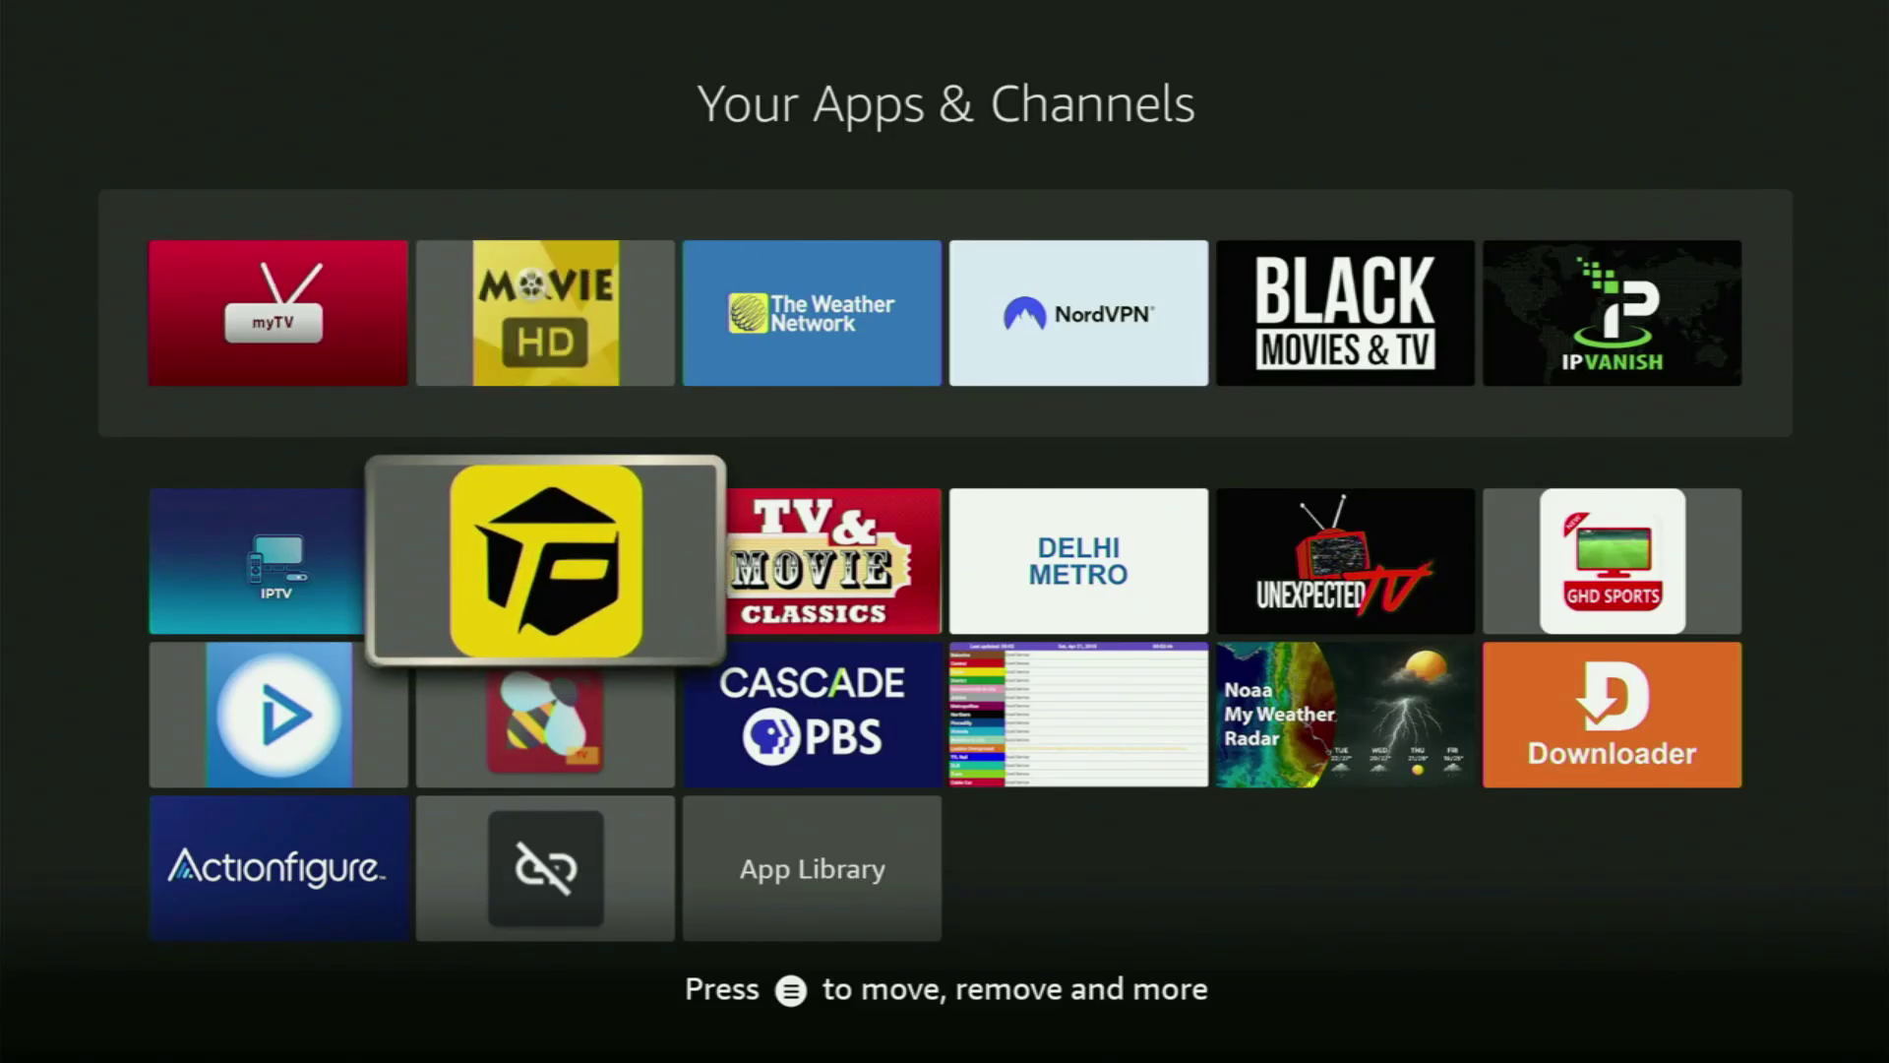
Browse the Your Apps & Channels grid from the TF app over to App Library and Downloader
key(Down)
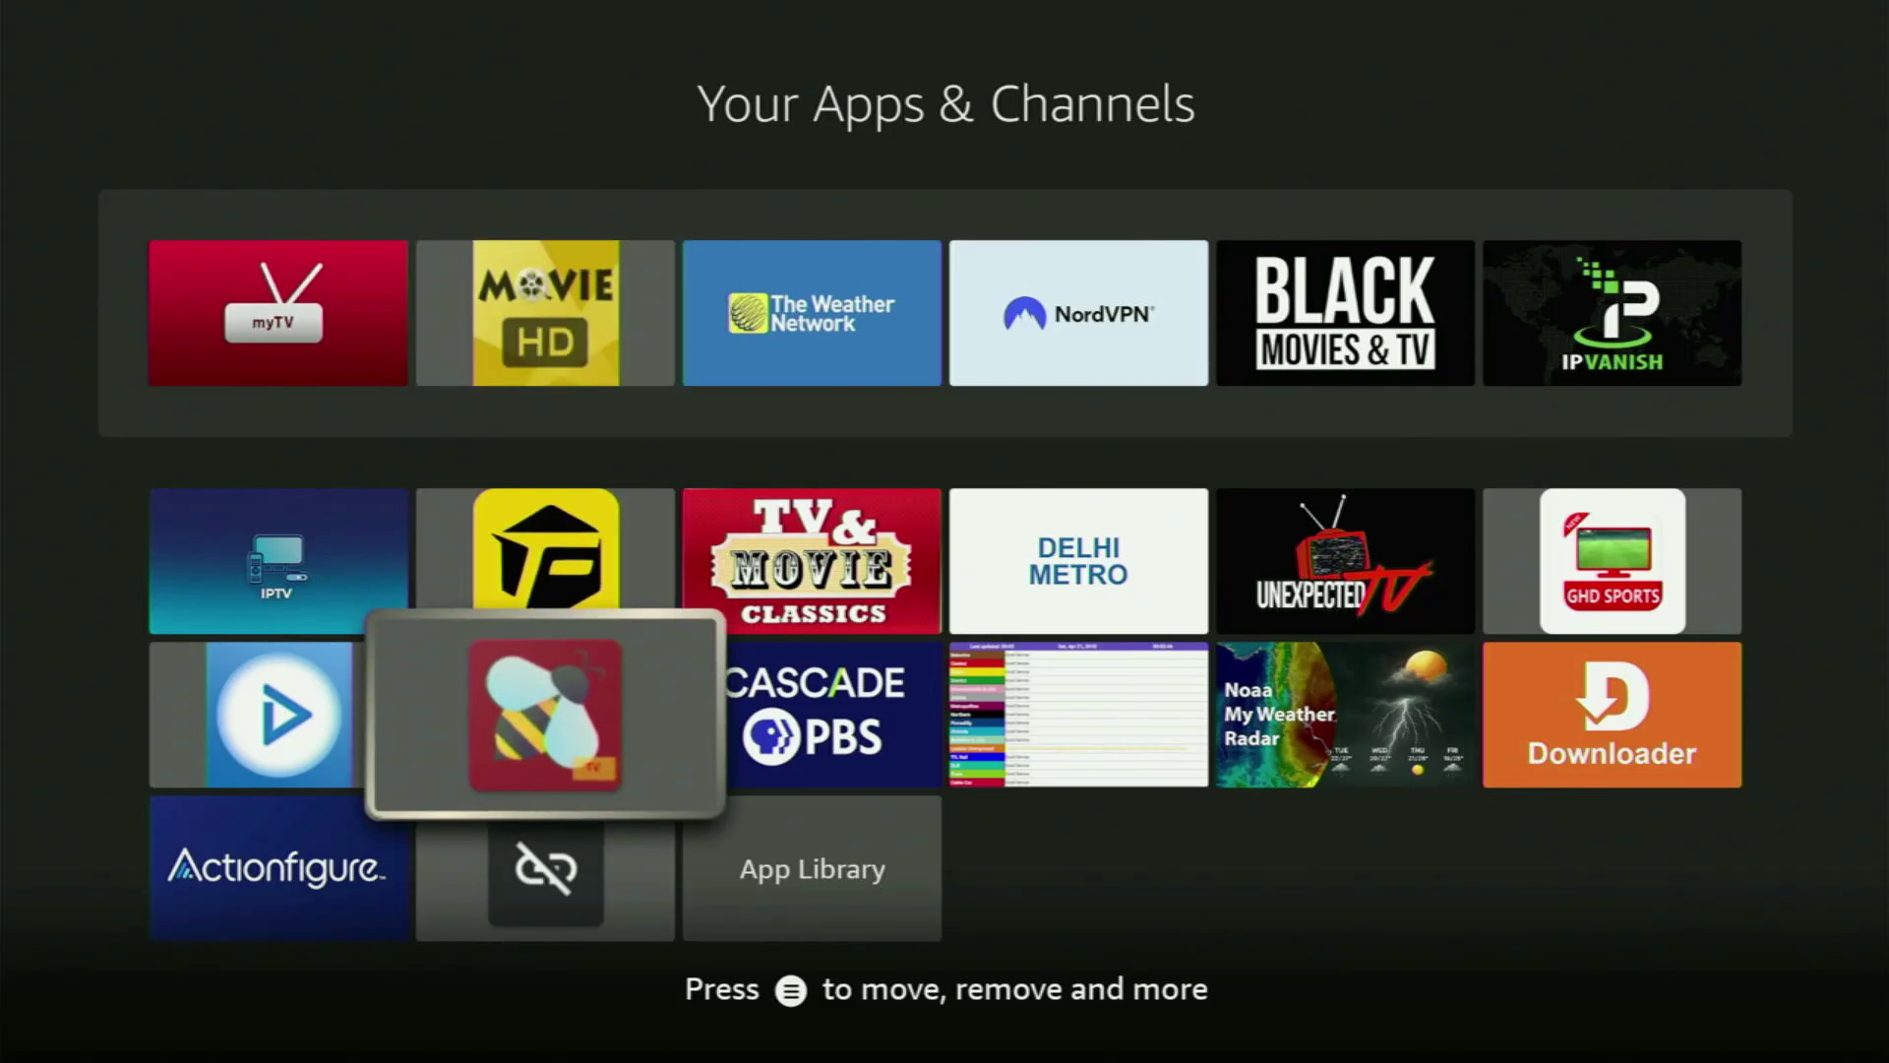
key(Down)
key(Left)
key(Left)
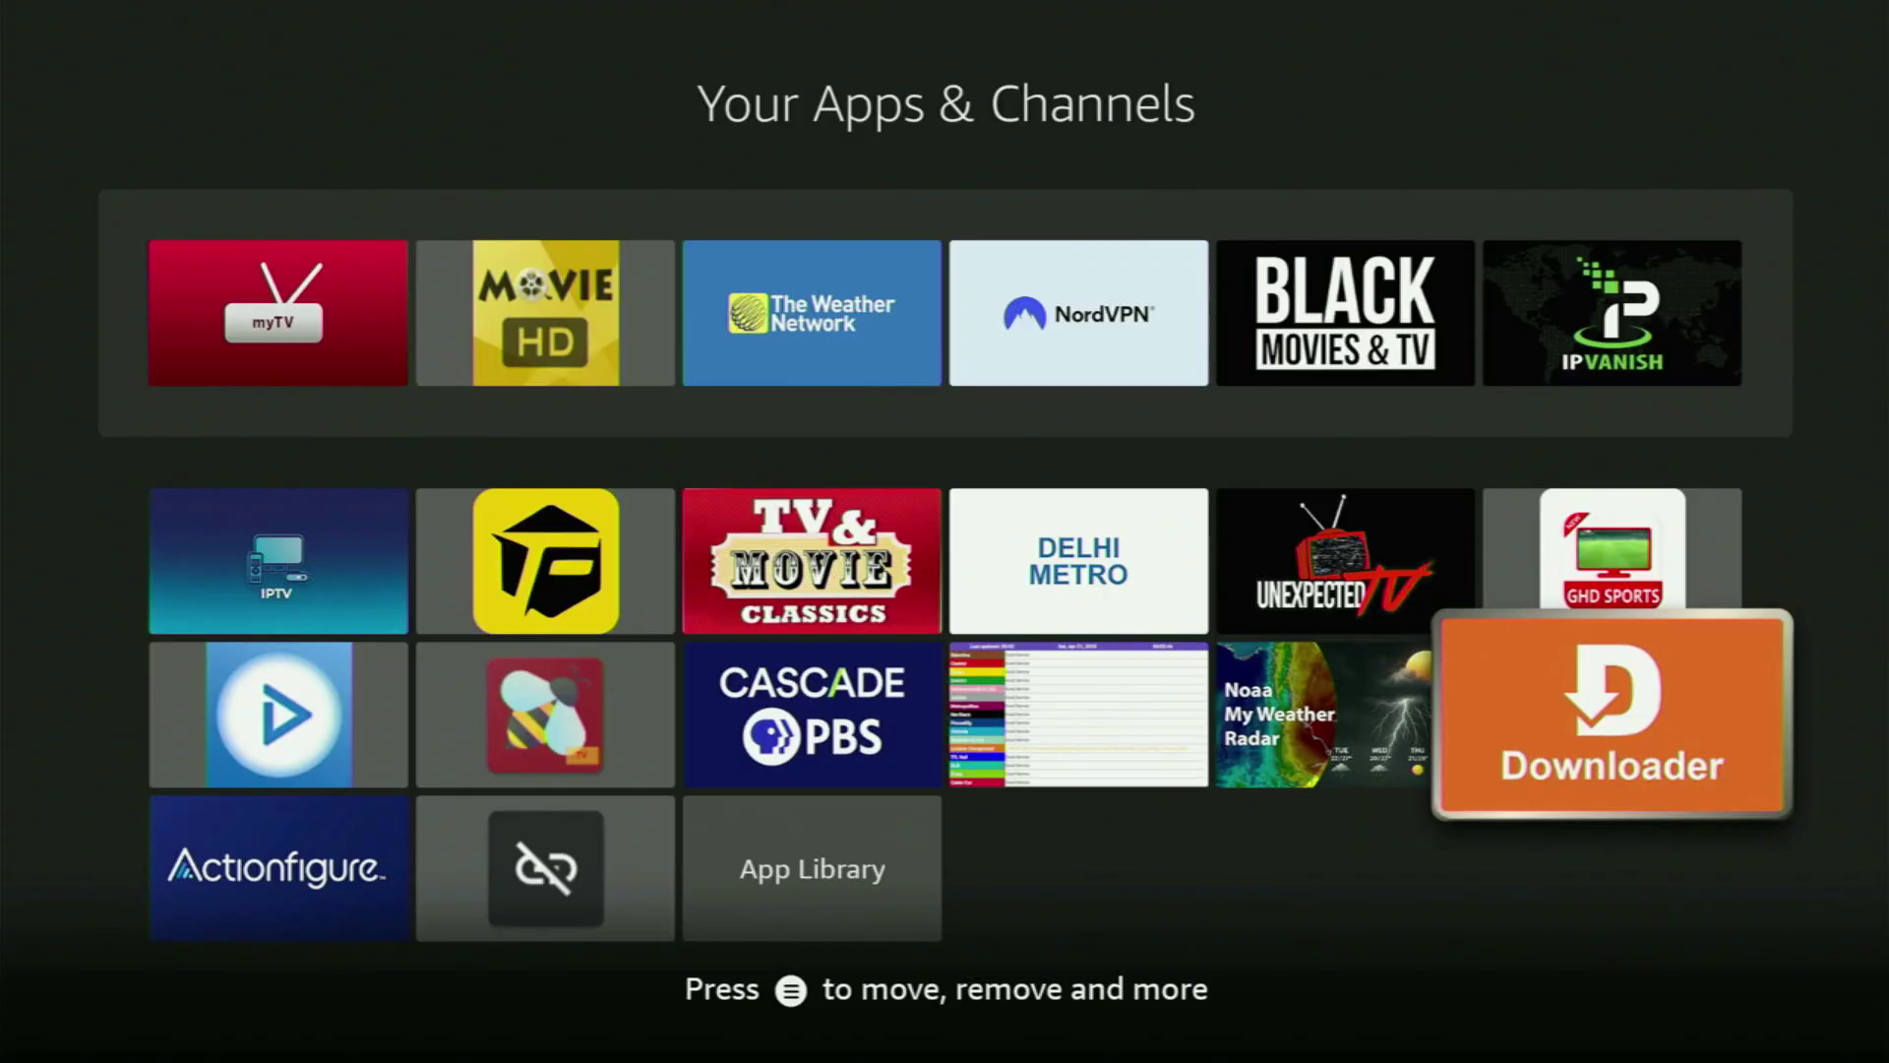
key(Left)
key(Left)
key(Left)
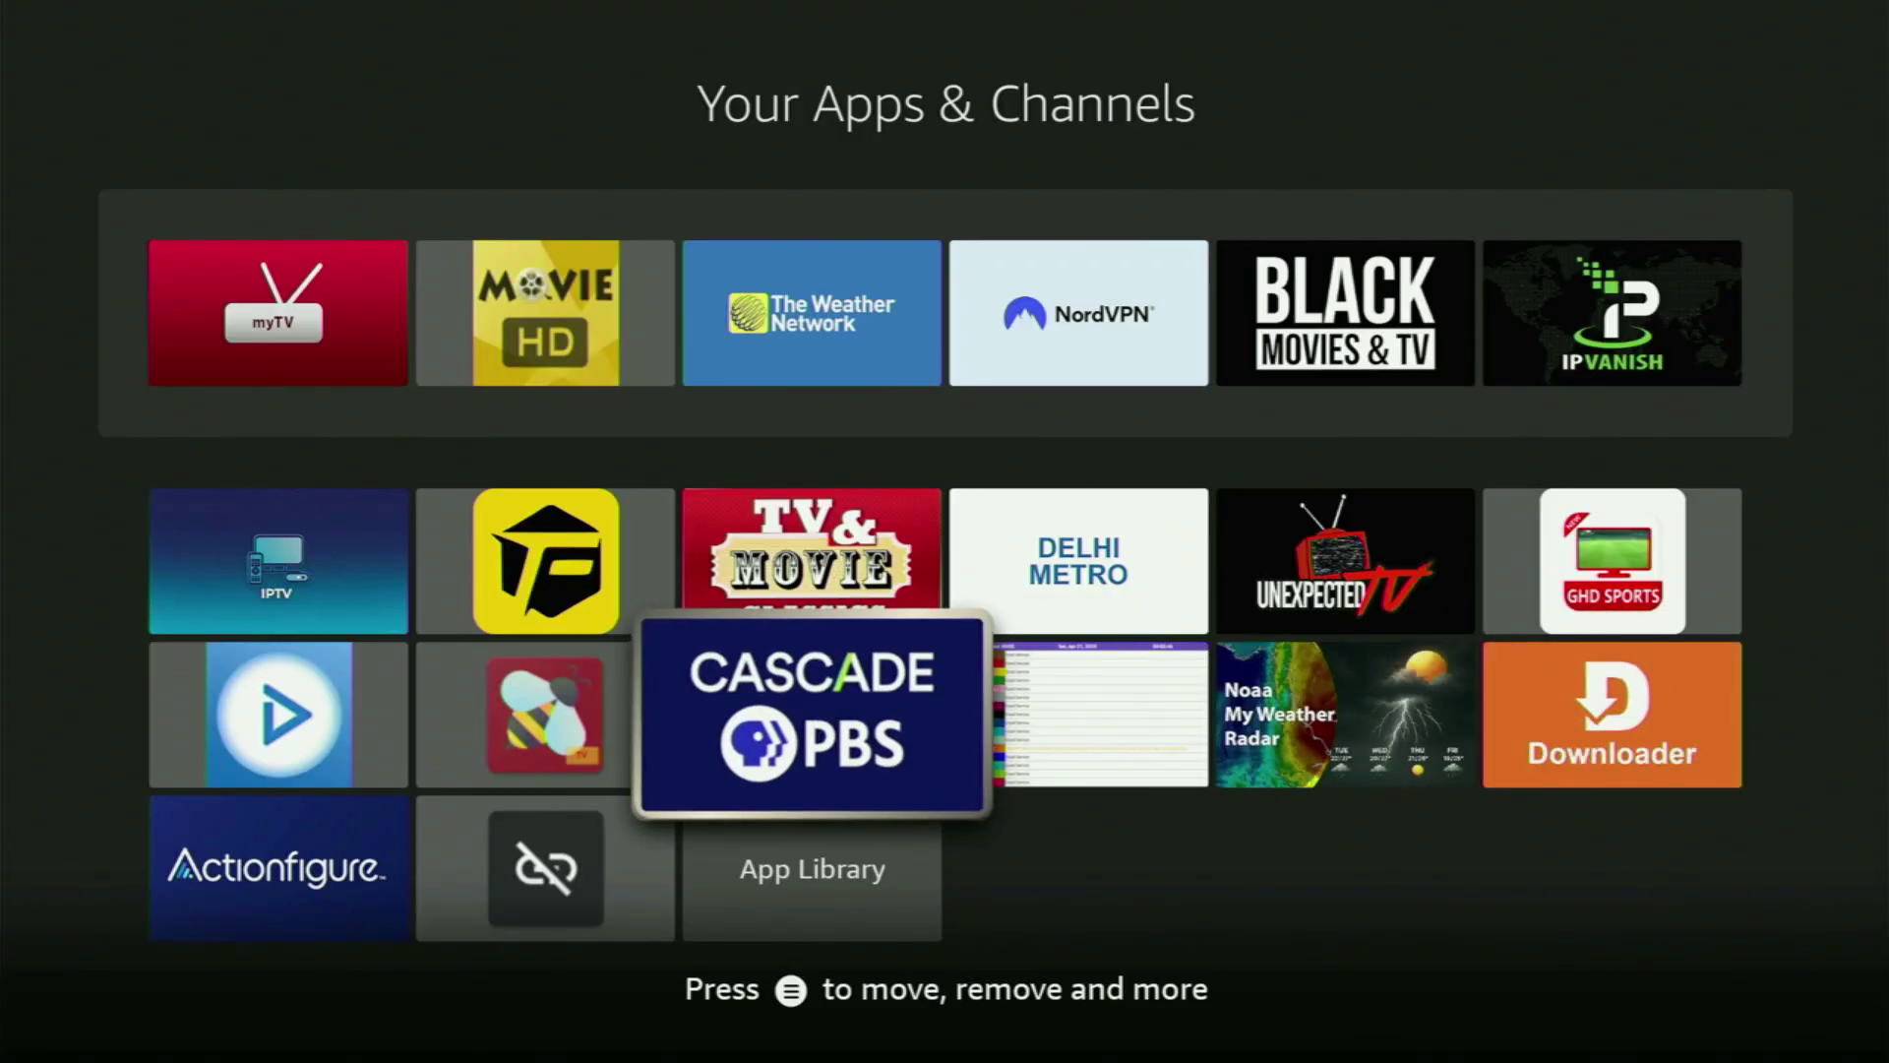
key(Left)
key(Left)
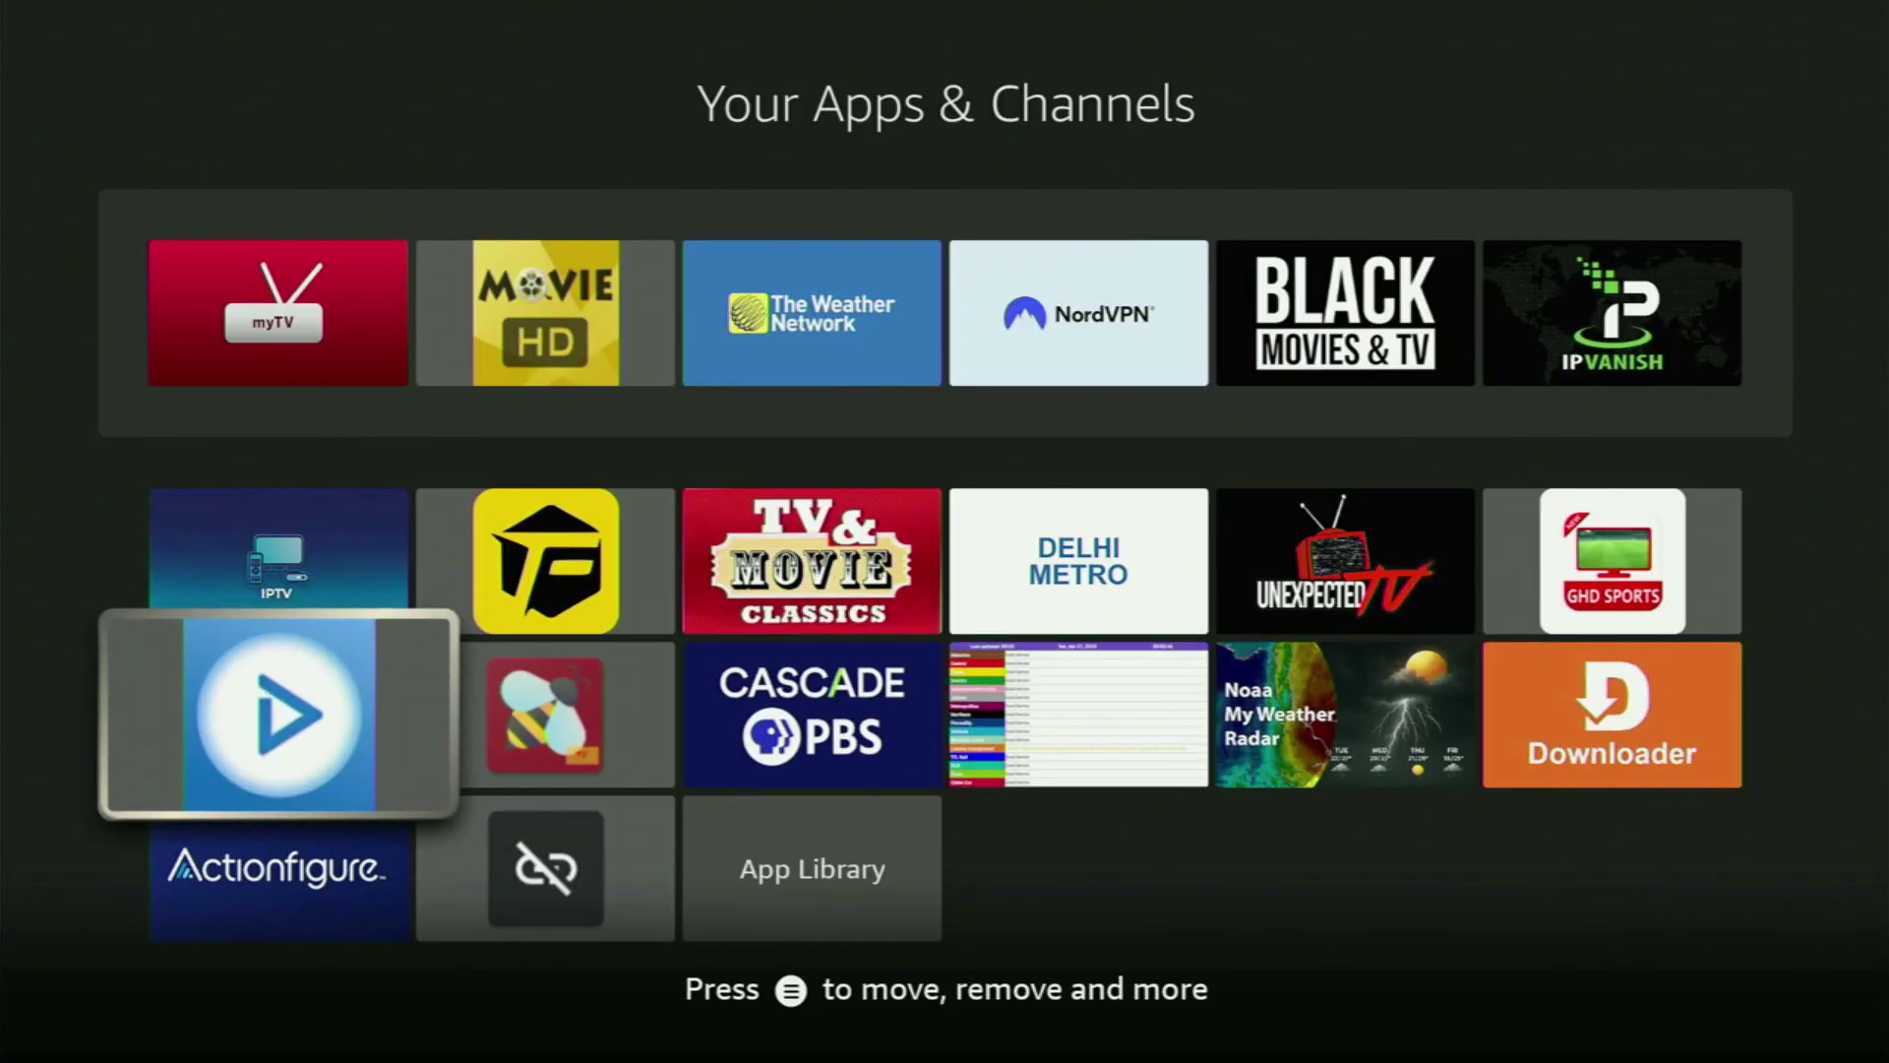
key(Left)
key(Left)
key(Left)
key(Left)
key(Left)
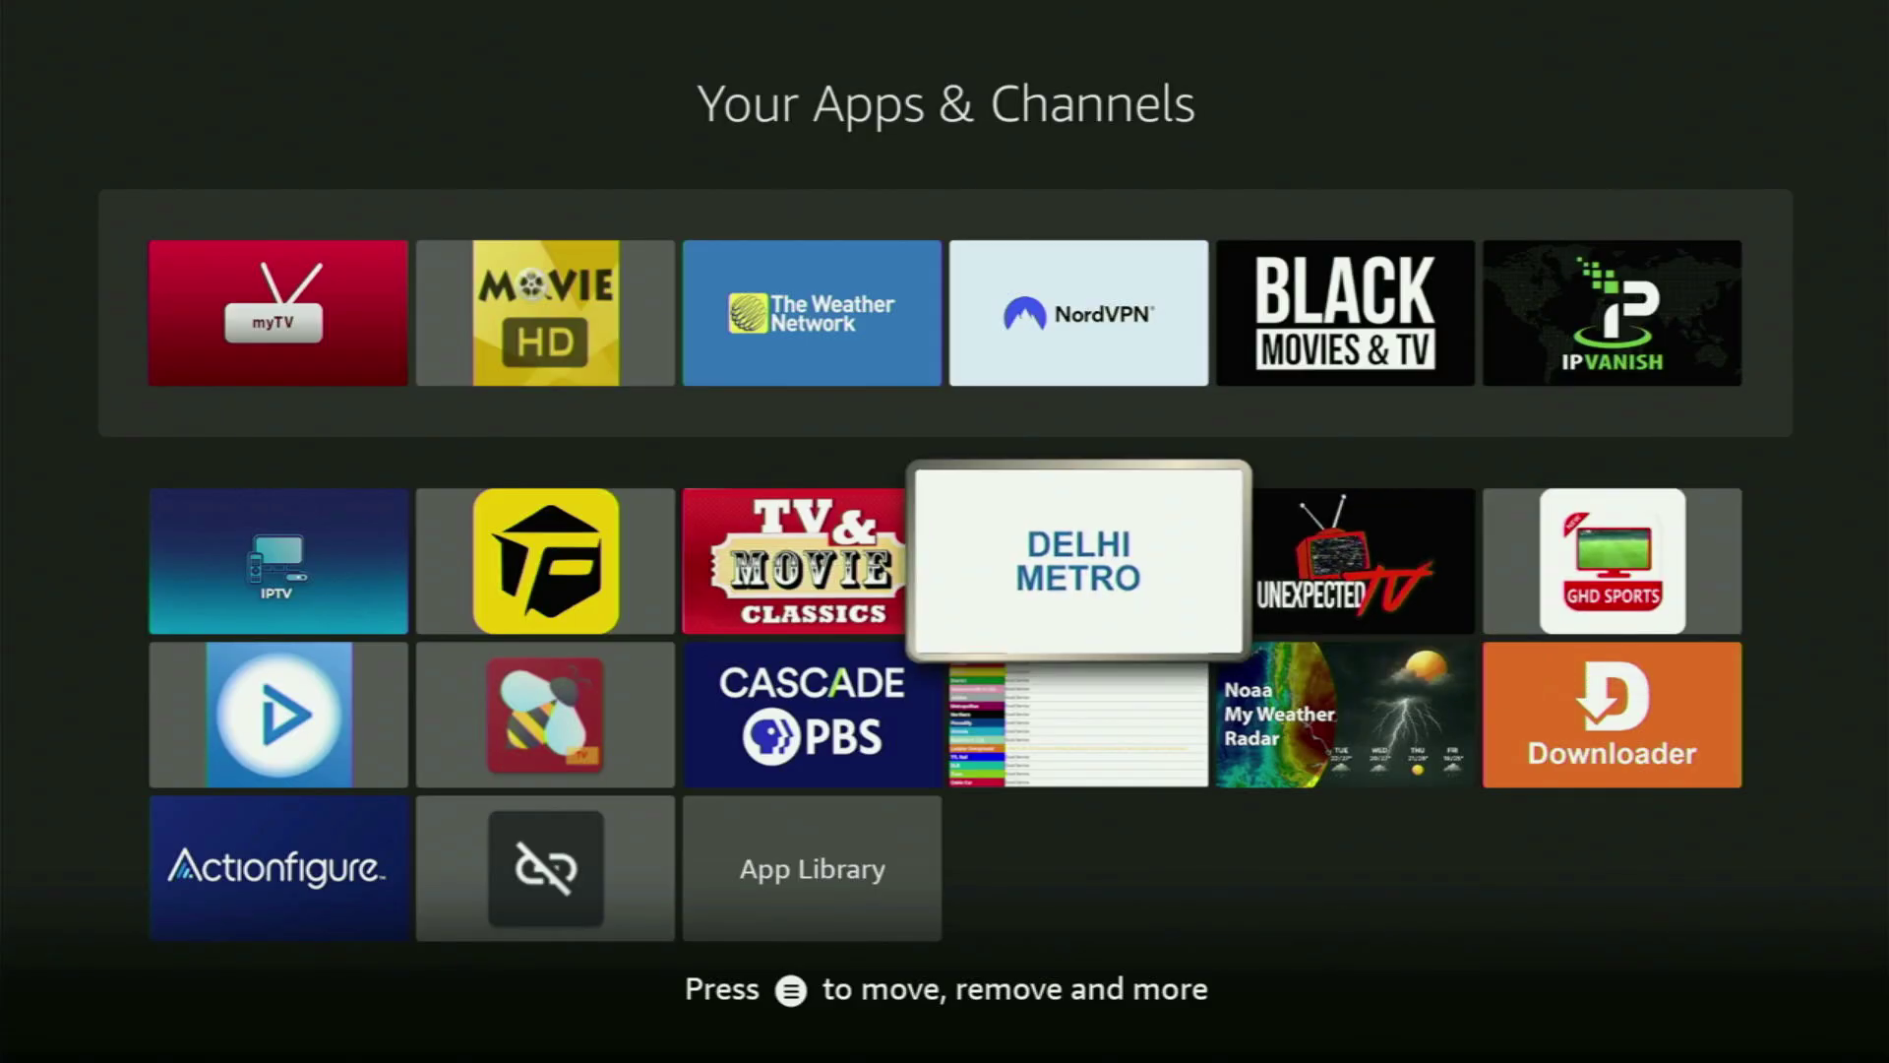
key(Left)
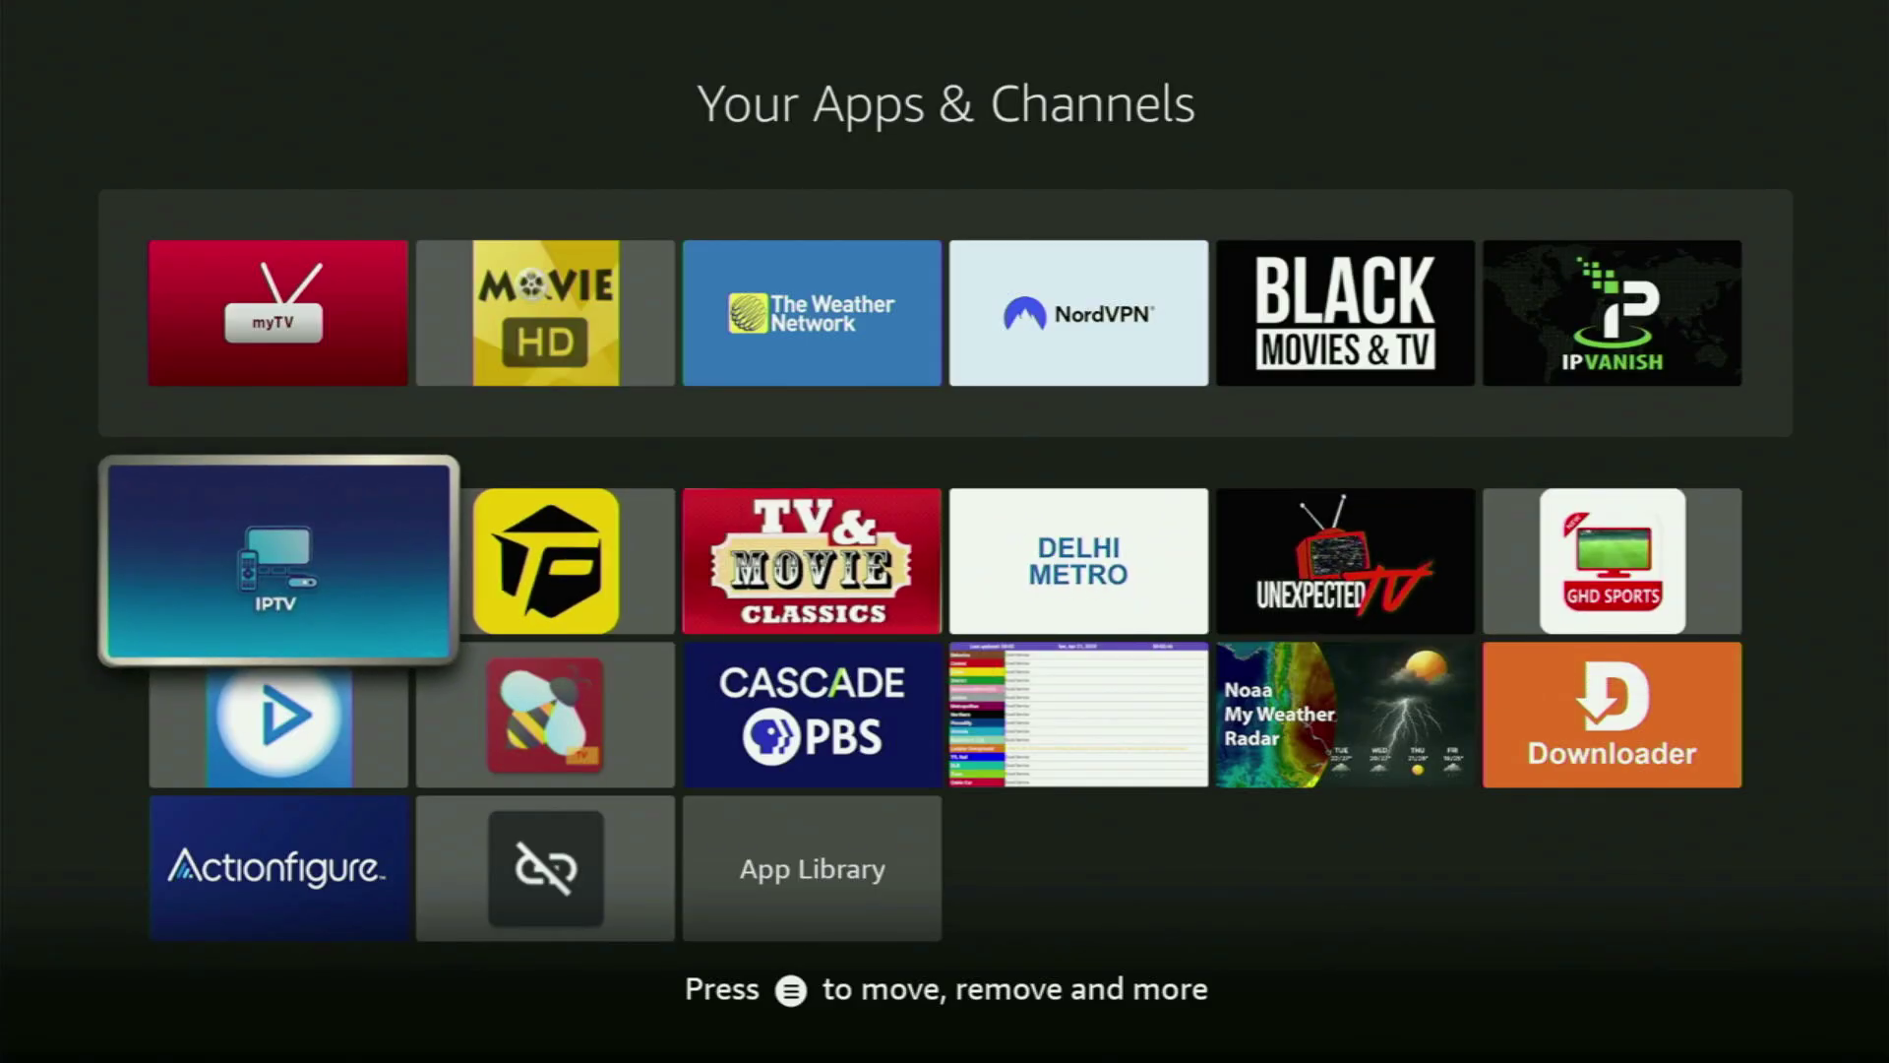
key(Left)
key(Left)
key(Left)
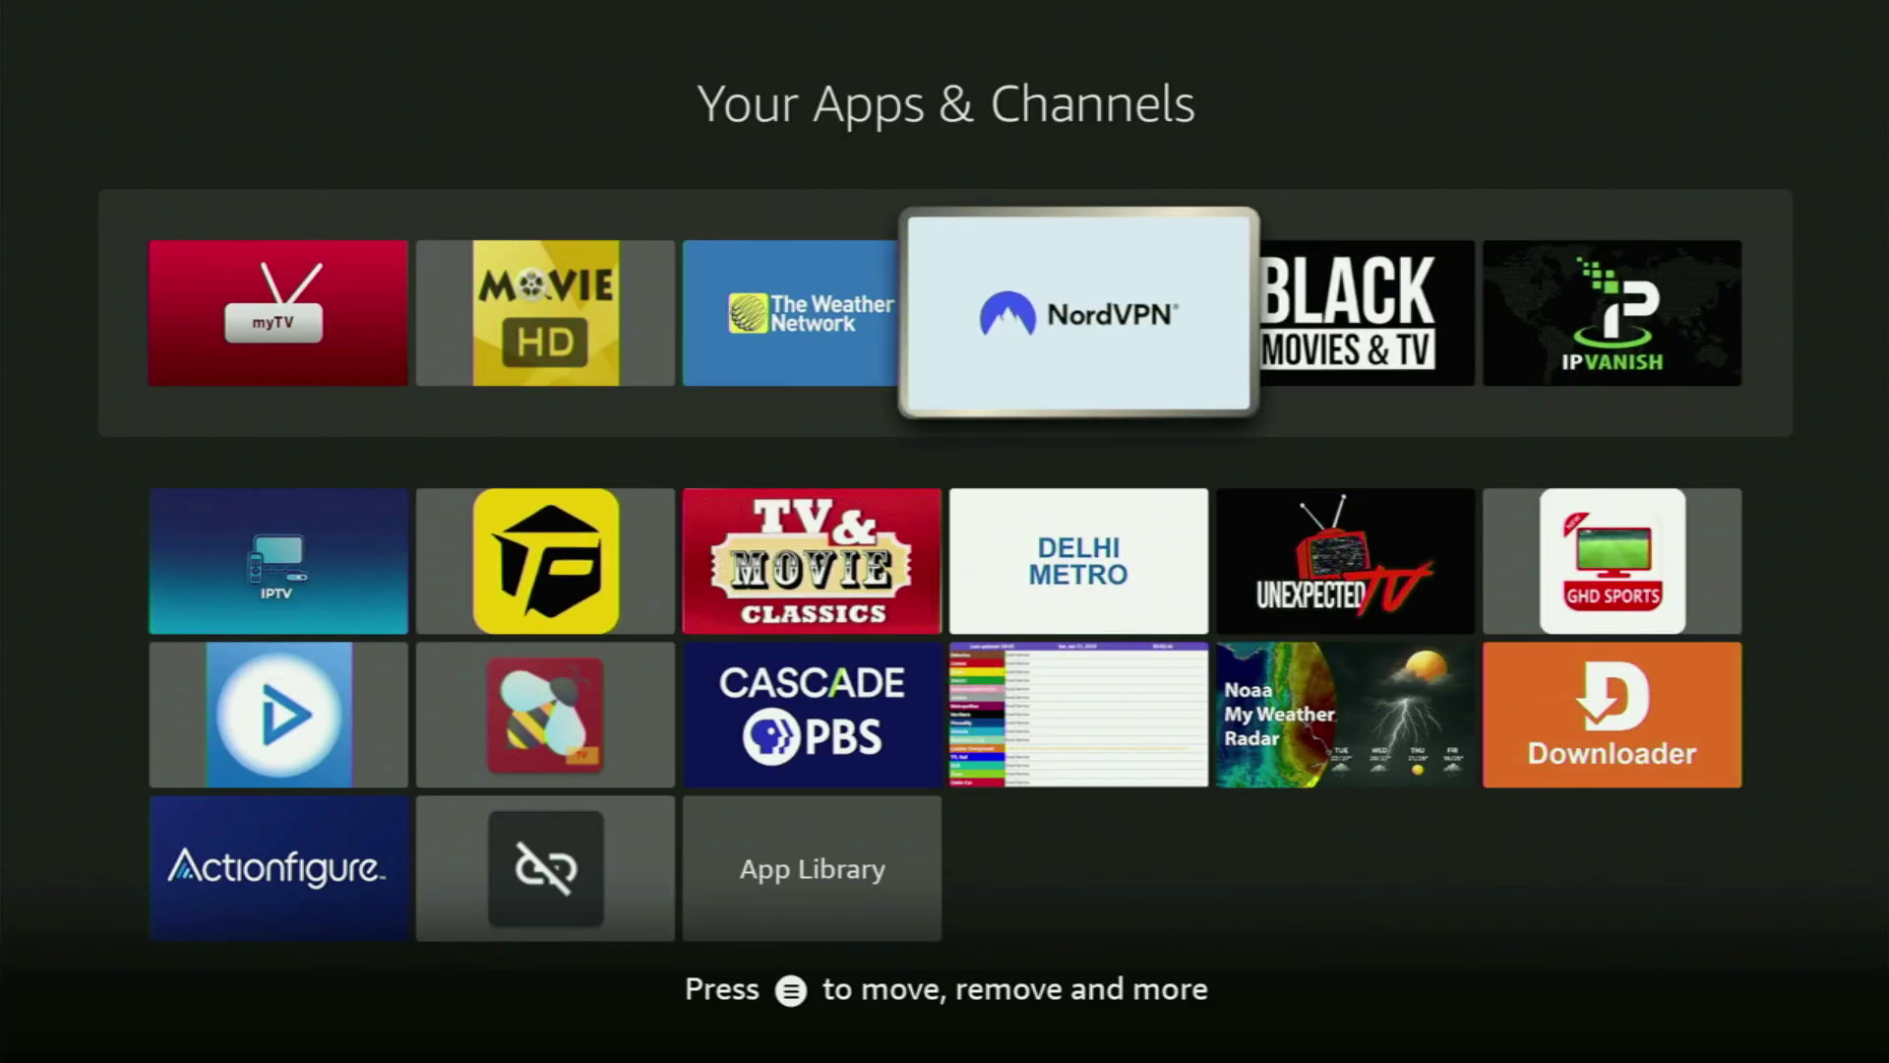
key(Left)
key(Down)
key(Down)
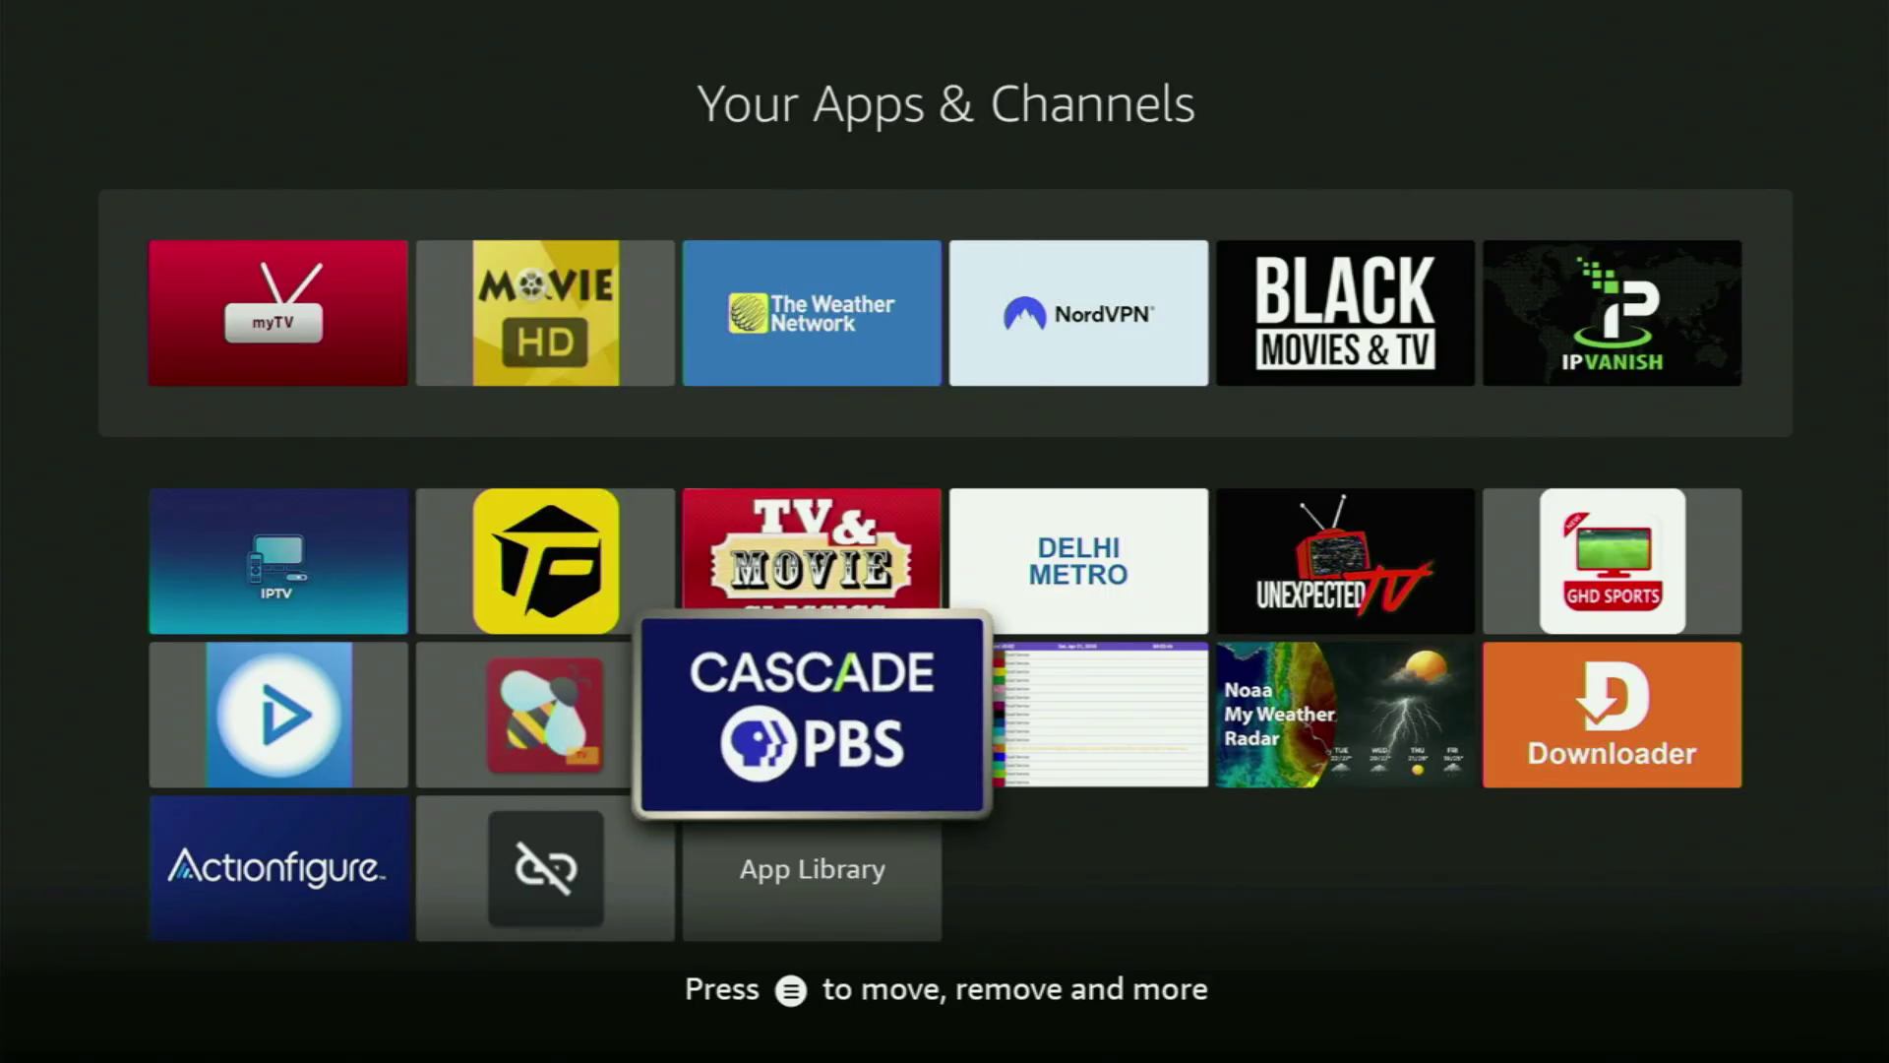
key(Down)
key(Up)
key(Right)
key(Right)
key(Right)
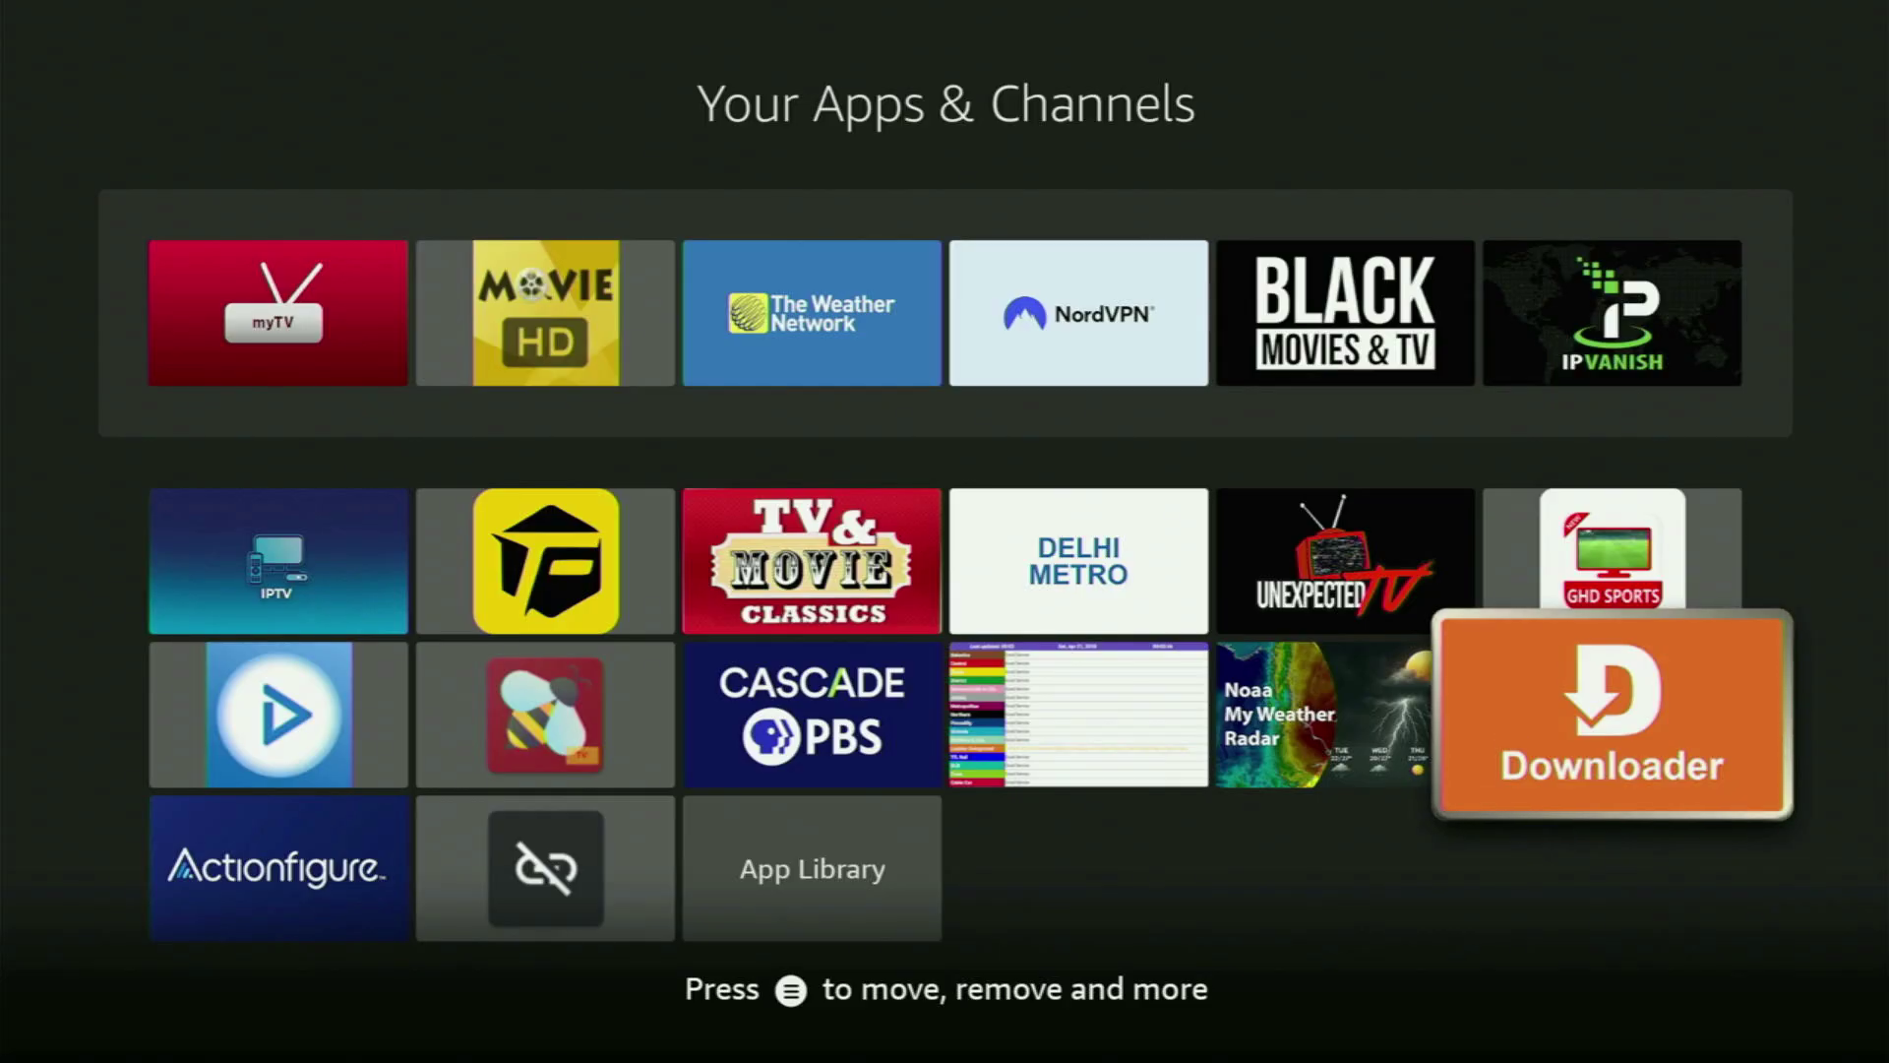
Move back through the Noaa weather radar, schedule and bee apps up to TF
key(Left)
key(Left)
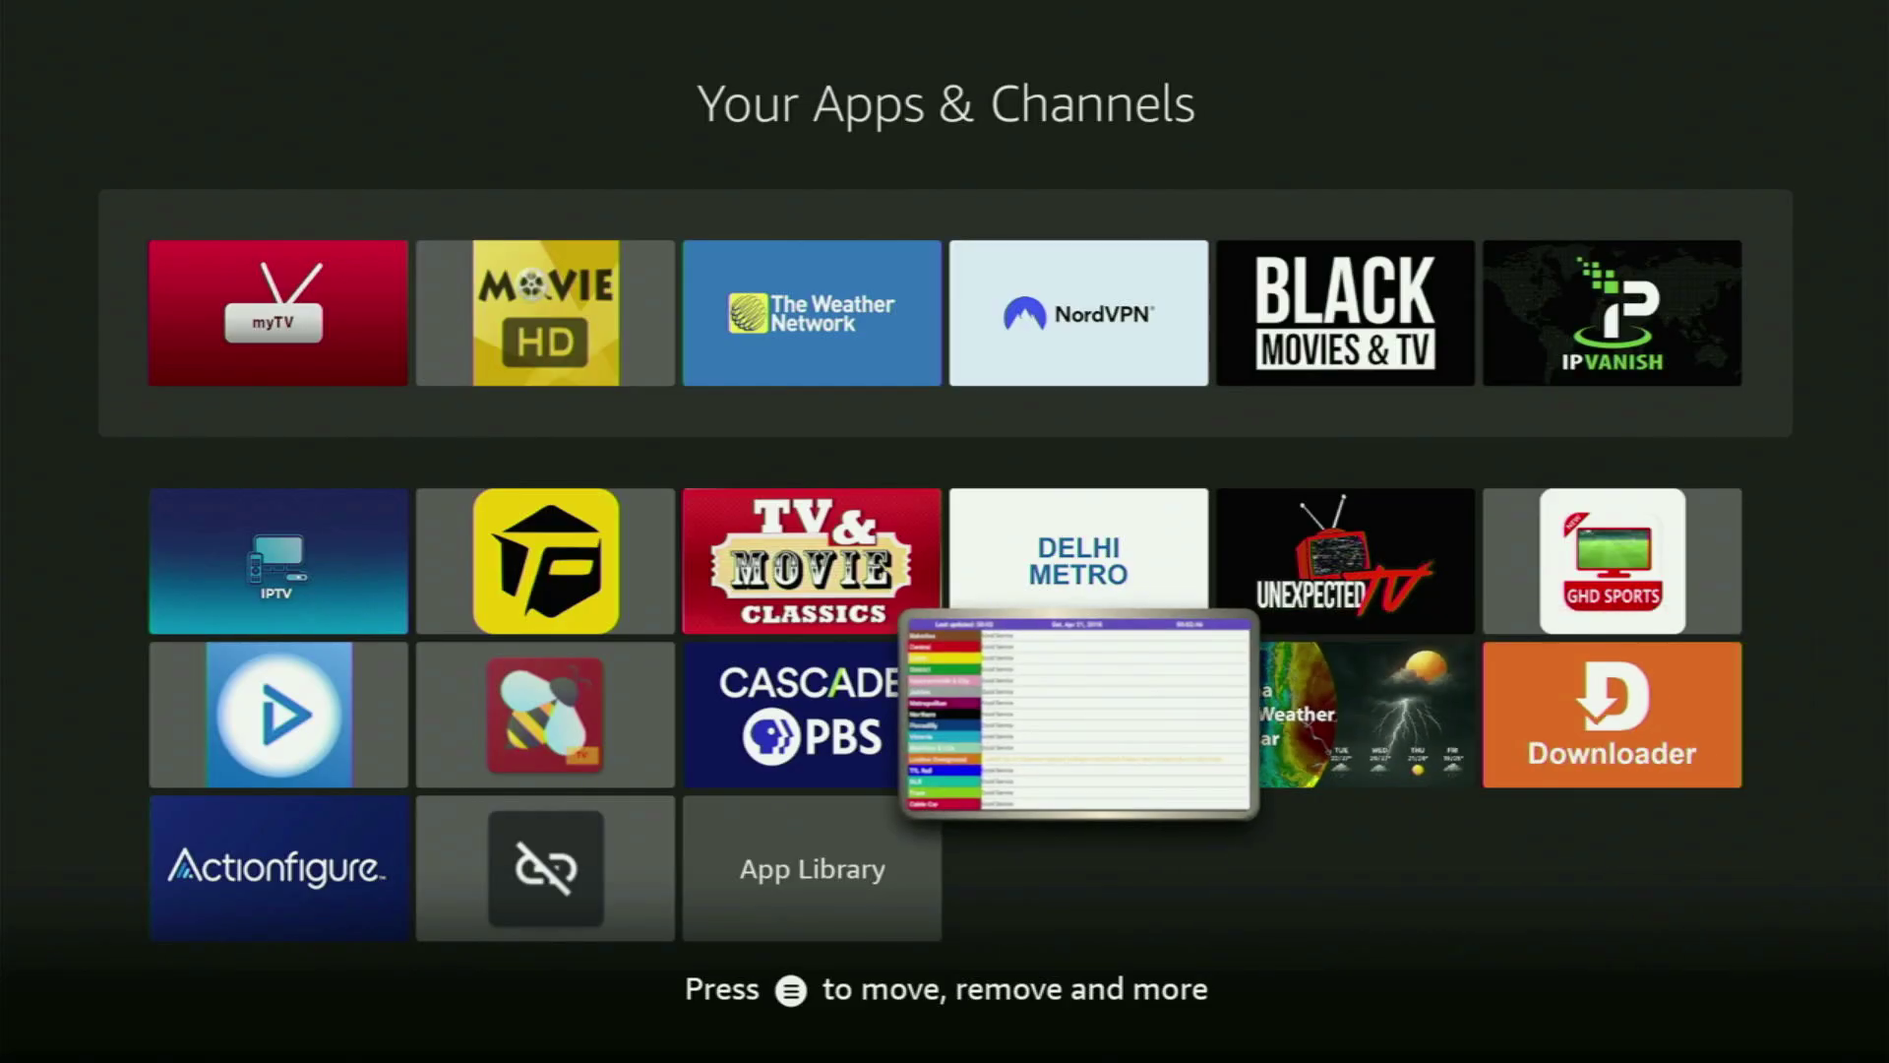
key(Left)
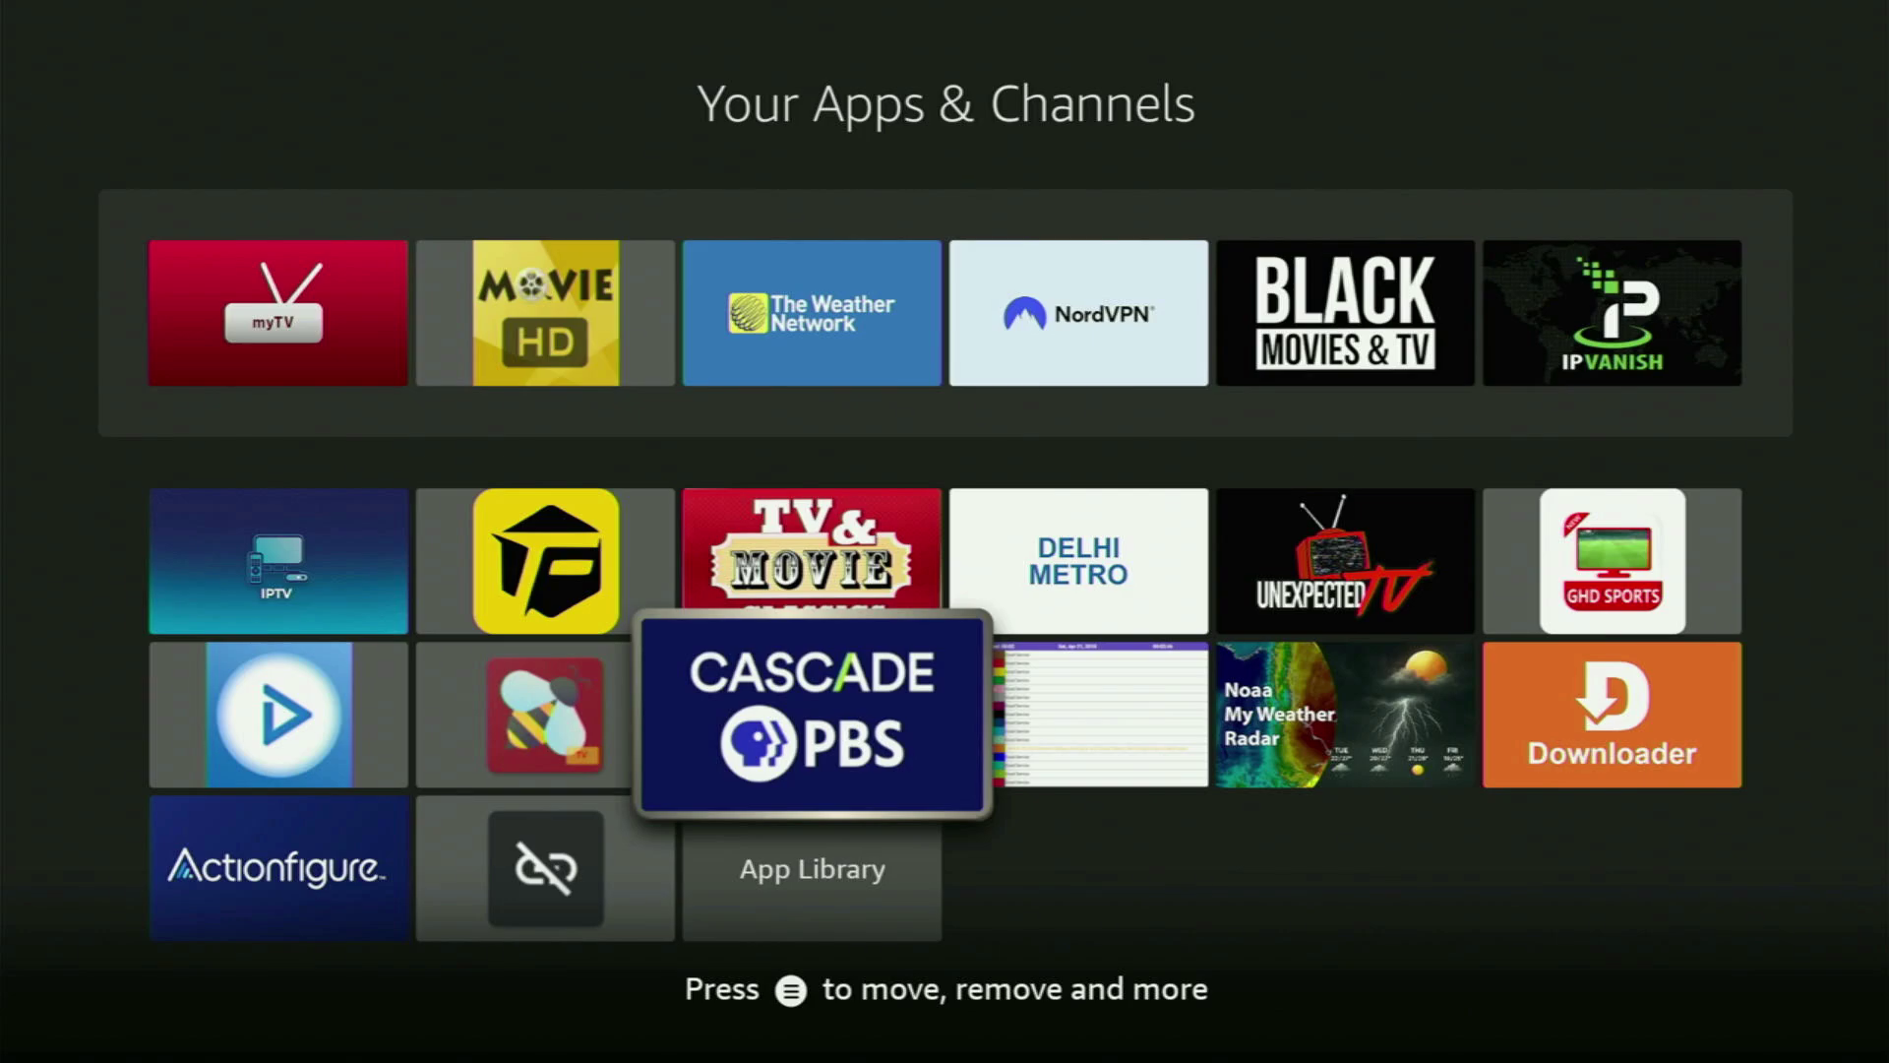
key(Left)
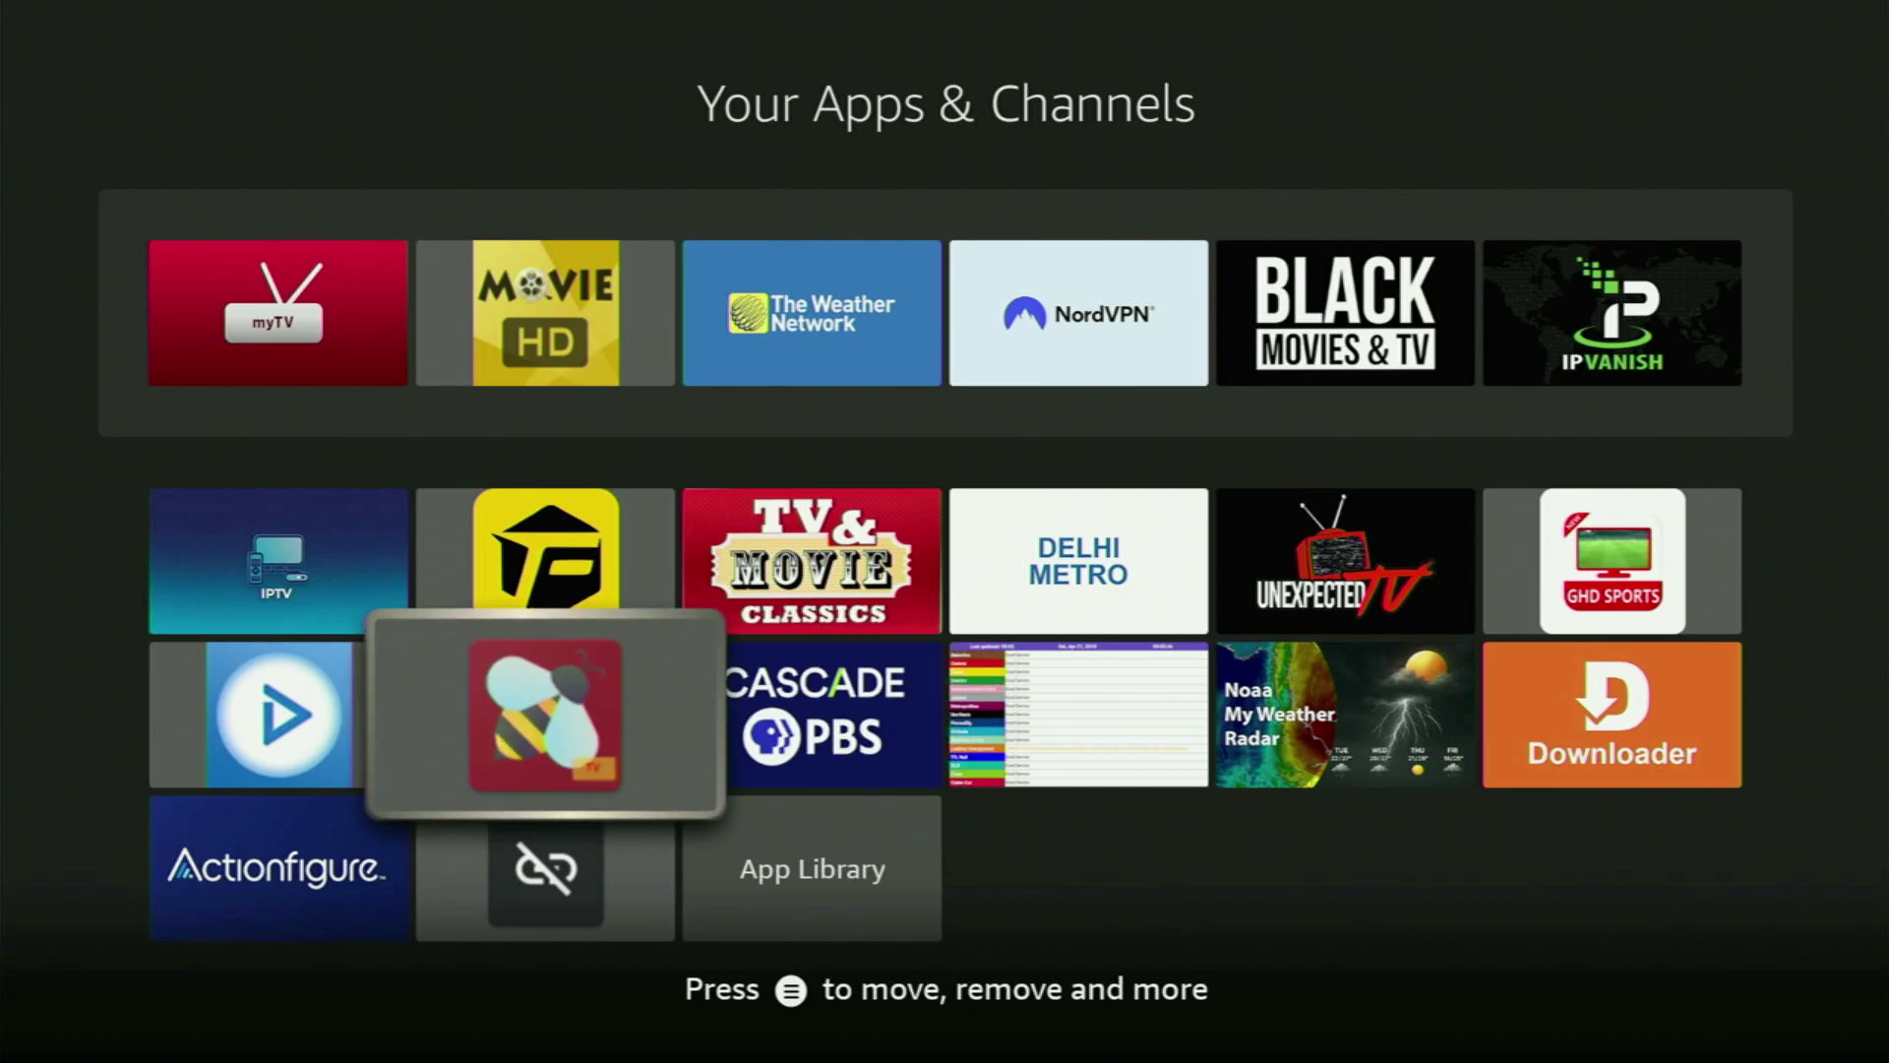
key(Up)
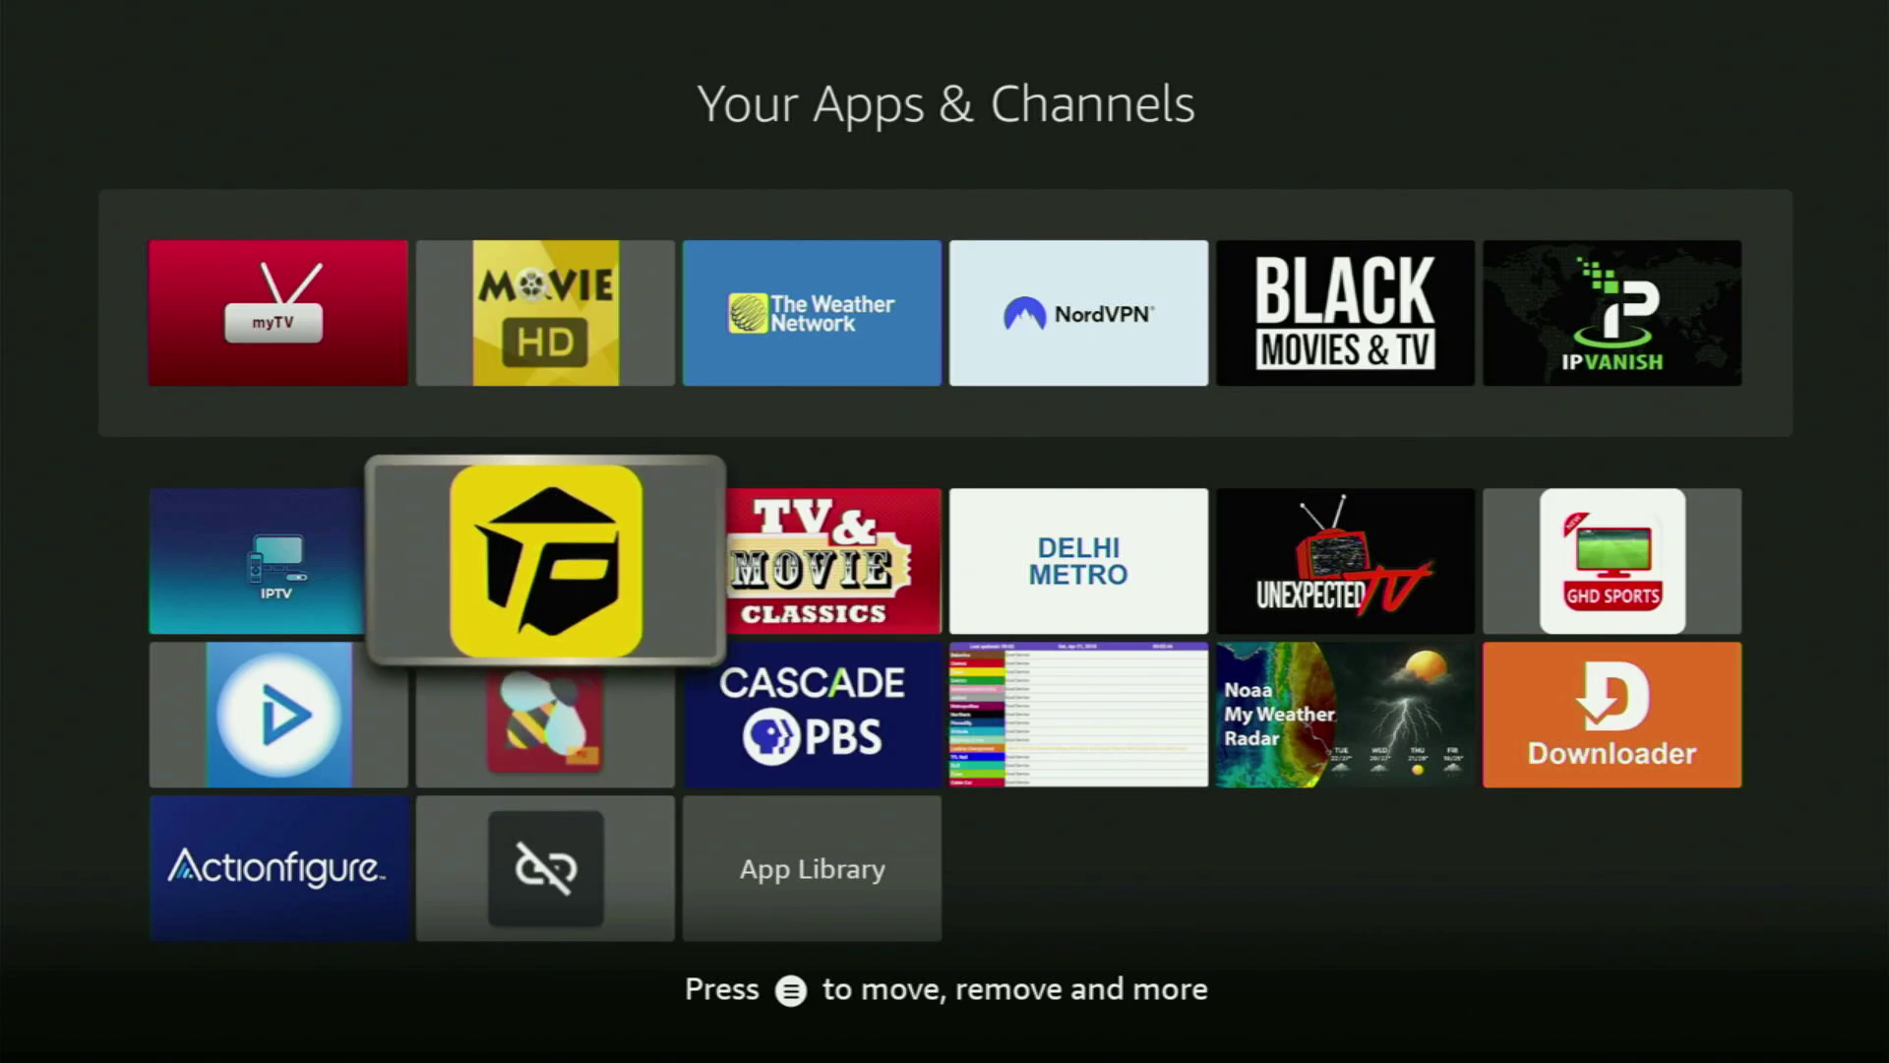
Return Home and spell 'Dow' on the Find search keyboard
key(Escape)
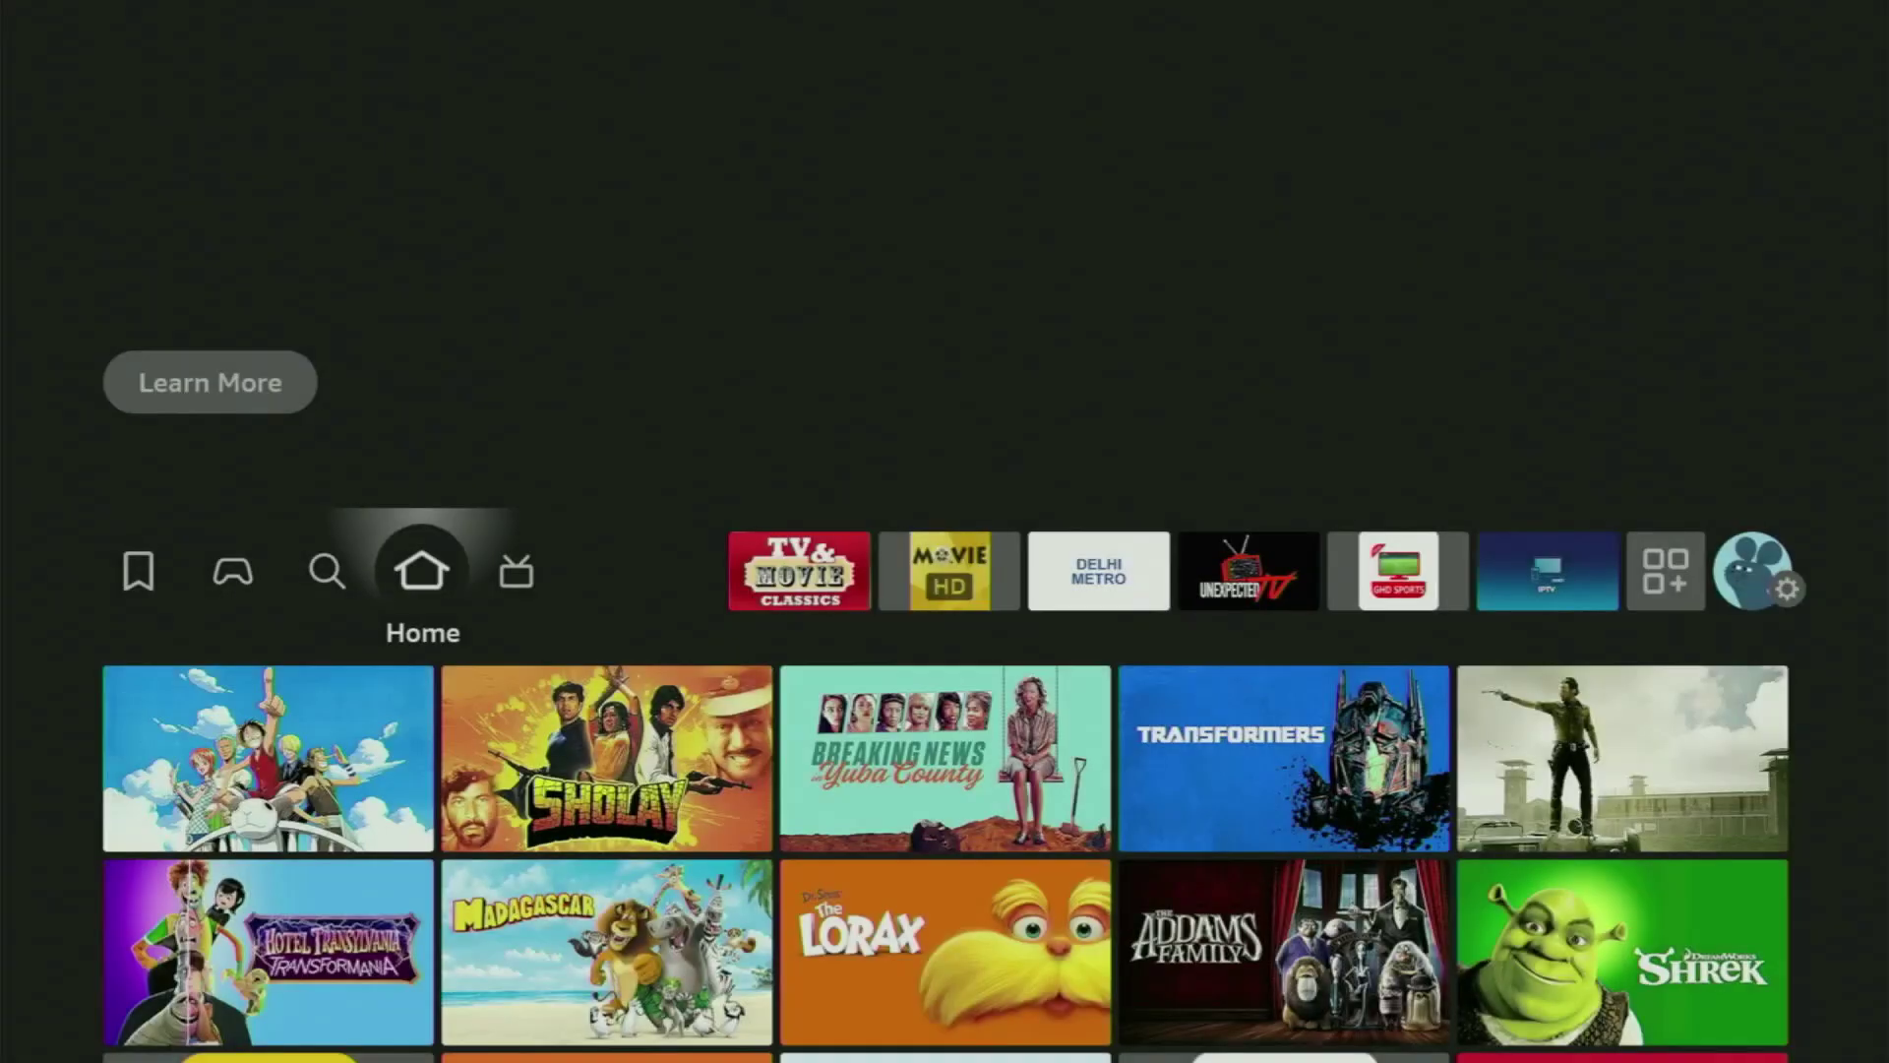
key(Left)
key(Down)
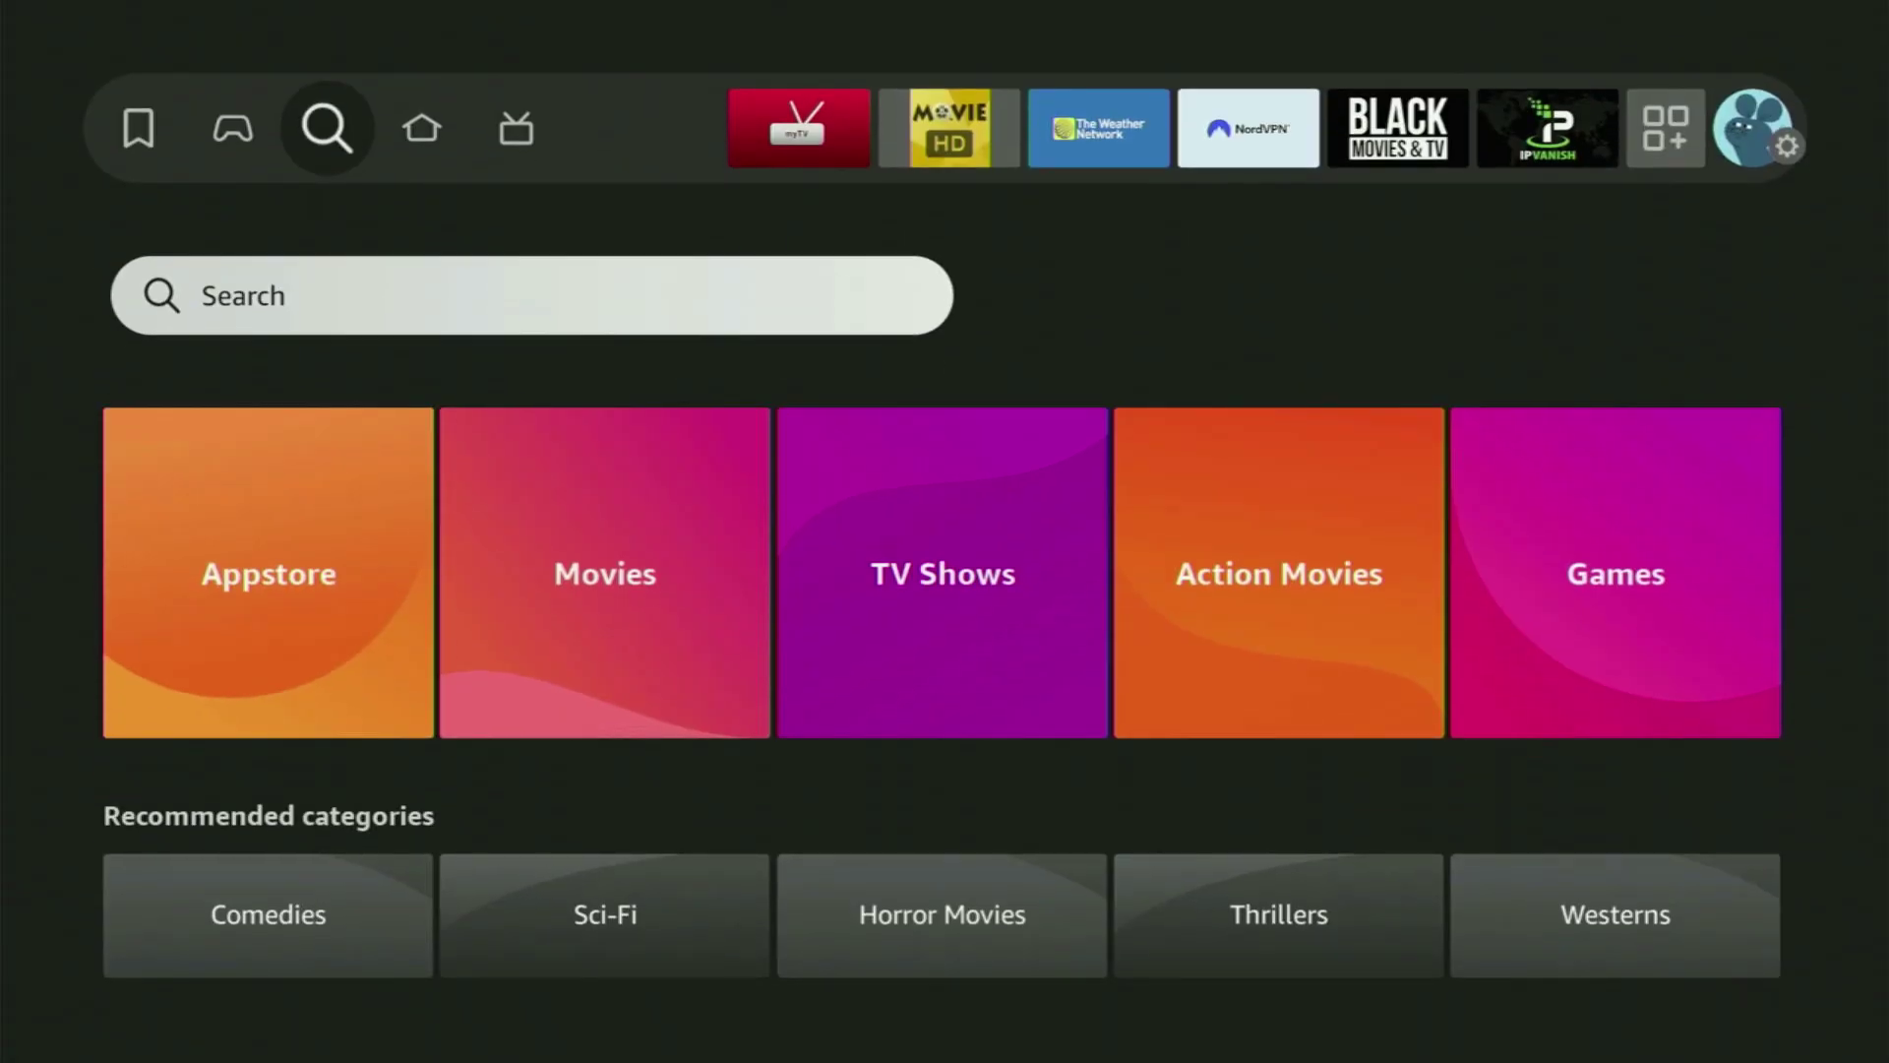
key(Return)
key(Right)
key(Right)
key(Right)
key(Return)
key(Down)
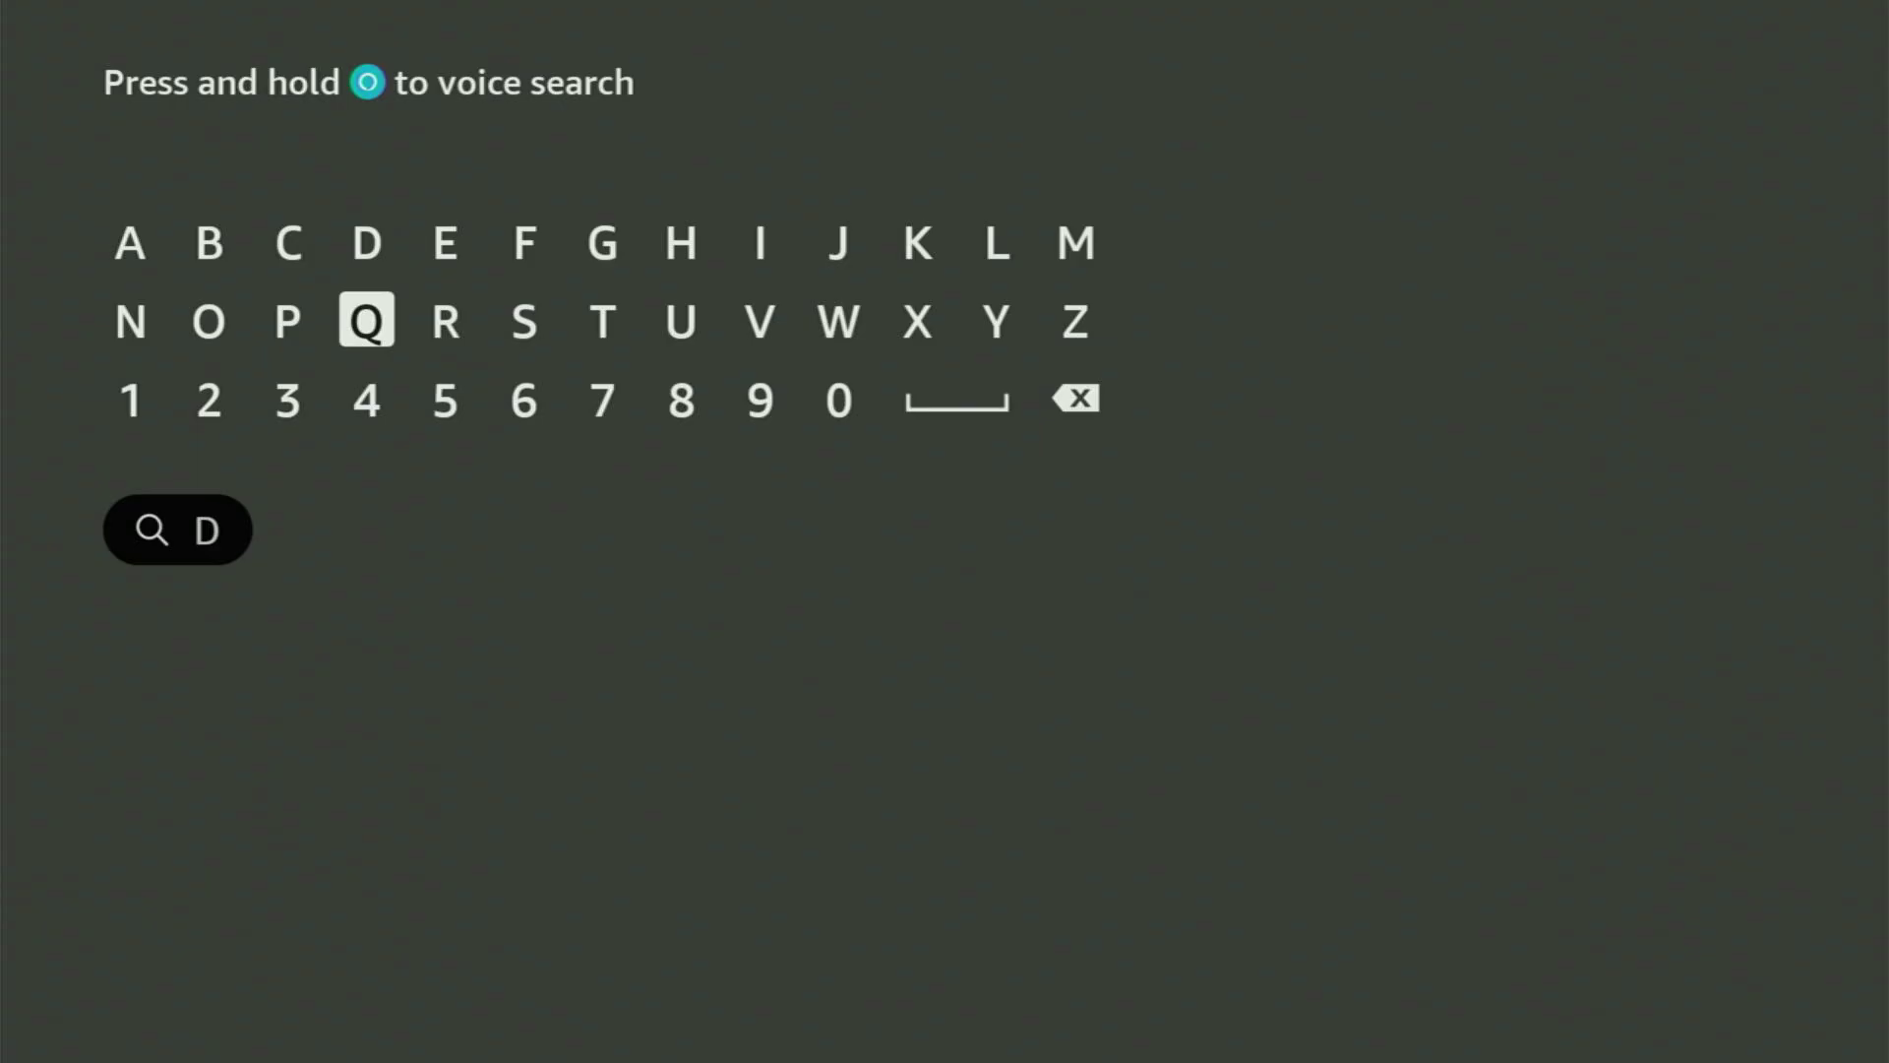
key(Left)
key(Left)
key(Return)
key(Right)
key(Right)
key(Right)
key(Right)
key(Right)
key(Right)
key(Right)
key(Right)
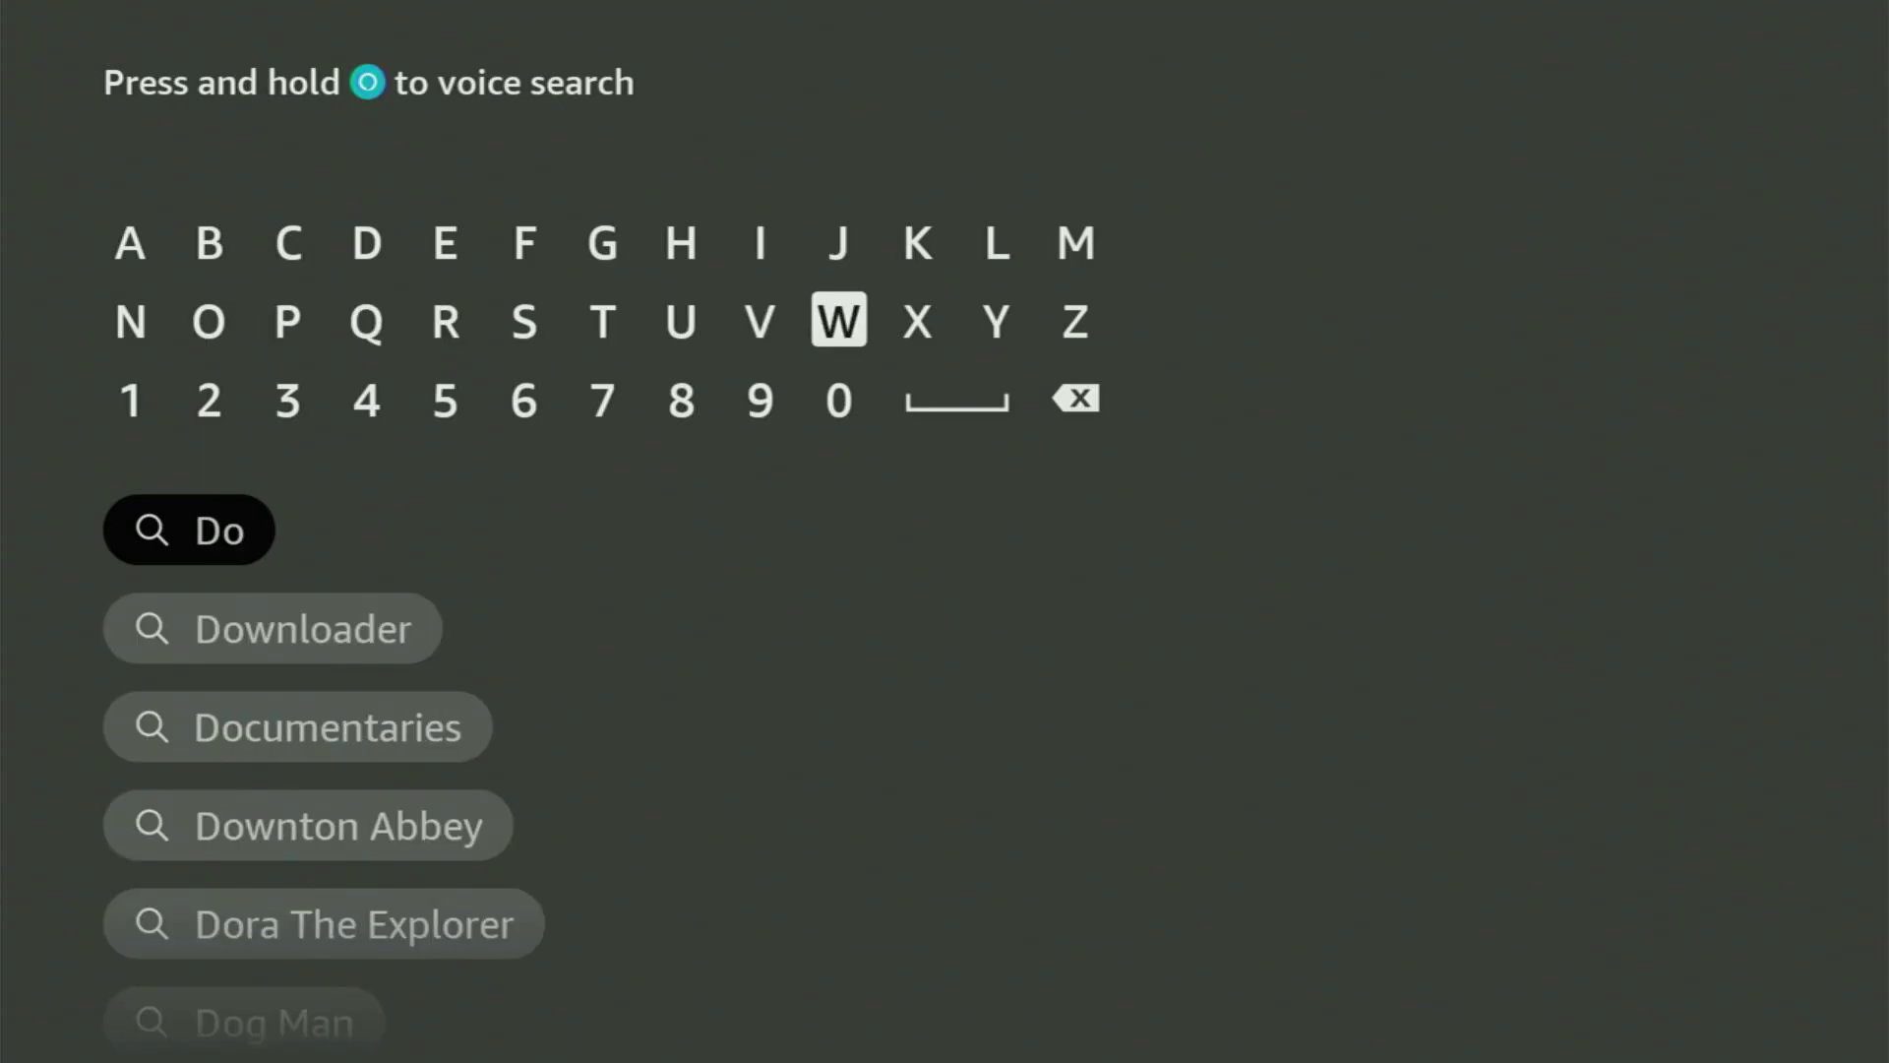
key(Return)
Run the Downloader suggestion and browse the apps, search-in-apps, live events and movie result rows
key(Down)
key(Down)
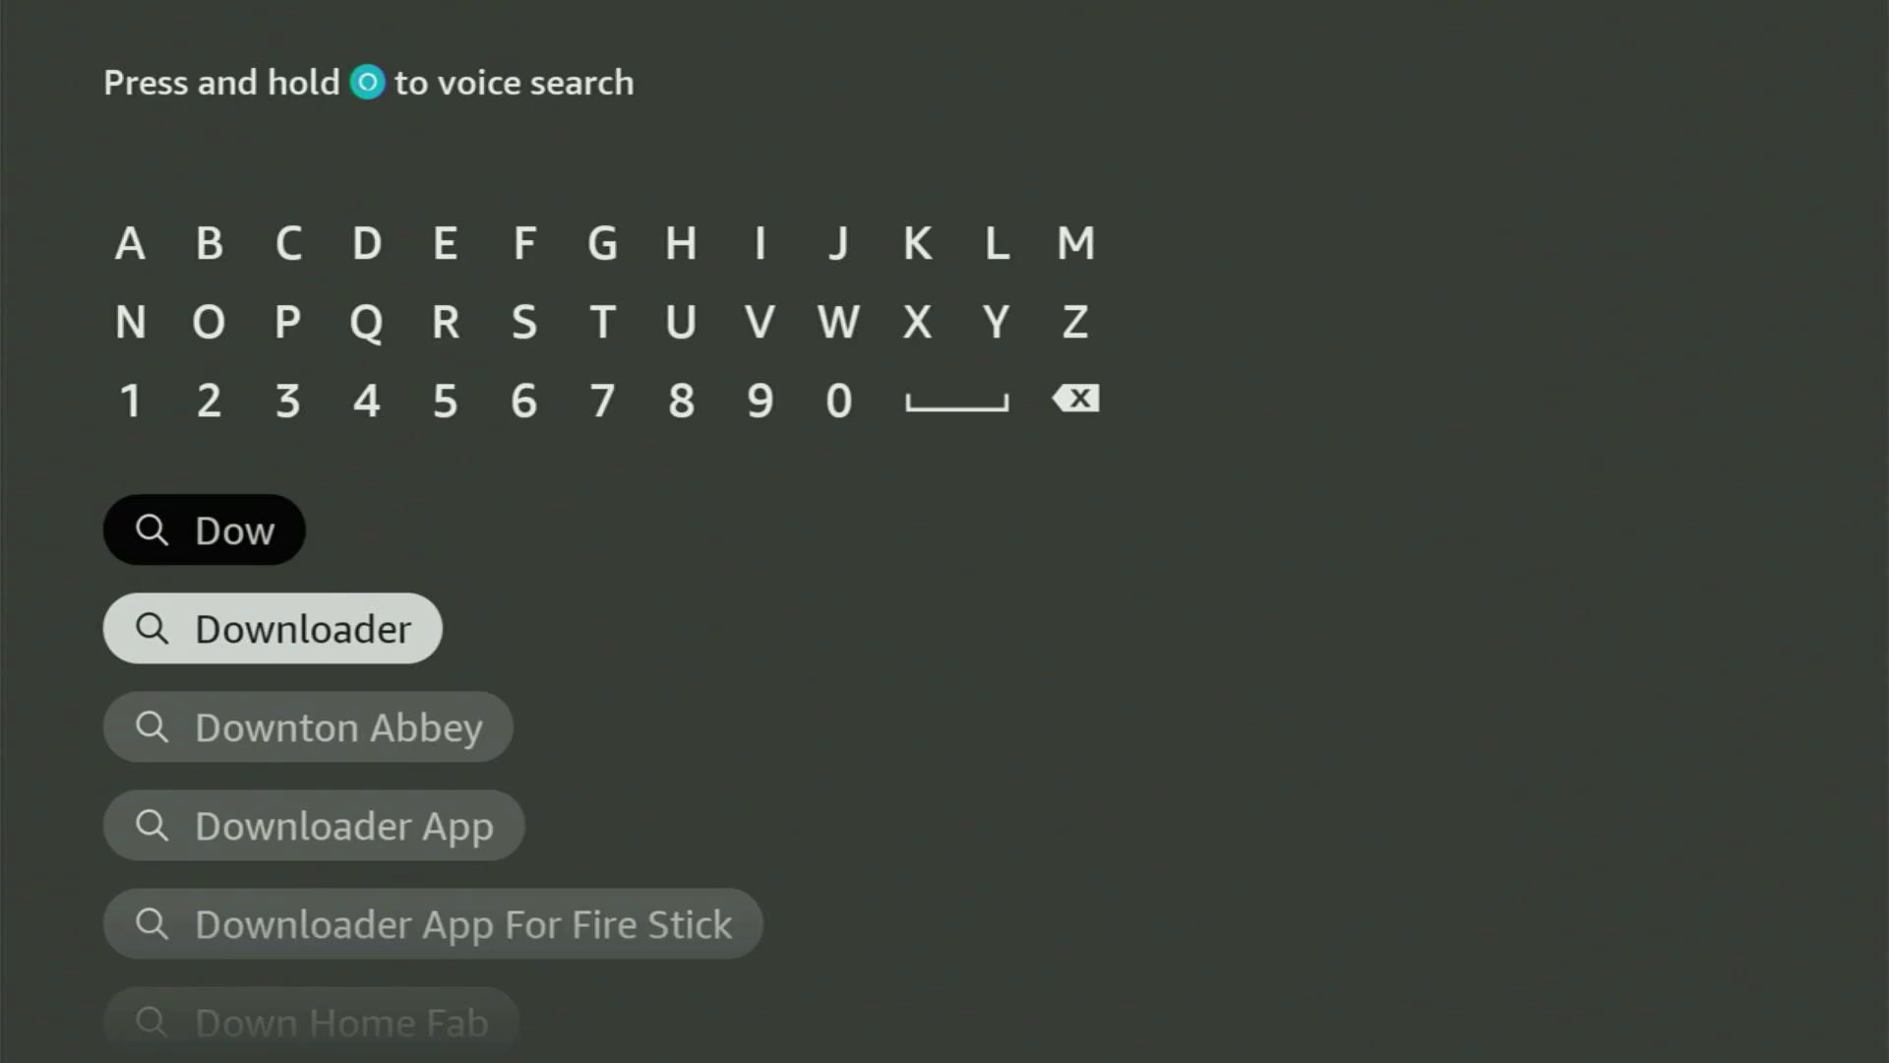
key(Return)
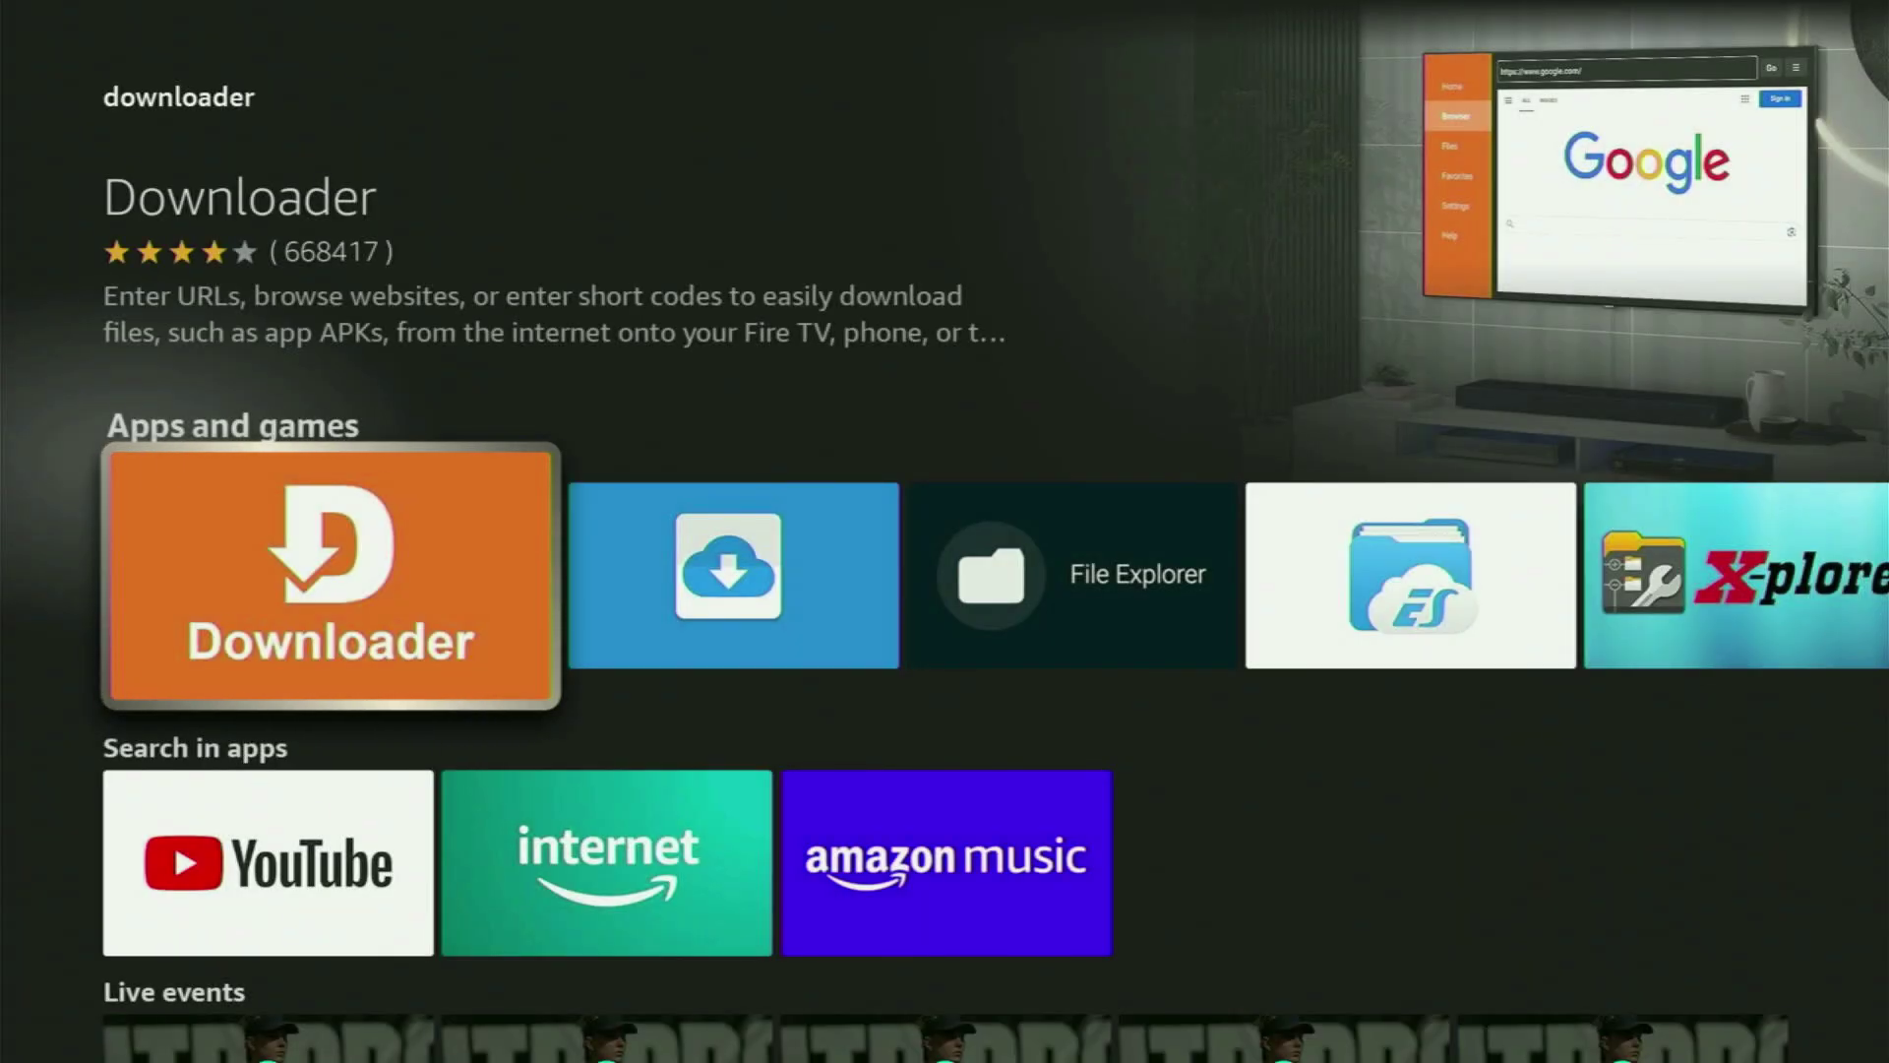
key(Right)
key(Right)
key(Right)
key(Right)
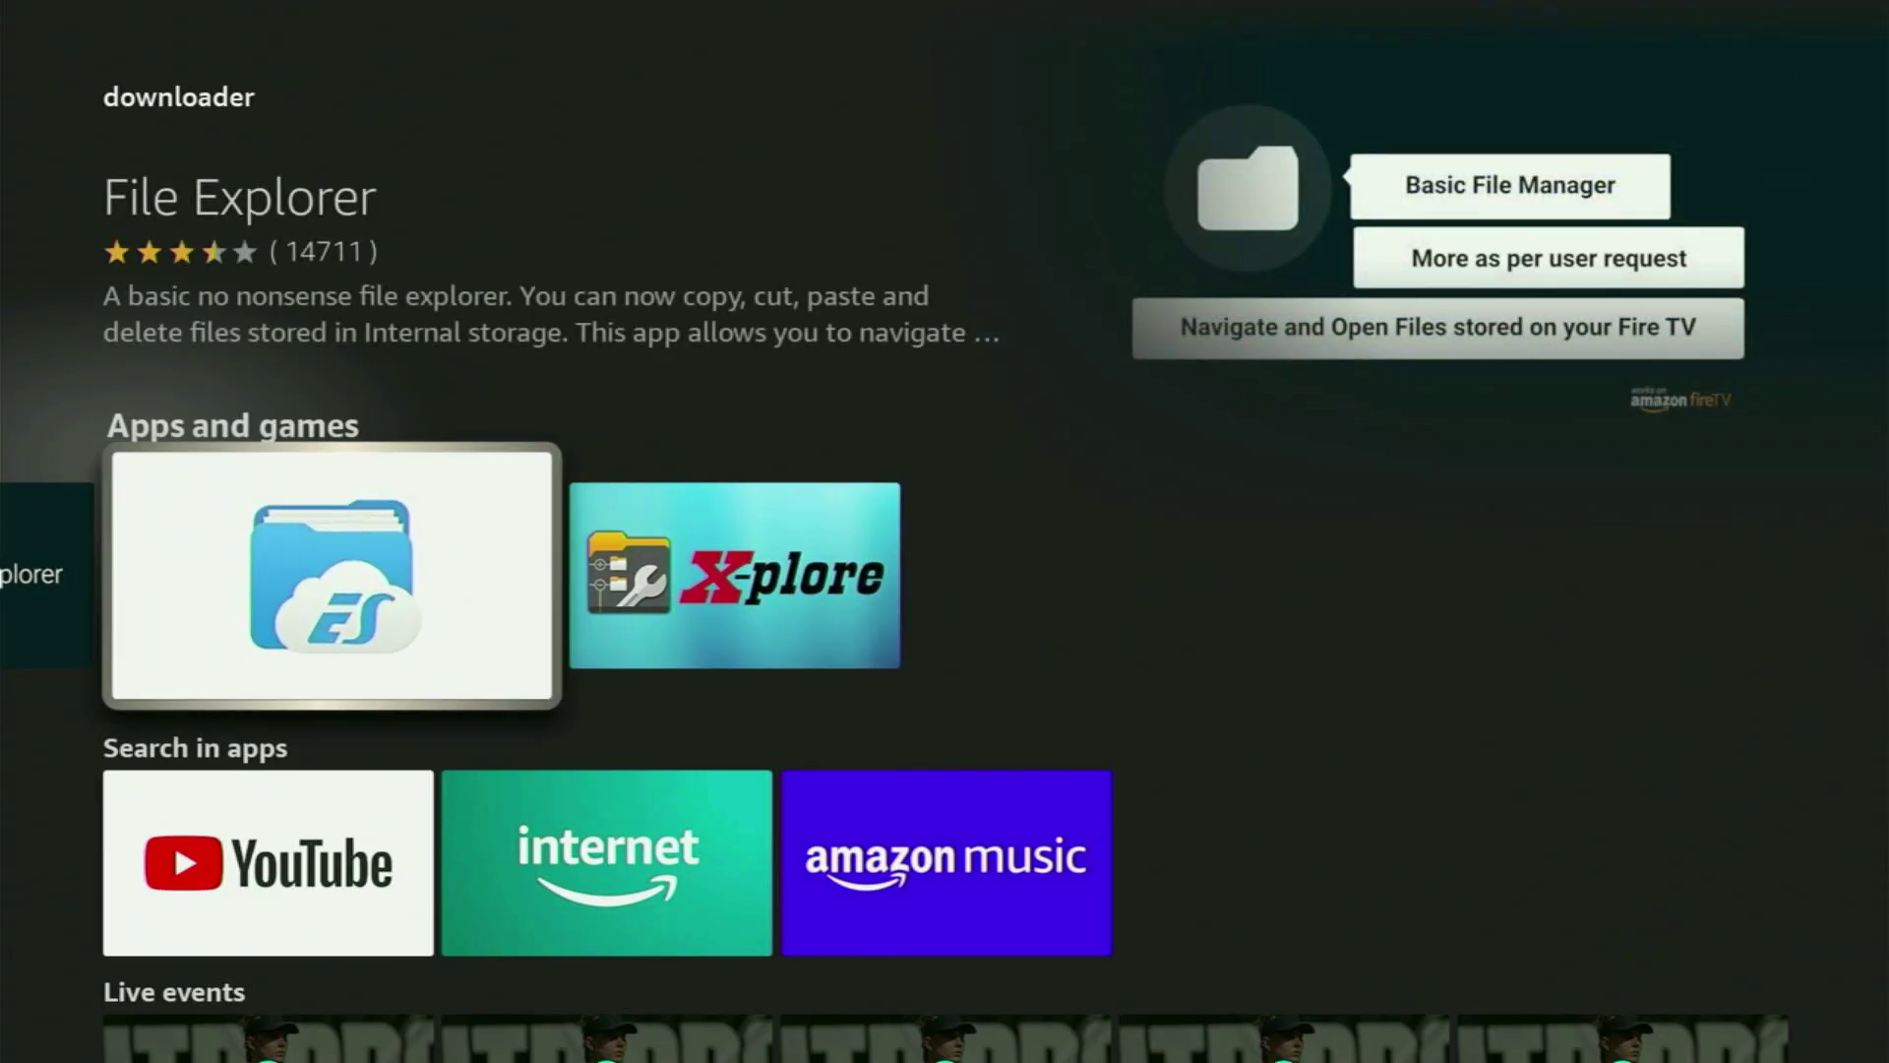
key(Down)
key(Right)
key(Right)
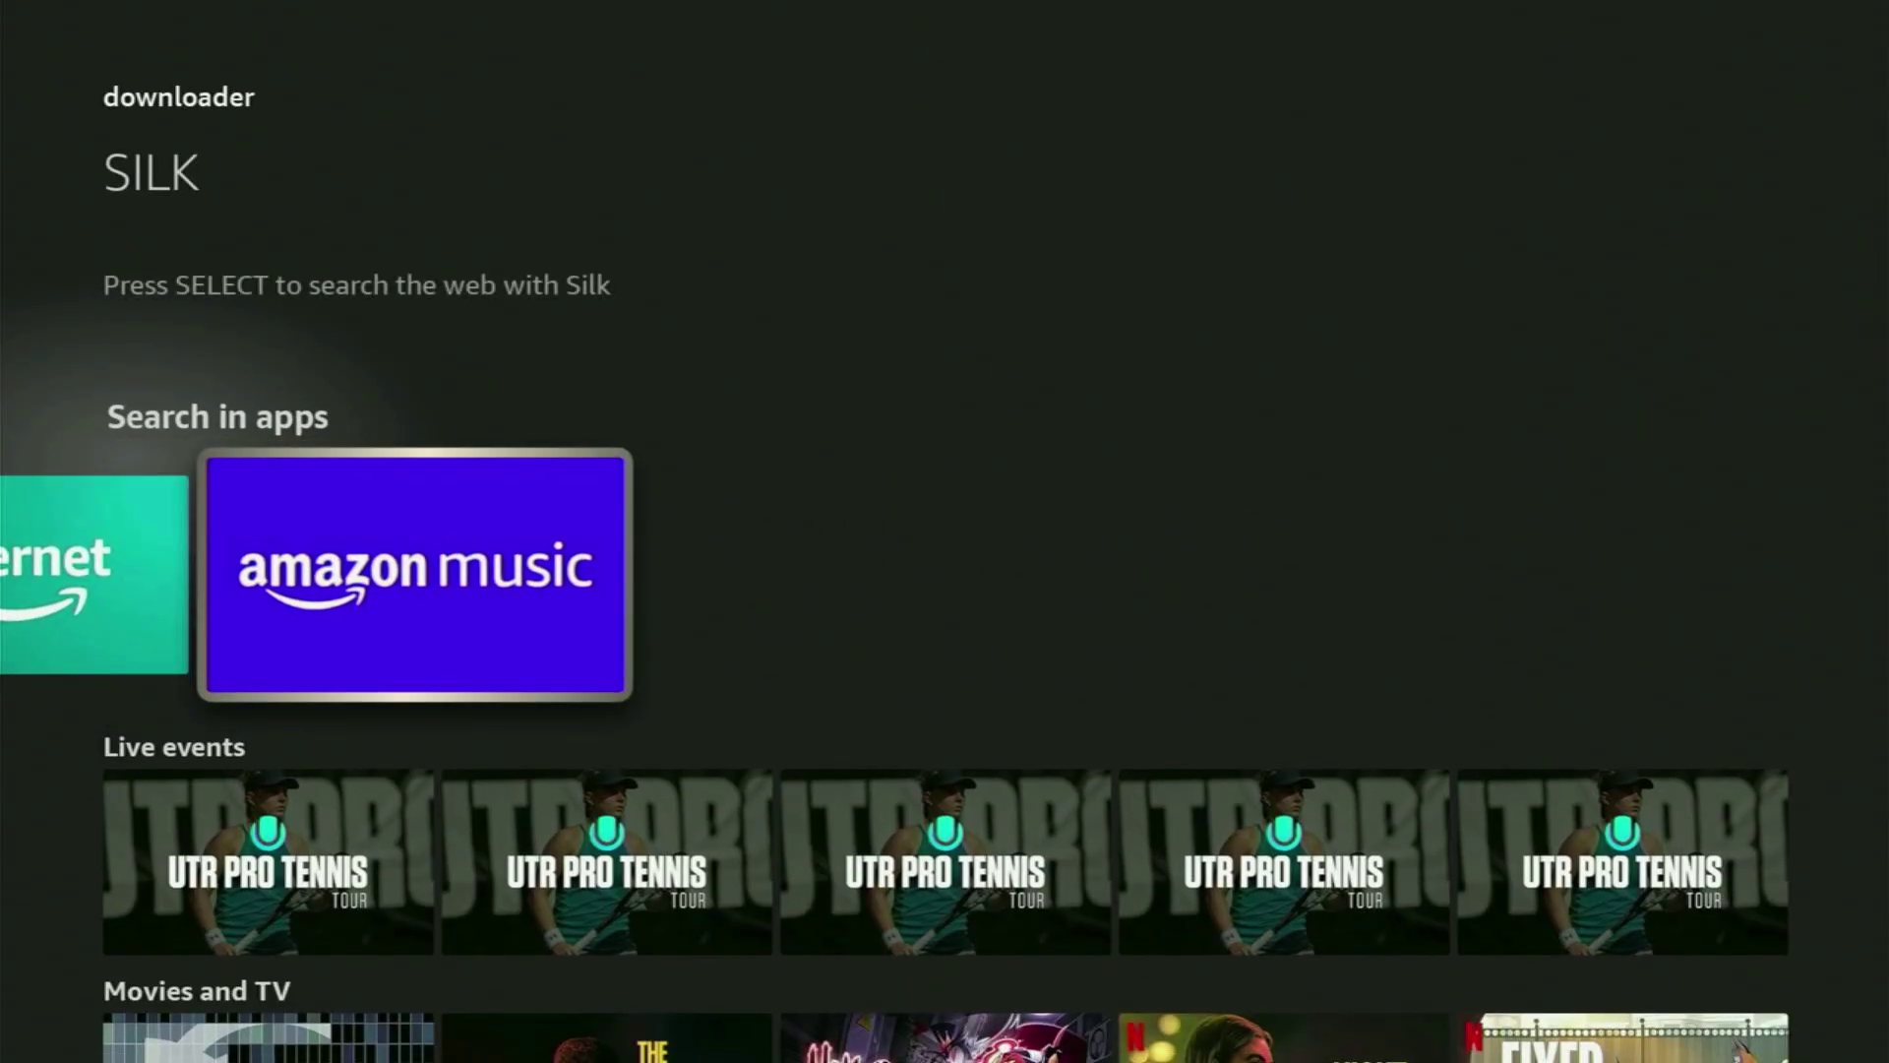
key(Down)
key(Down)
key(Right)
key(Right)
key(Right)
key(Right)
key(Right)
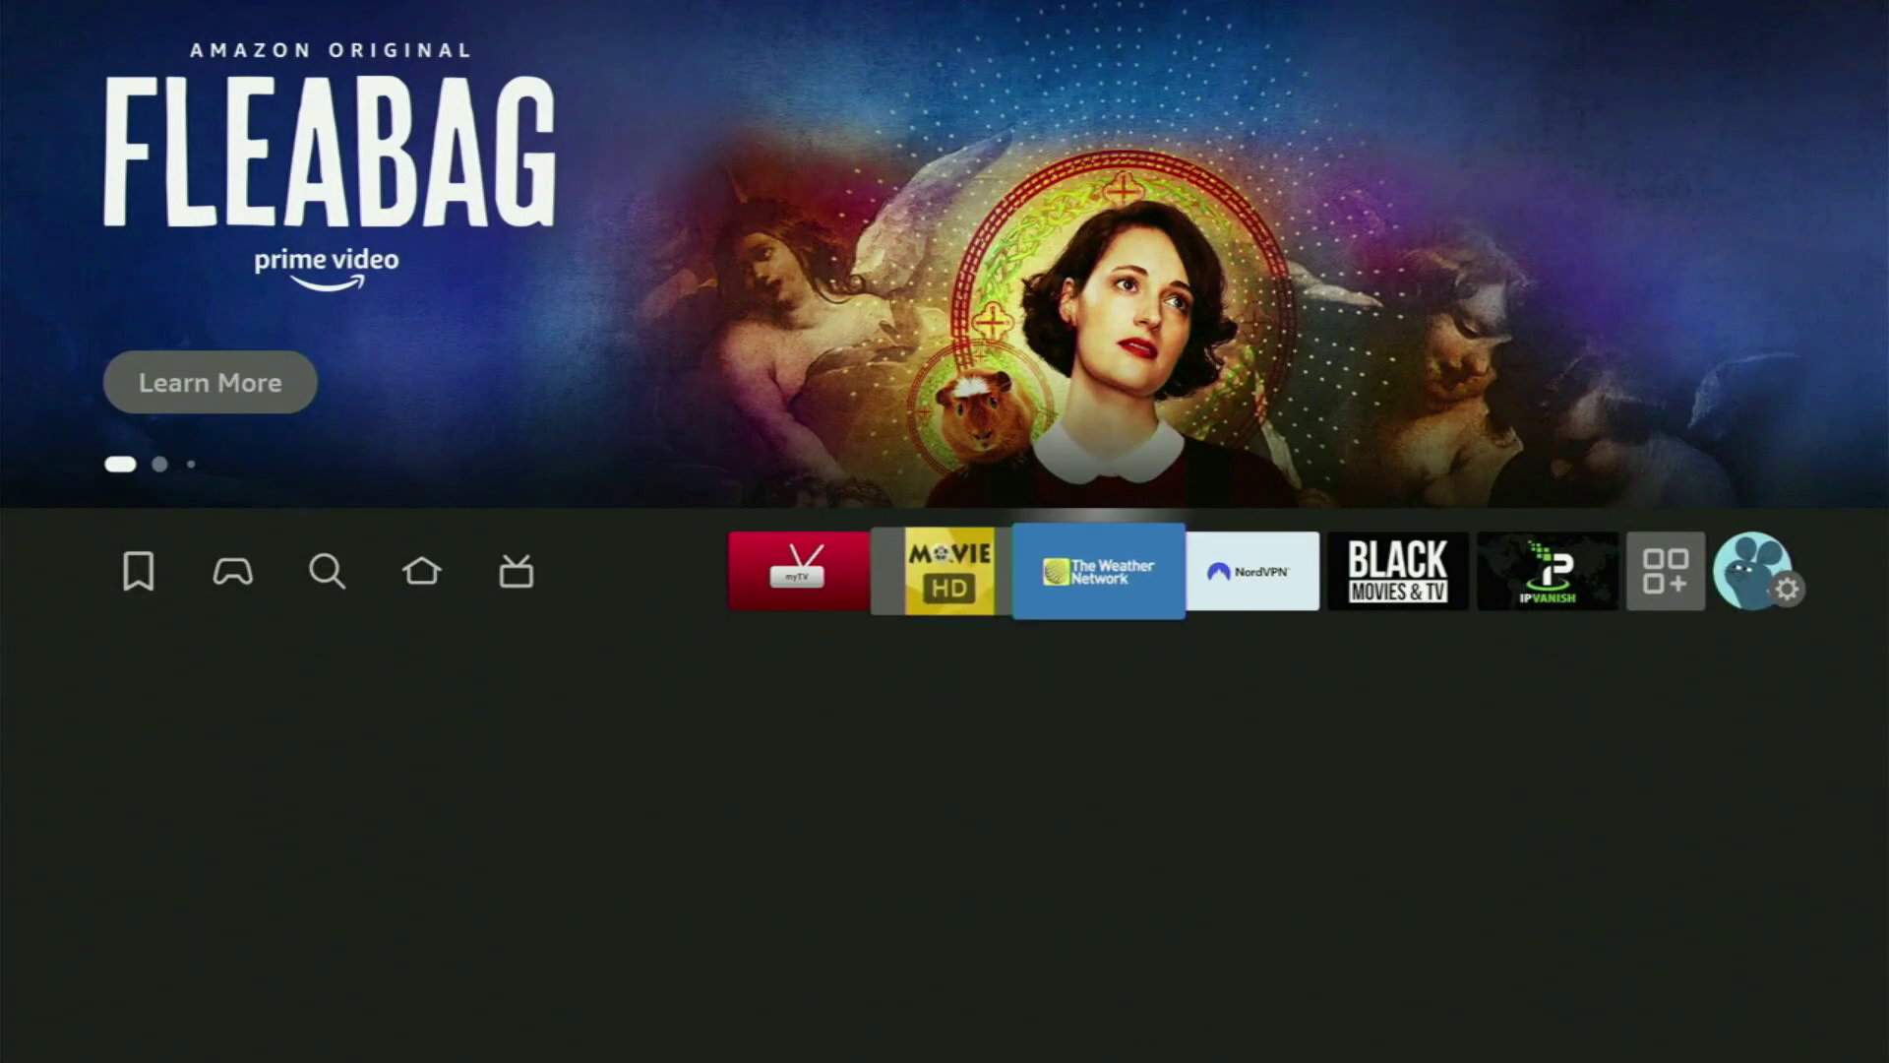
key(Right)
key(Right)
key(Right)
key(Right)
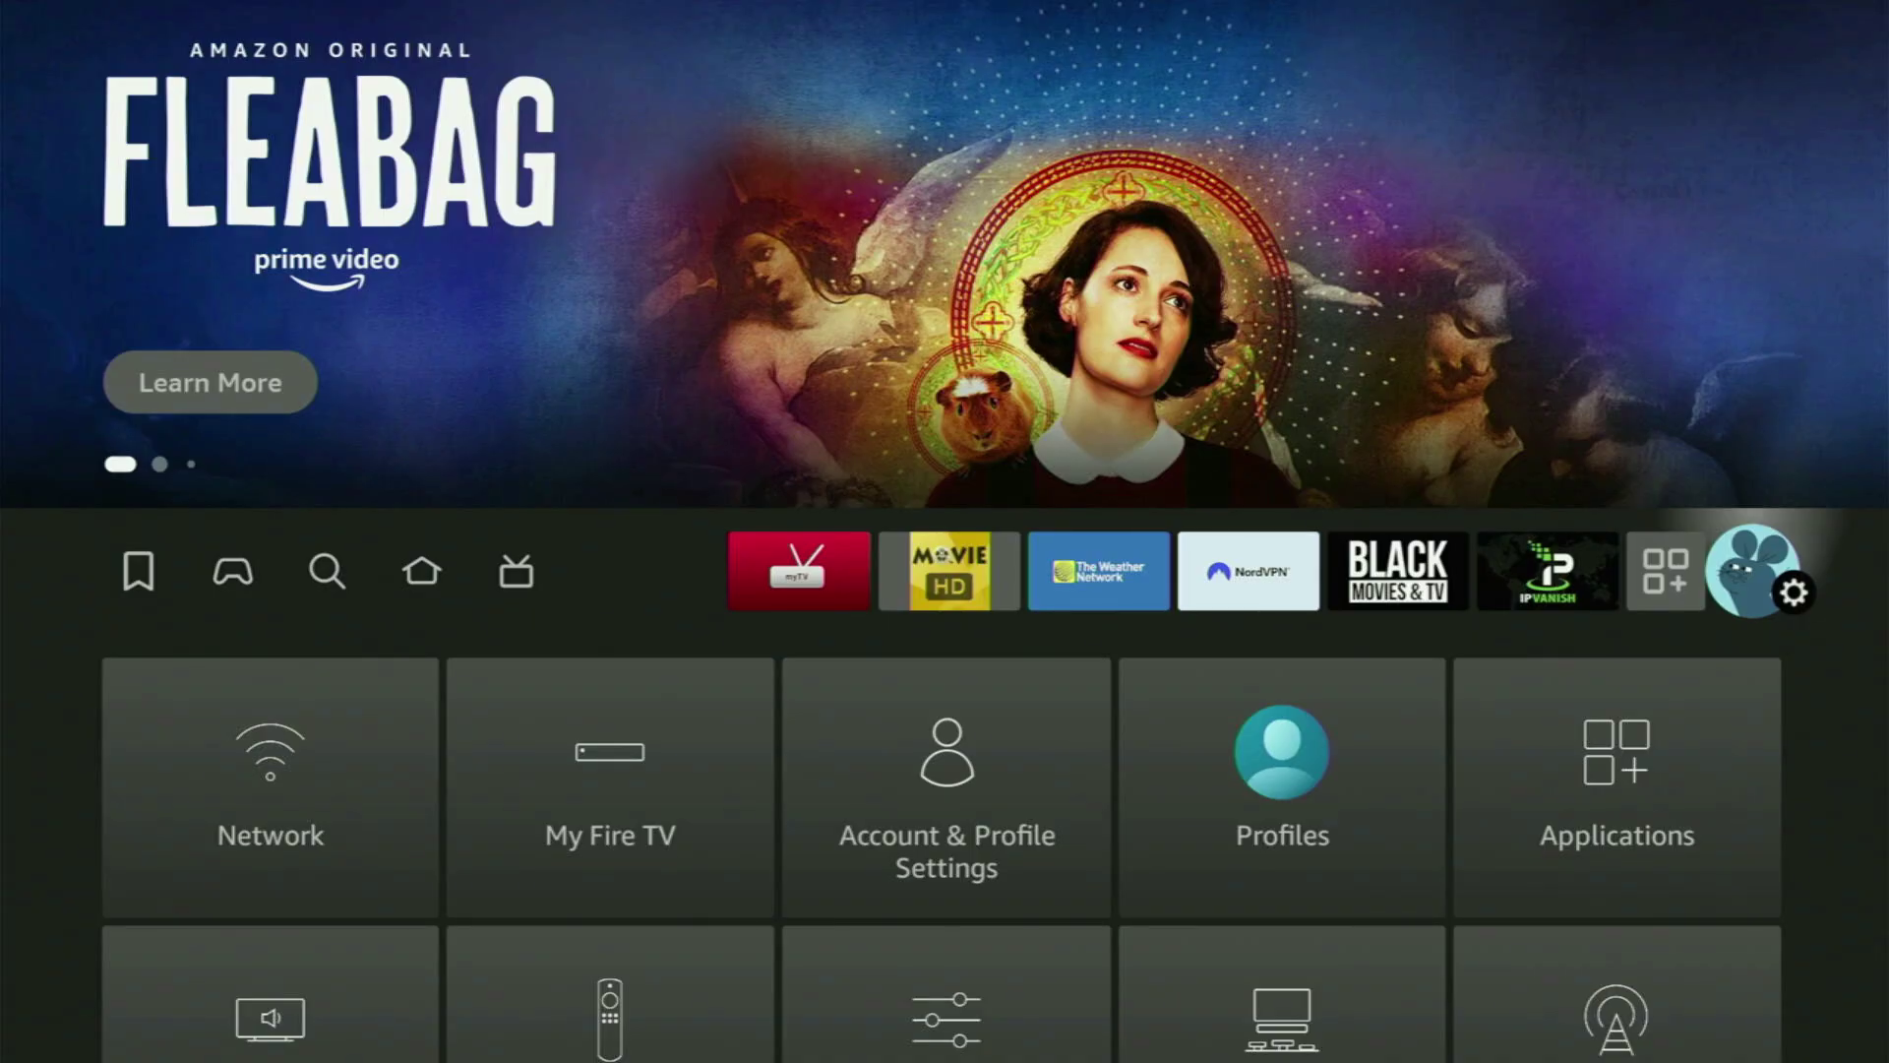
Open My Fire TV from the Settings grid
key(Down)
key(Right)
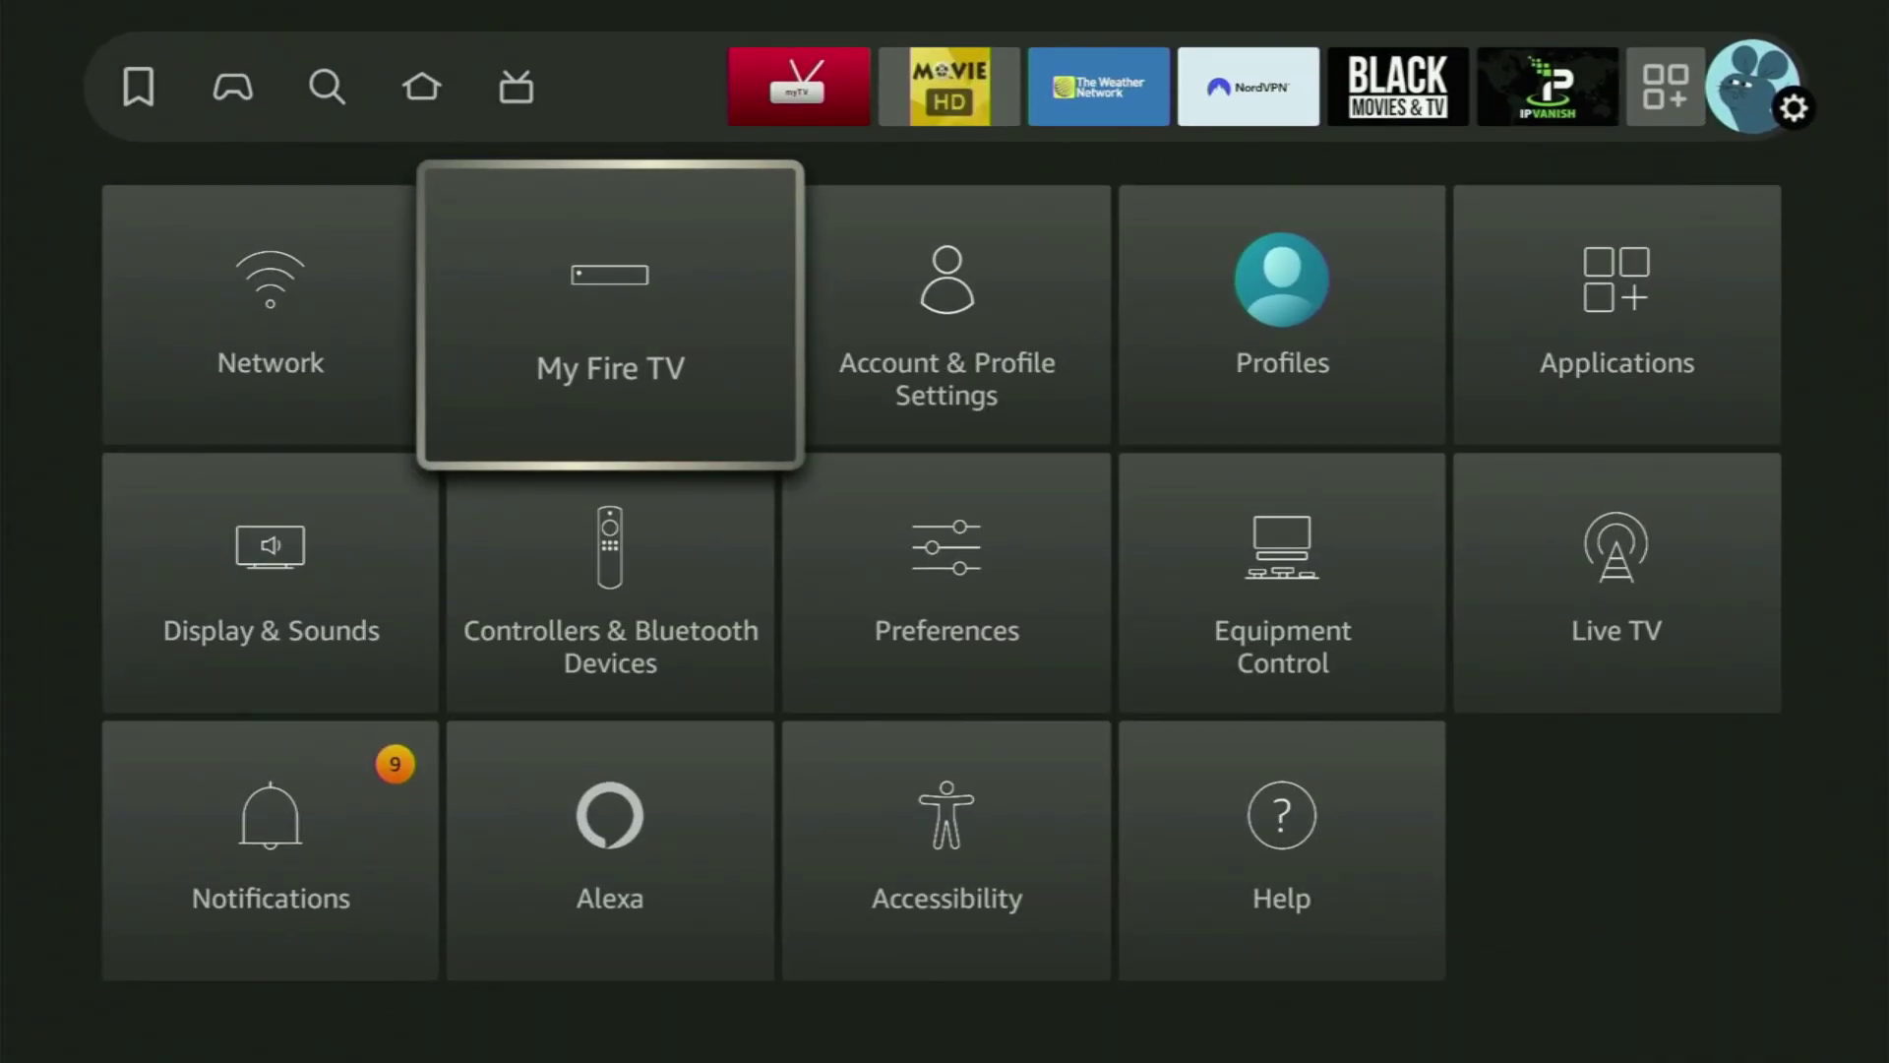
key(Return)
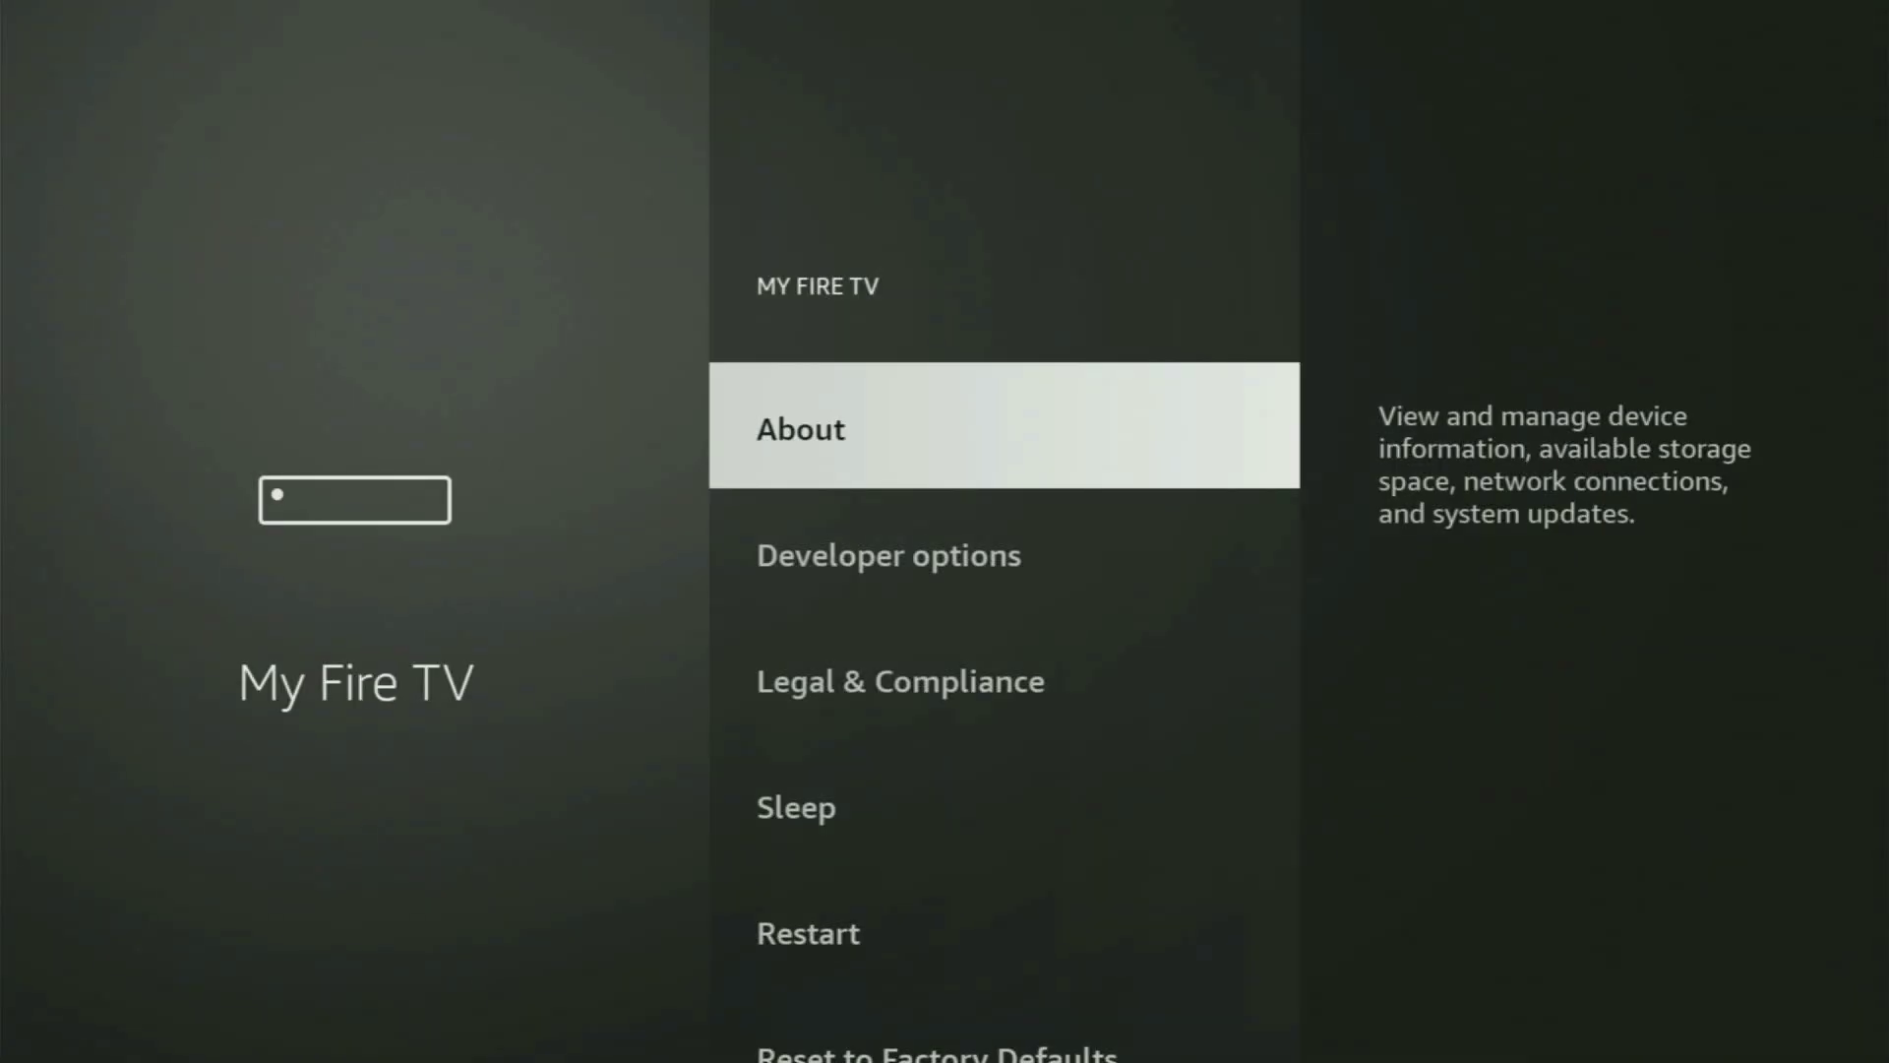
Scroll the My Fire TV list past Developer options and Reset to Factory Defaults, ending on About
key(Down)
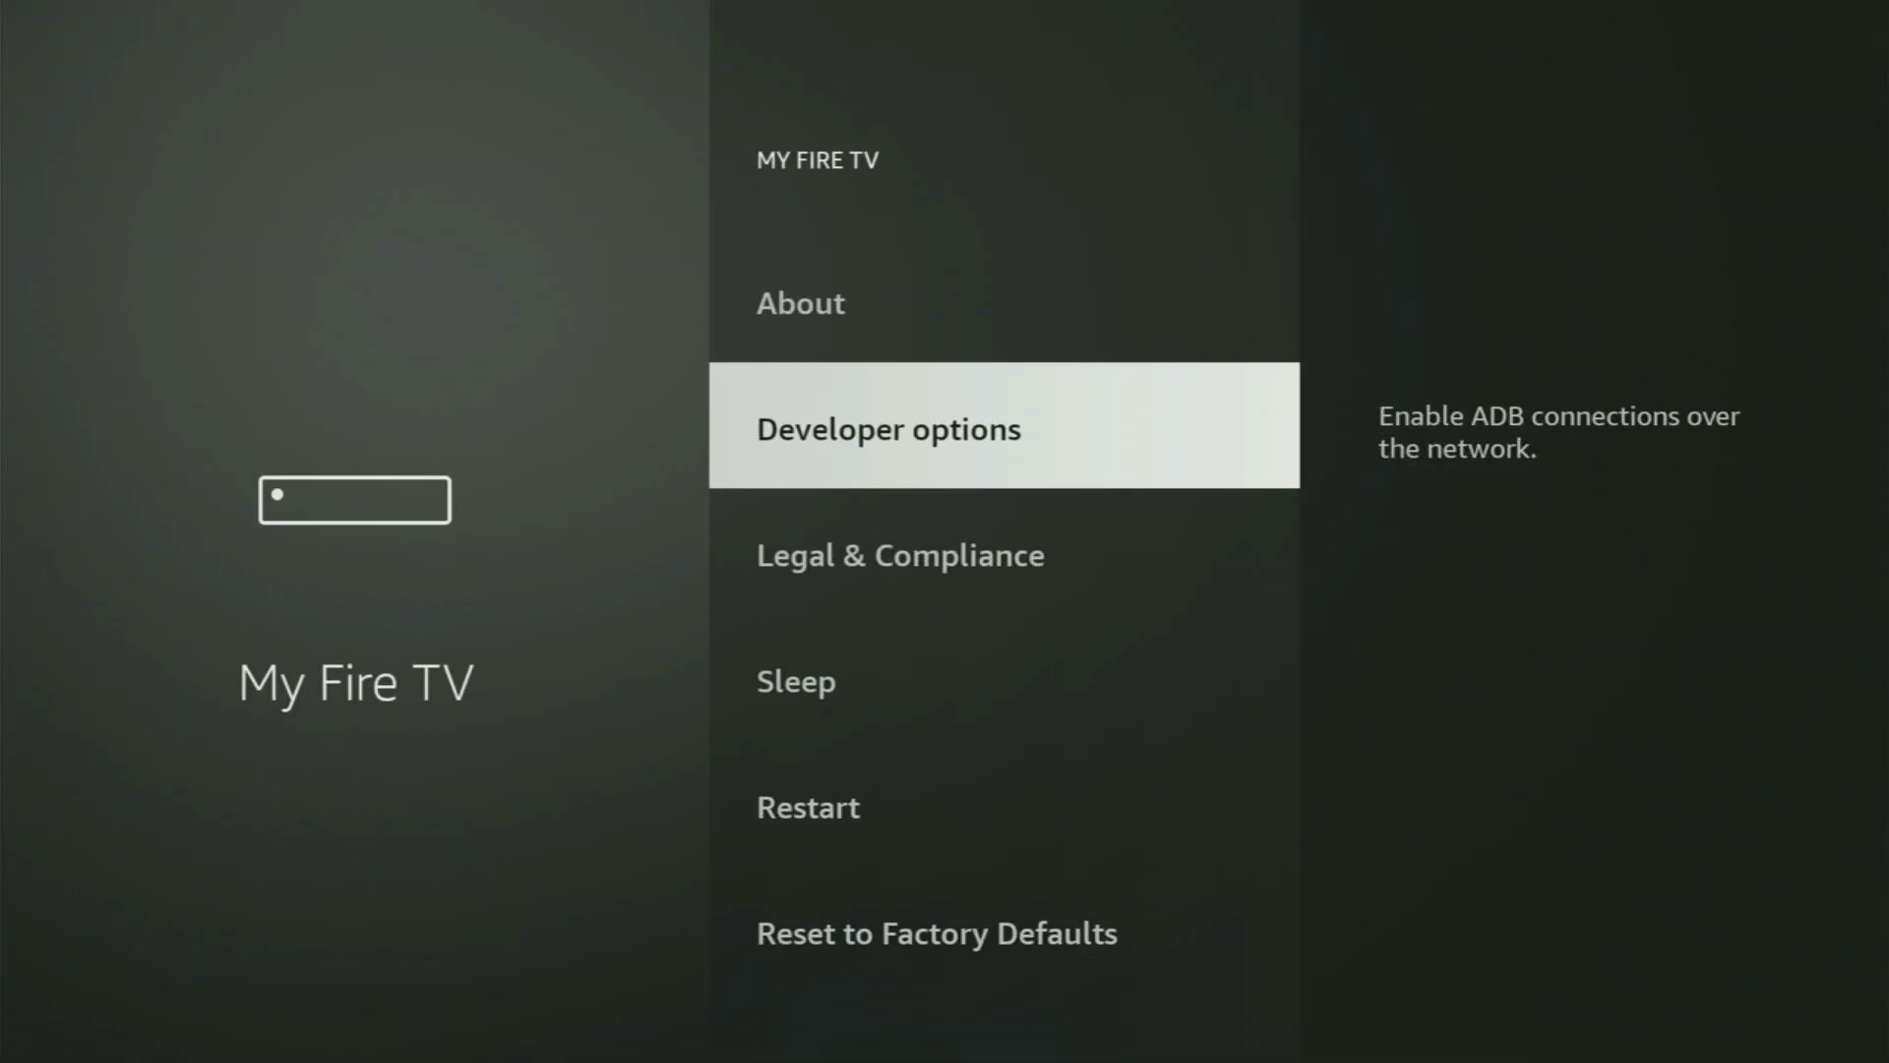
key(Down)
key(Down)
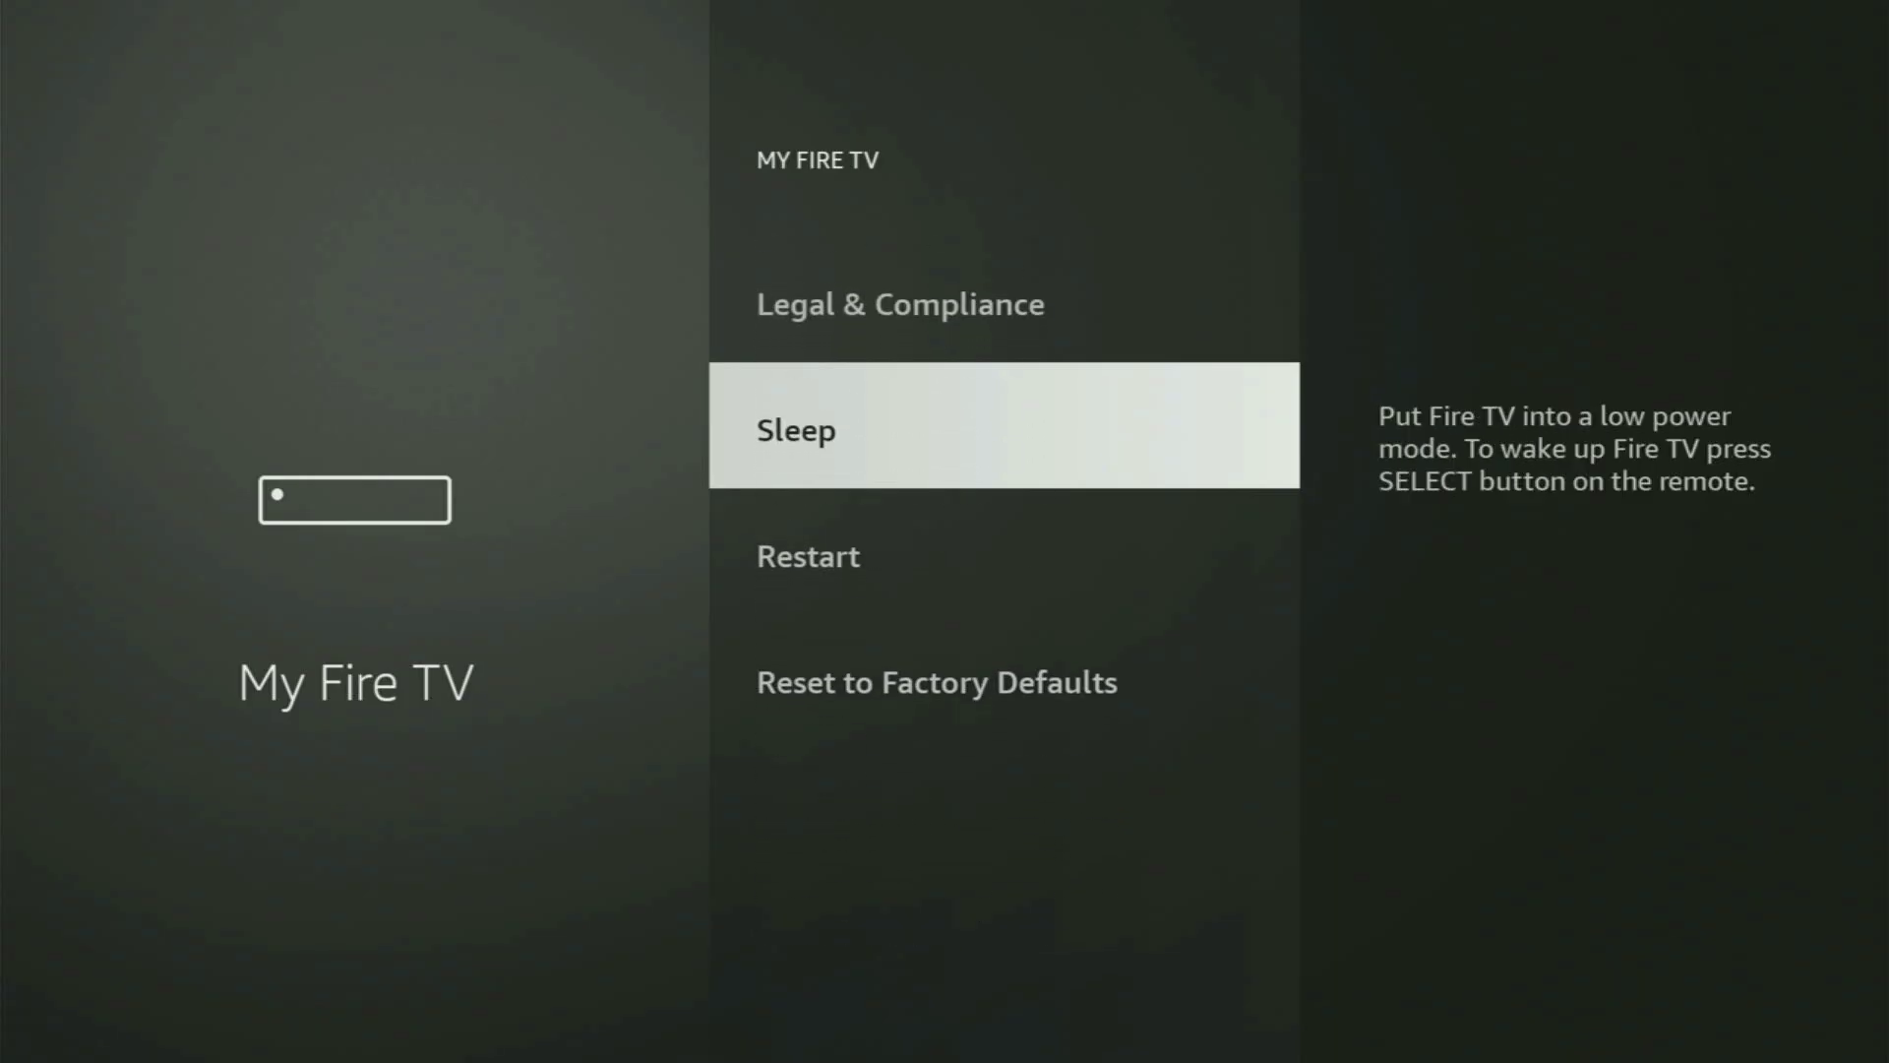
key(Down)
key(Down)
key(Up)
key(Up)
key(Up)
key(Up)
key(Up)
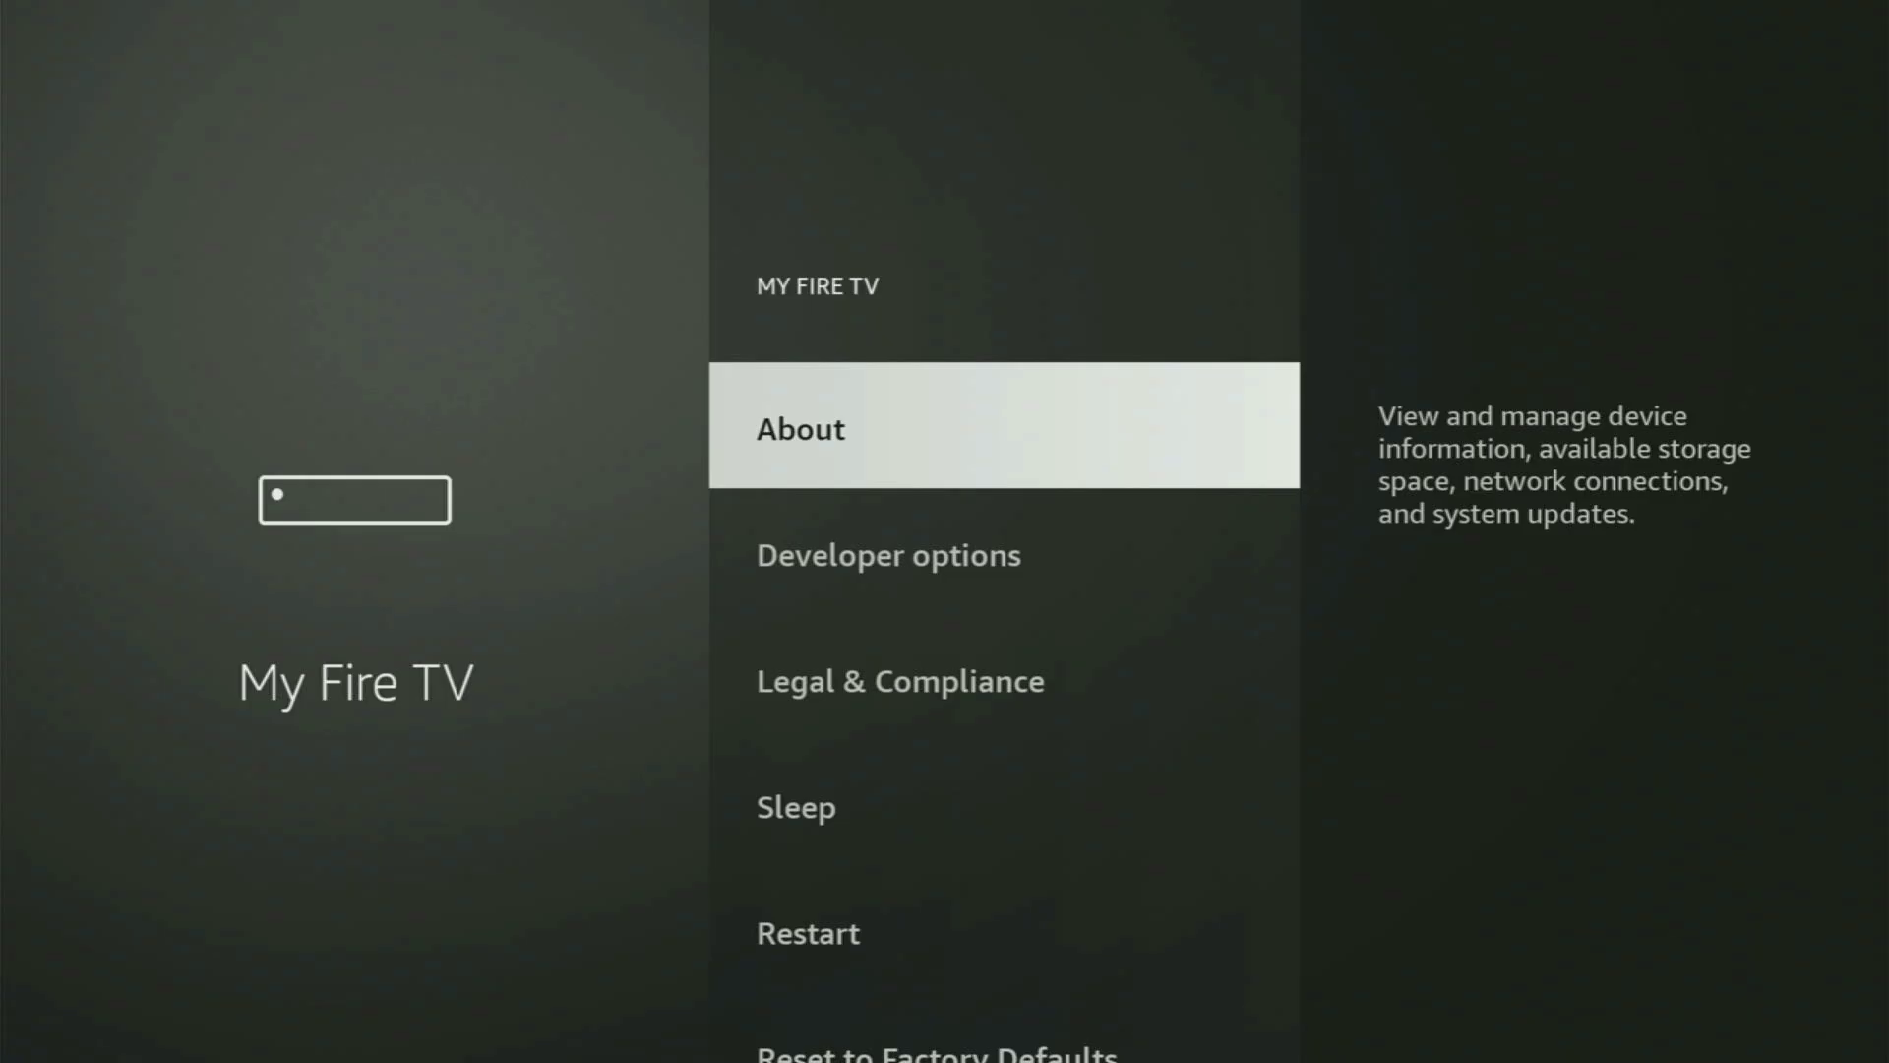
key(Down)
key(Down)
key(Down)
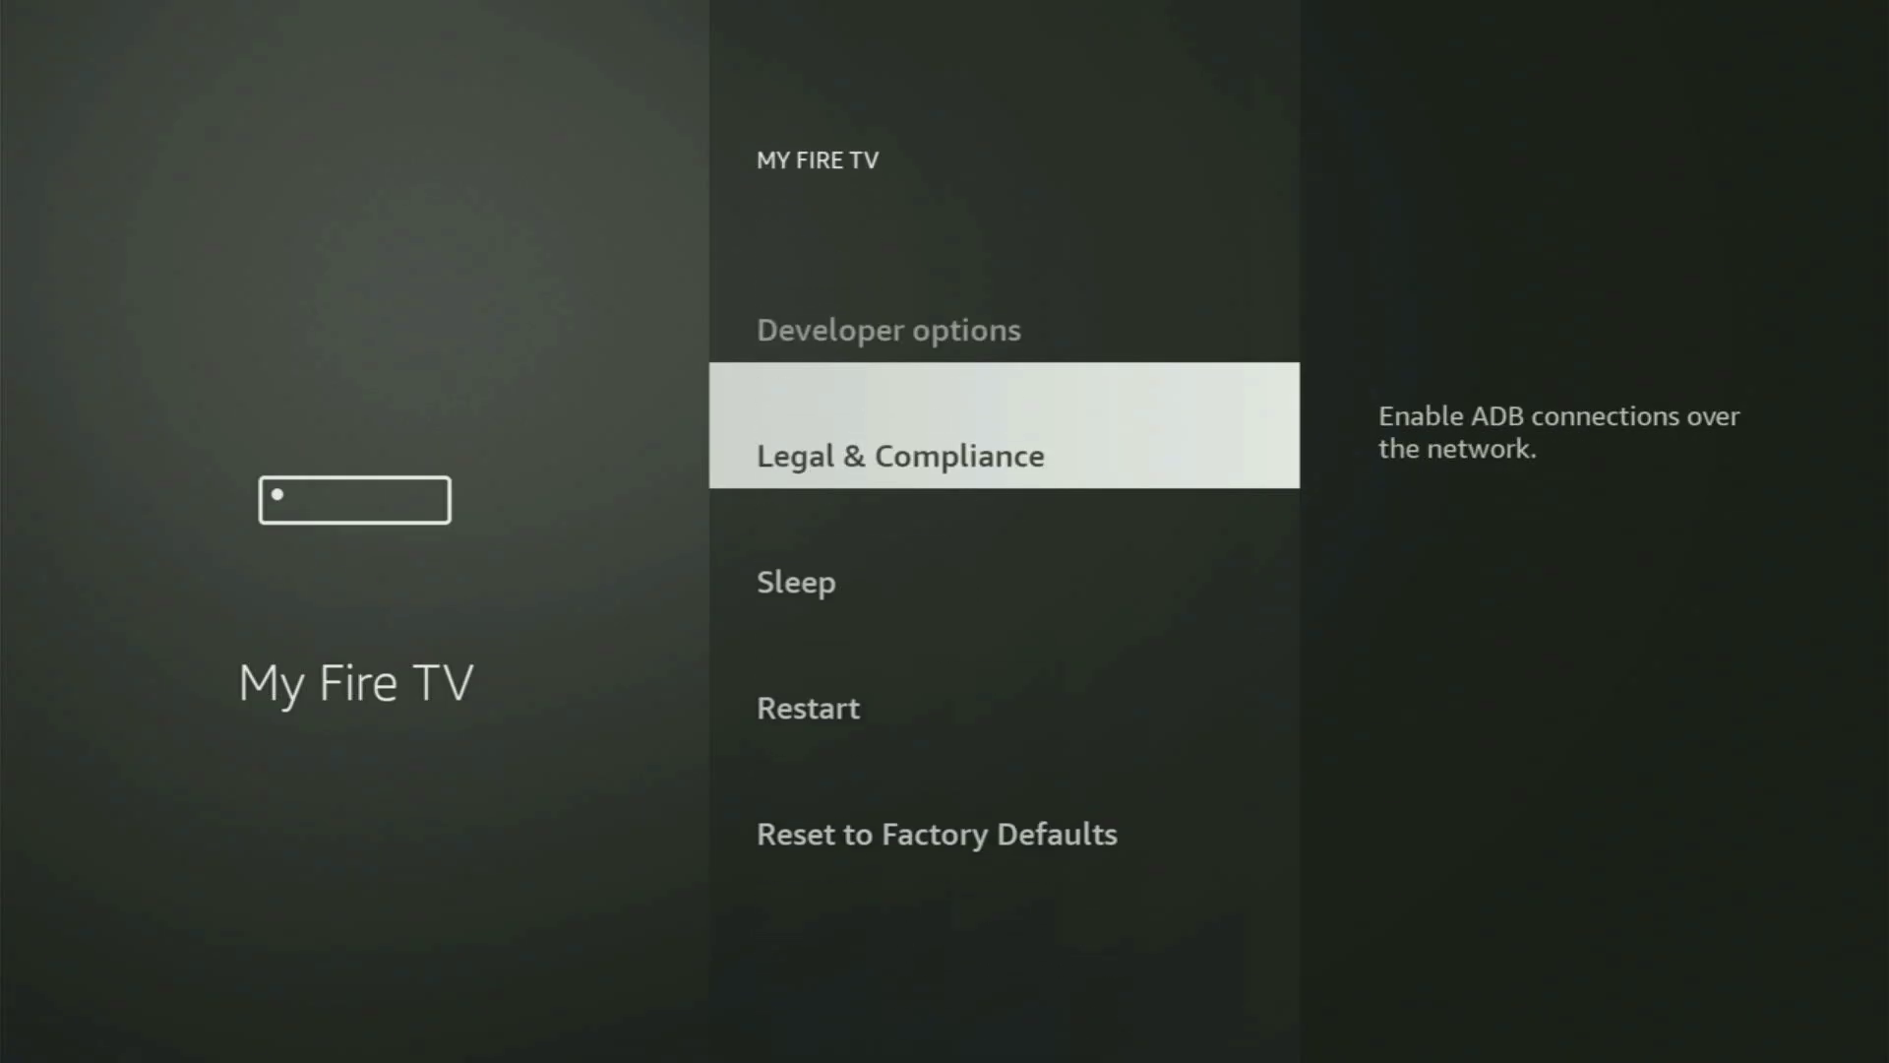
key(Down)
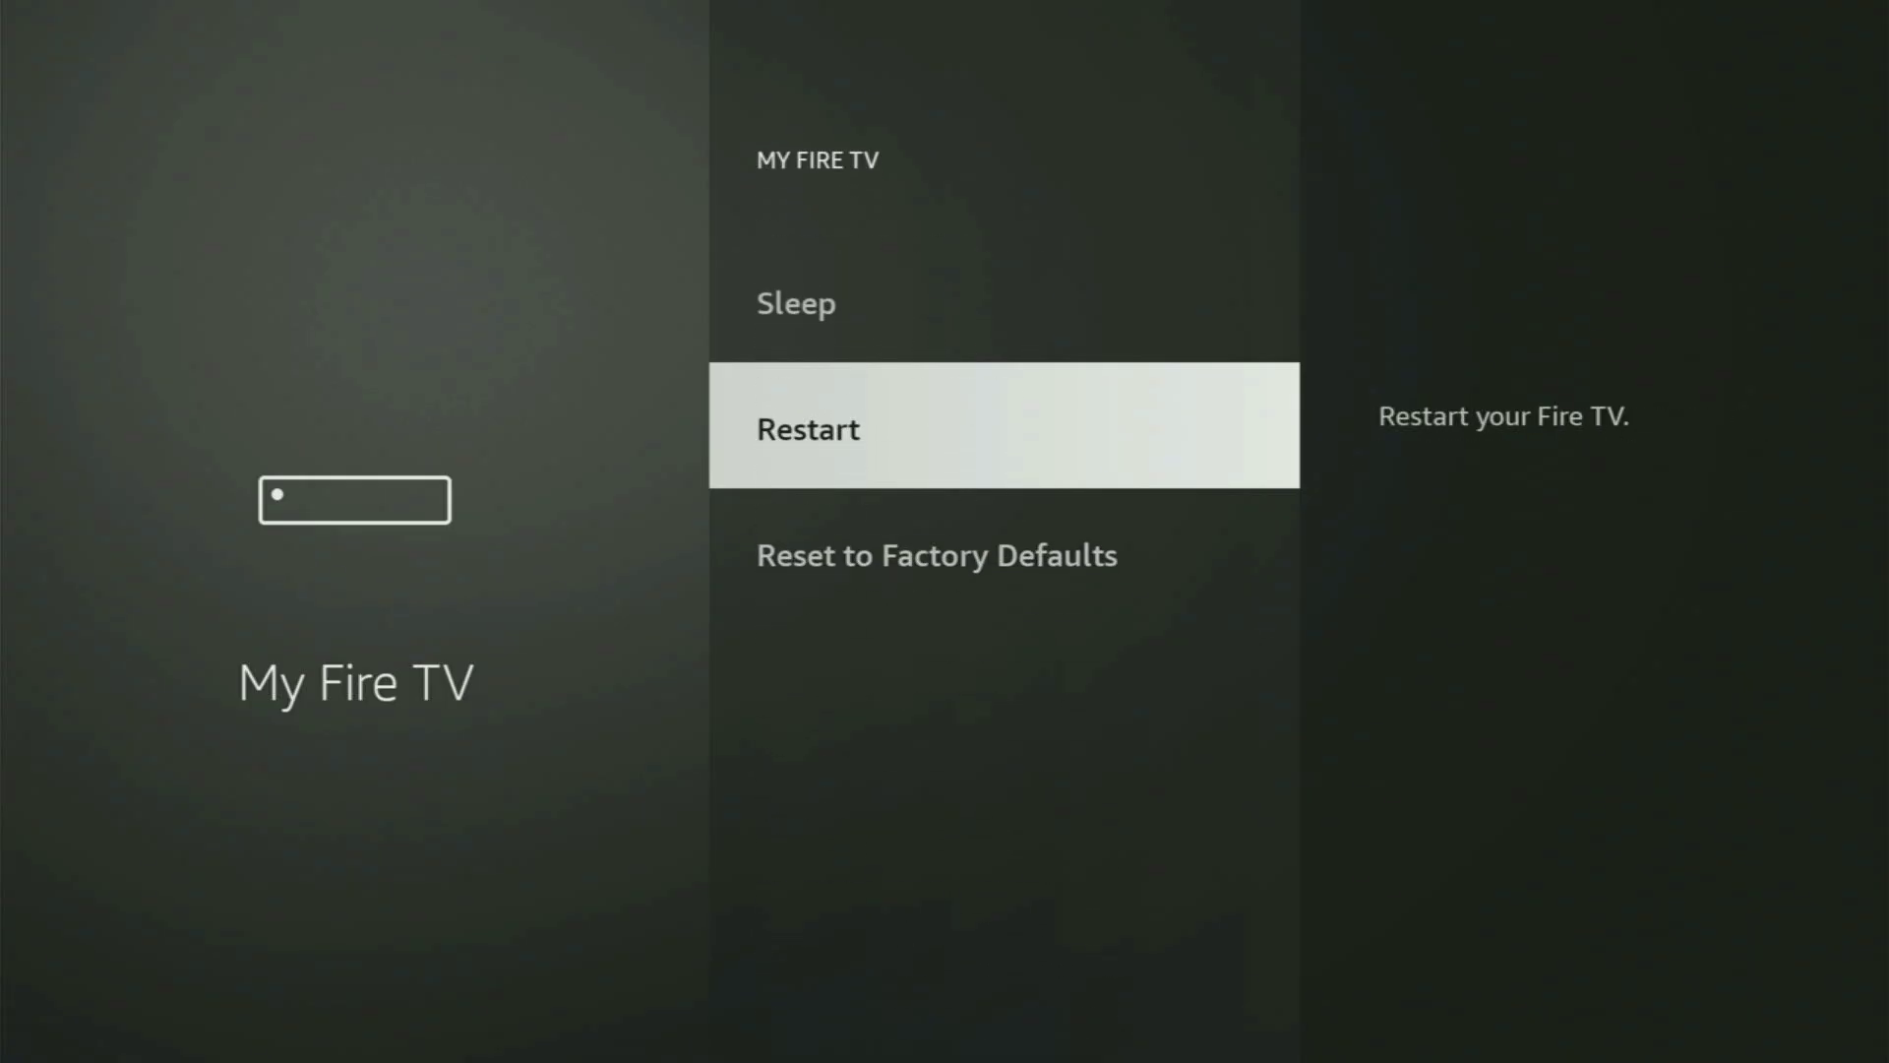
key(Up)
key(Up)
key(Up)
key(Up)
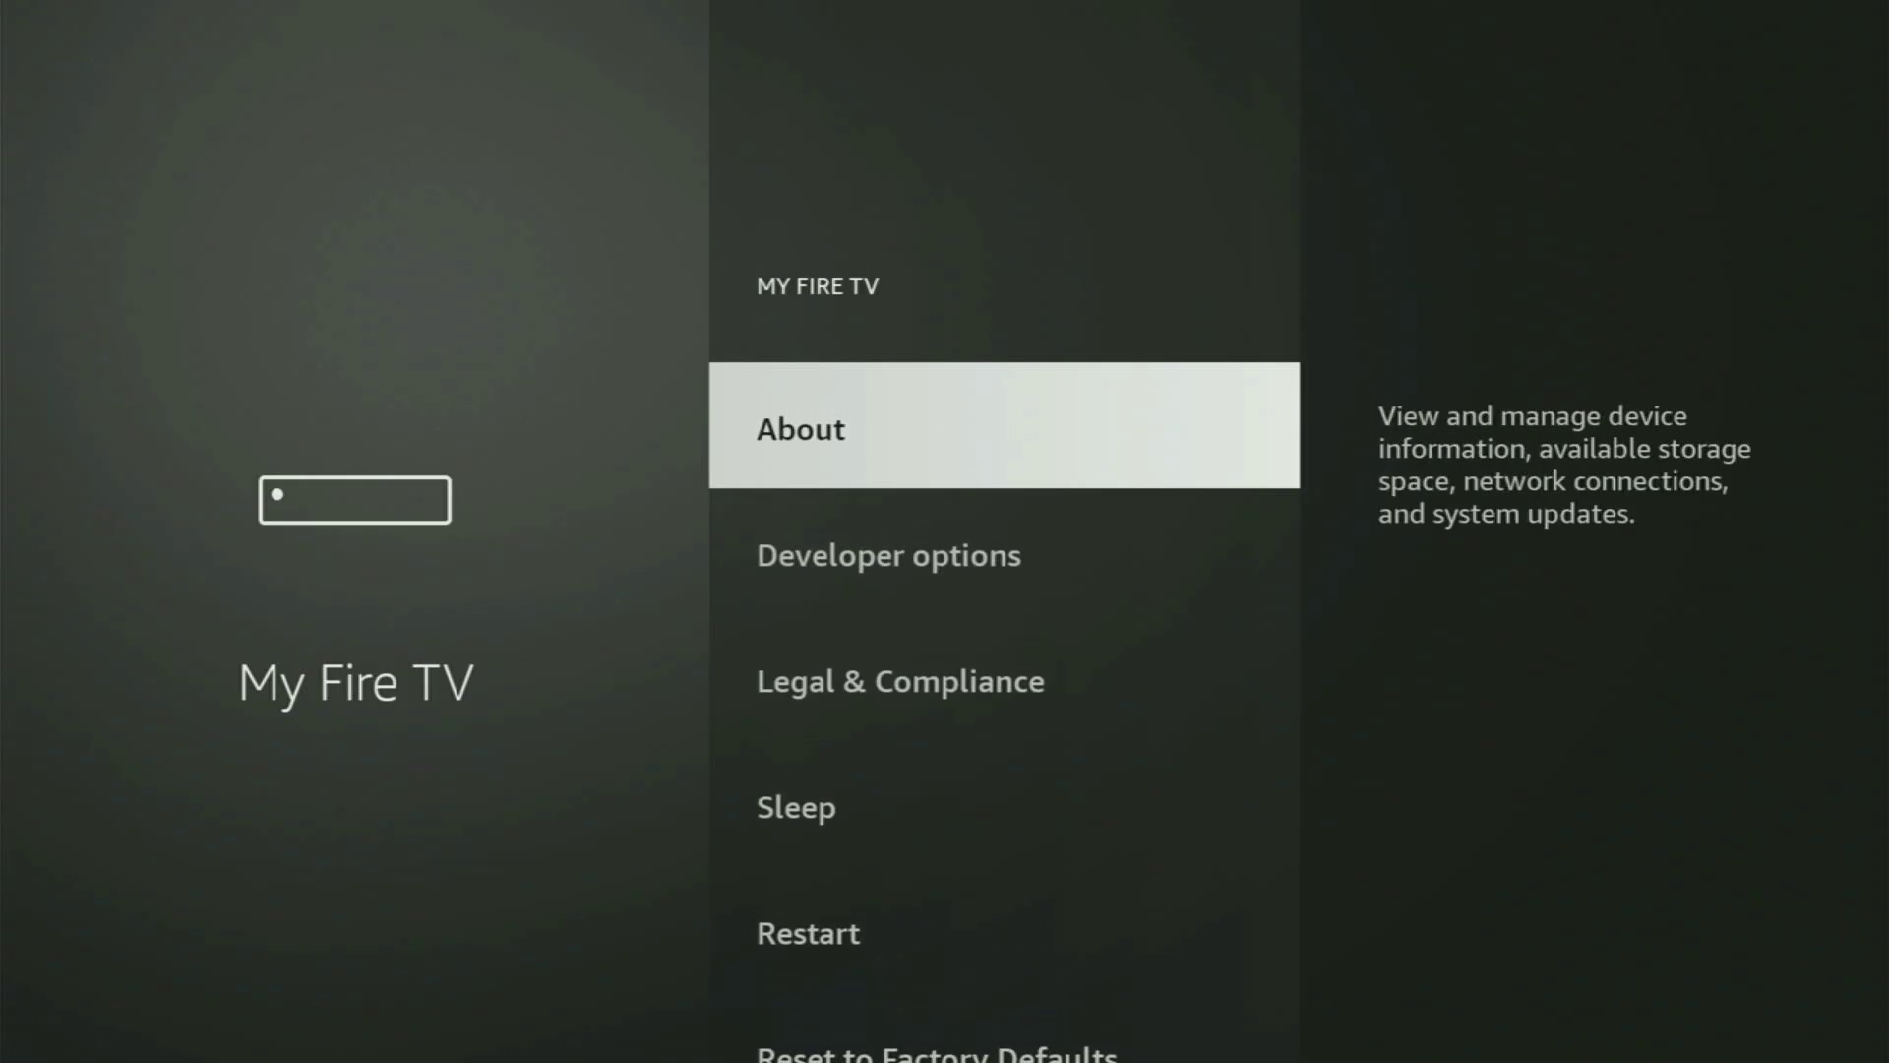
key(Down)
key(Down)
key(Down)
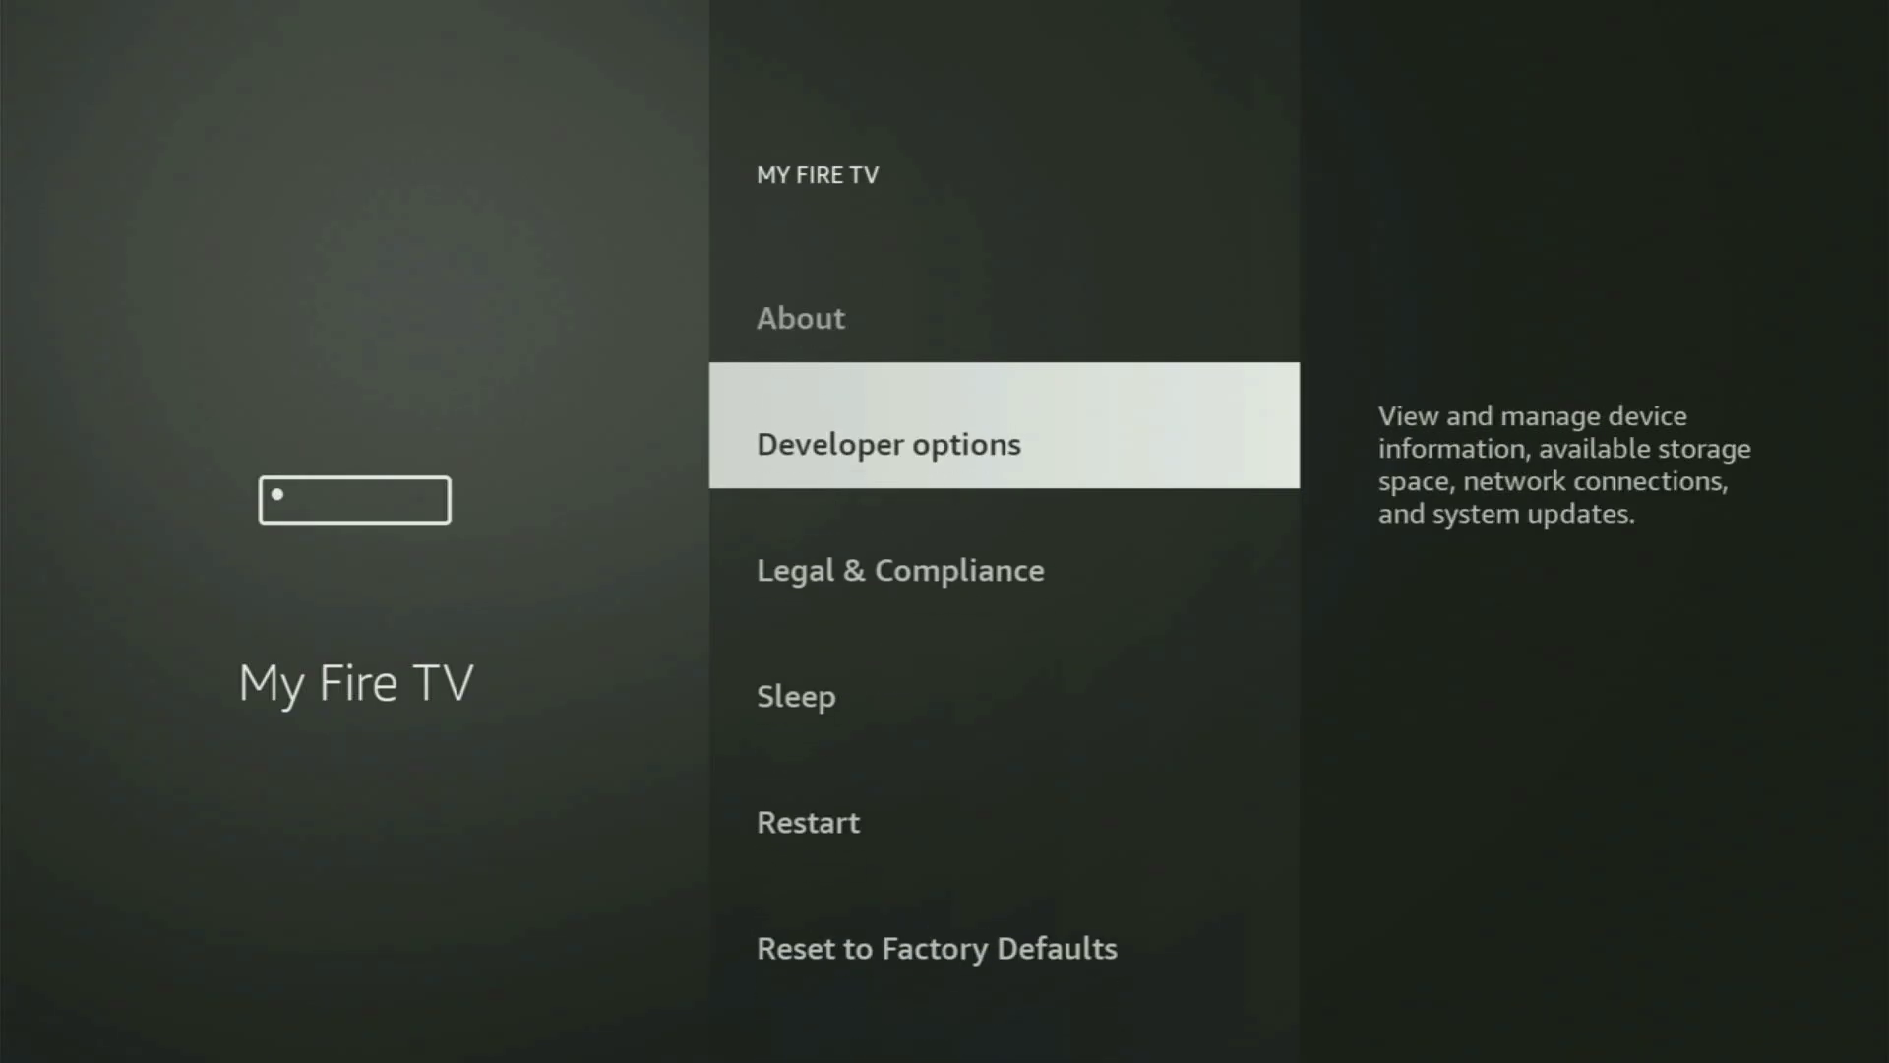
key(Down)
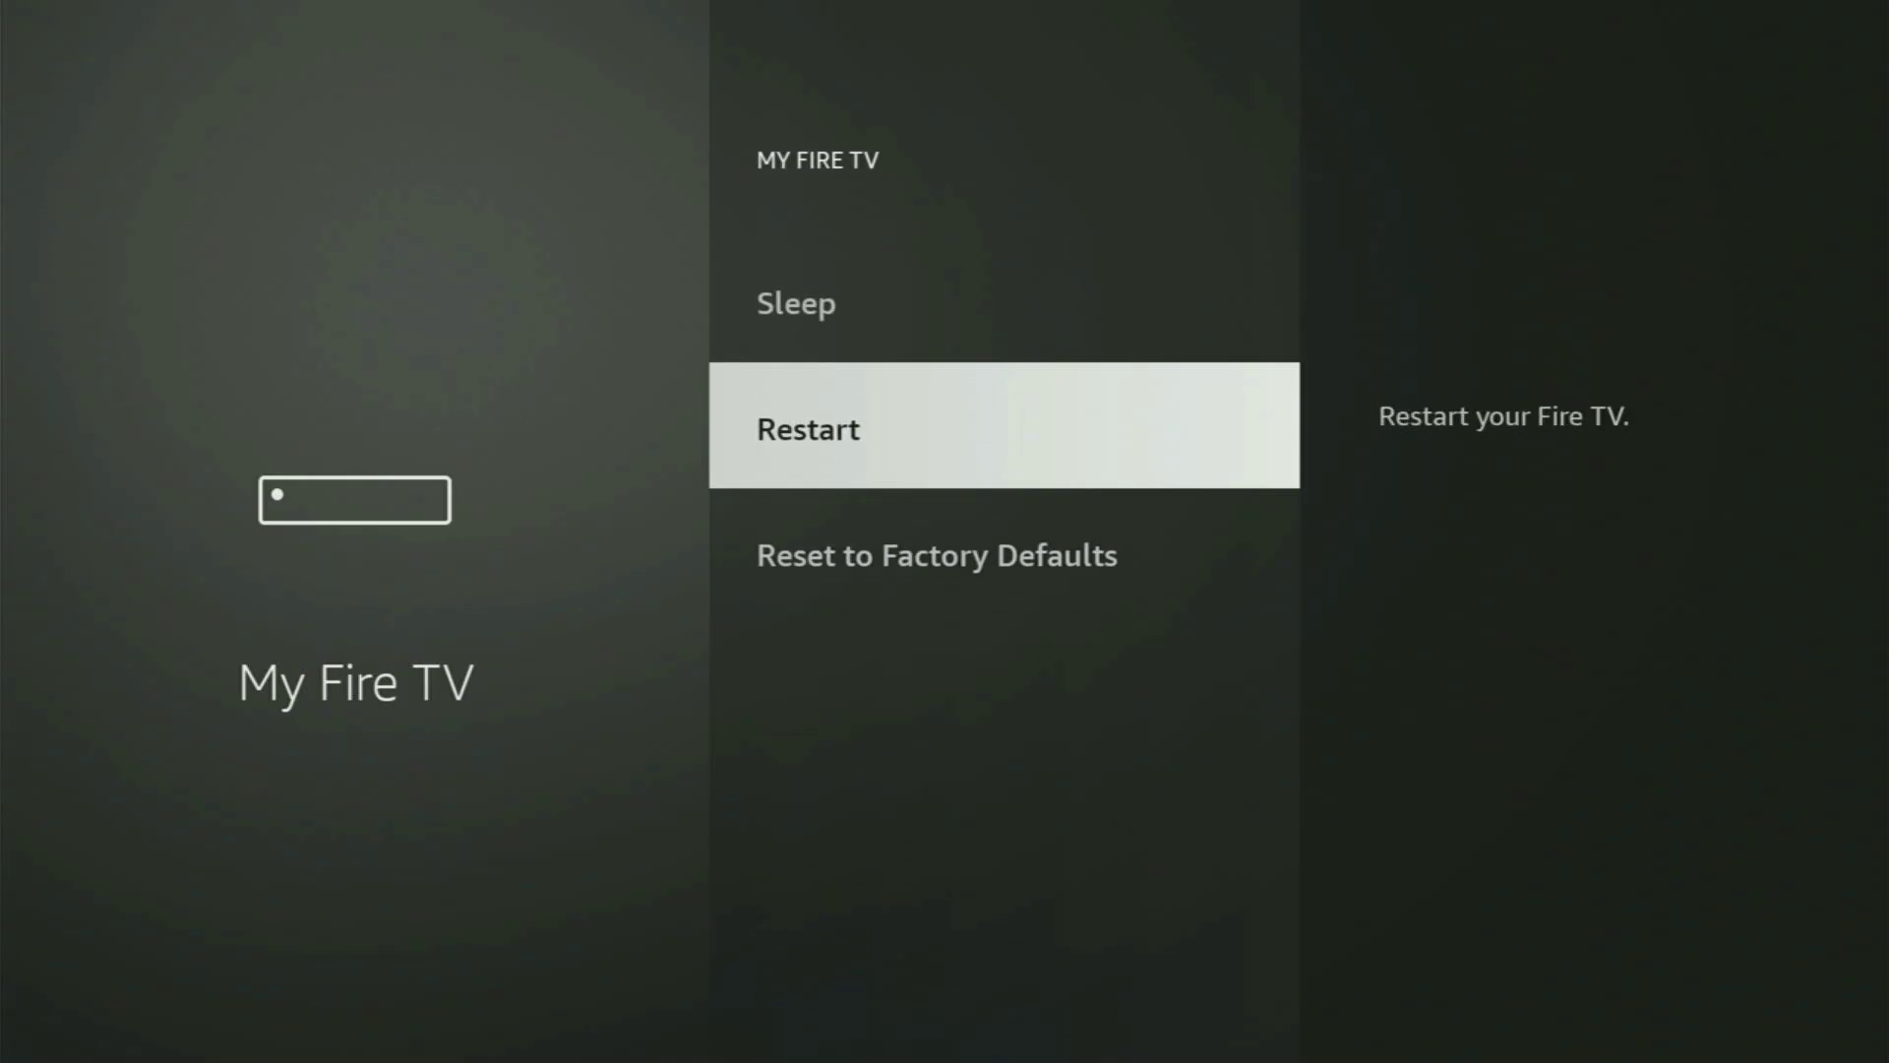
key(Up)
key(Up)
key(Up)
key(Up)
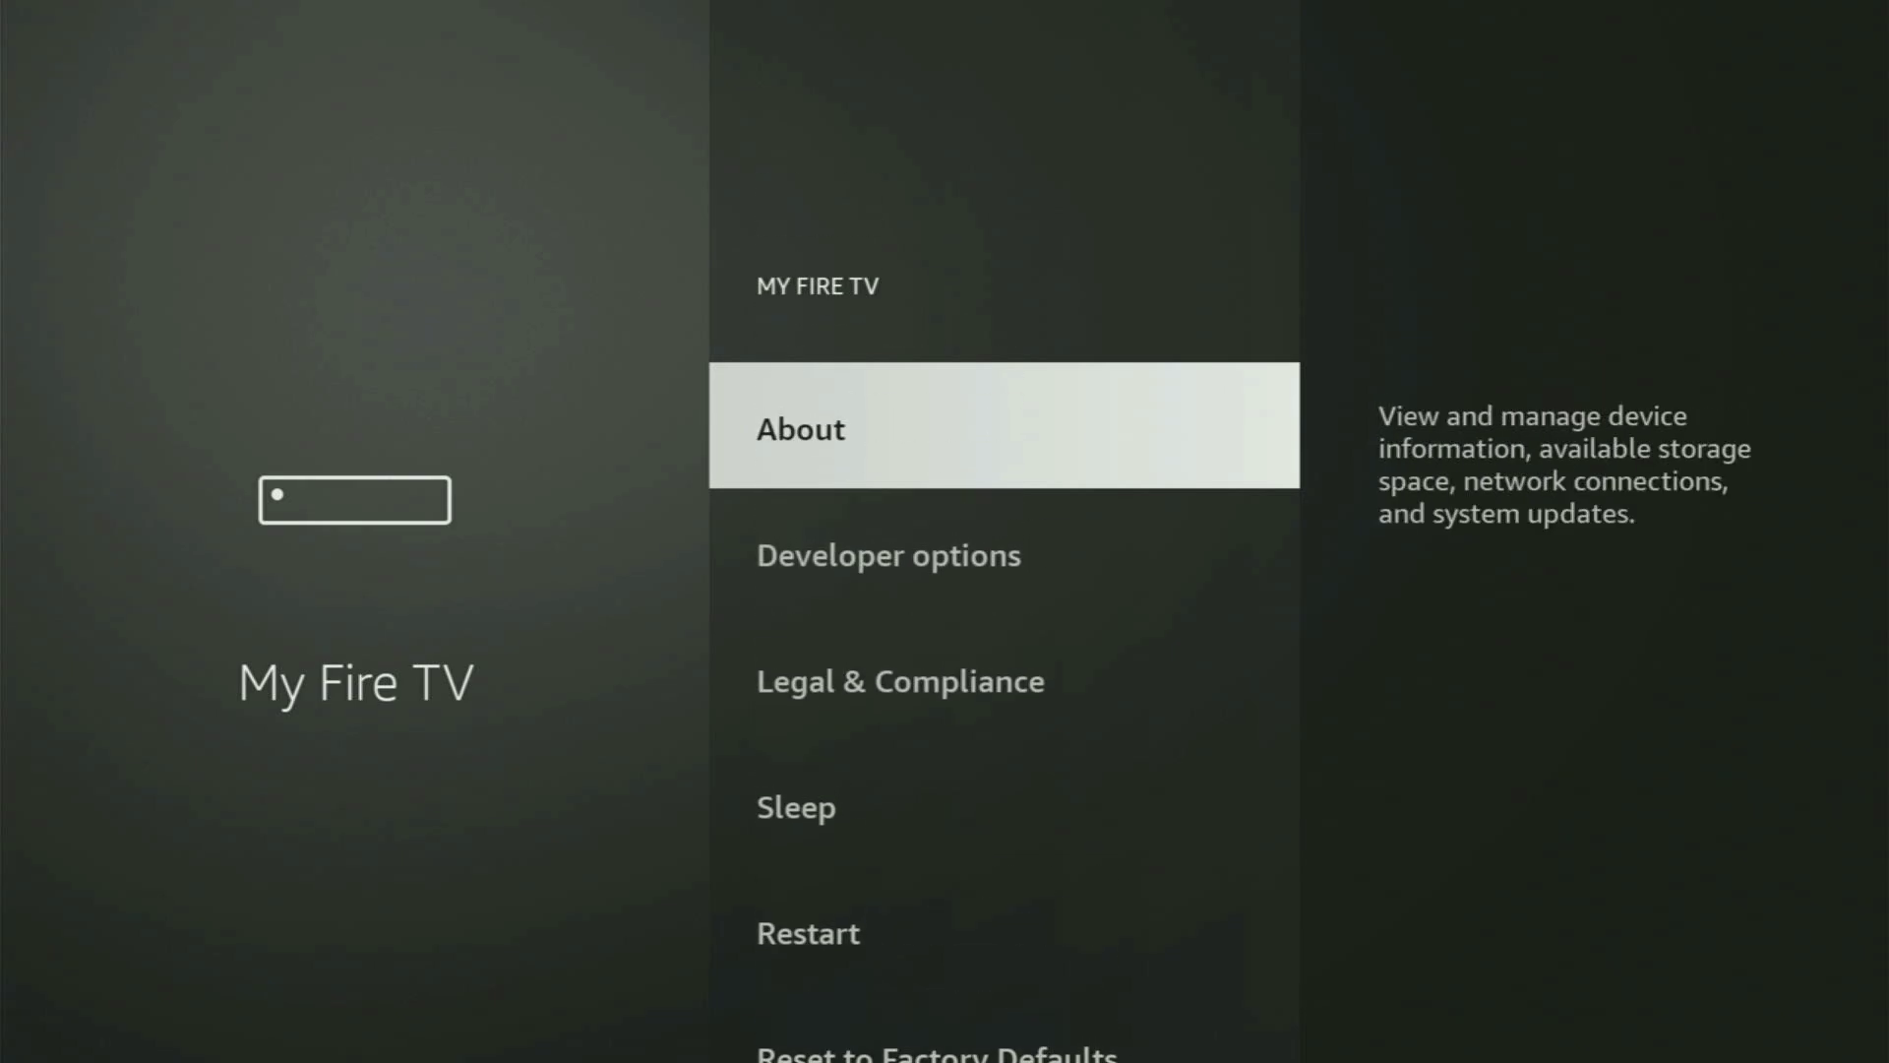
Confirm in About that developer mode is already on, then return to Developer options
key(Return)
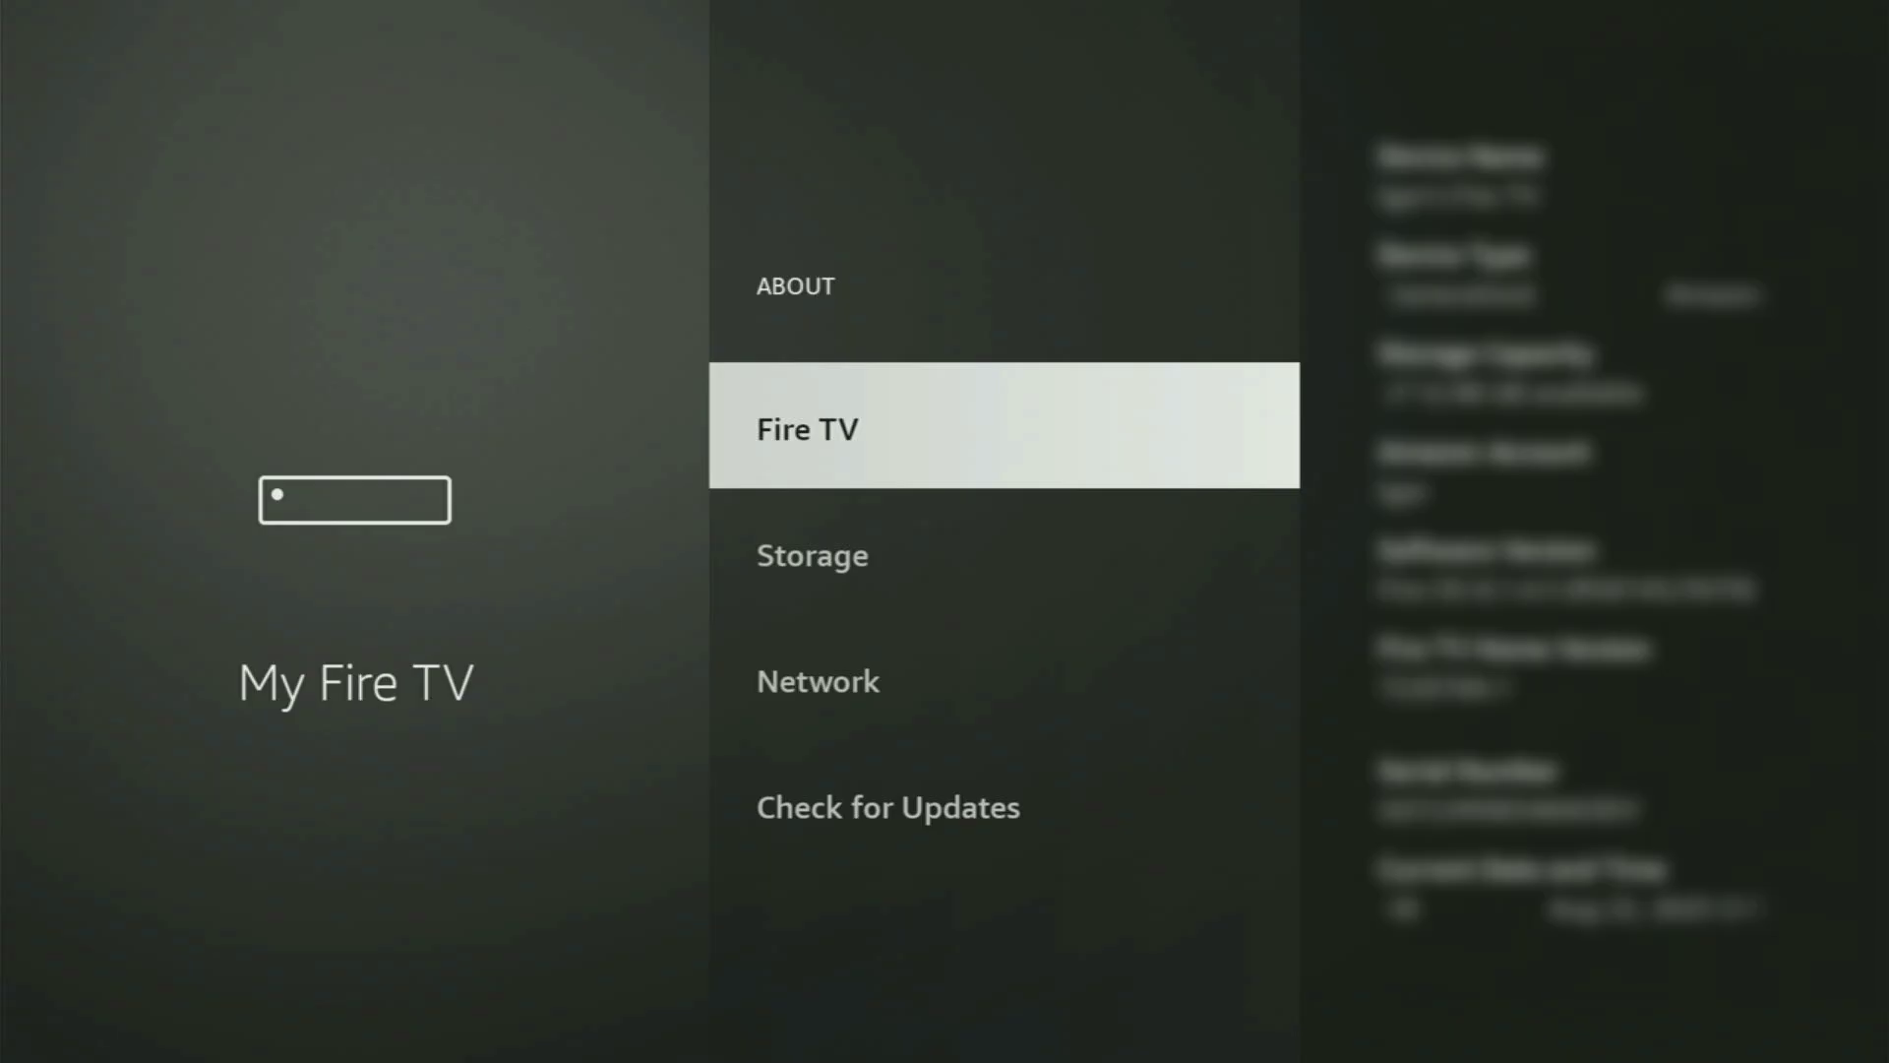
key(Return)
key(Return)
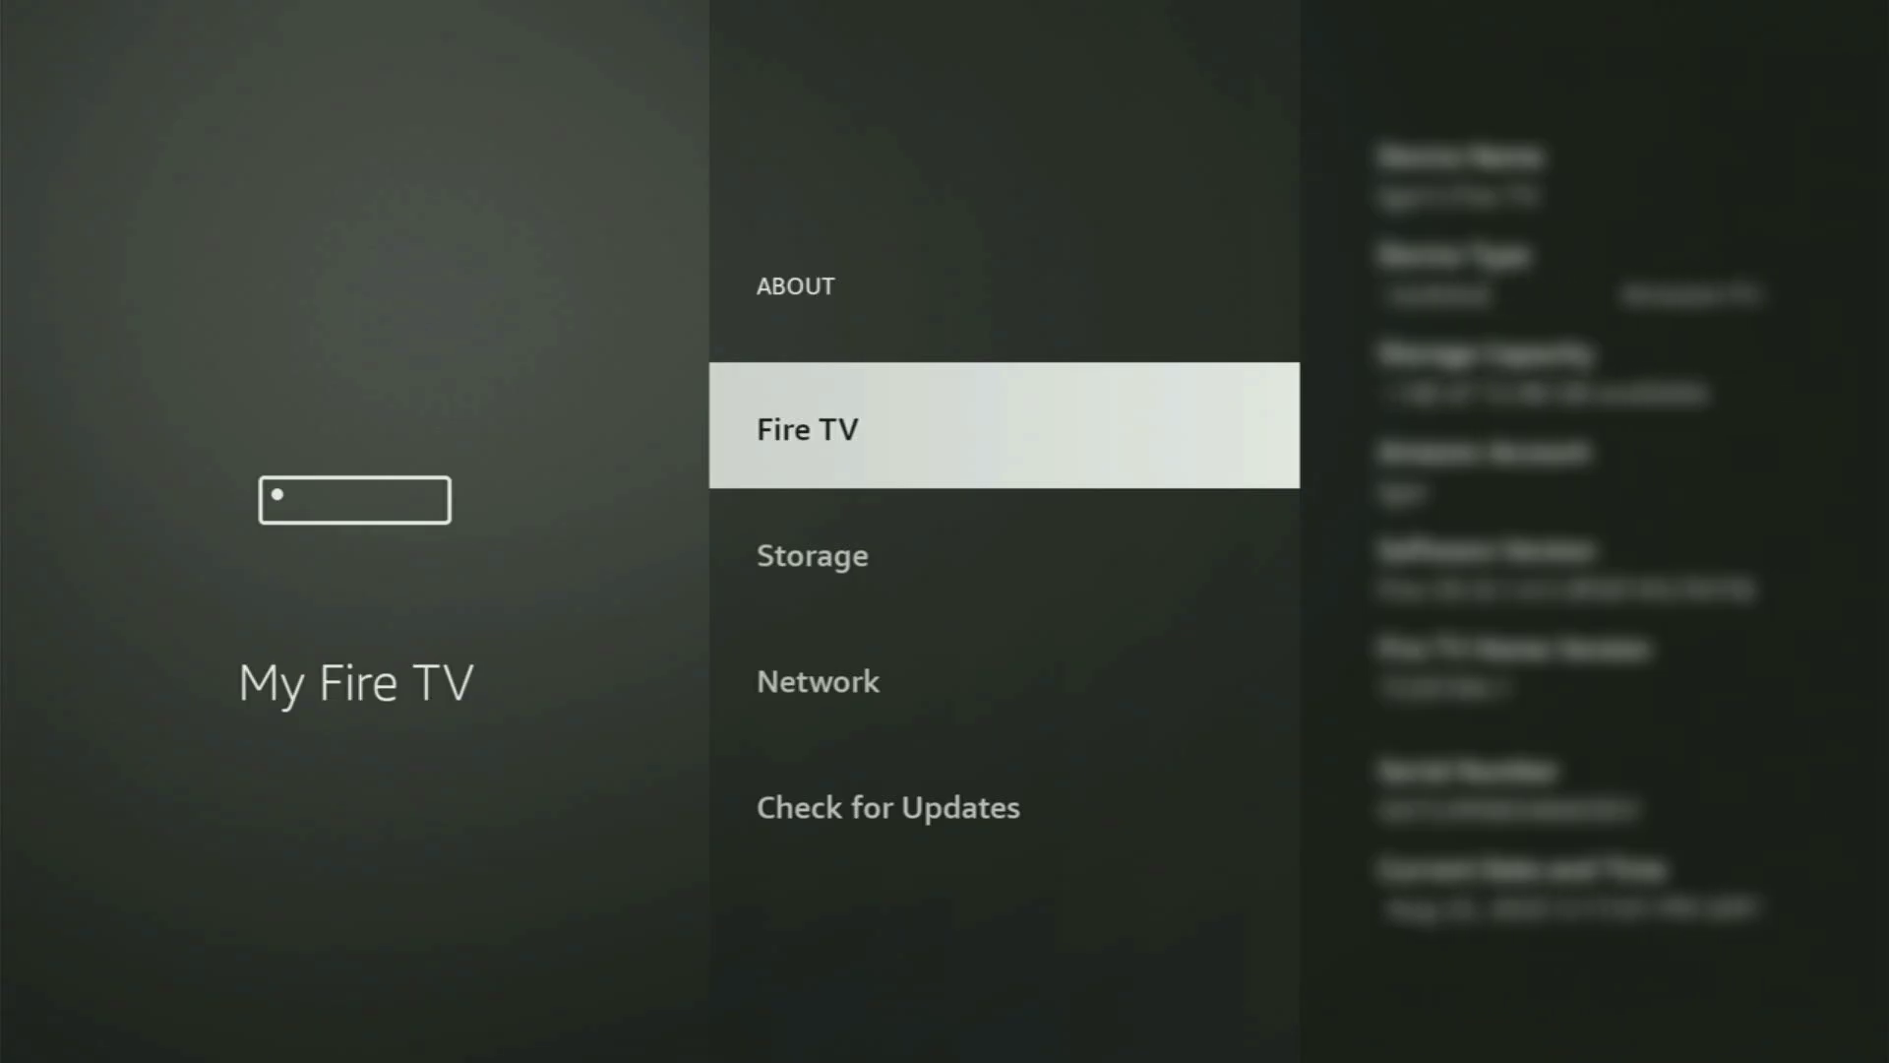
key(Escape)
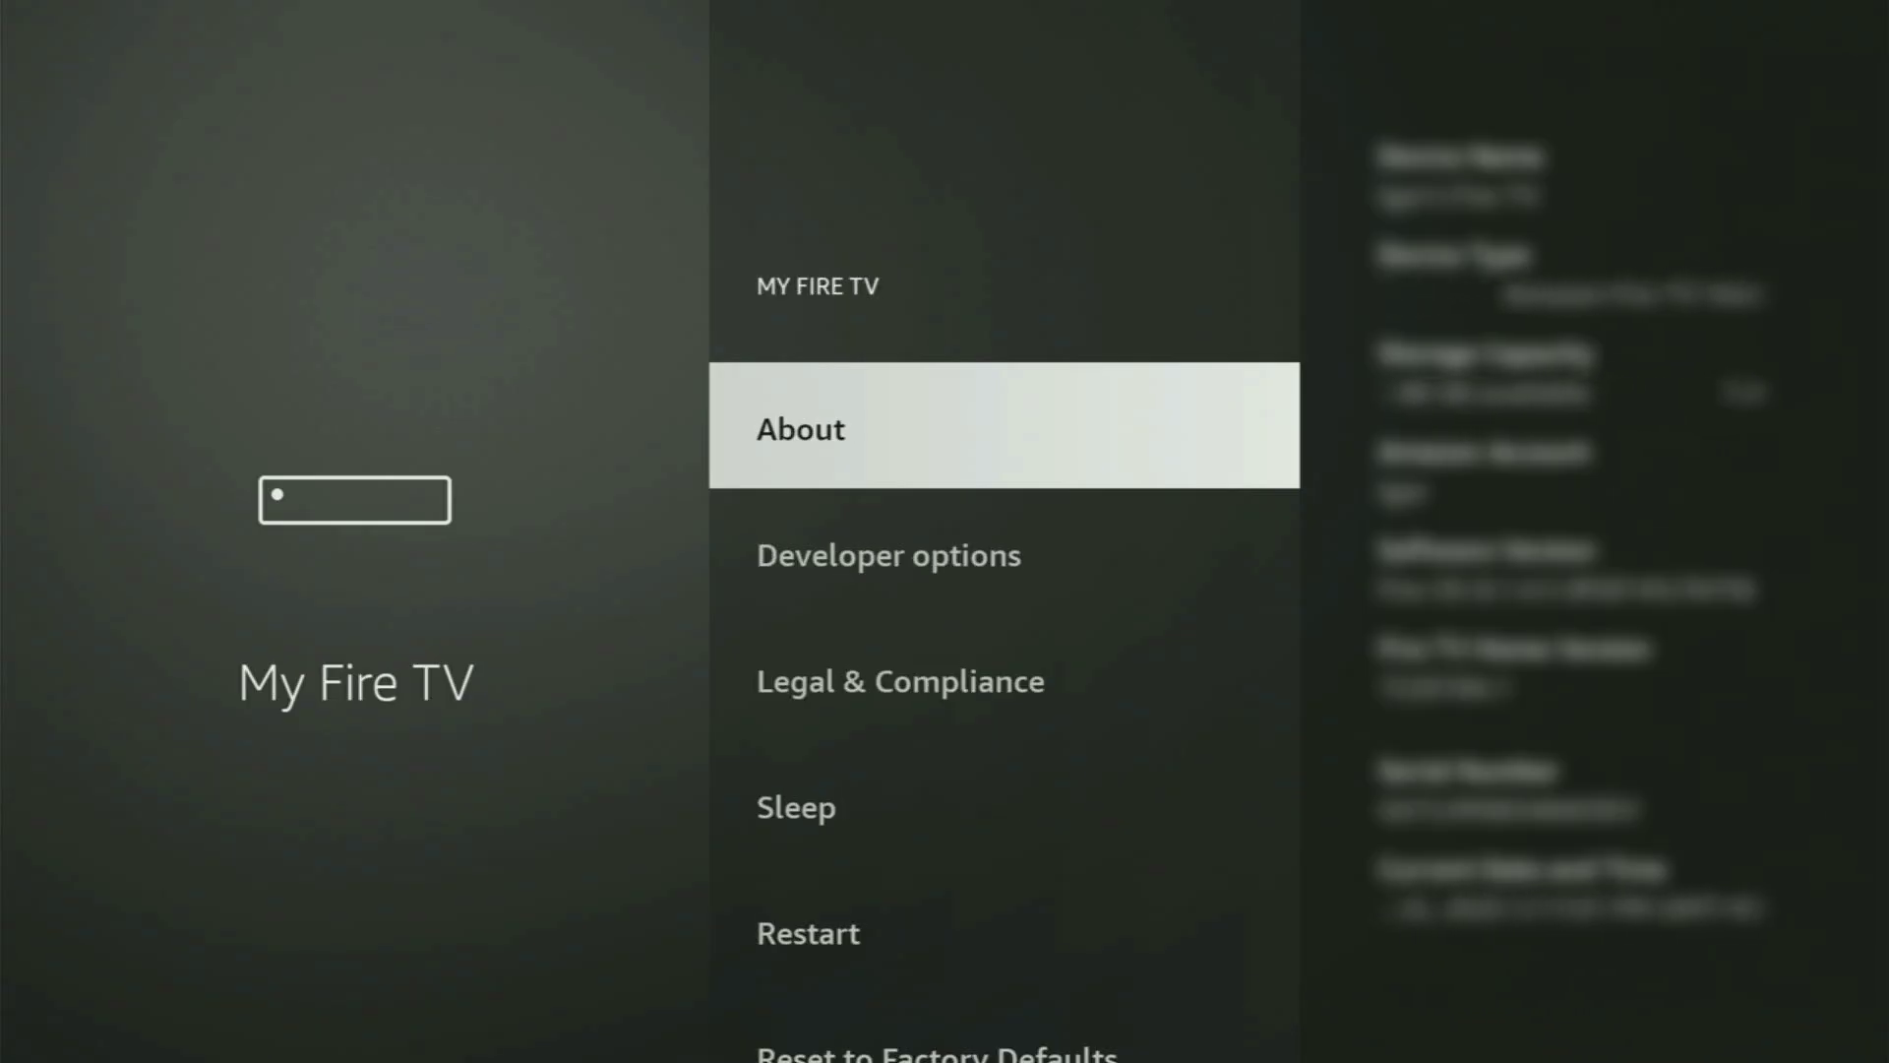
key(Down)
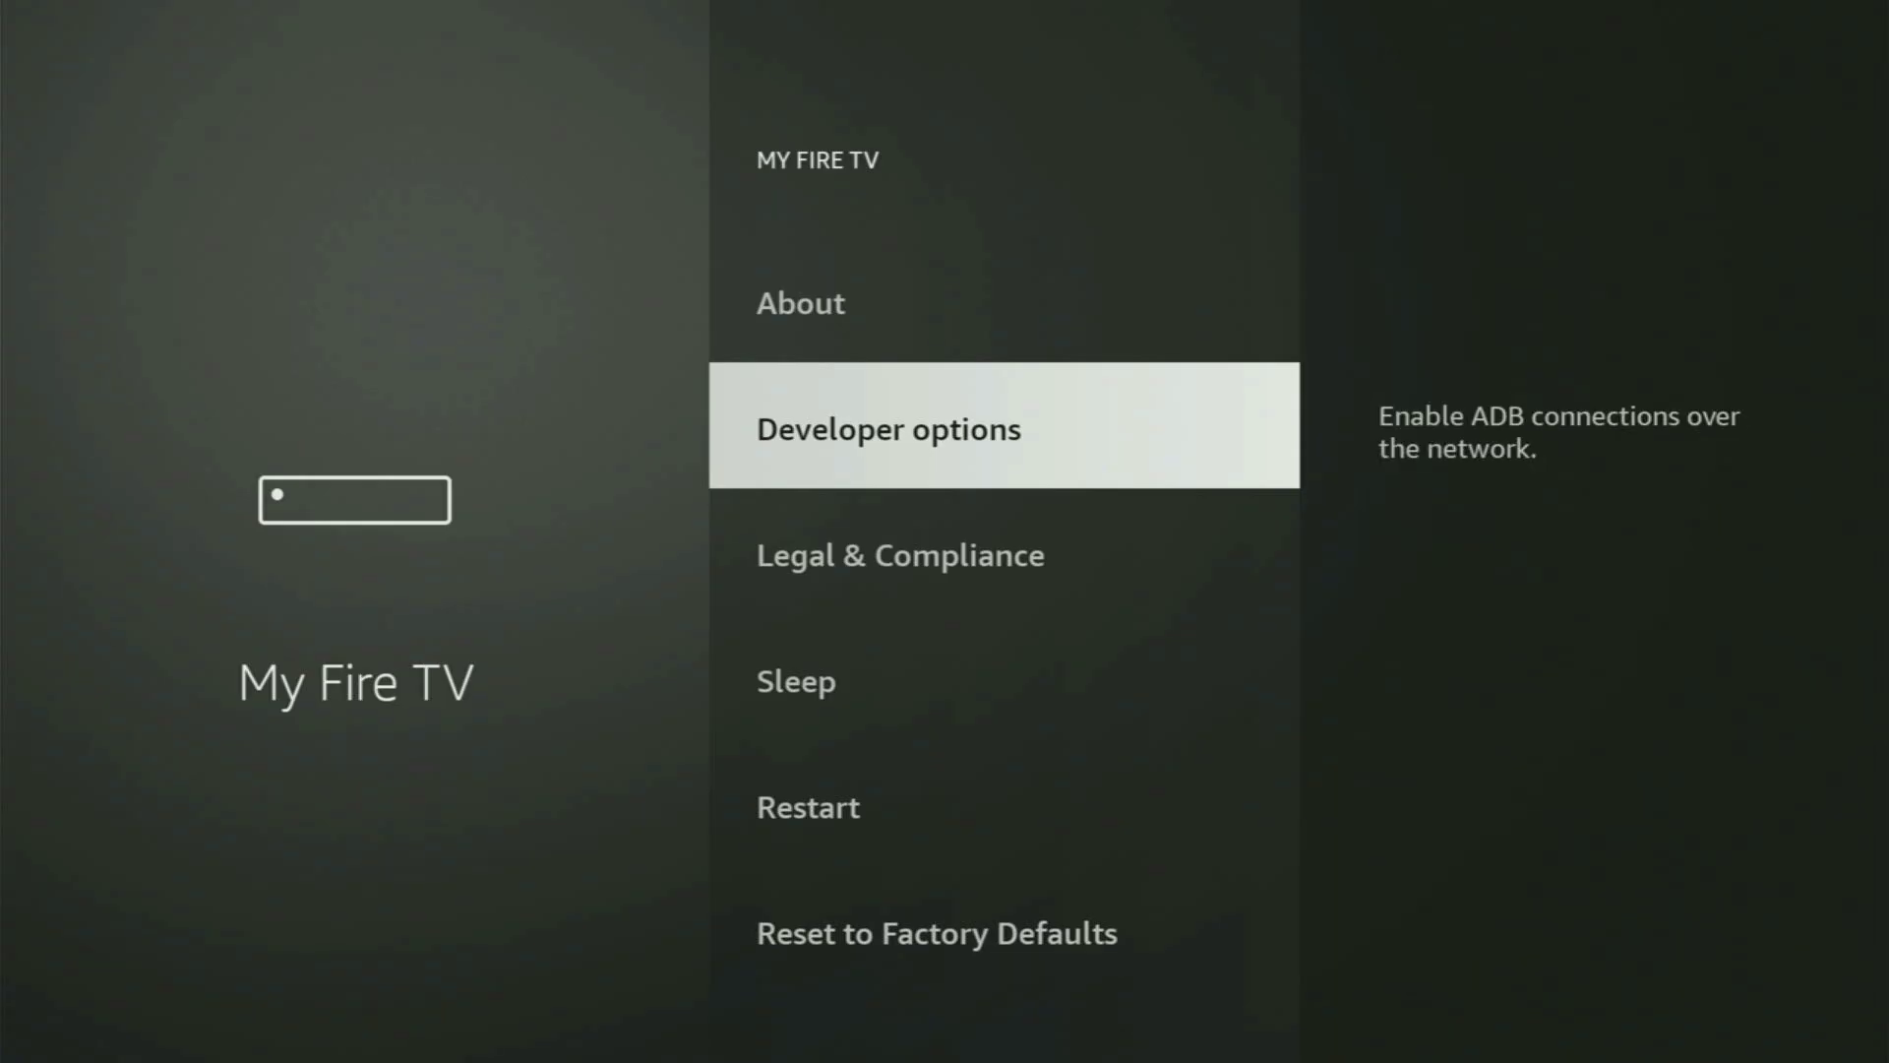
Check that Downloader is ON under Developer options > Install unknown apps
key(Return)
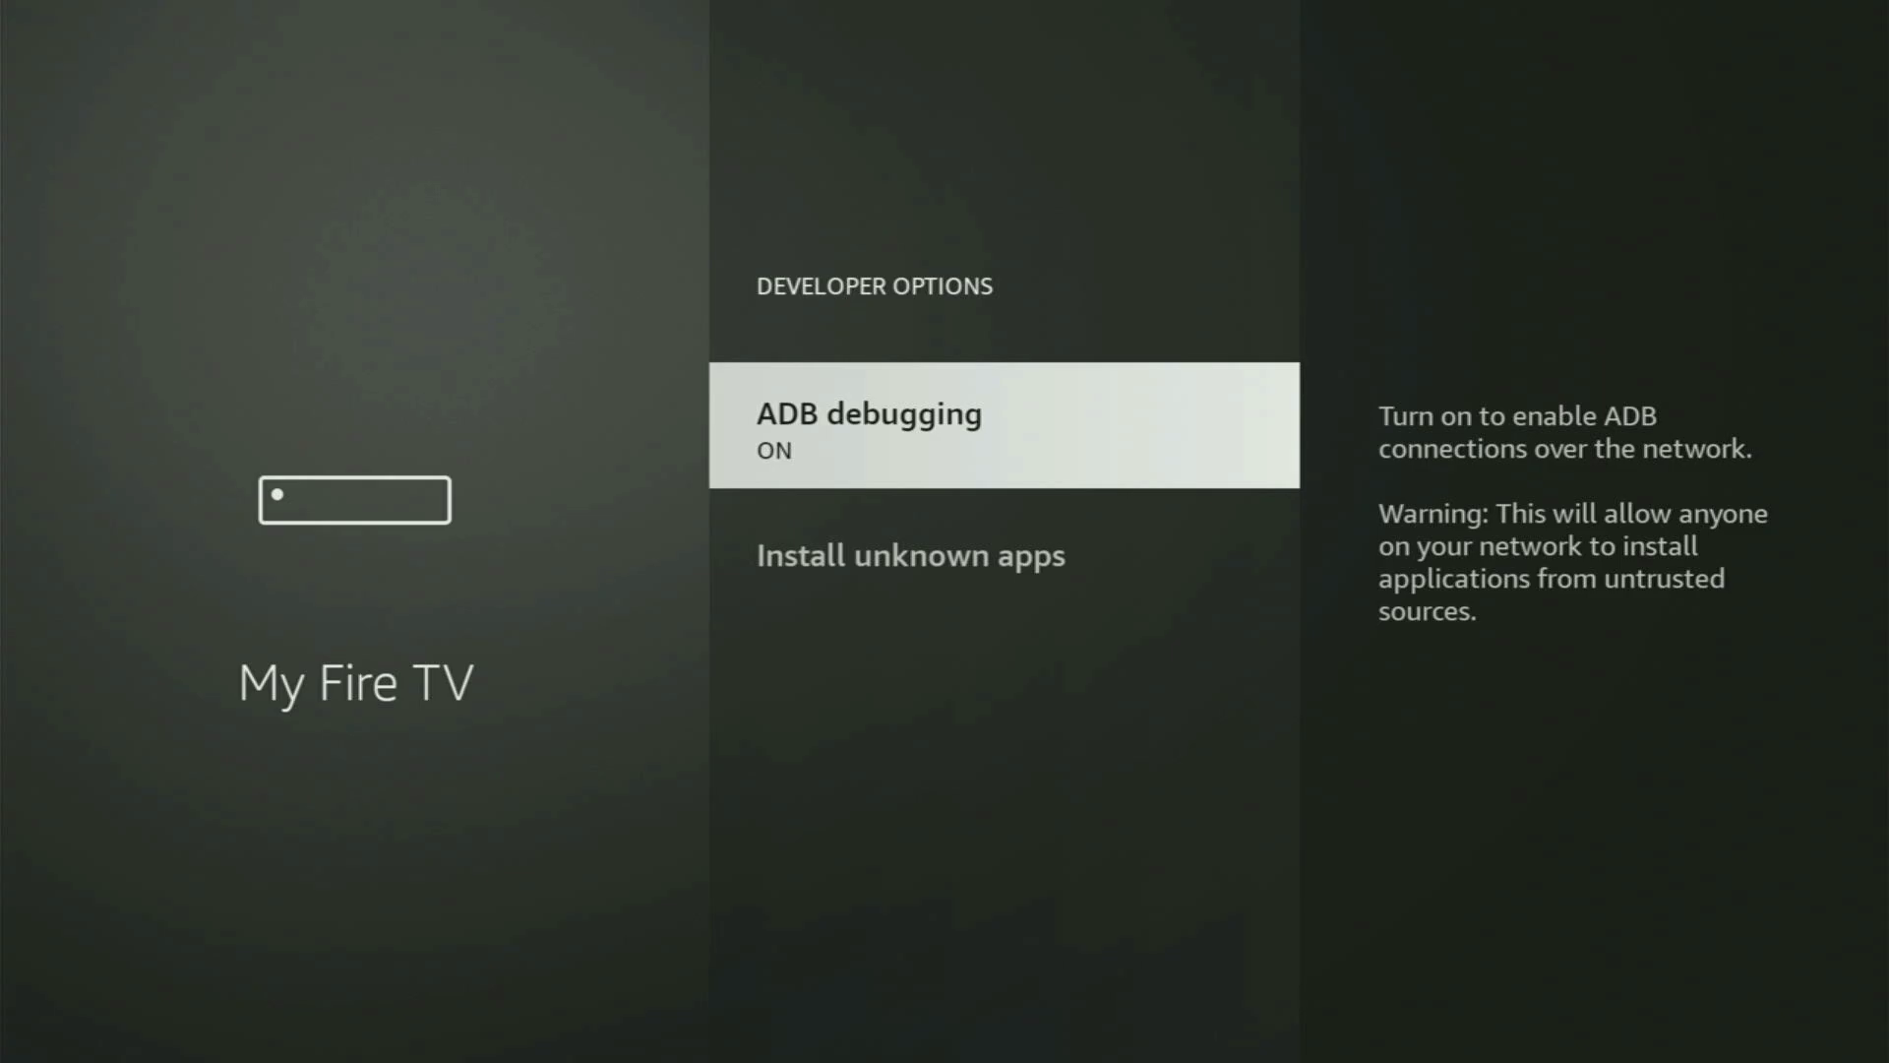
key(Down)
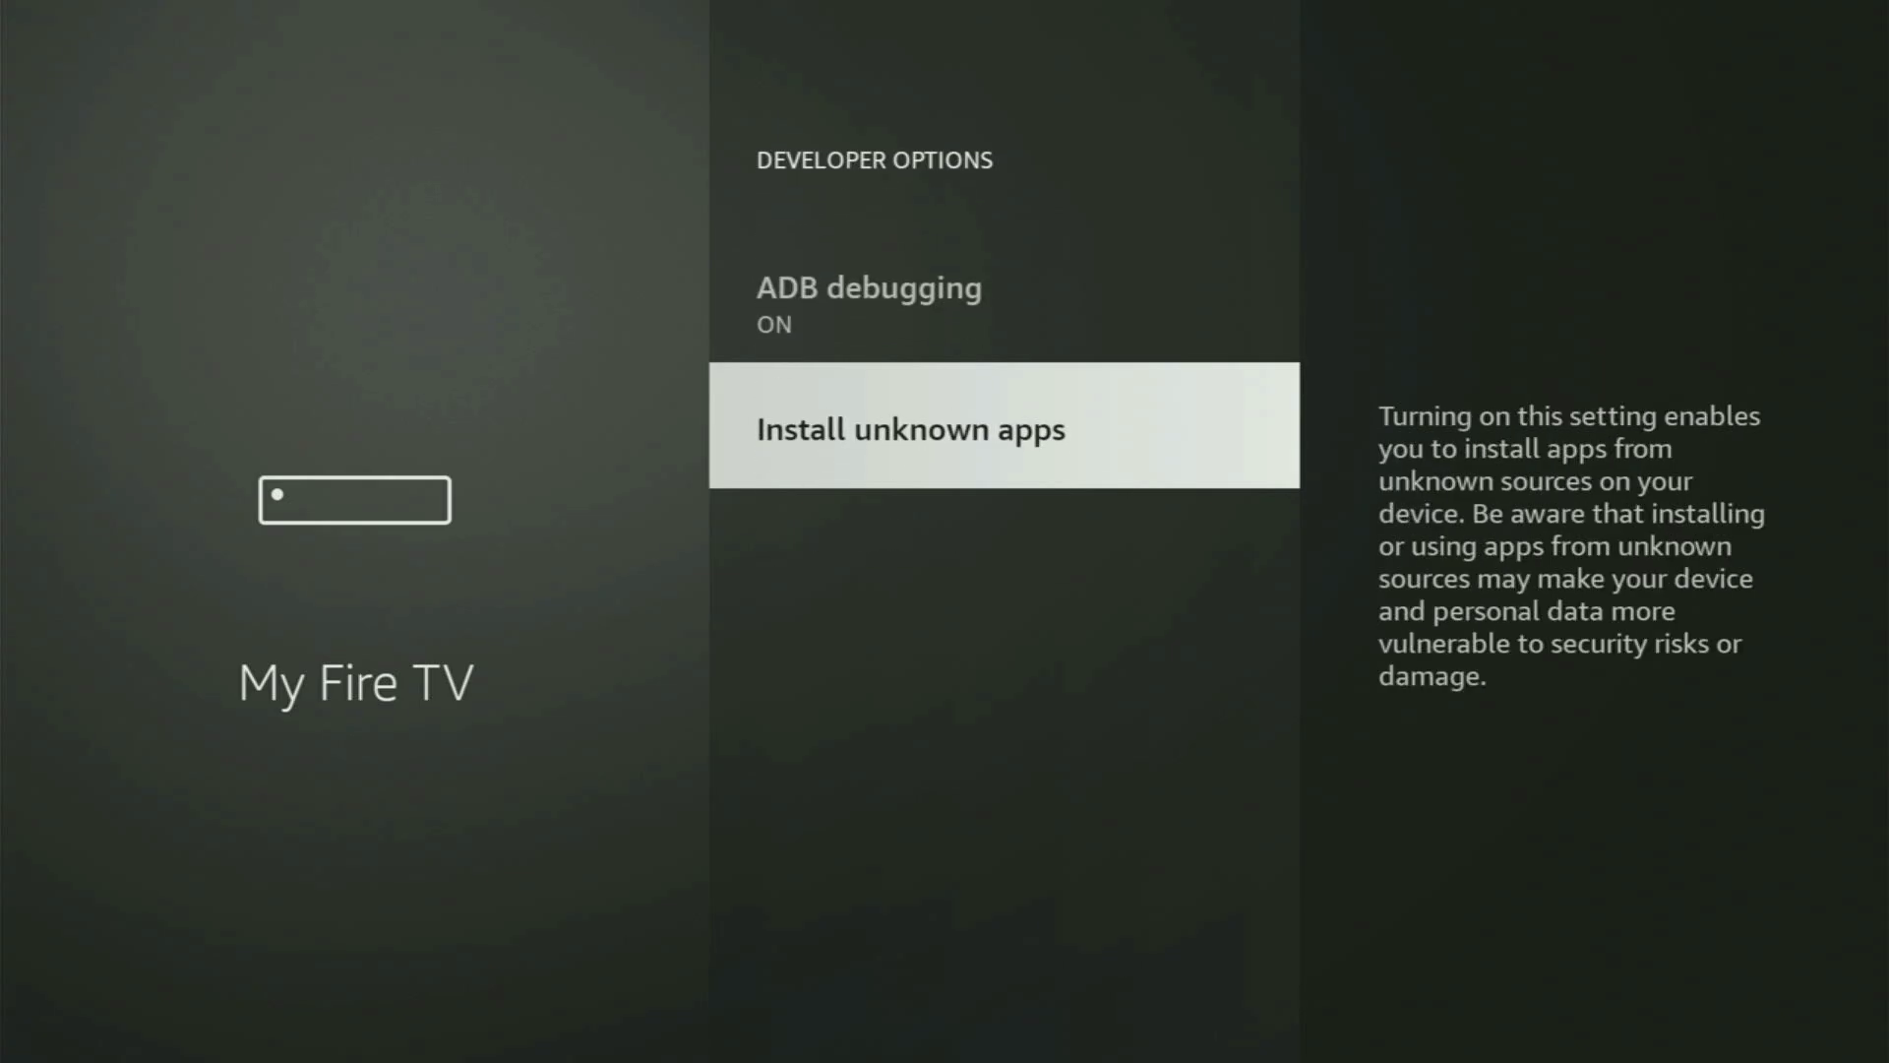
key(Return)
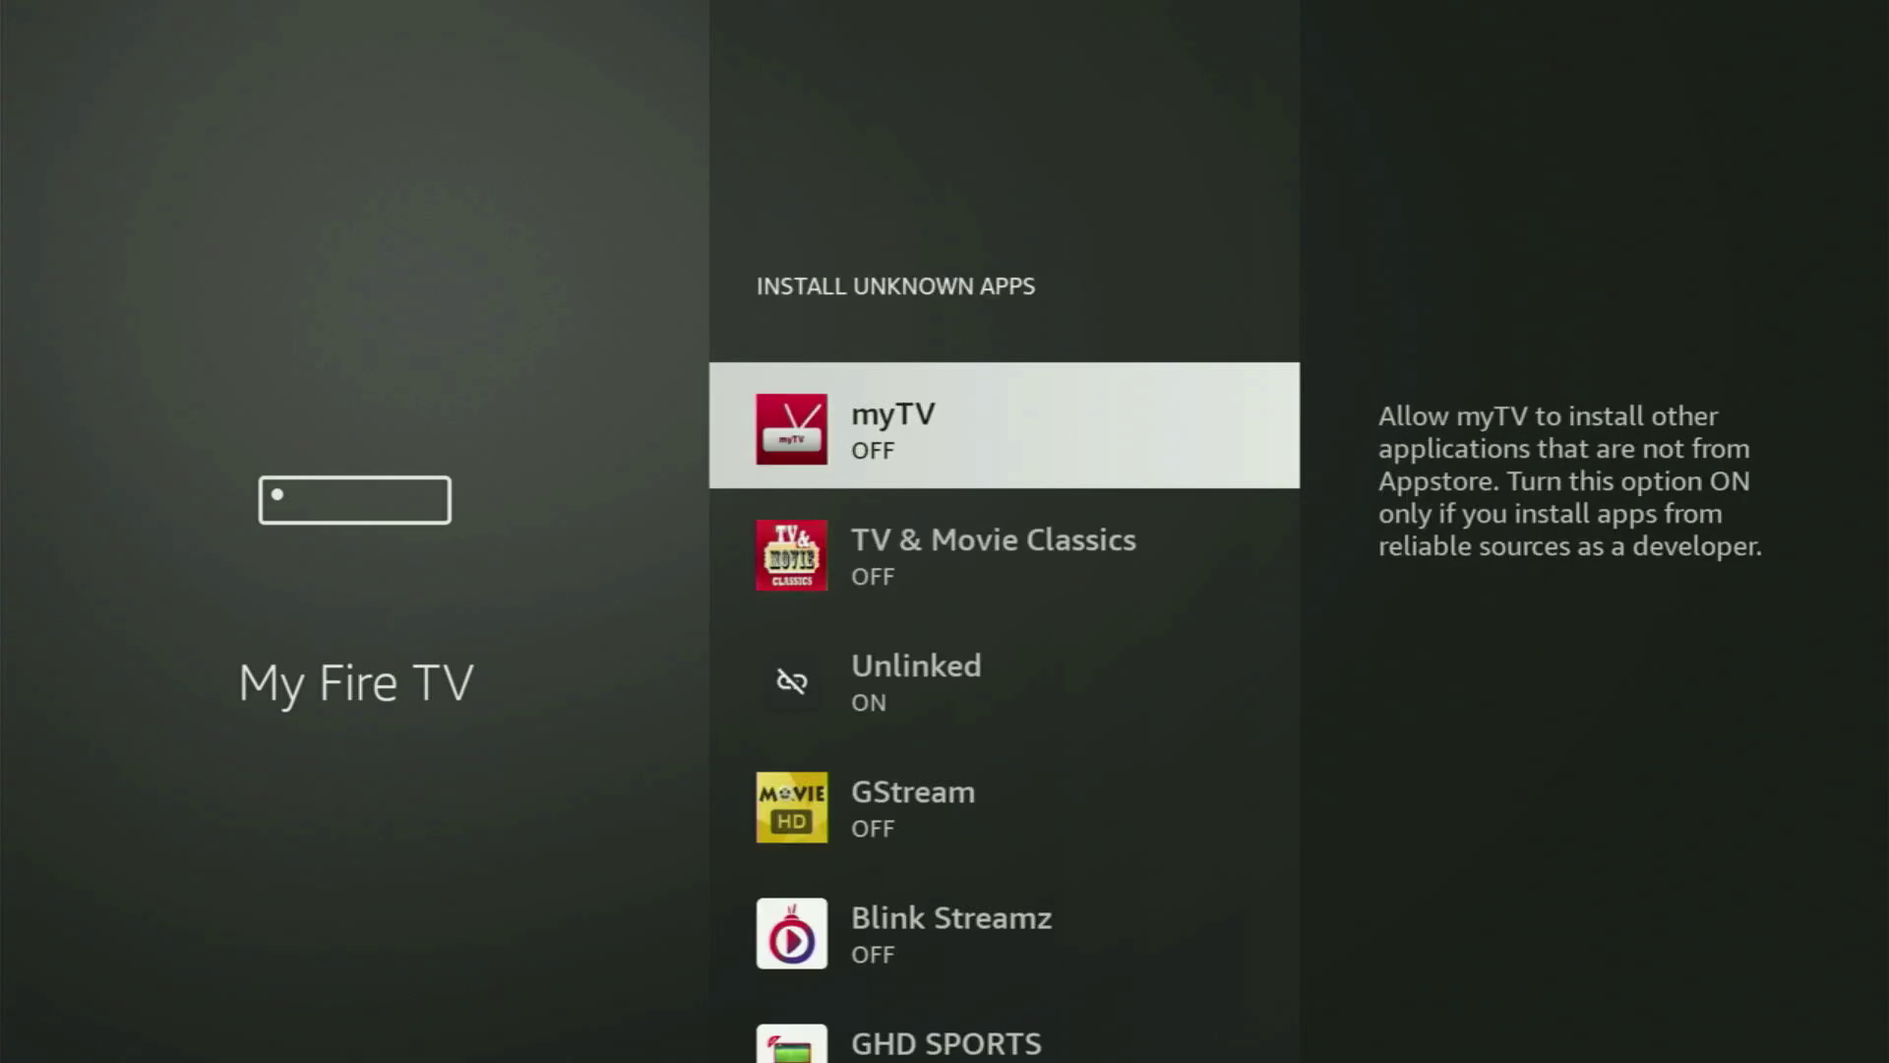
key(Down)
key(Down)
key(Down)
key(Down)
key(Down)
key(Down)
key(Down)
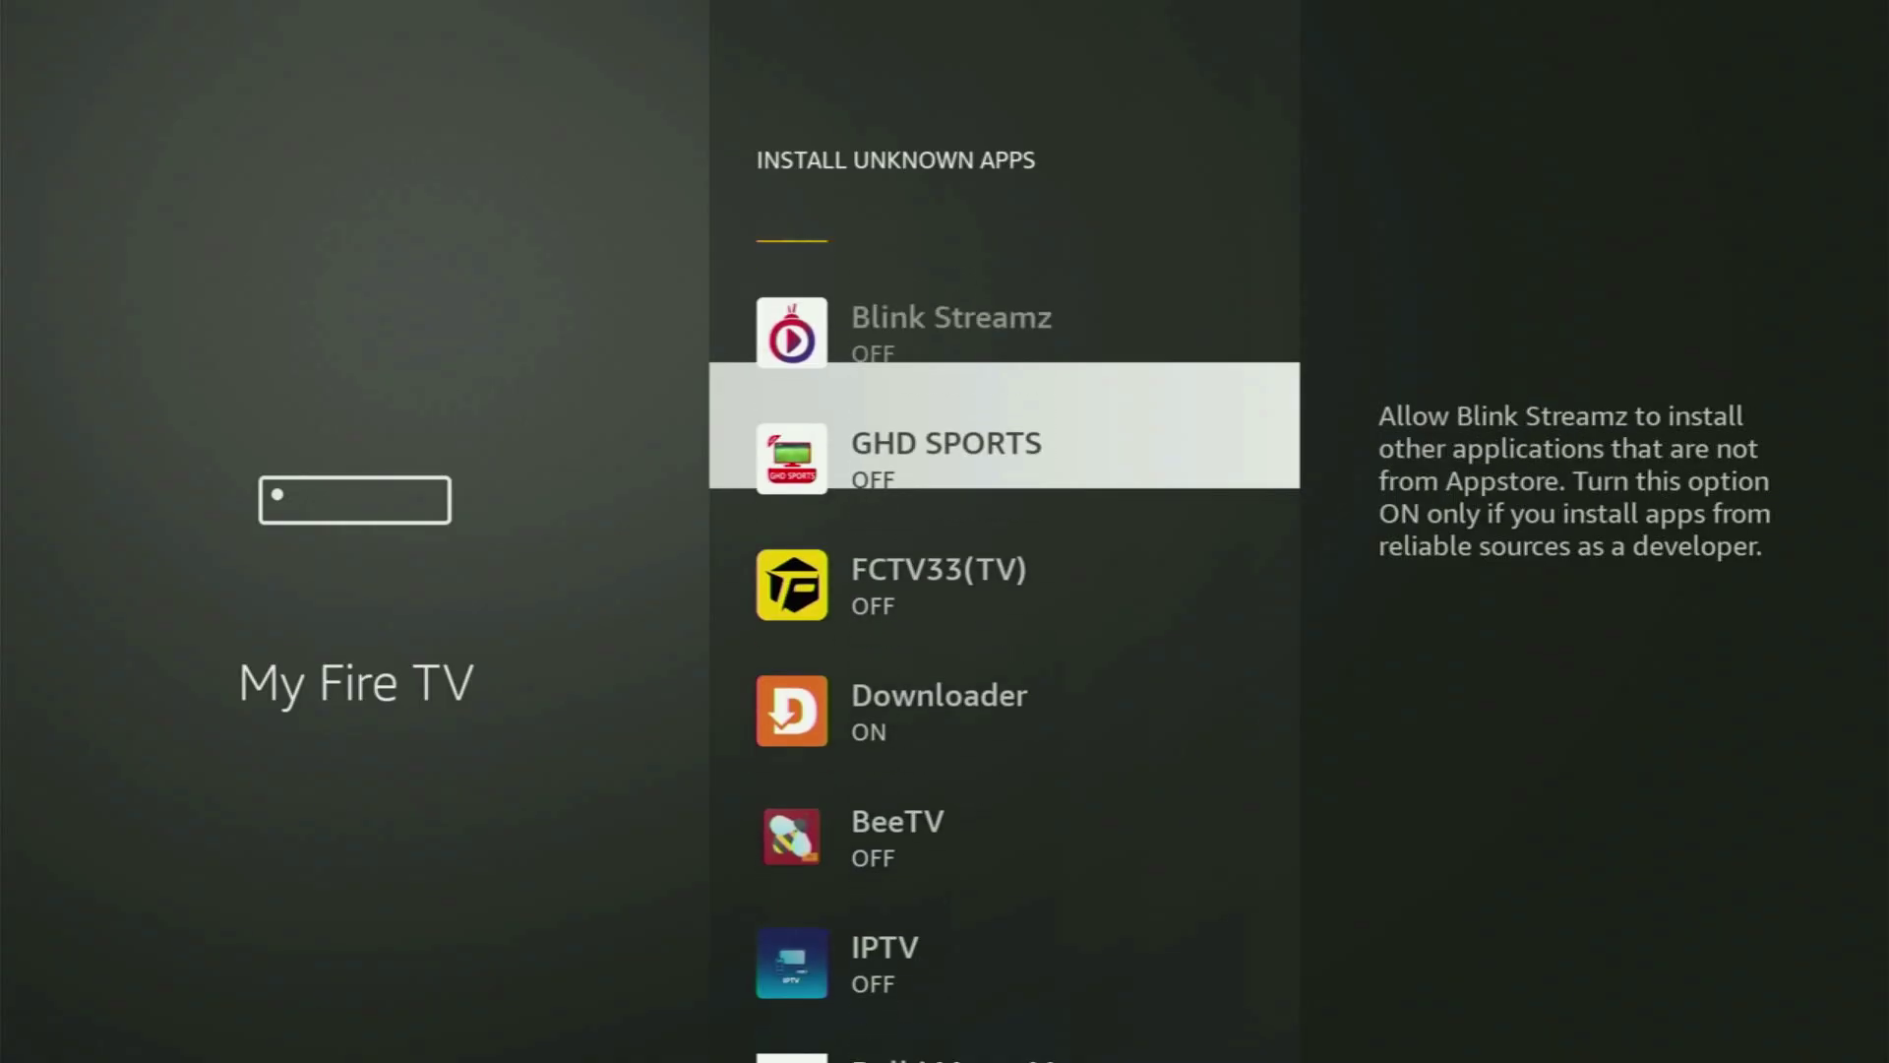
key(Return)
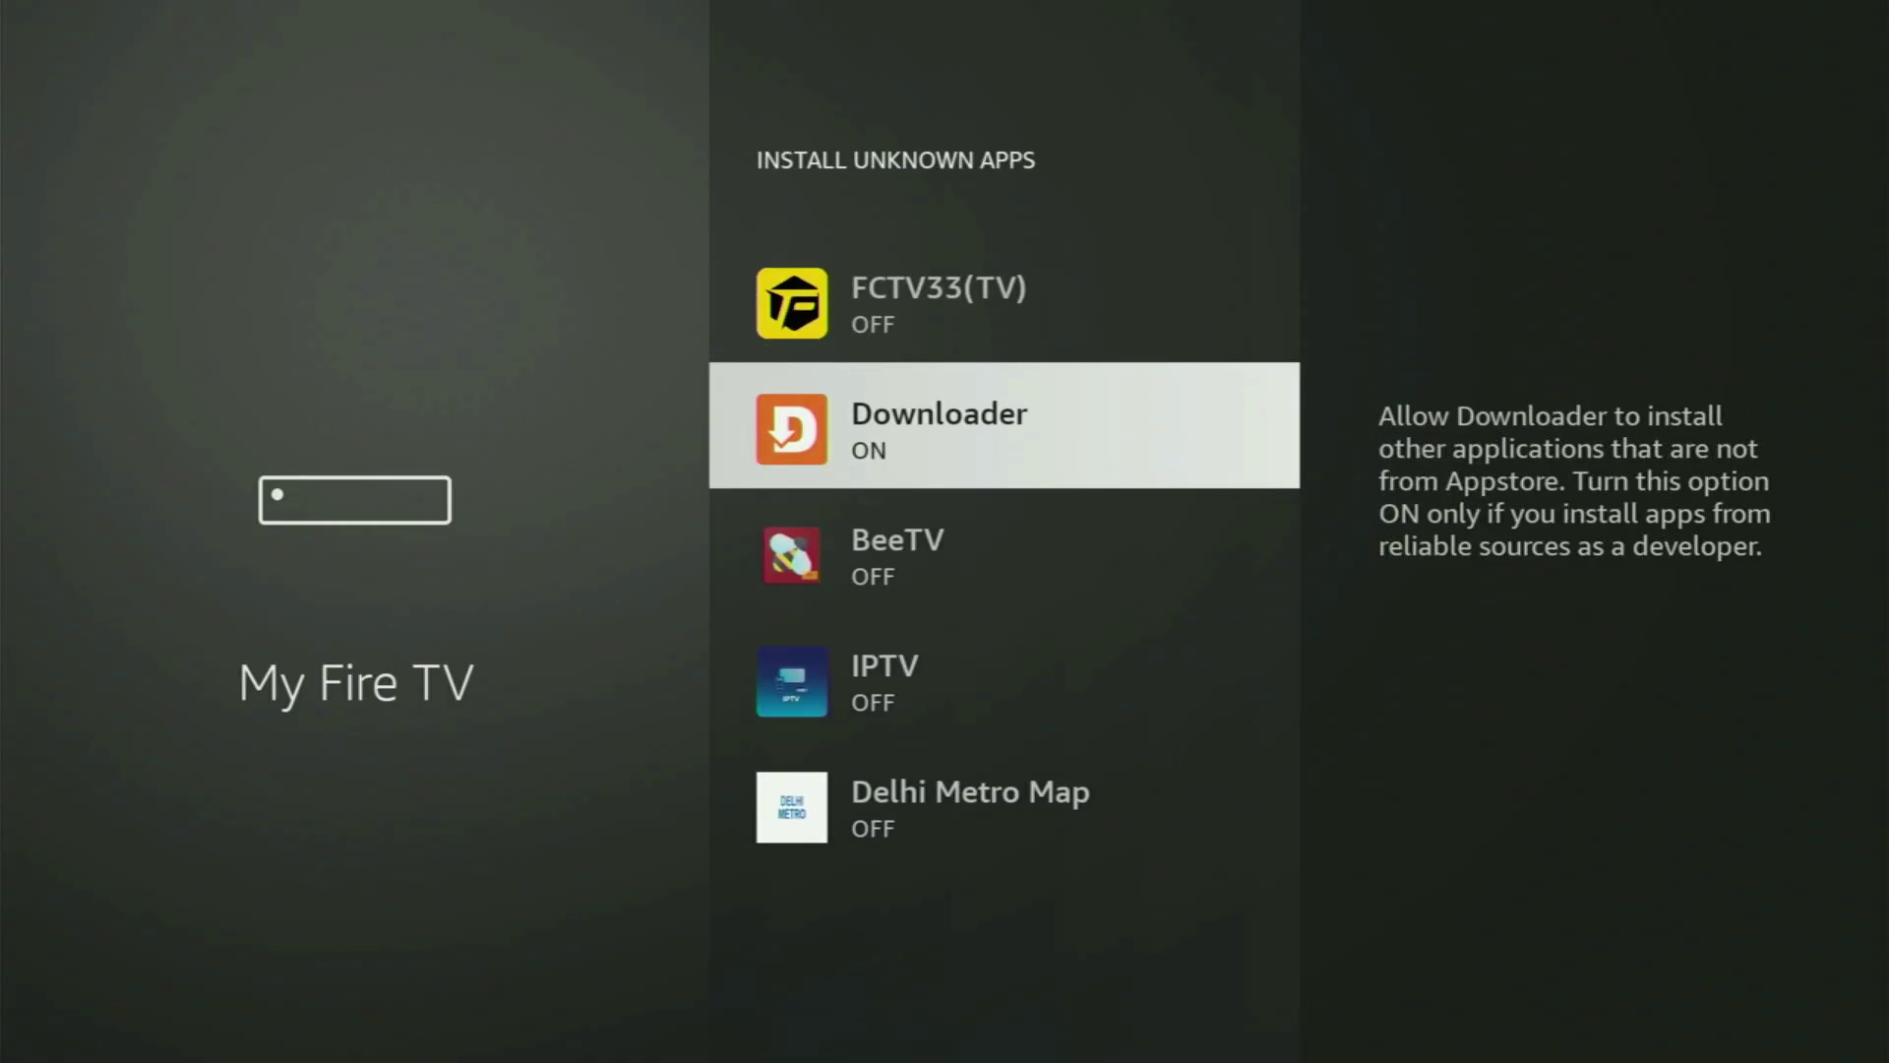
Review the unknown-apps permissions of the Unlinked and BeeTV apps
key(Up)
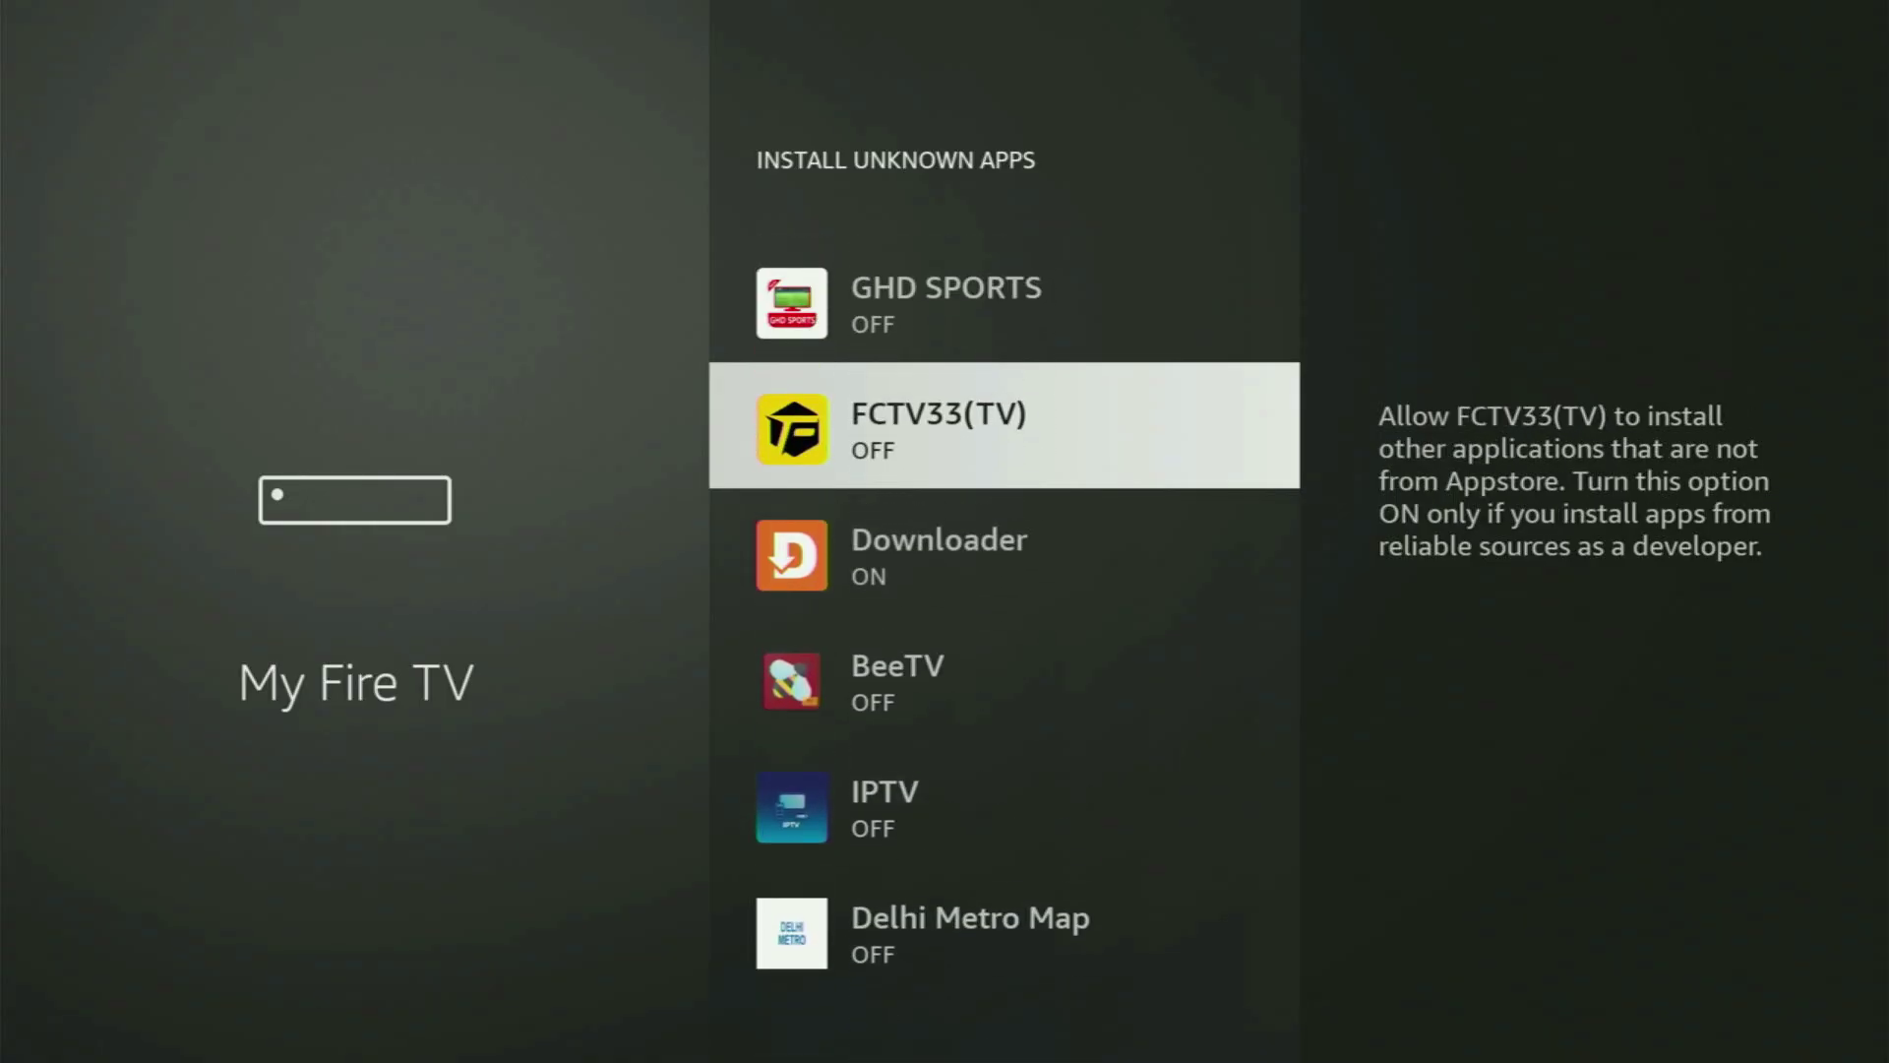
key(Up)
key(Up)
key(Up)
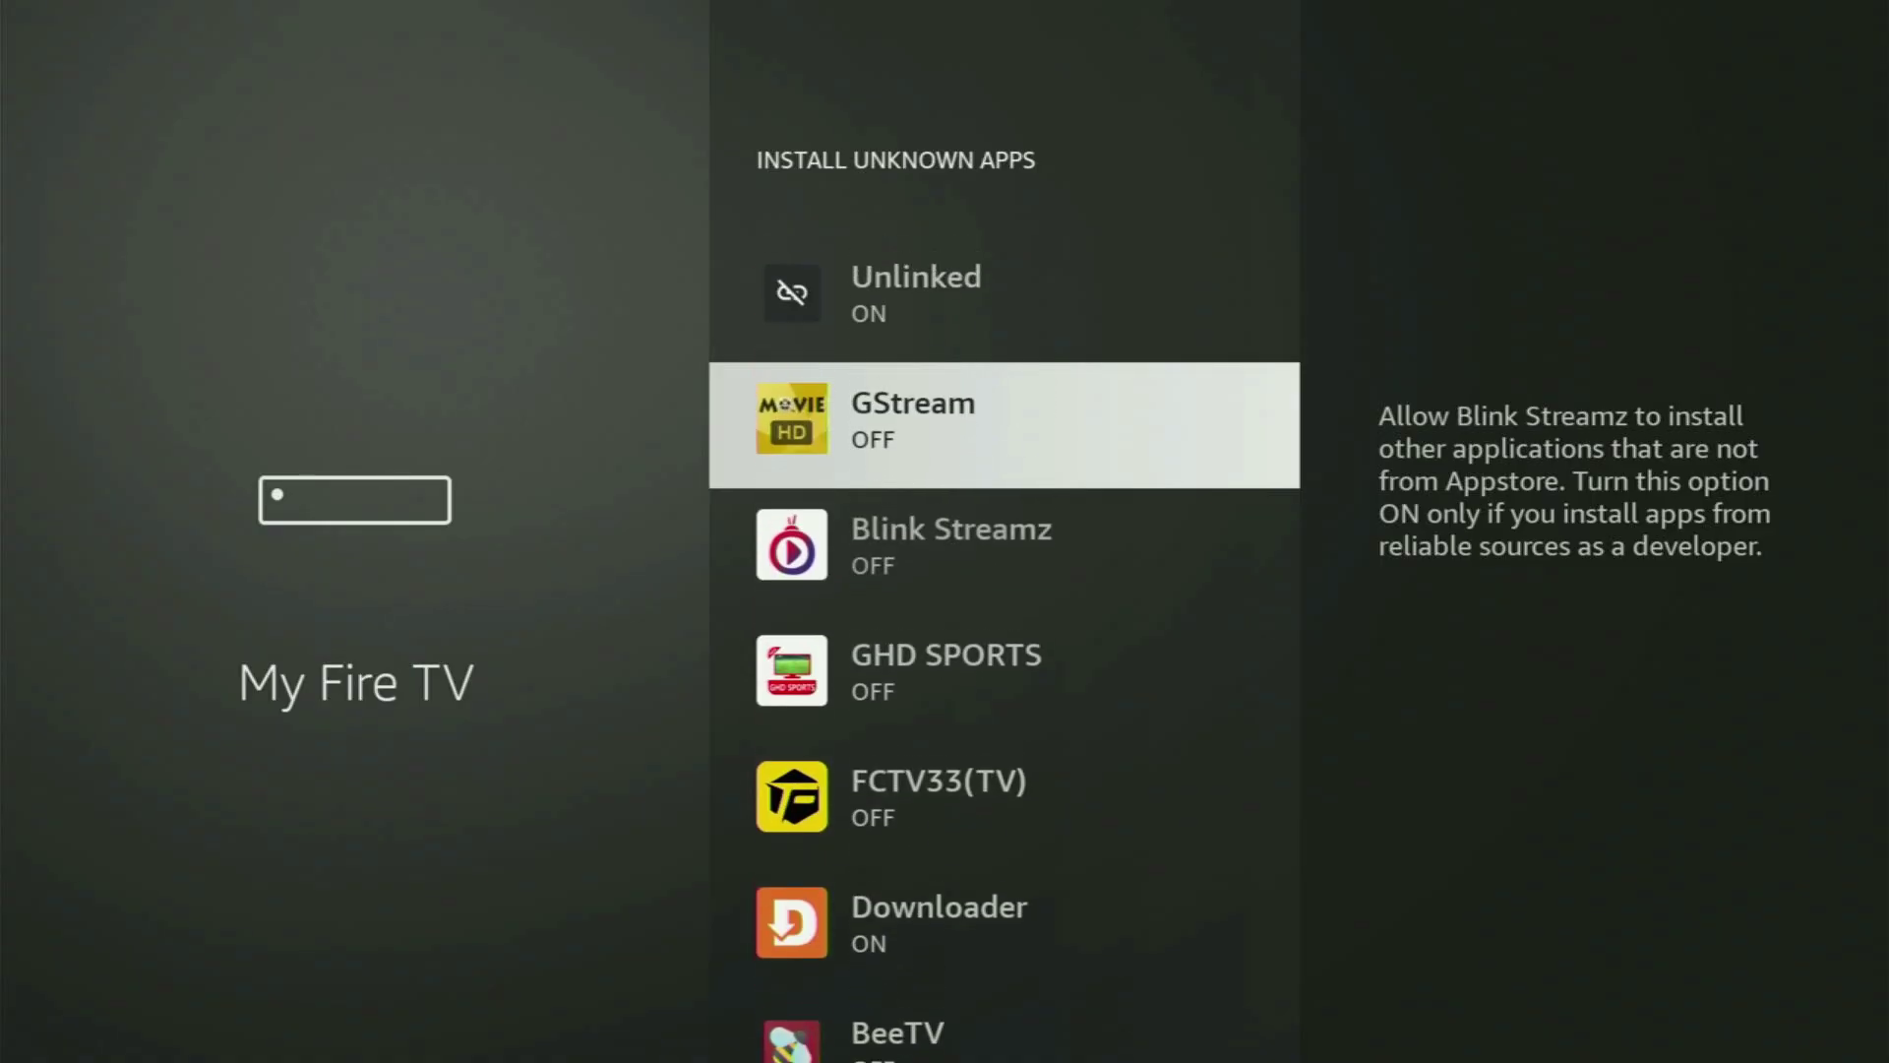
key(Up)
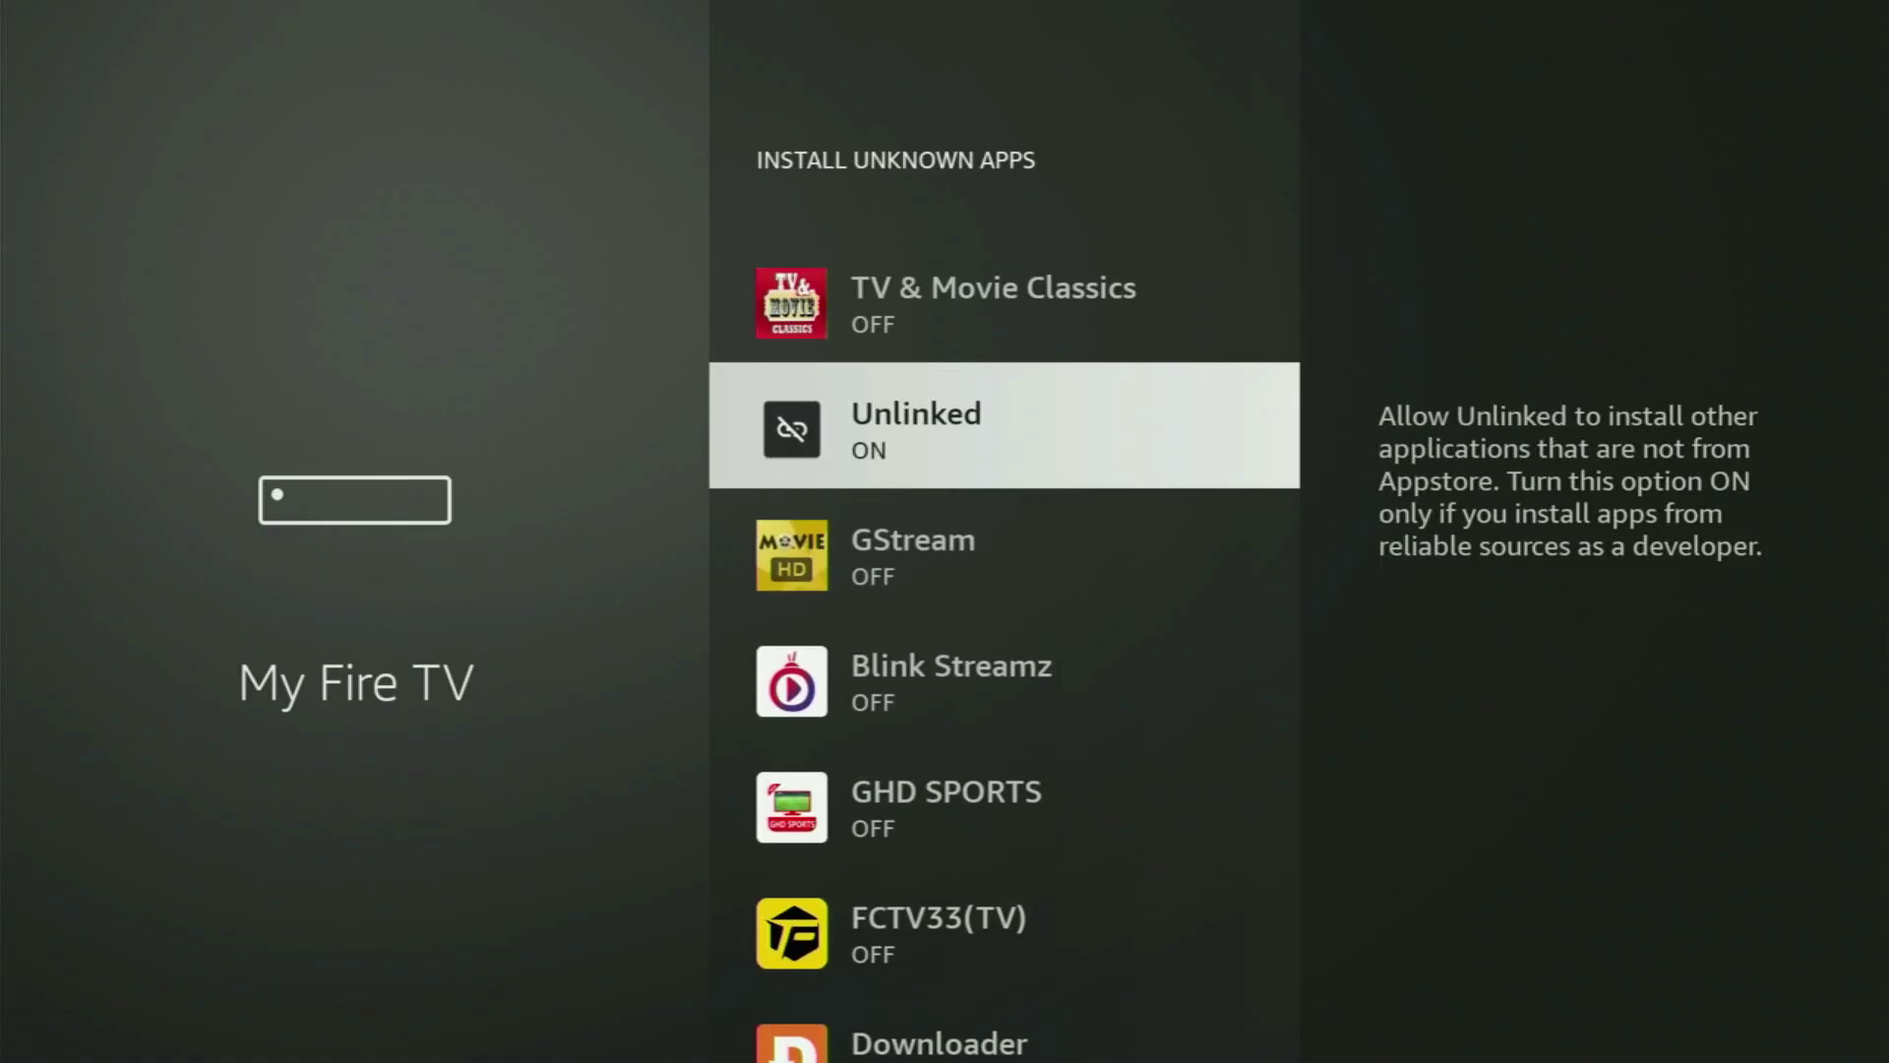
key(Up)
key(Down)
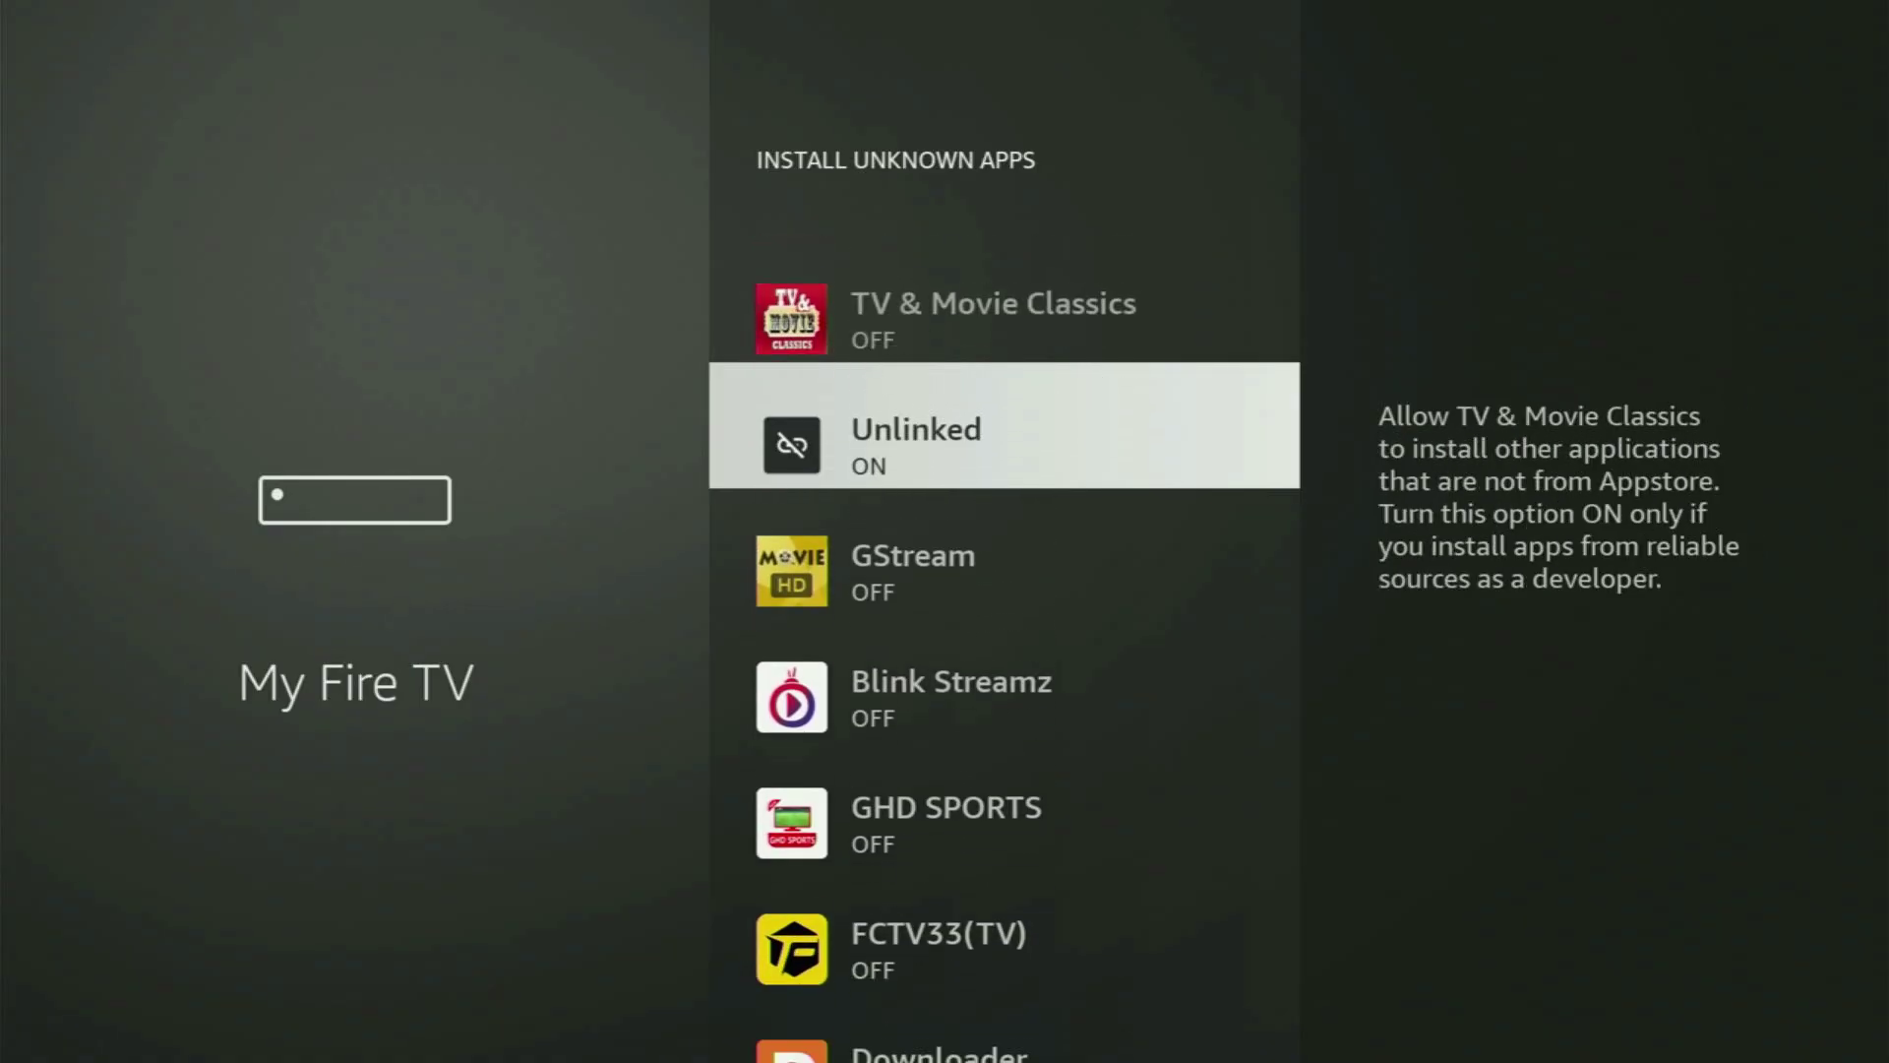
key(Down)
key(Down)
key(Down)
key(Down)
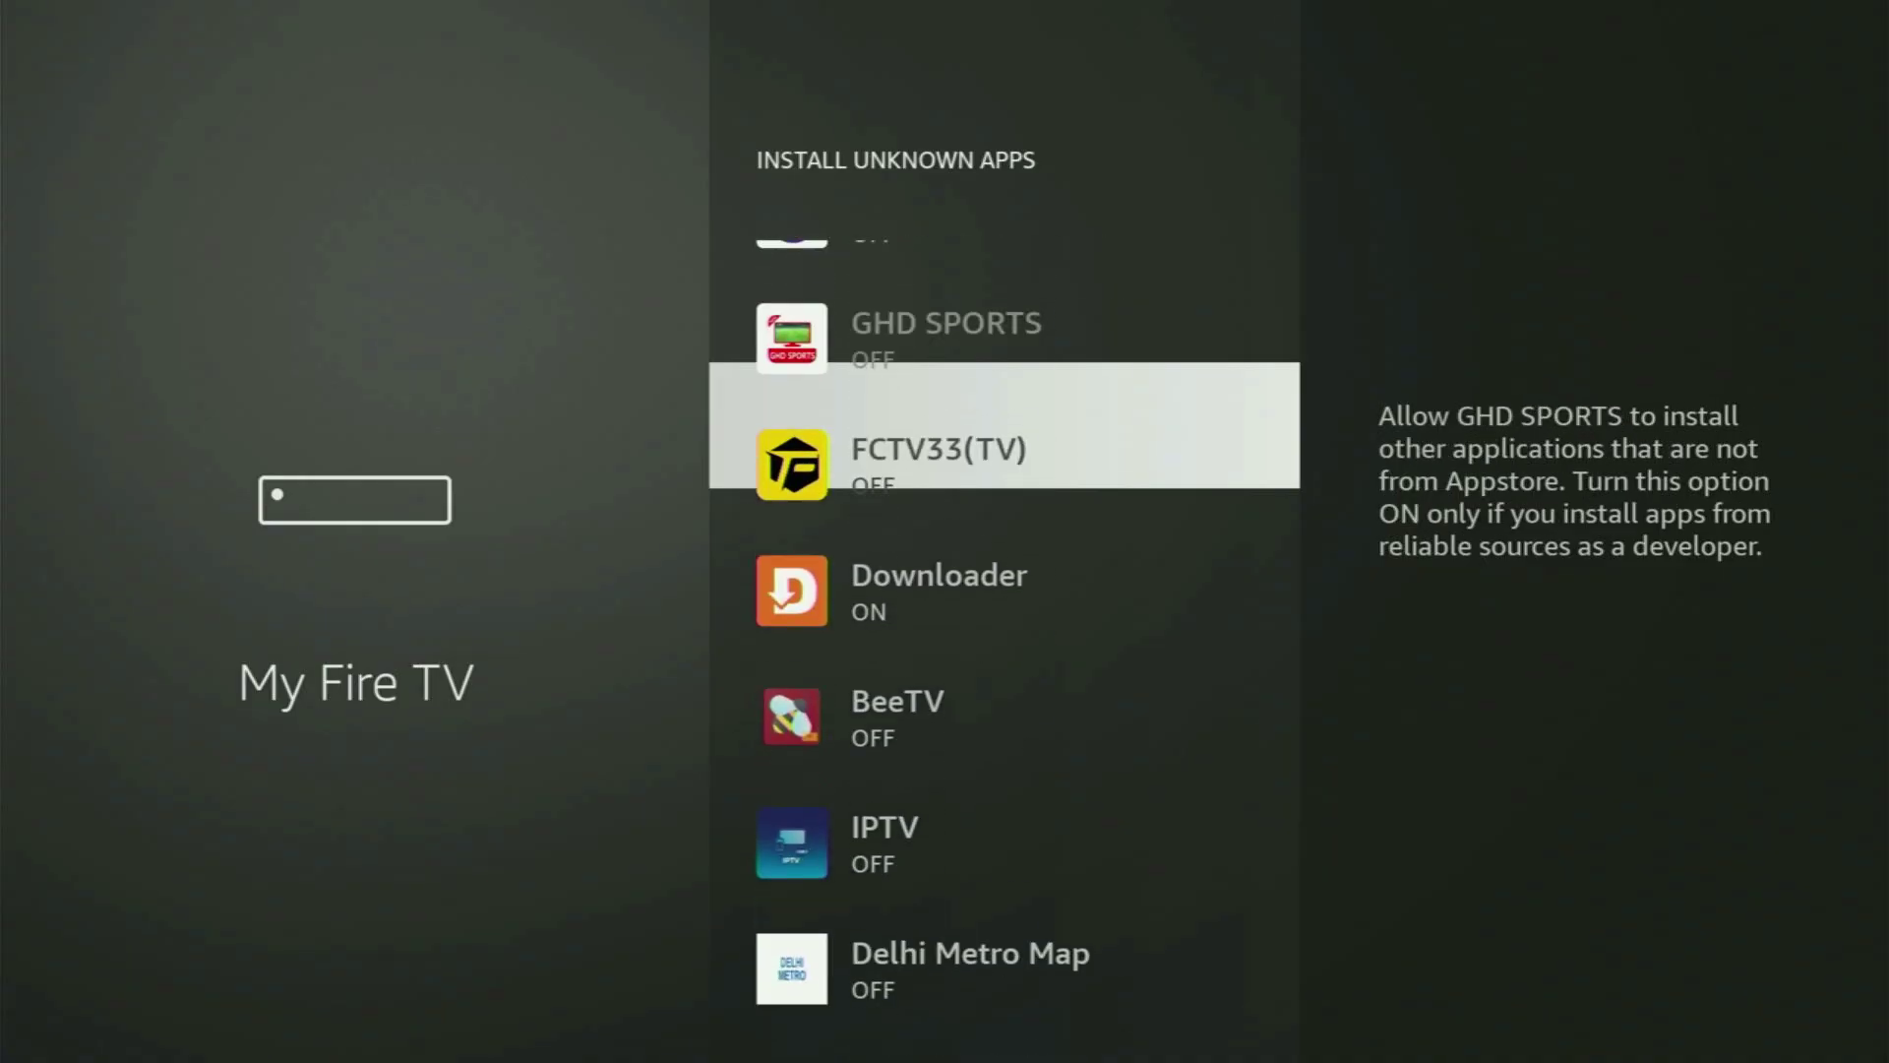
key(Down)
key(Down)
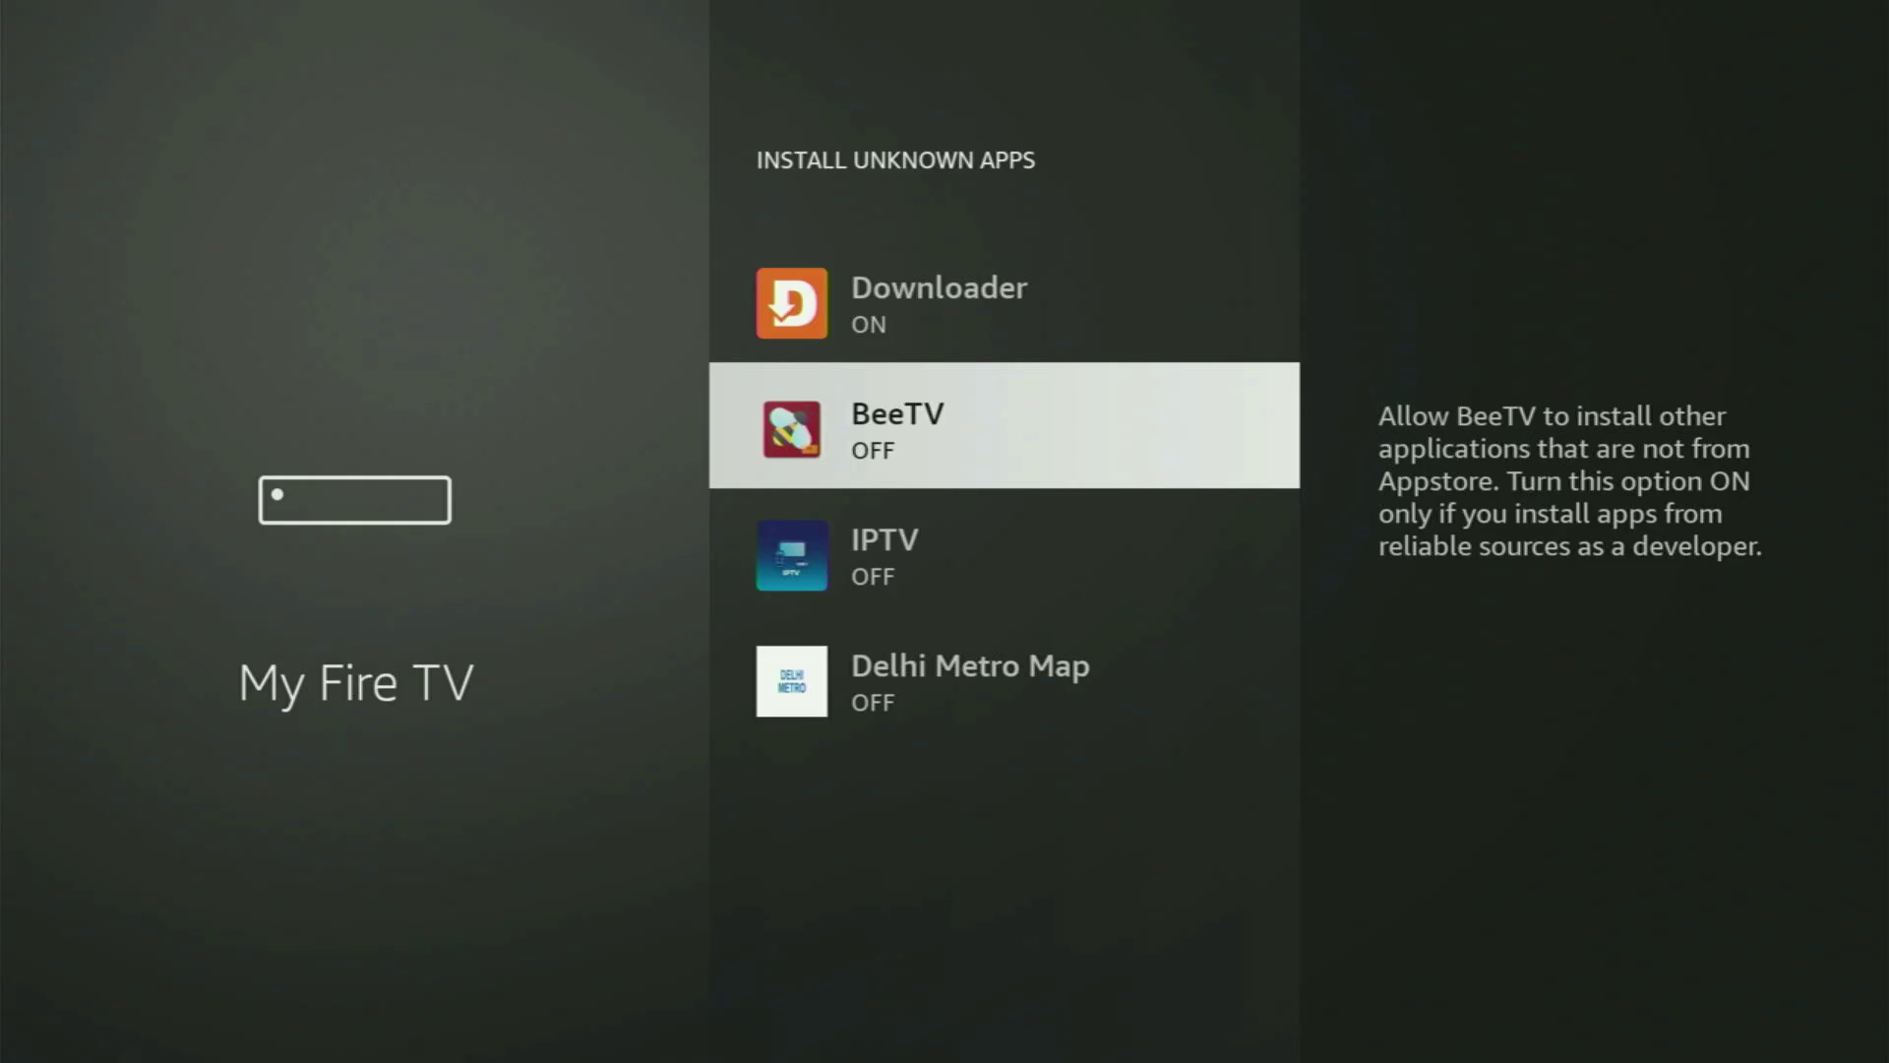
key(Up)
key(Up)
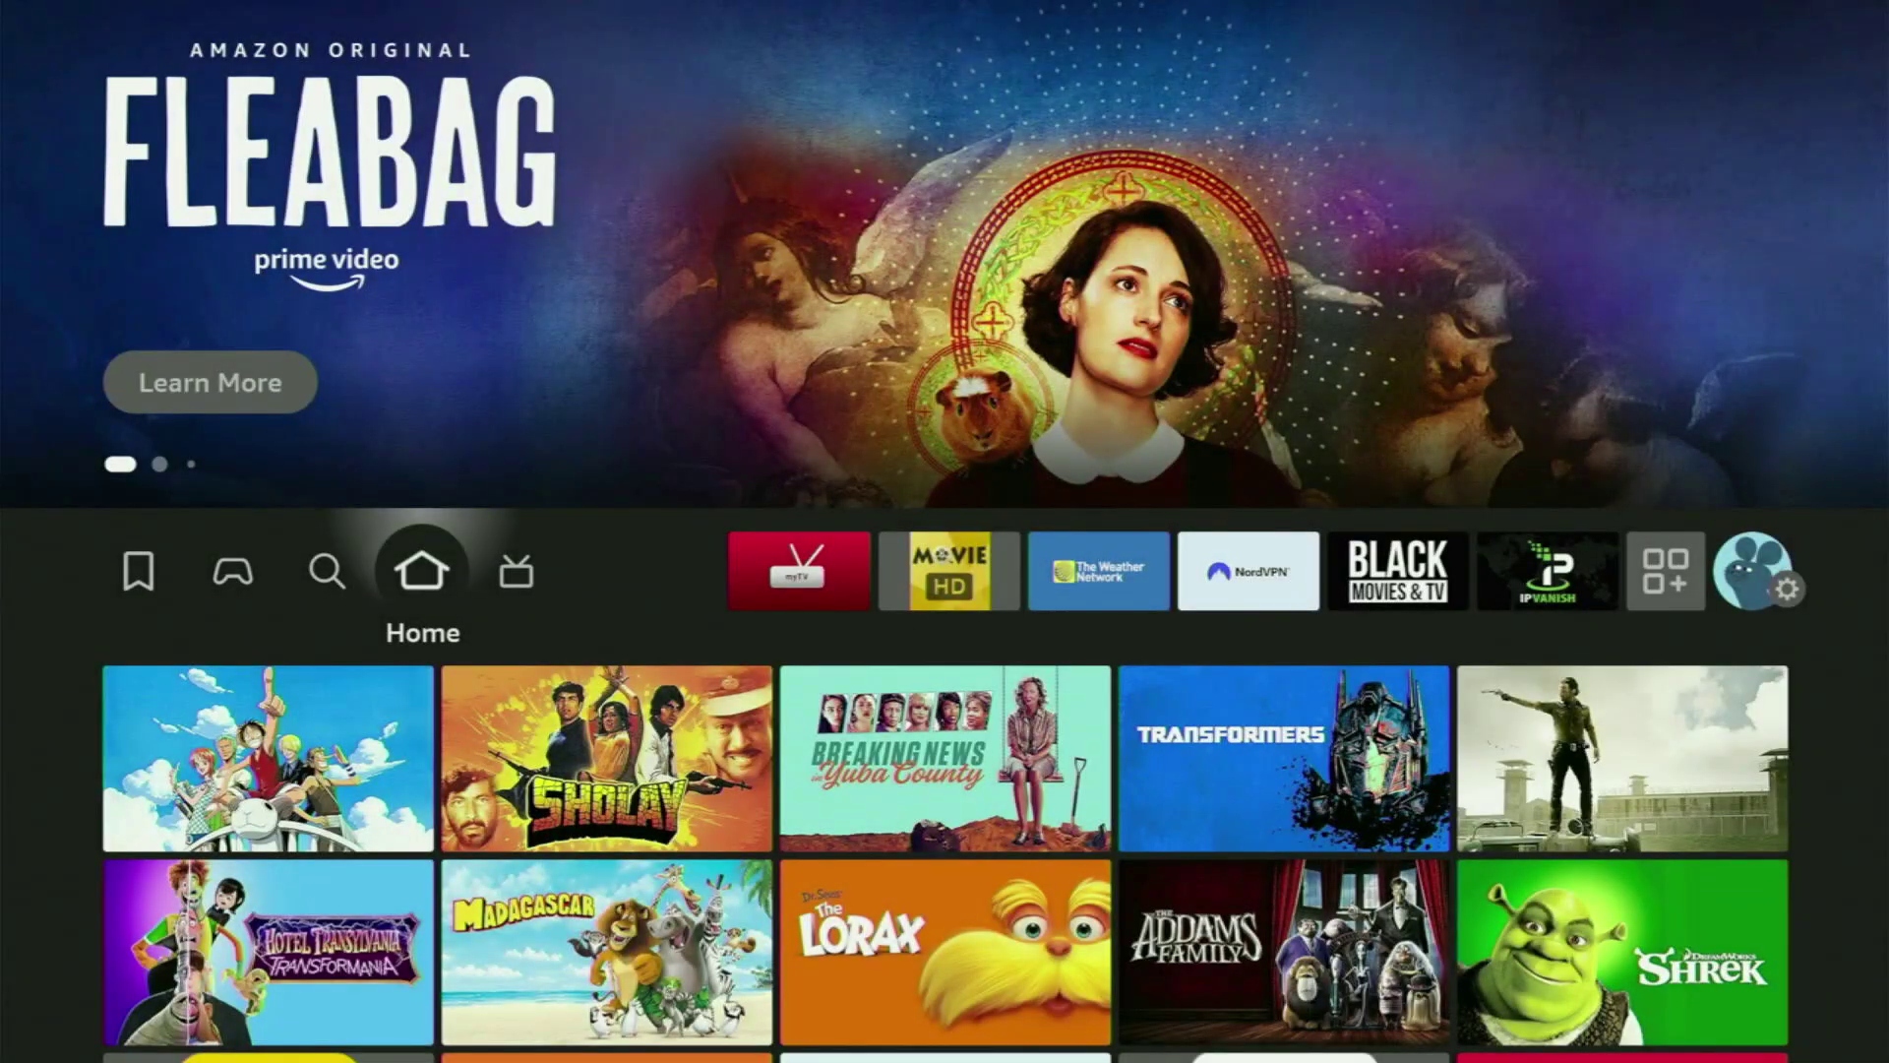
Open Your Apps & Channels and move focus past Downloader and Delhi Metro to NordVPN
key(Right)
key(Right)
key(Right)
key(Right)
key(Right)
key(Right)
key(Right)
key(Right)
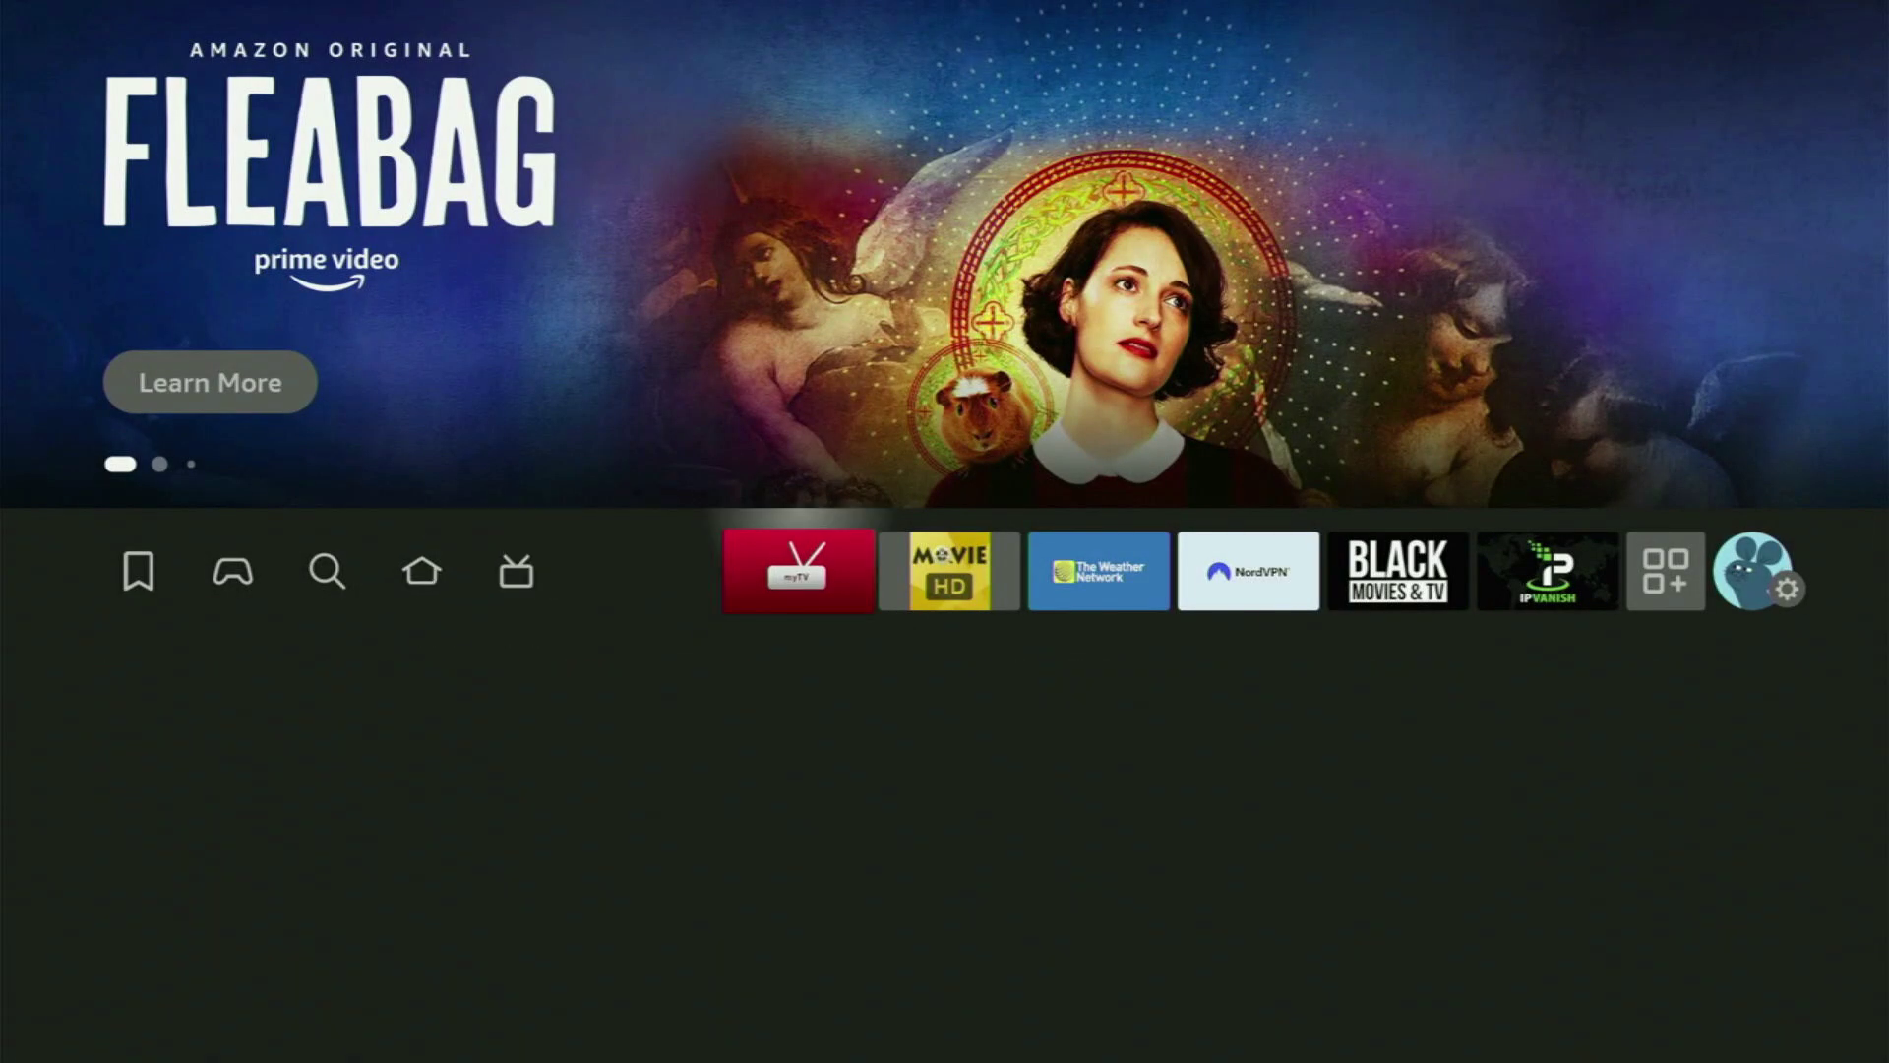
key(Return)
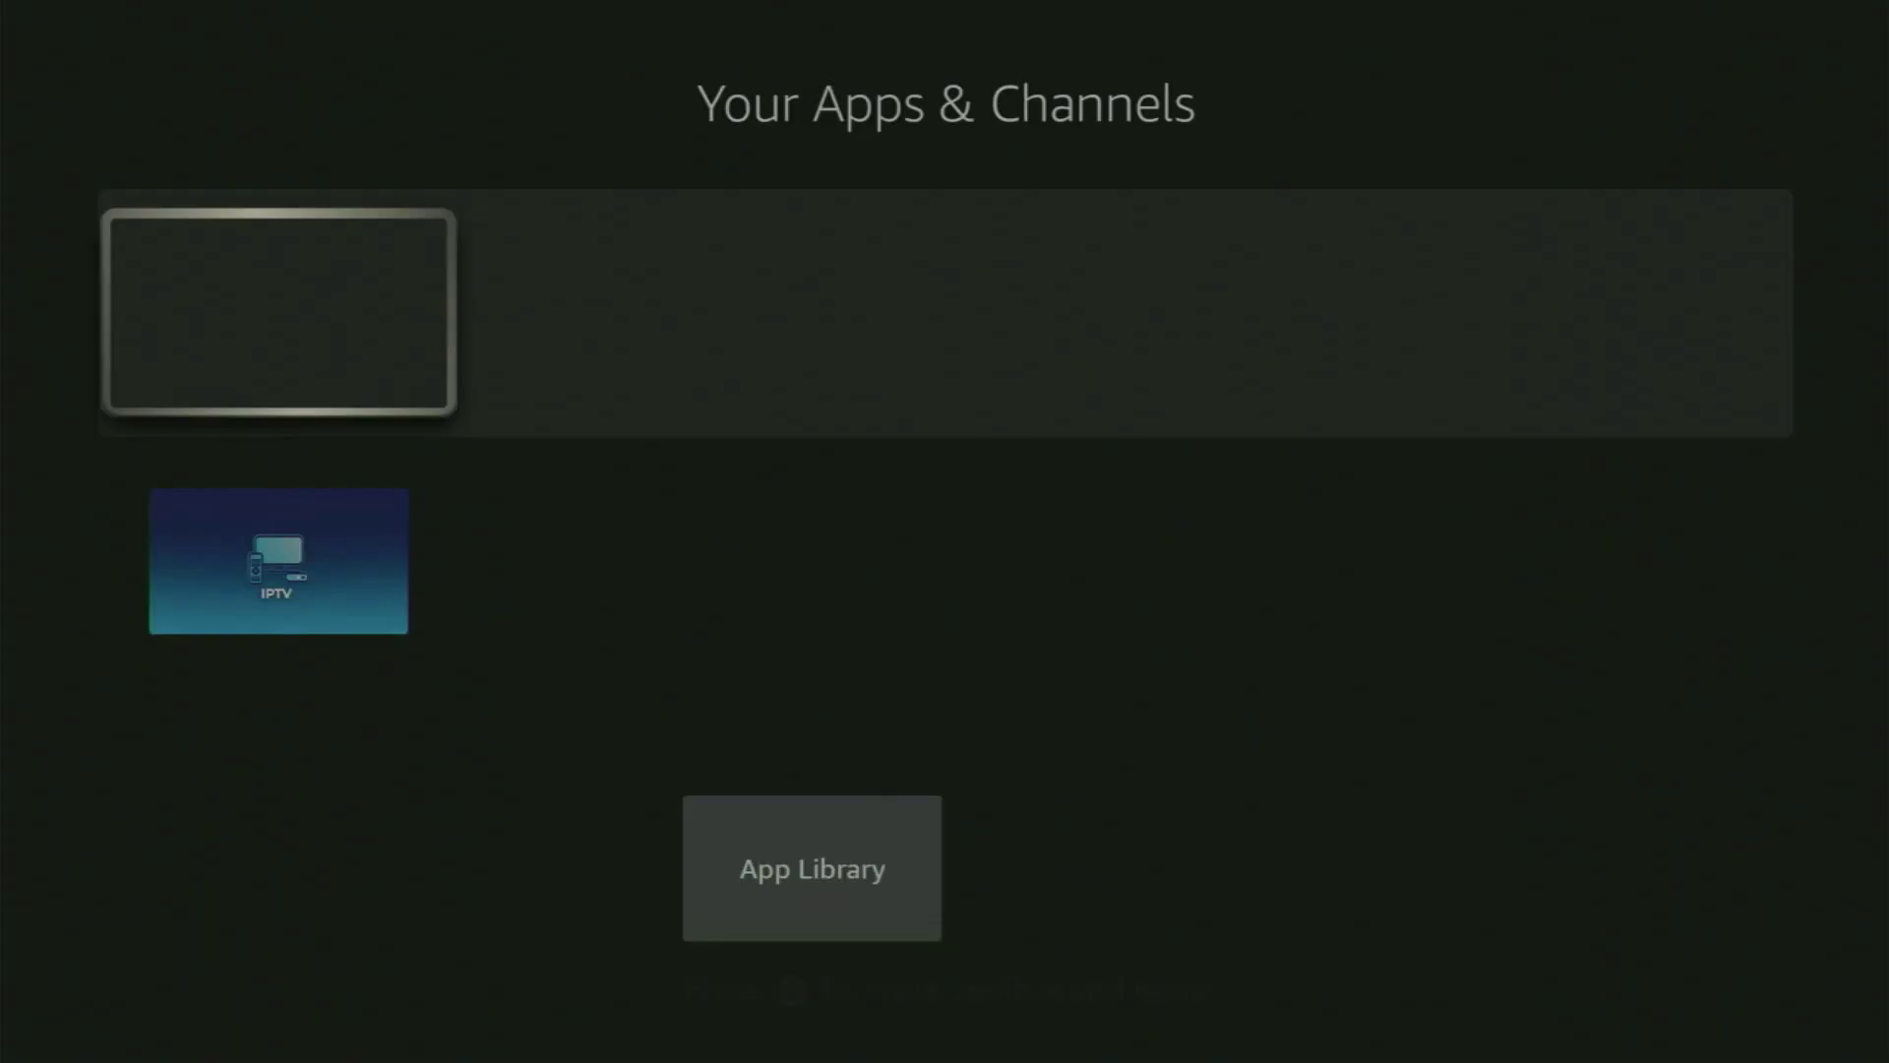
key(Down)
key(Down)
key(Right)
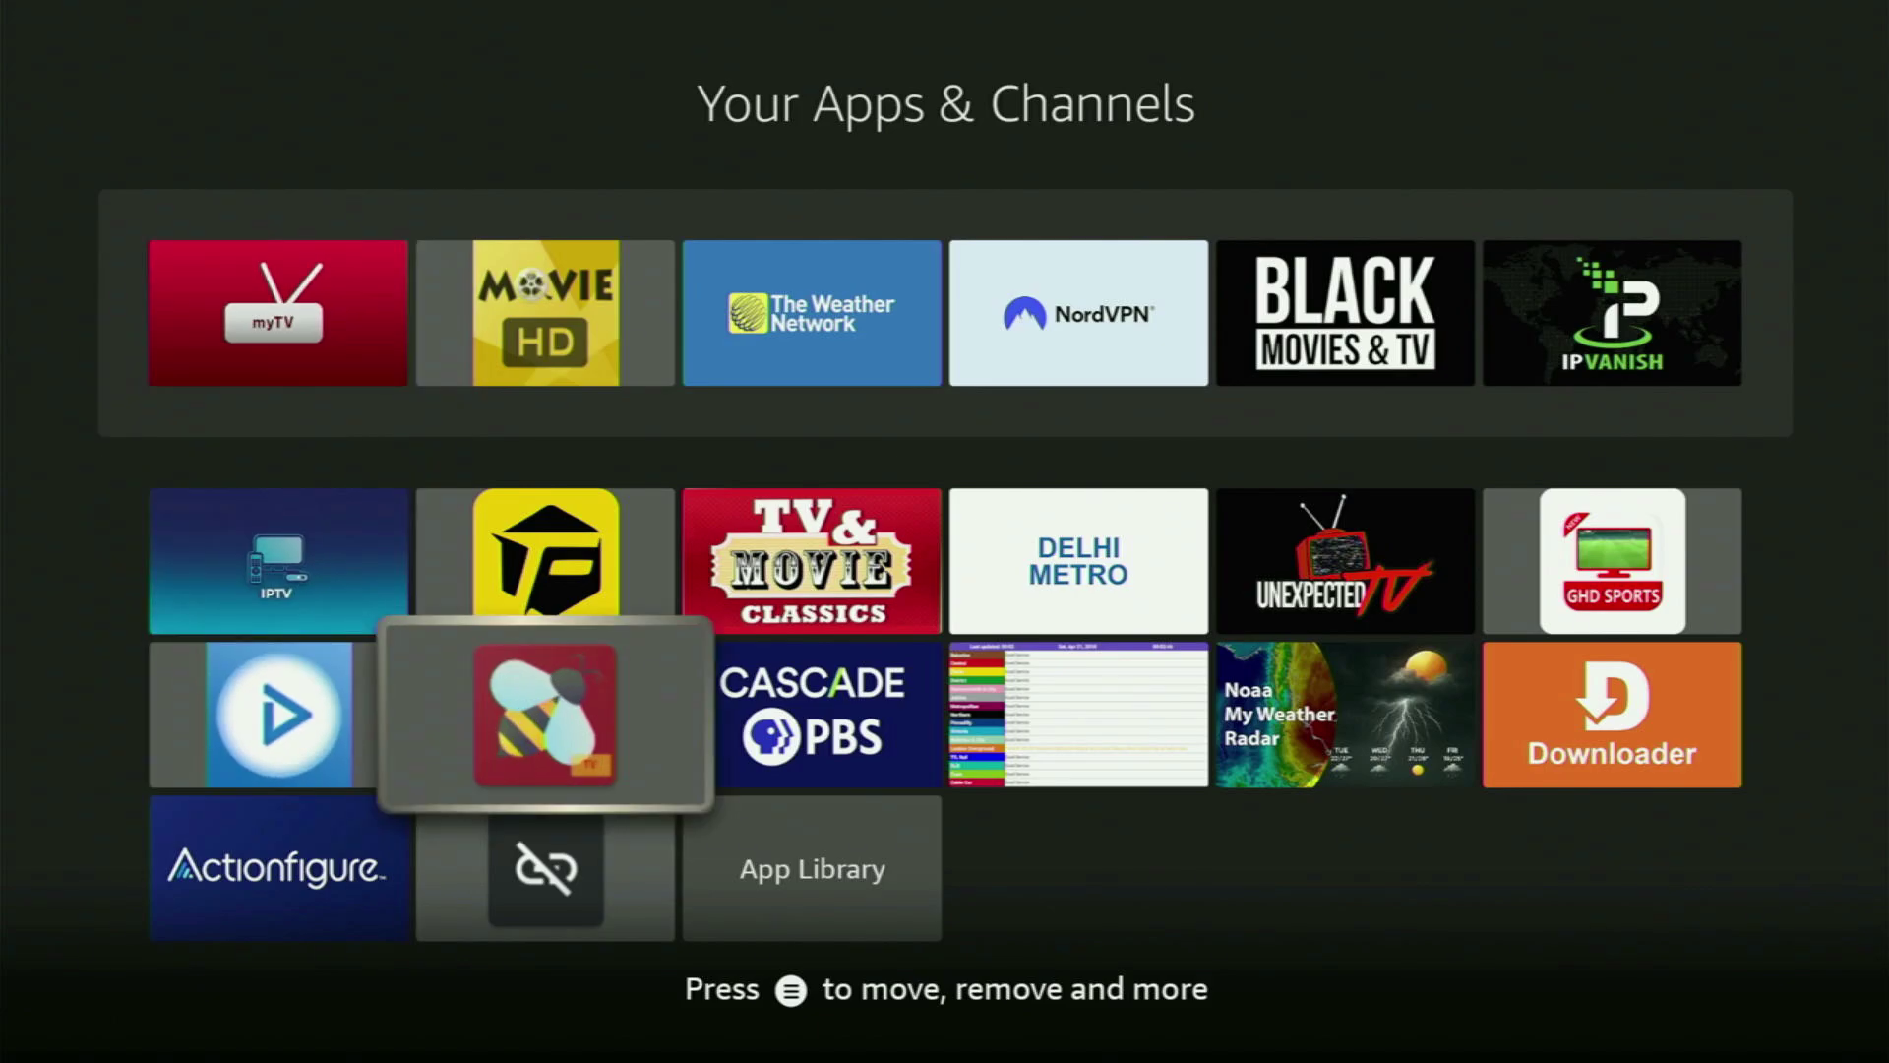
key(Right)
key(Right)
key(Right)
key(Right)
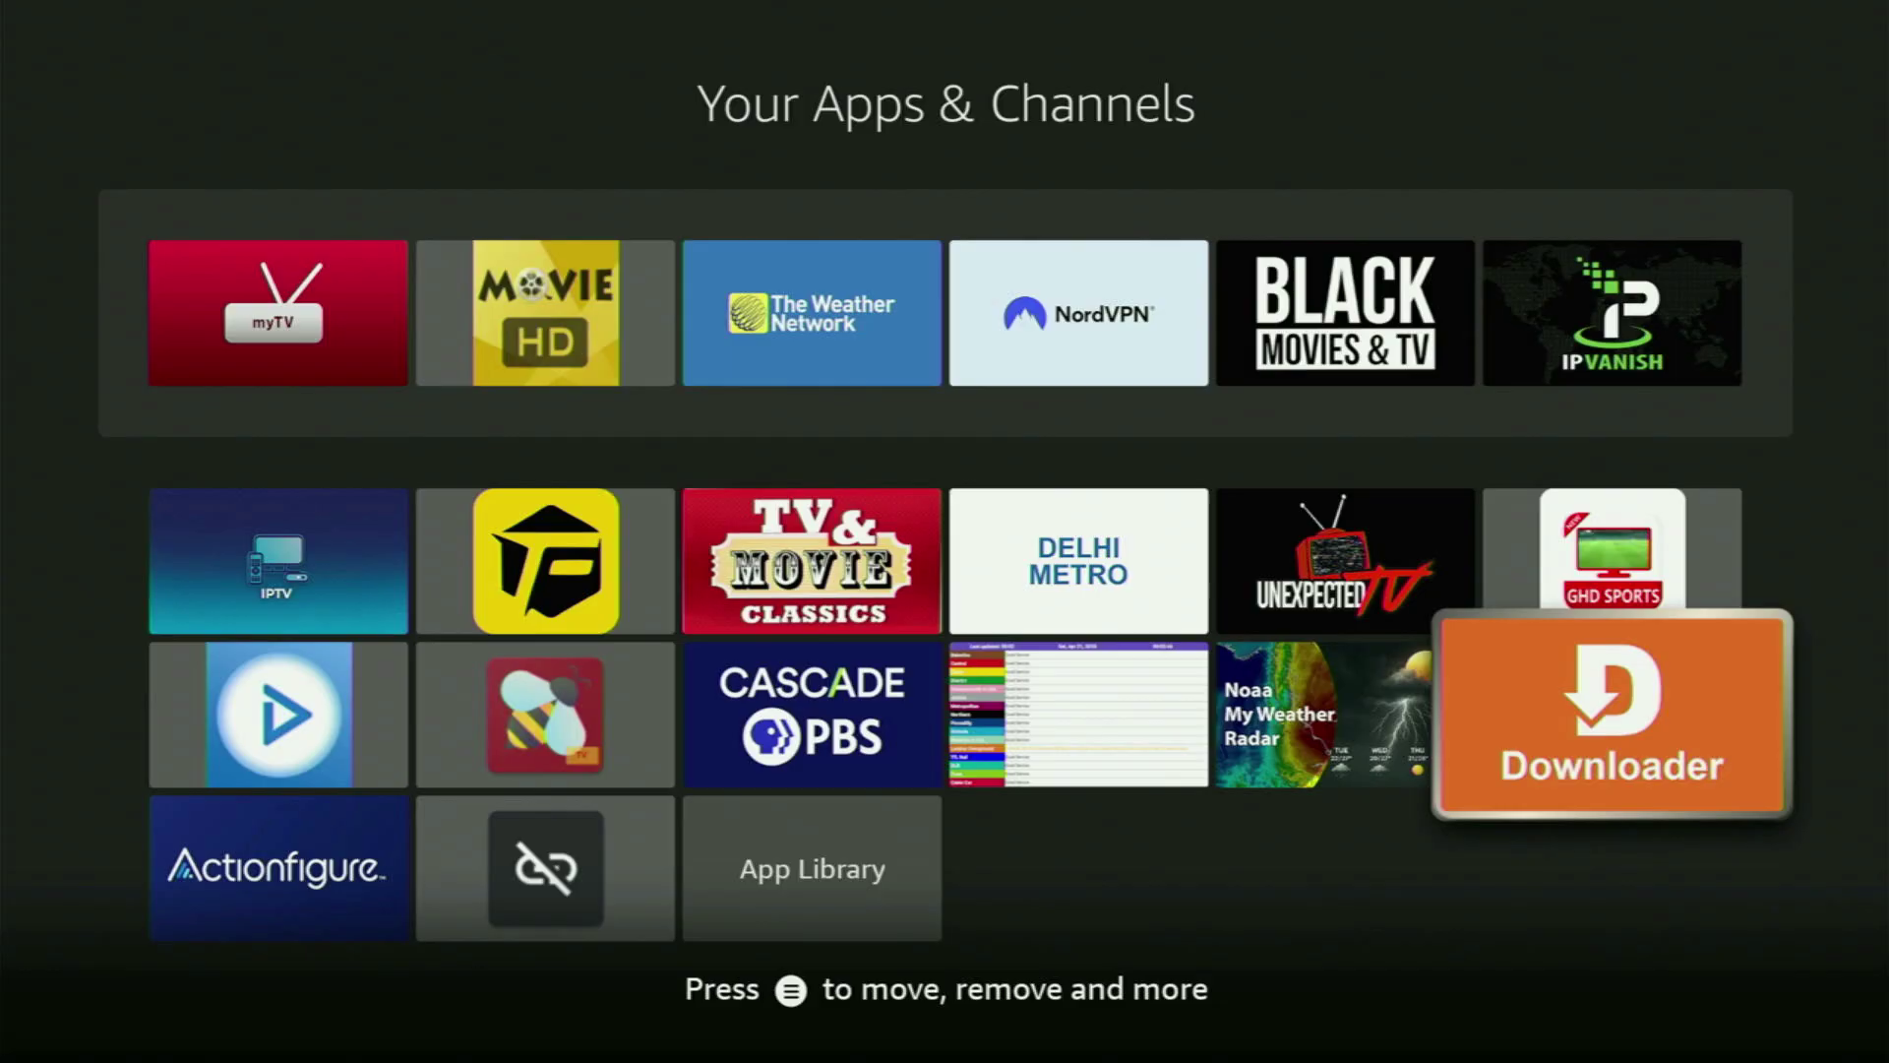
key(Left)
key(Left)
key(Up)
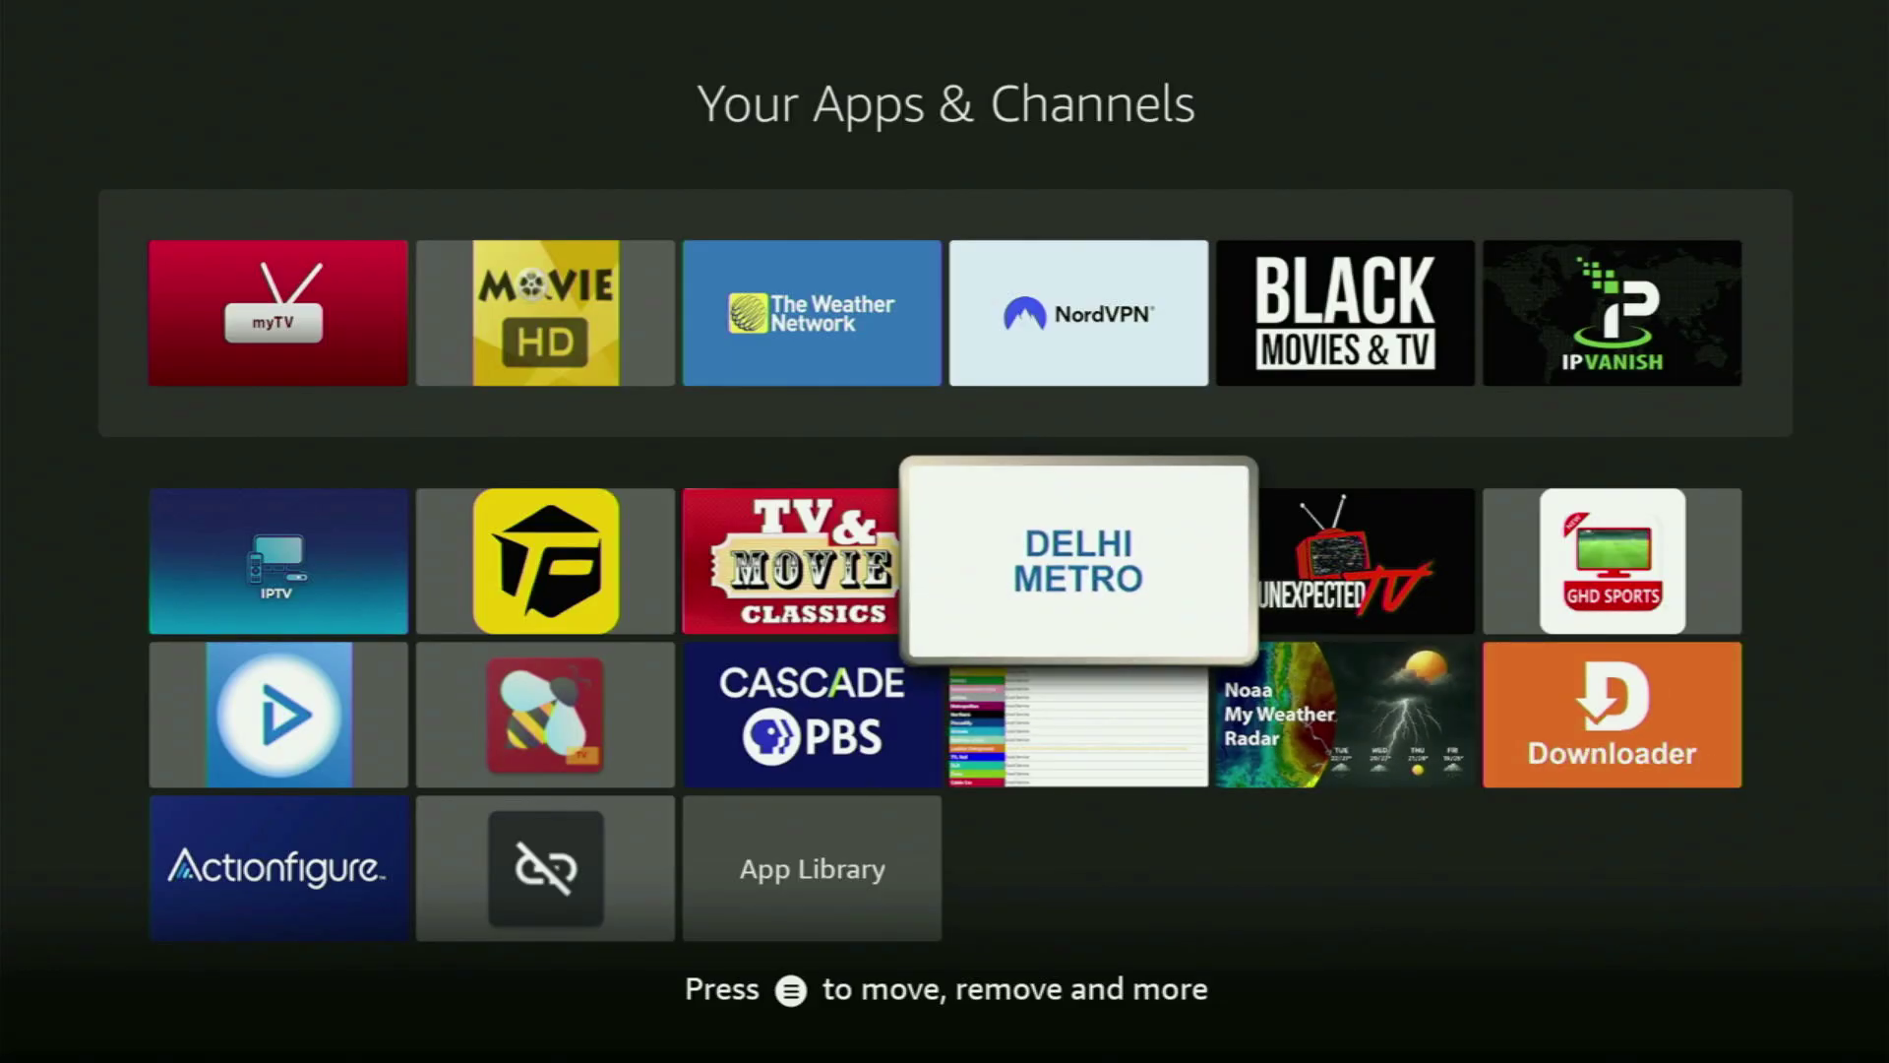
key(Up)
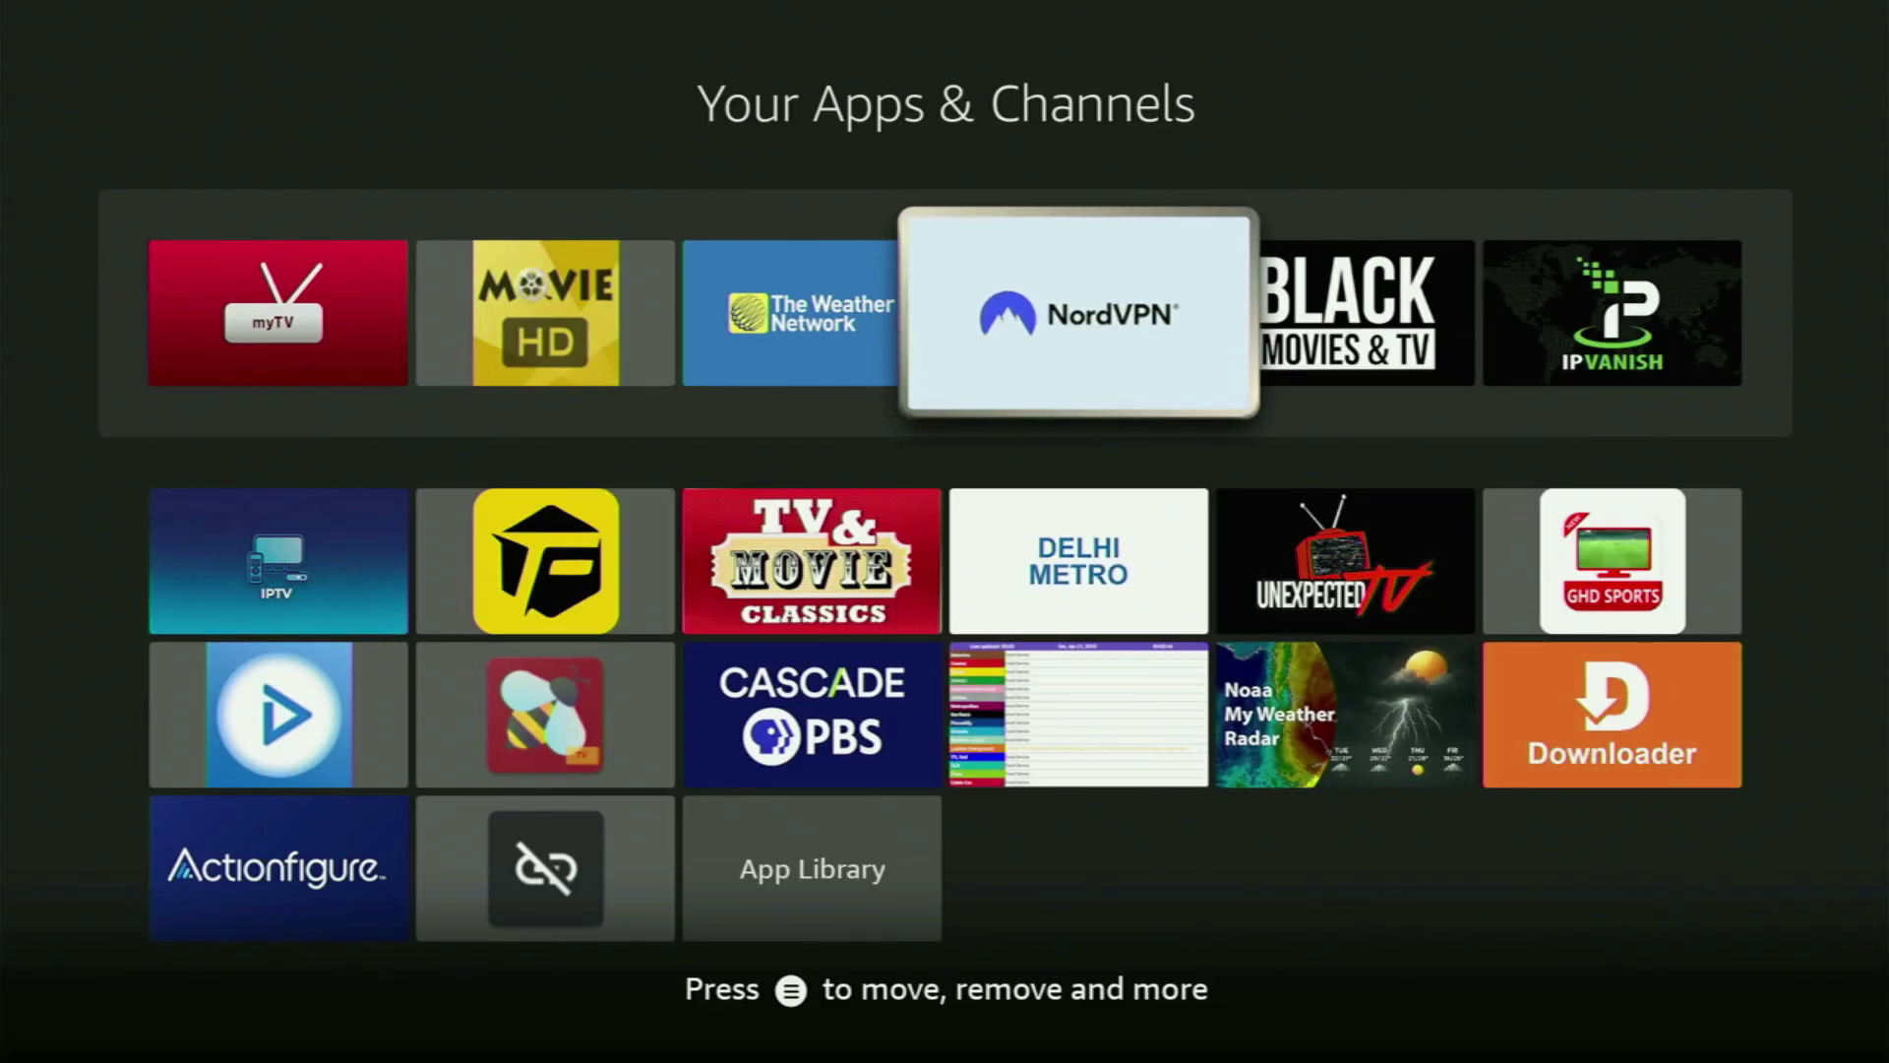
Launch NordVPN and browse the countries from Ecuador through the G, J-K and L tabs
key(Return)
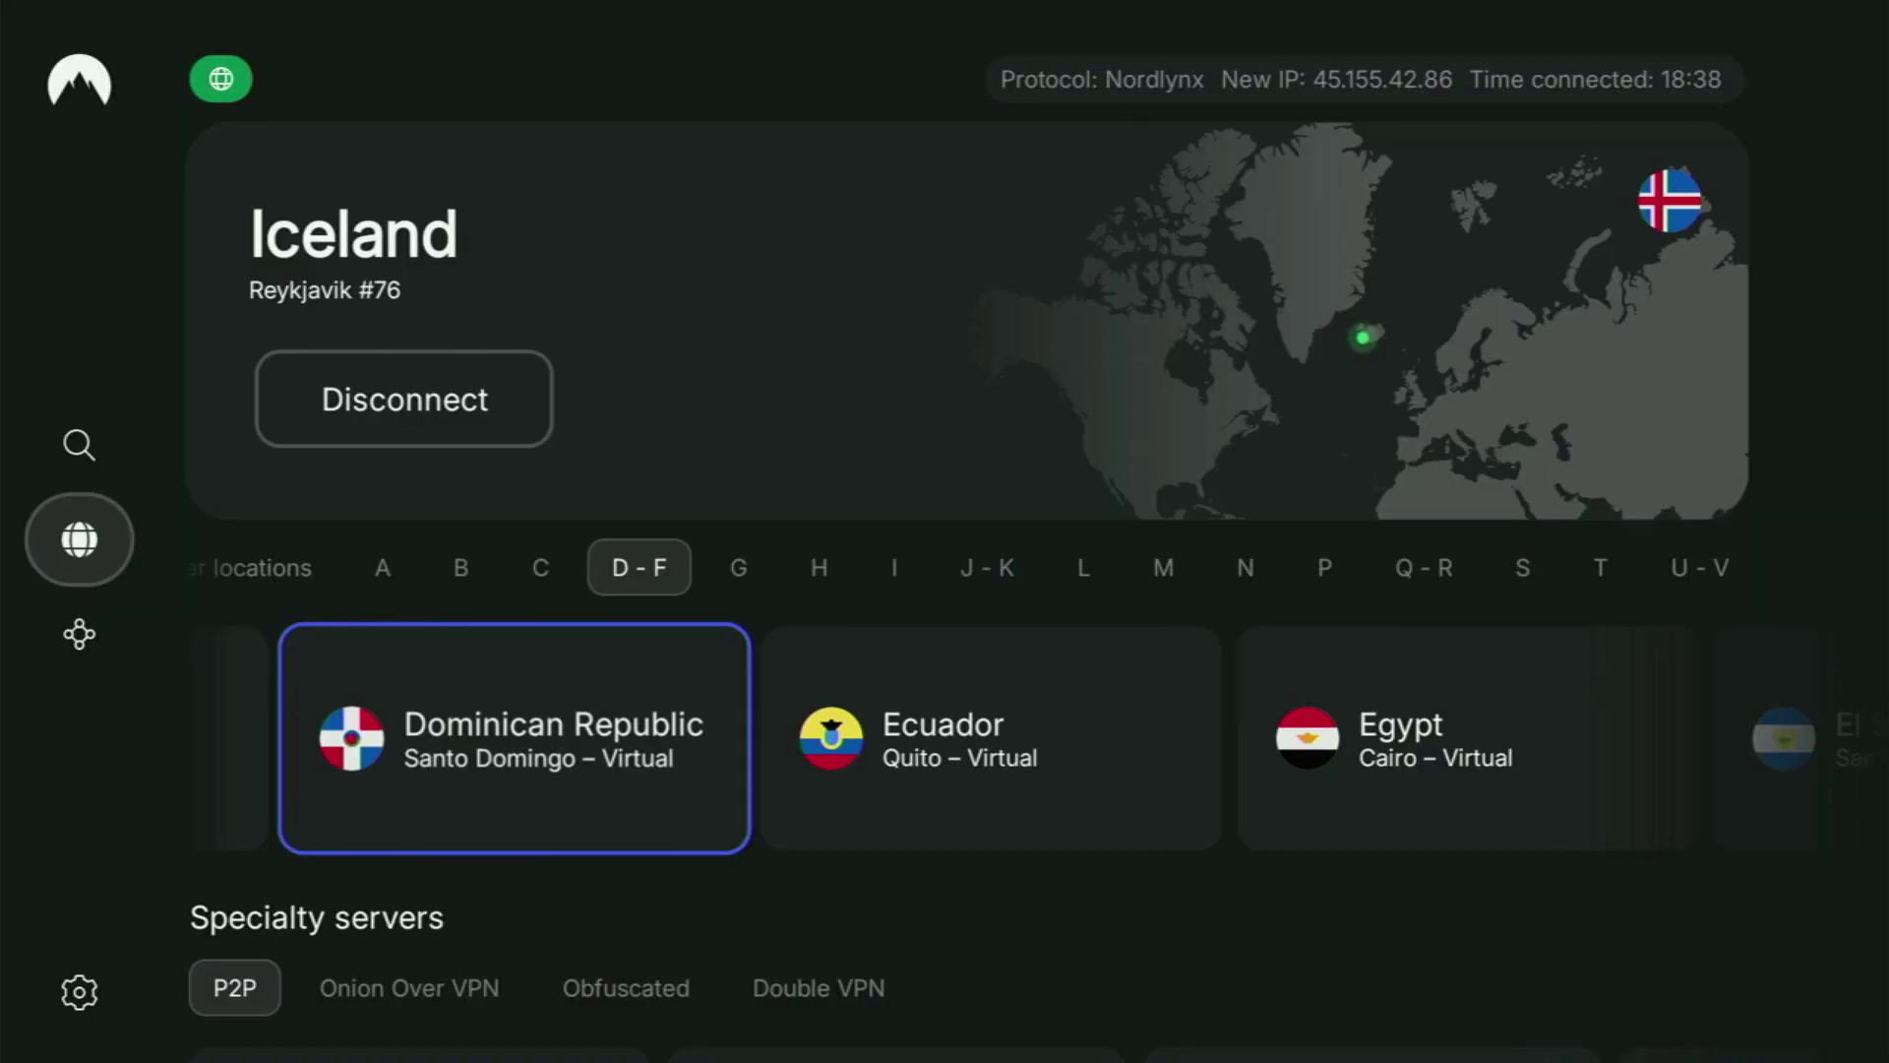
key(Right)
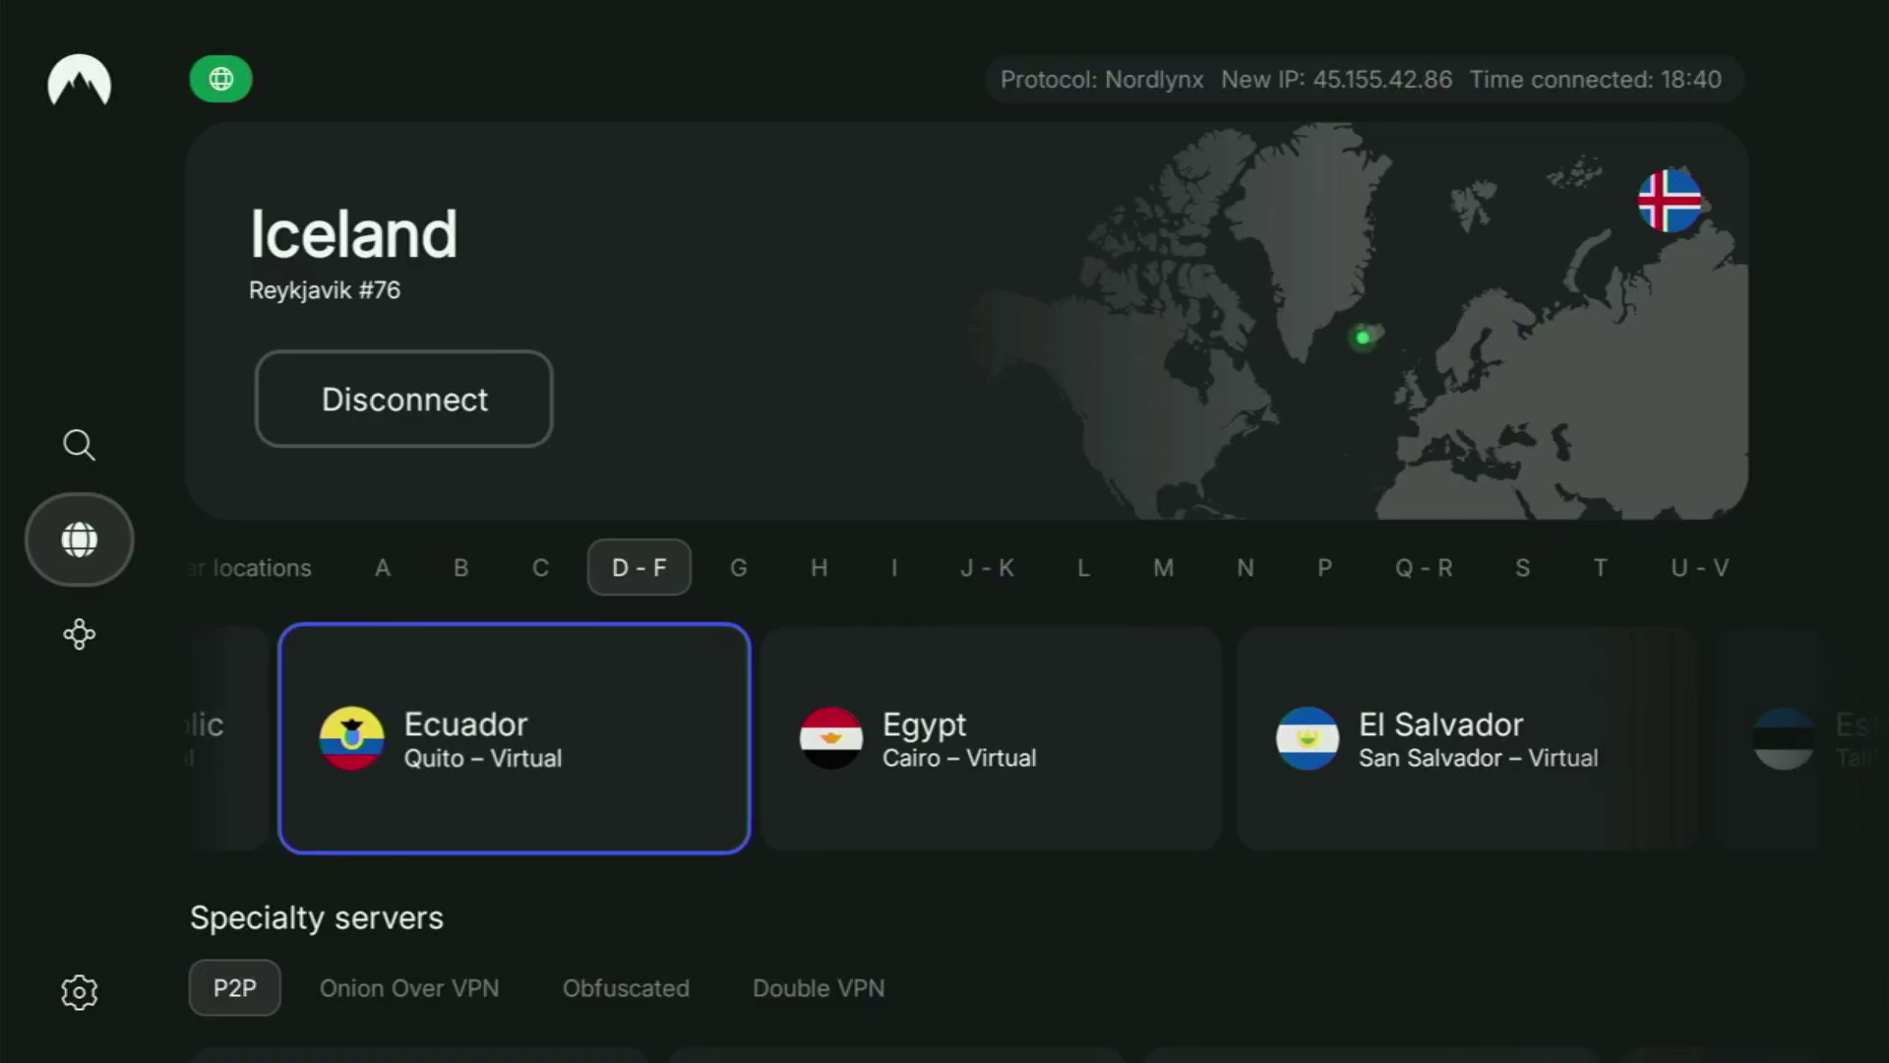
key(Right)
key(Right)
key(Right)
key(Right)
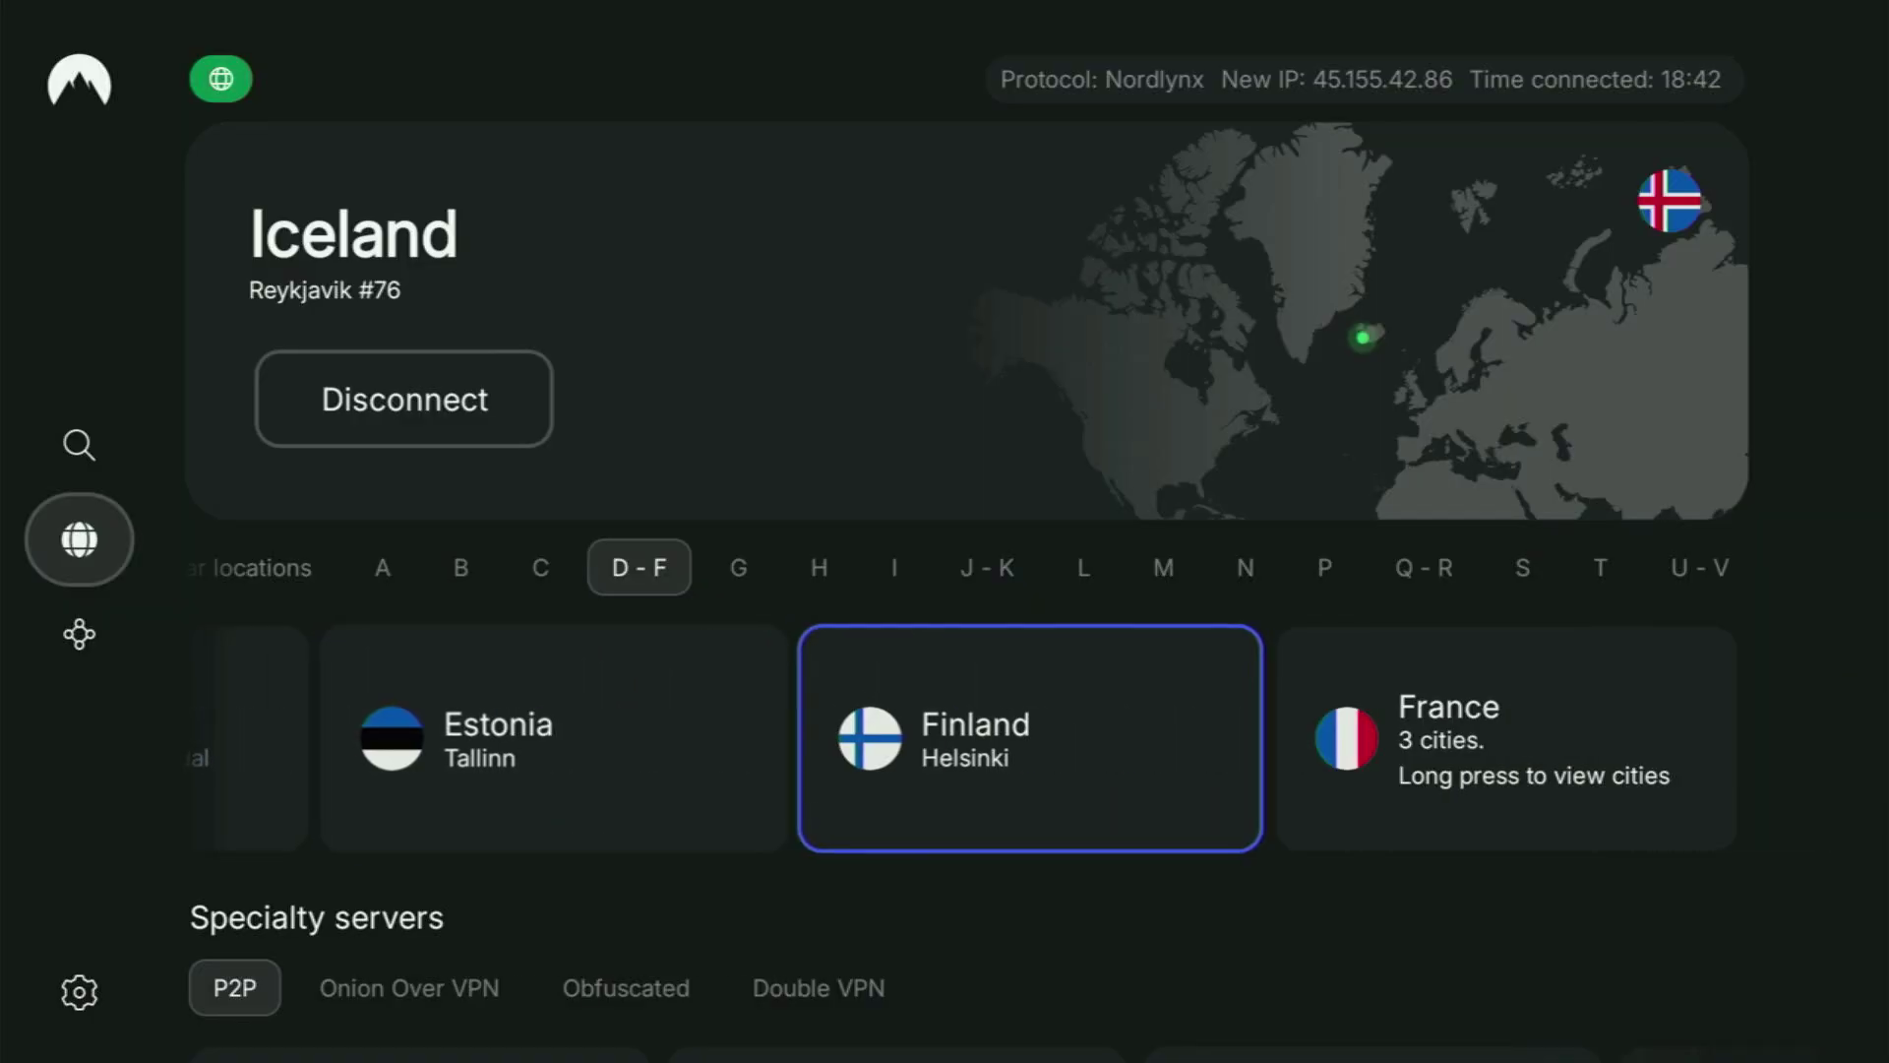
key(Right)
key(Up)
key(Right)
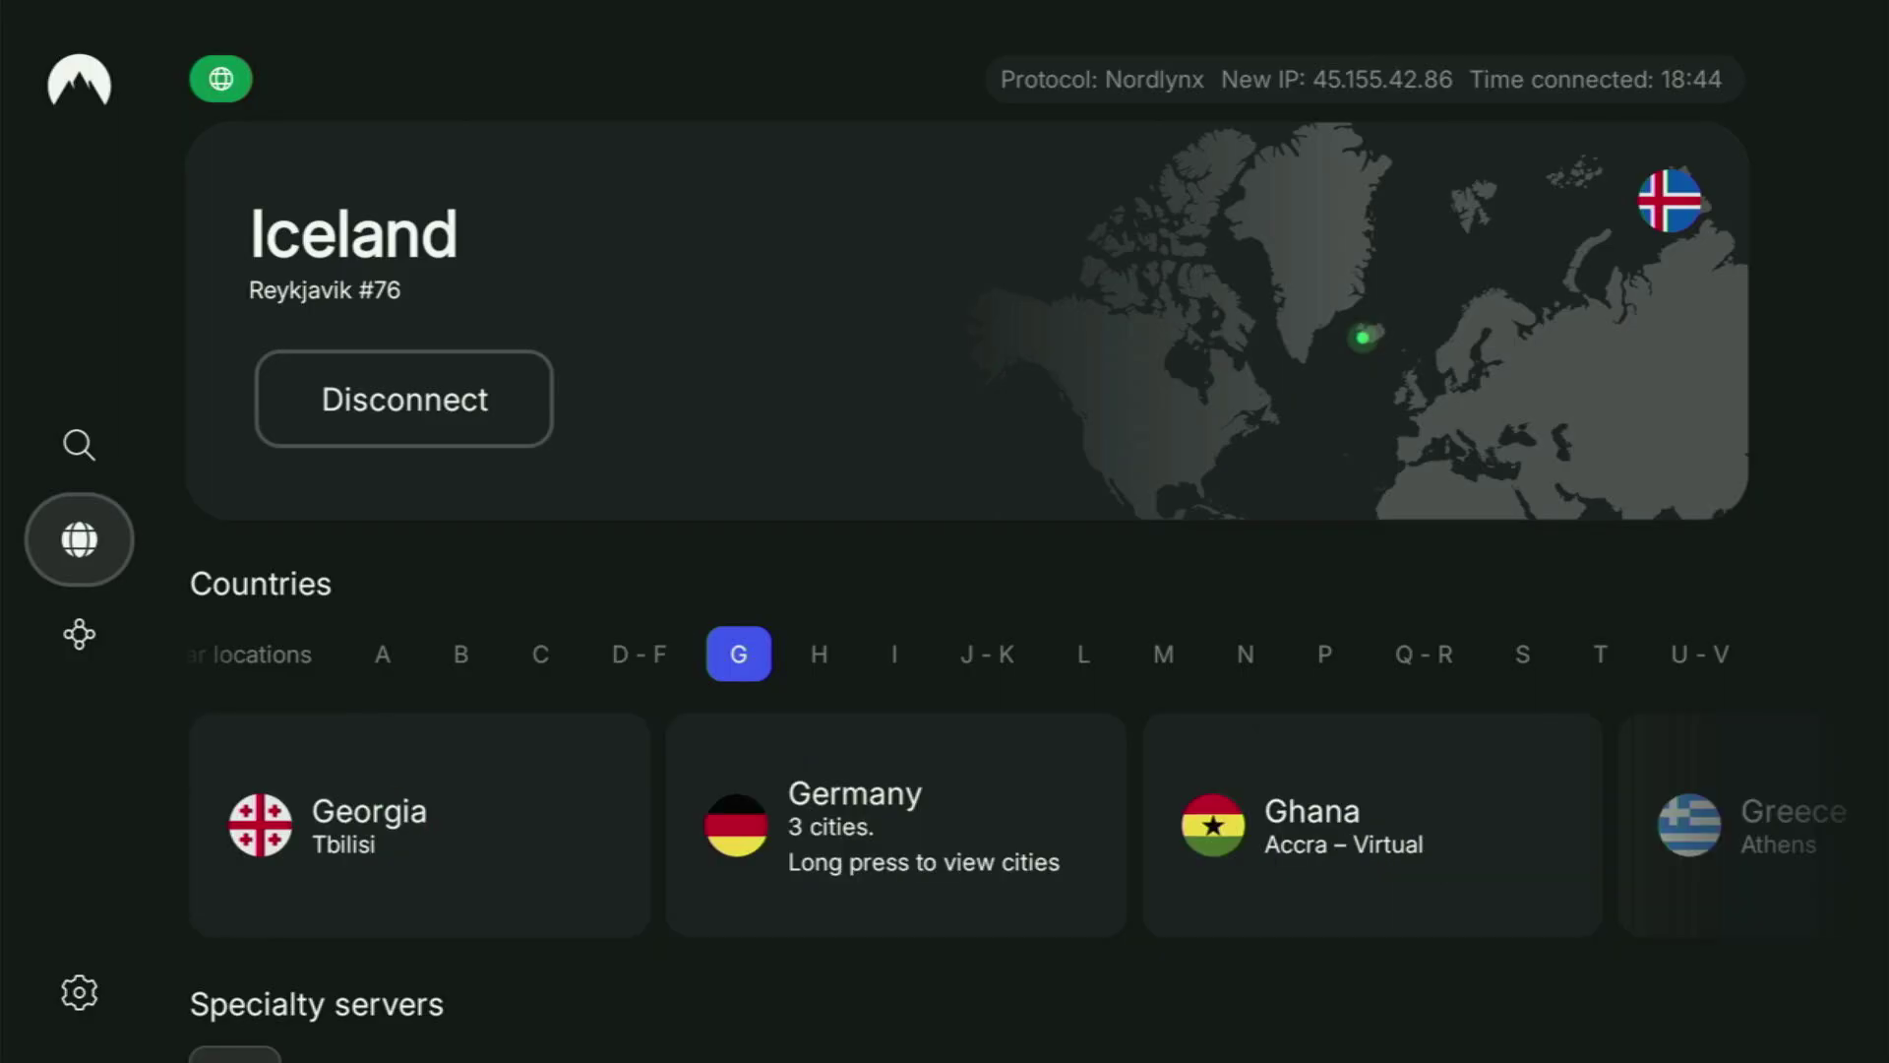
key(Right)
key(Right)
key(Right)
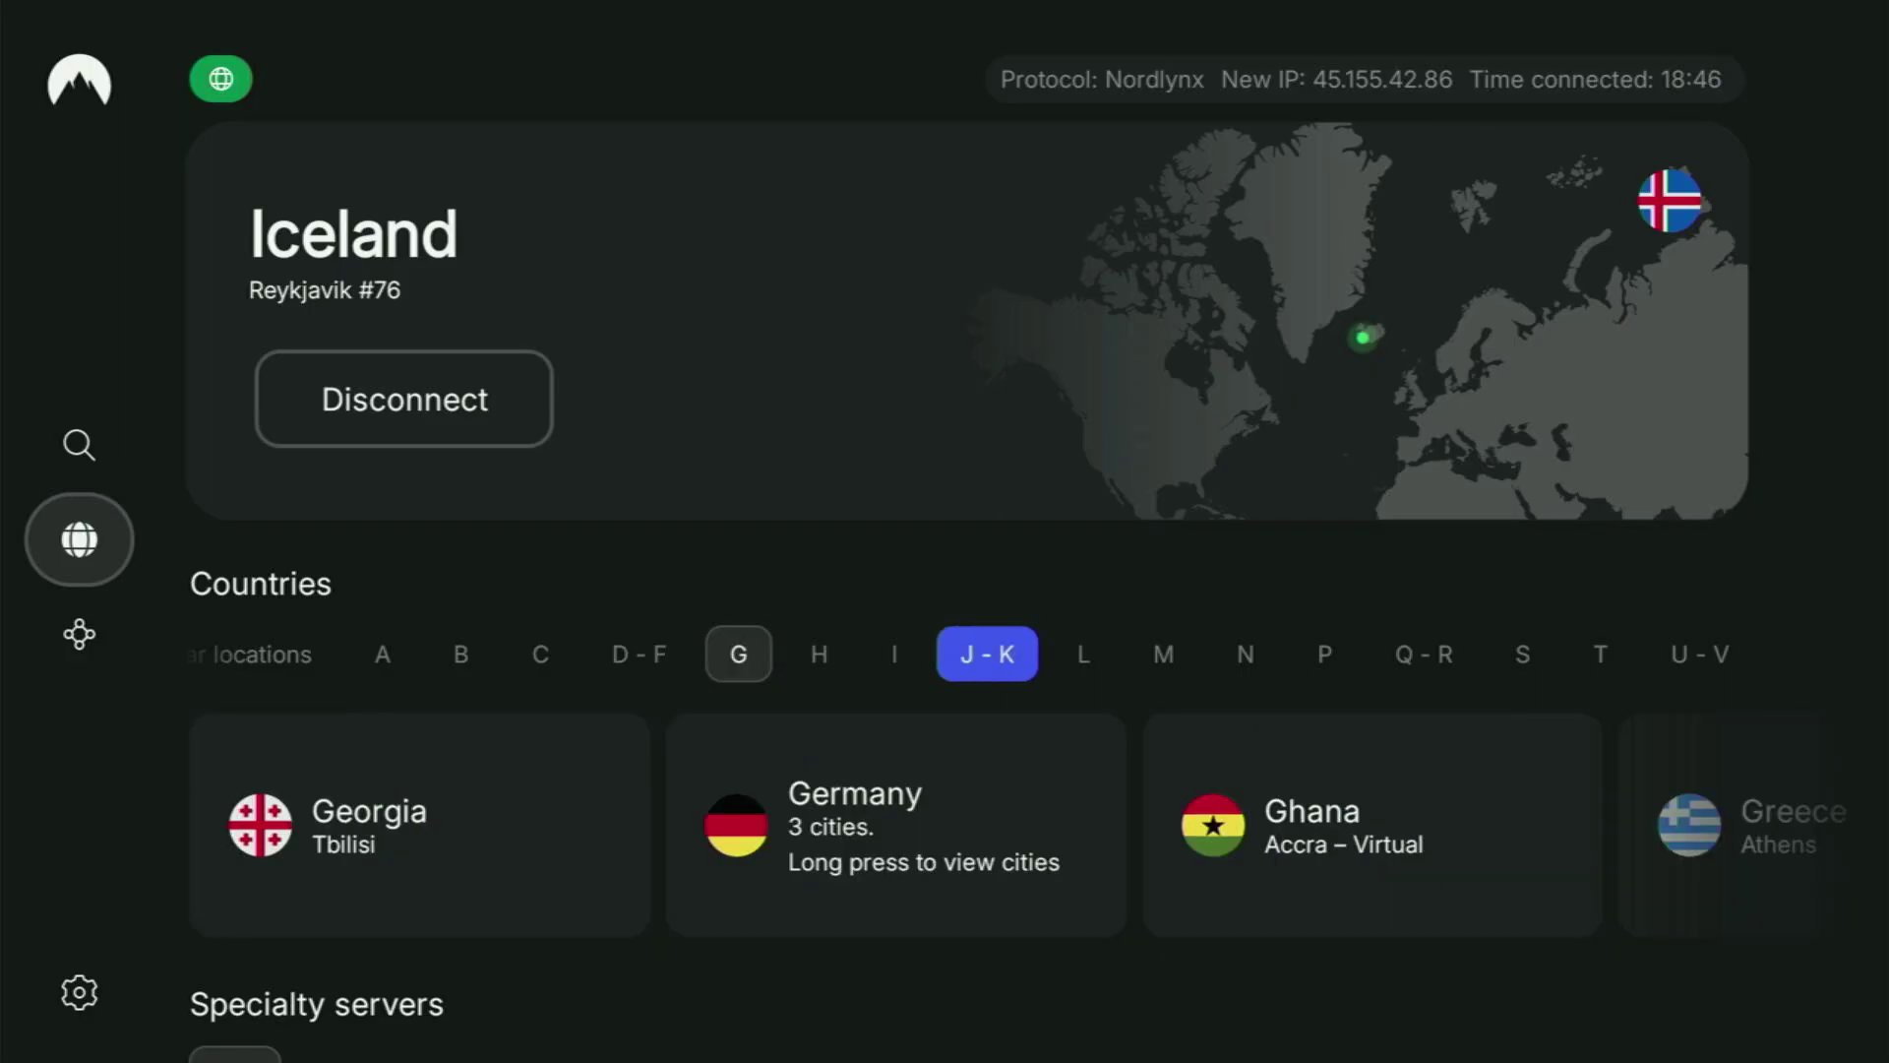
key(Down)
key(Right)
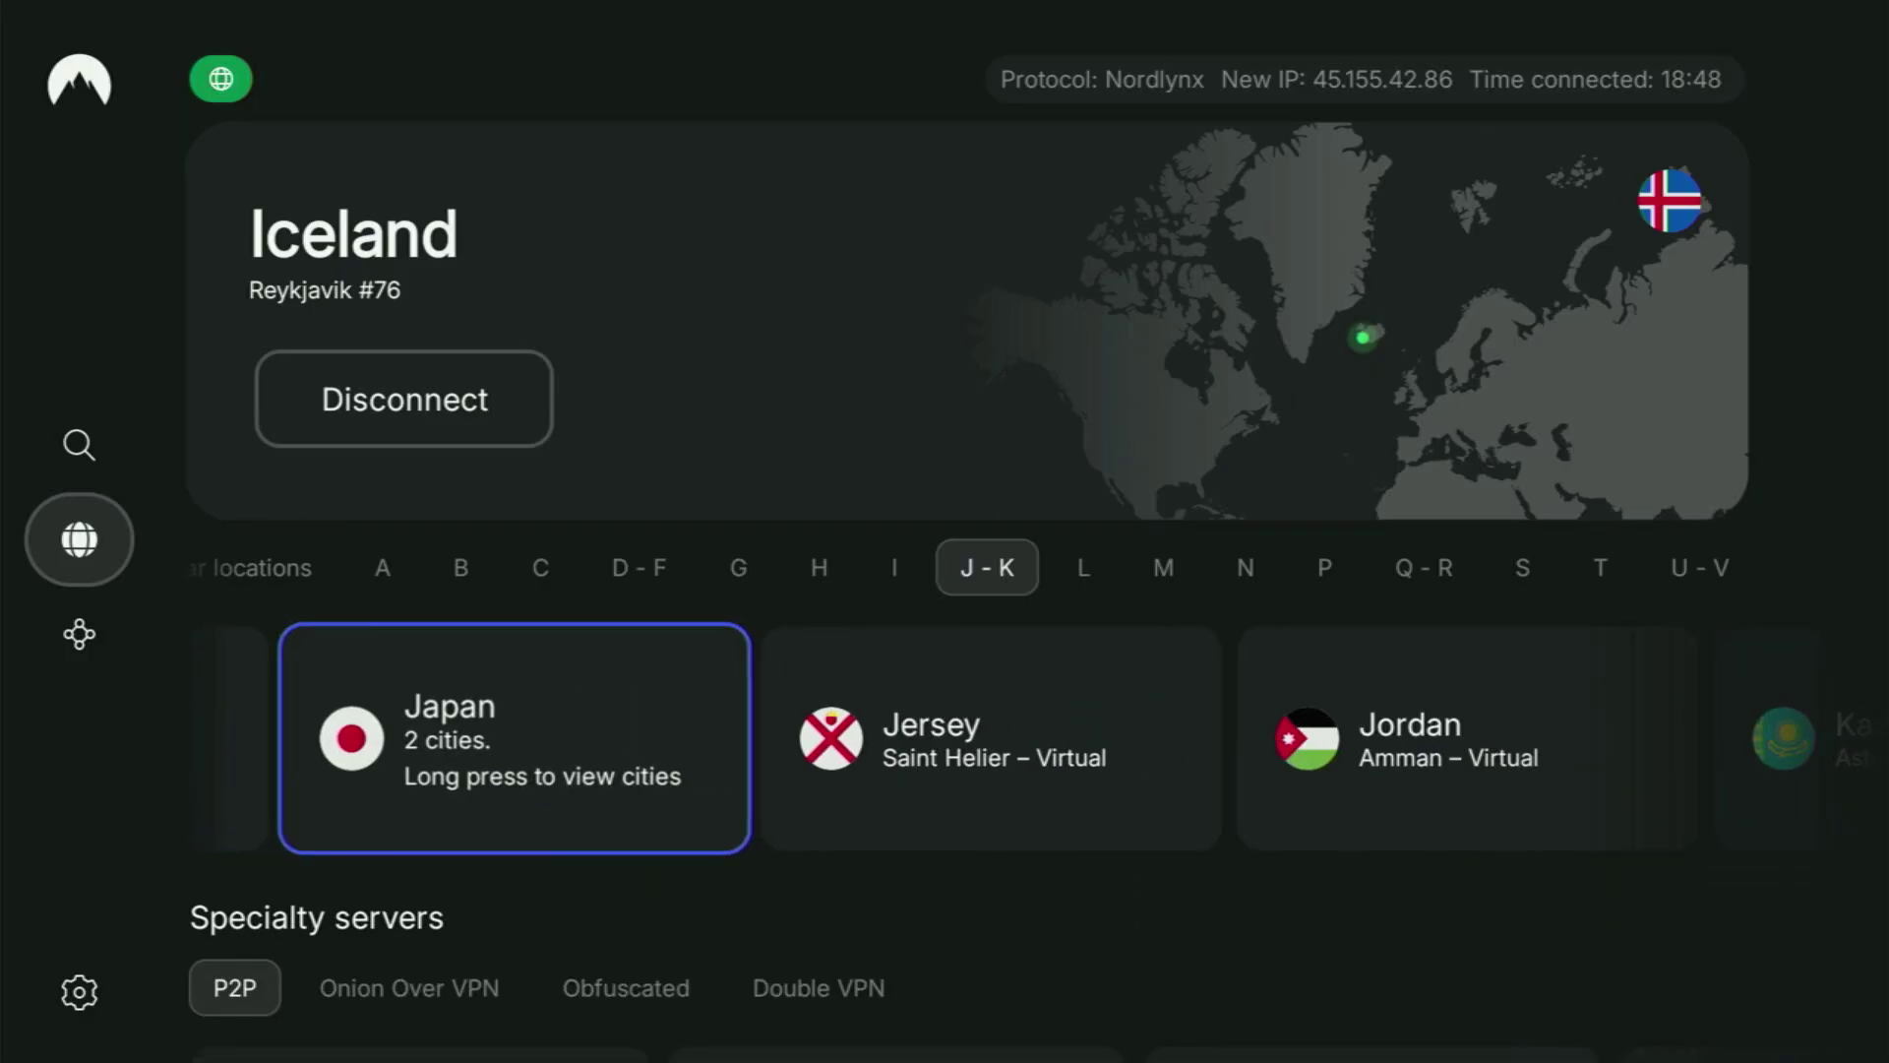
key(Right)
key(Right)
key(Right)
key(Right)
key(Right)
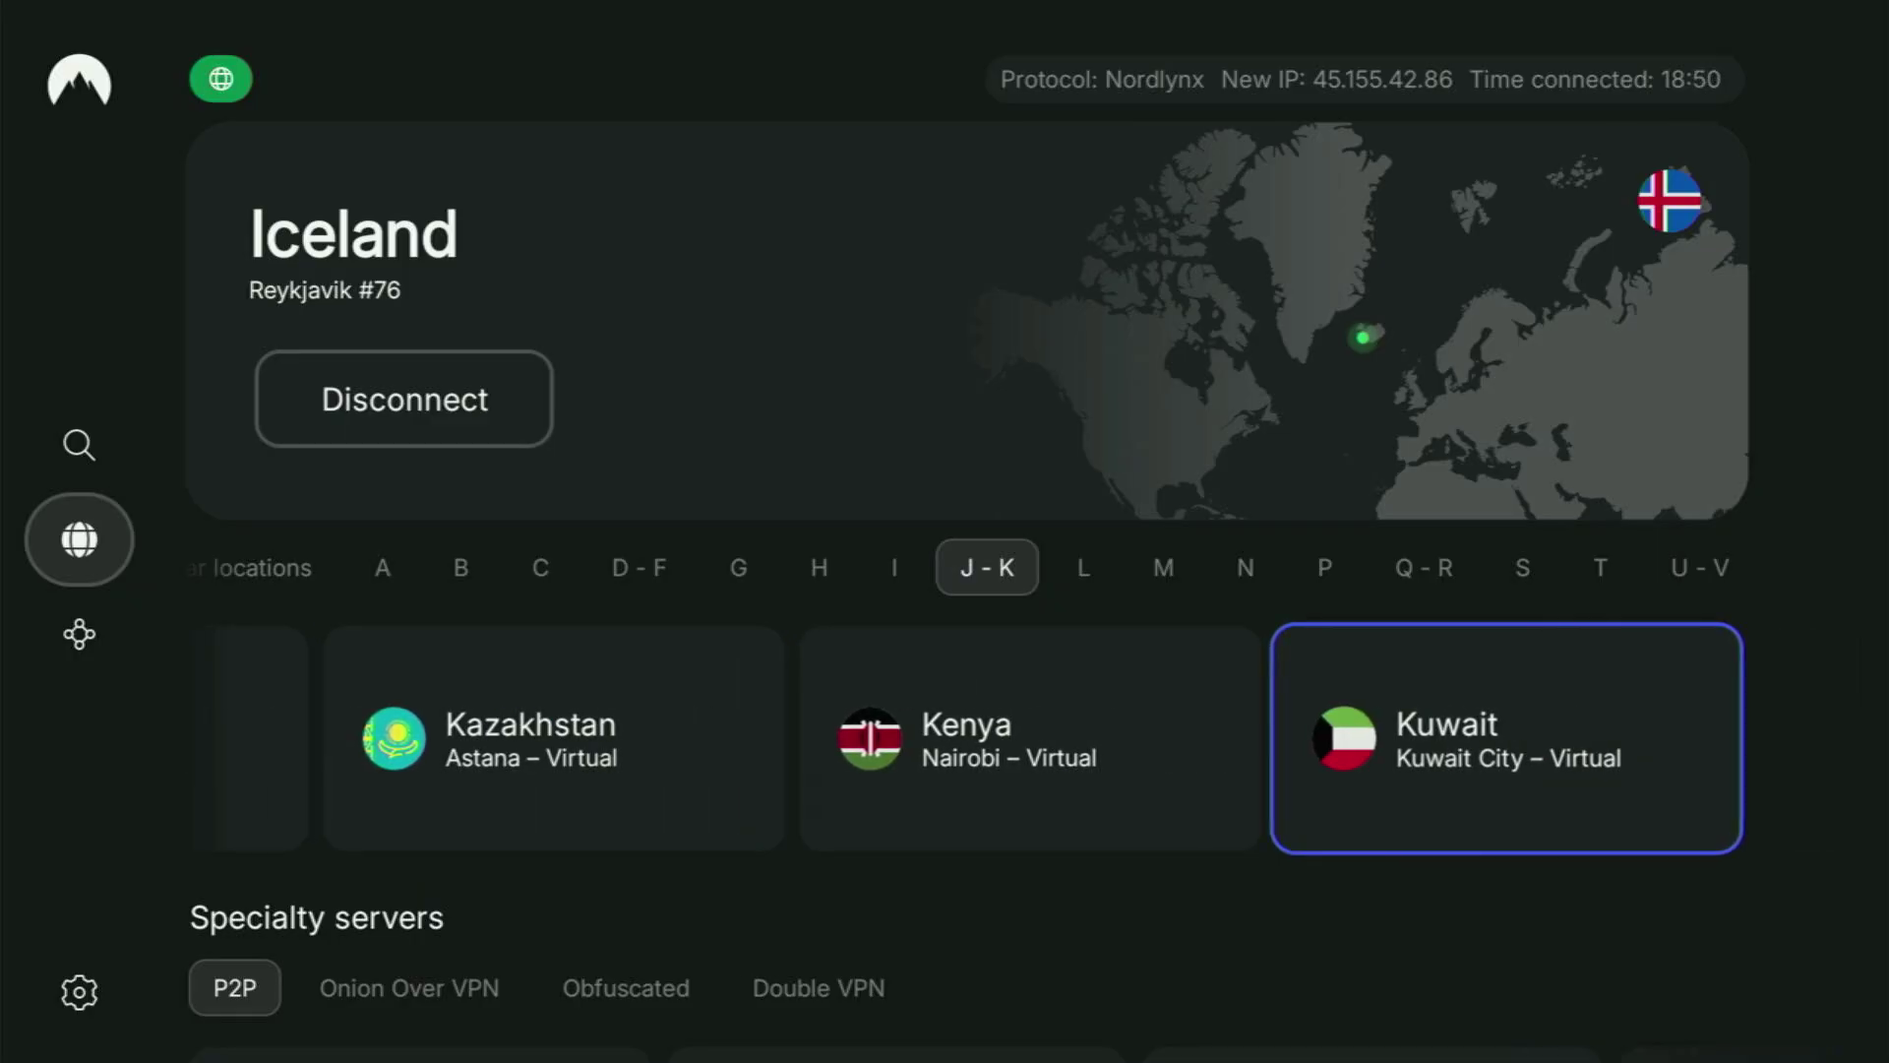
key(Up)
key(Right)
key(Down)
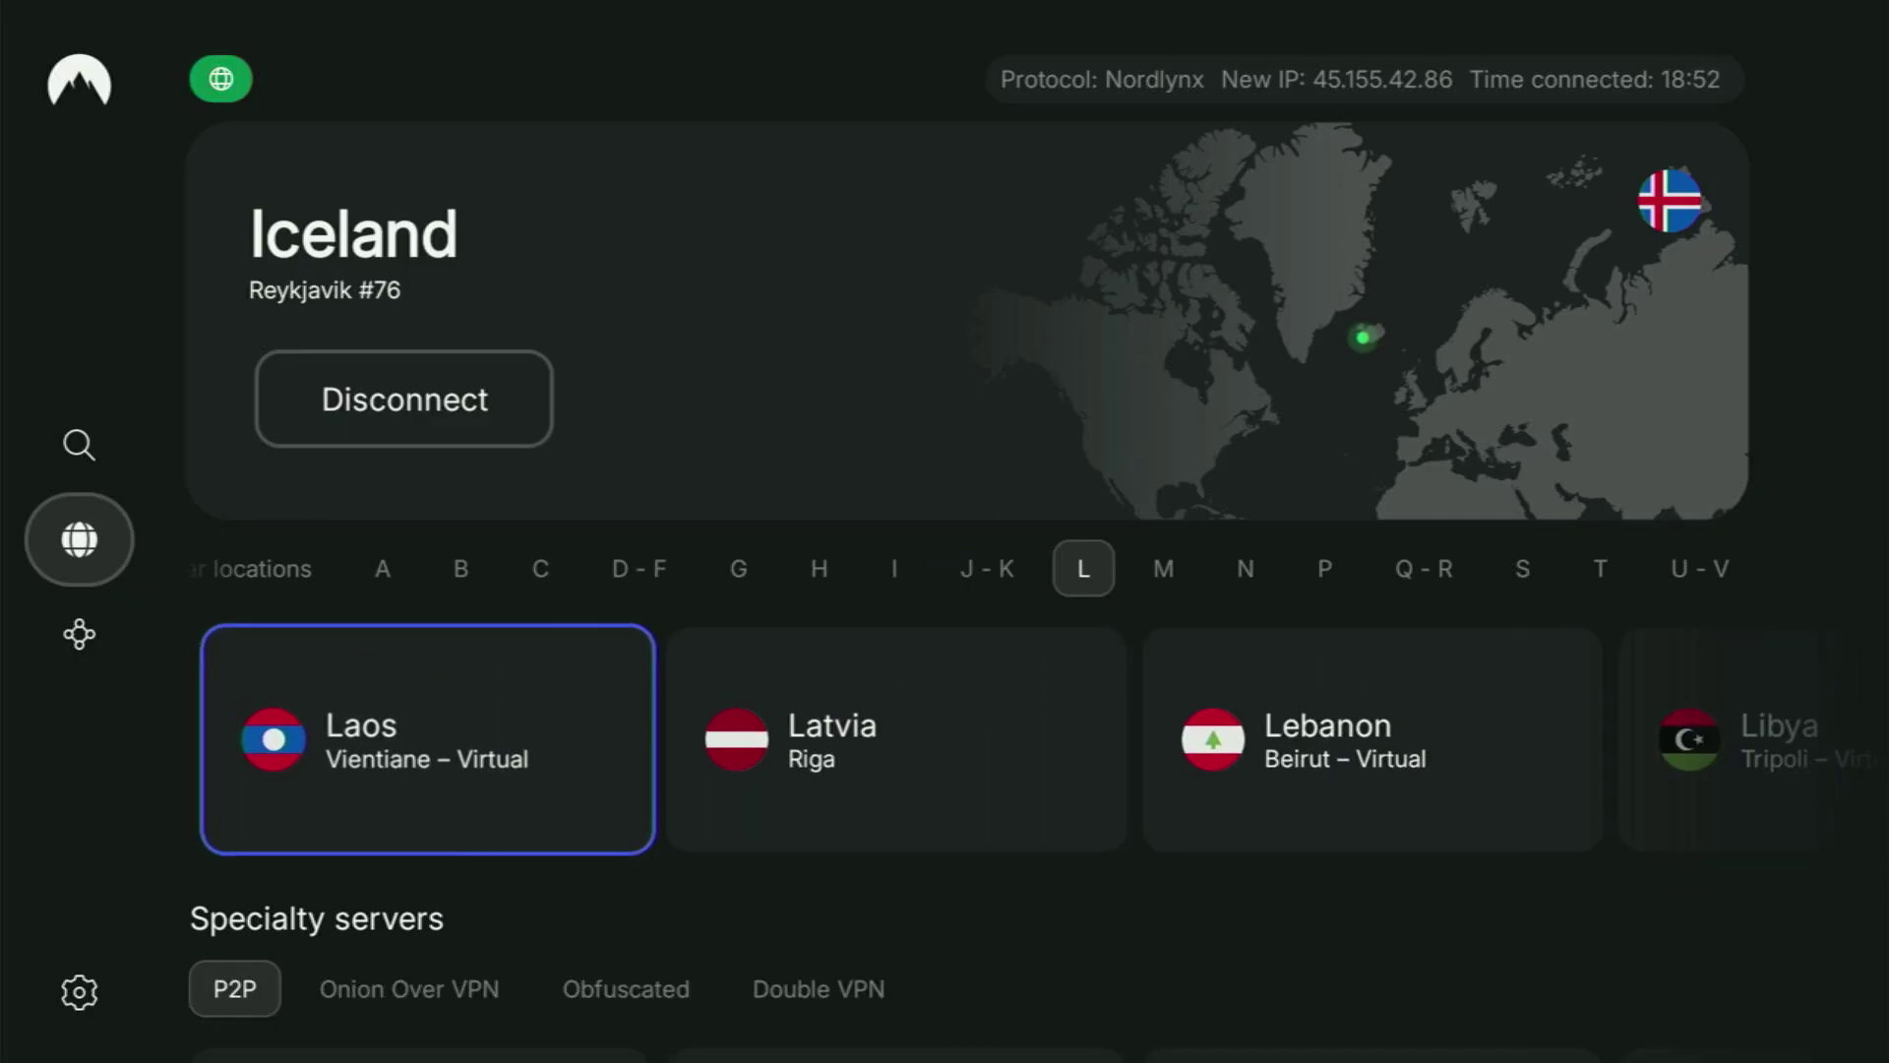
key(Right)
key(Right)
key(Right)
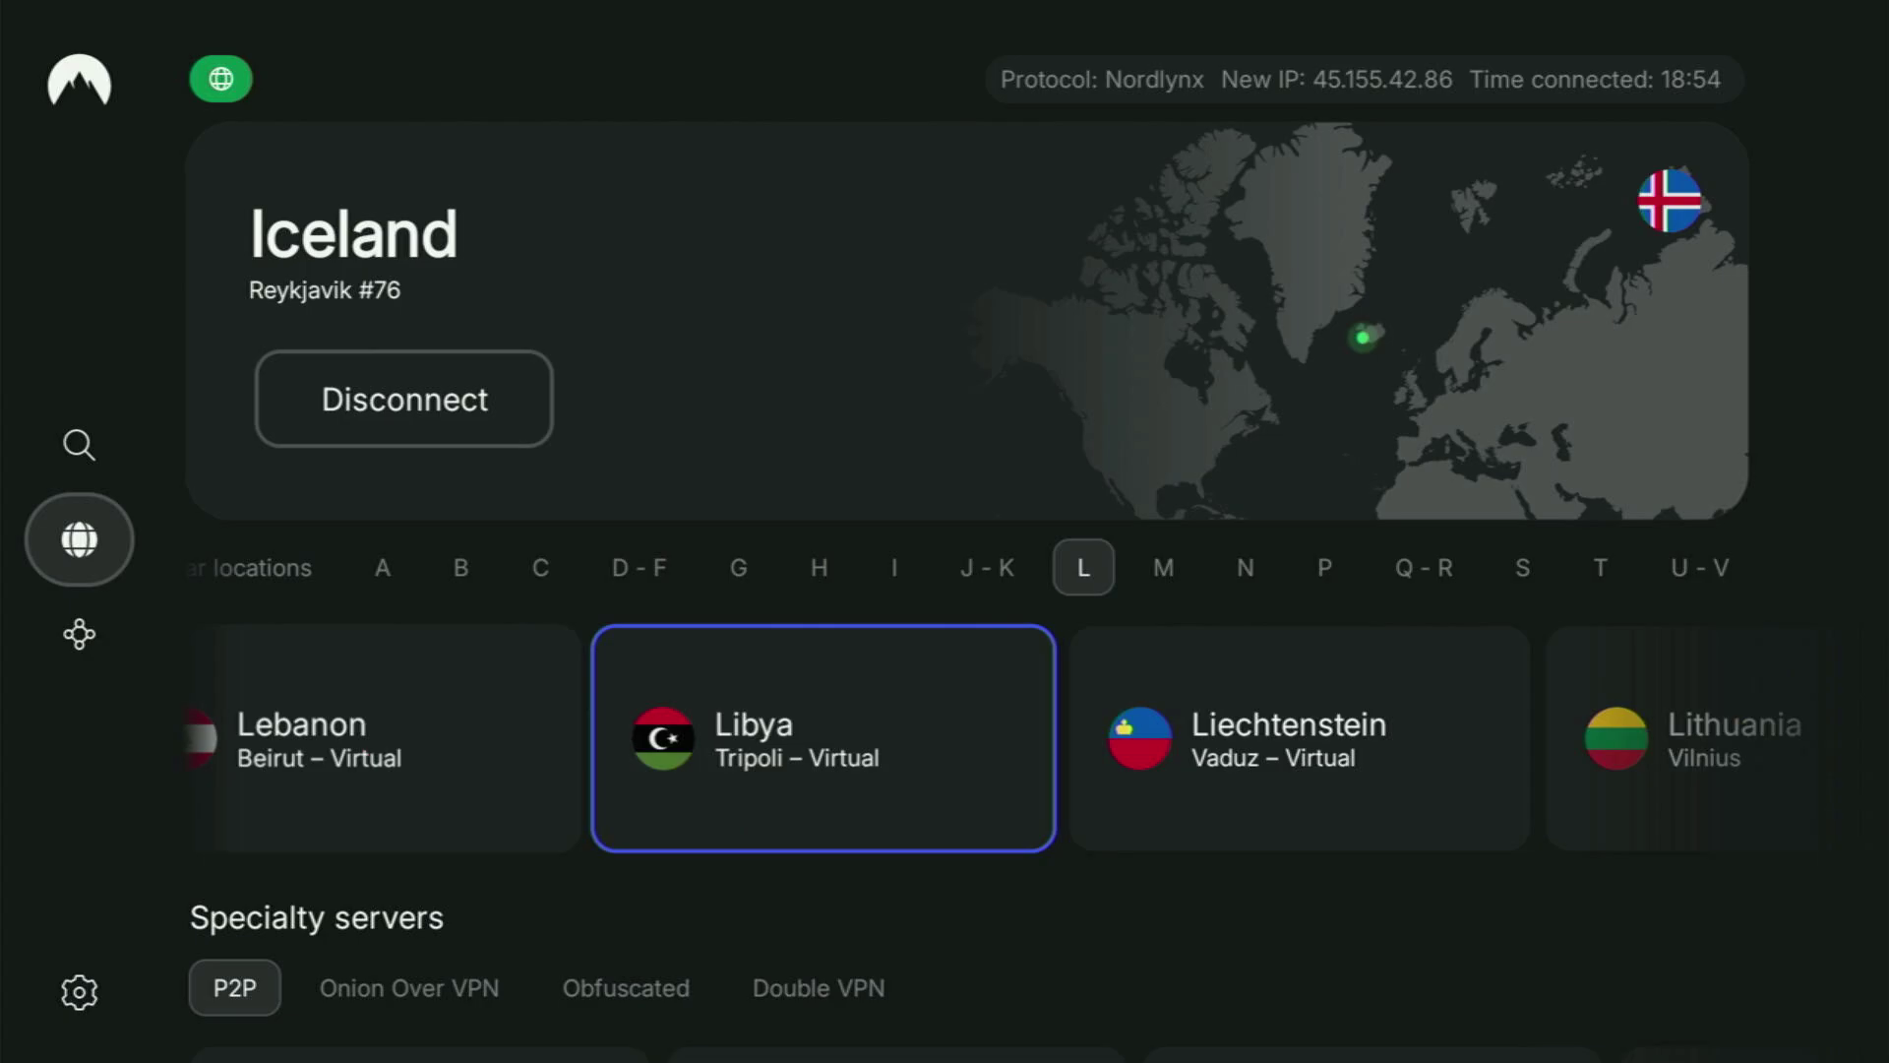
key(Right)
key(Right)
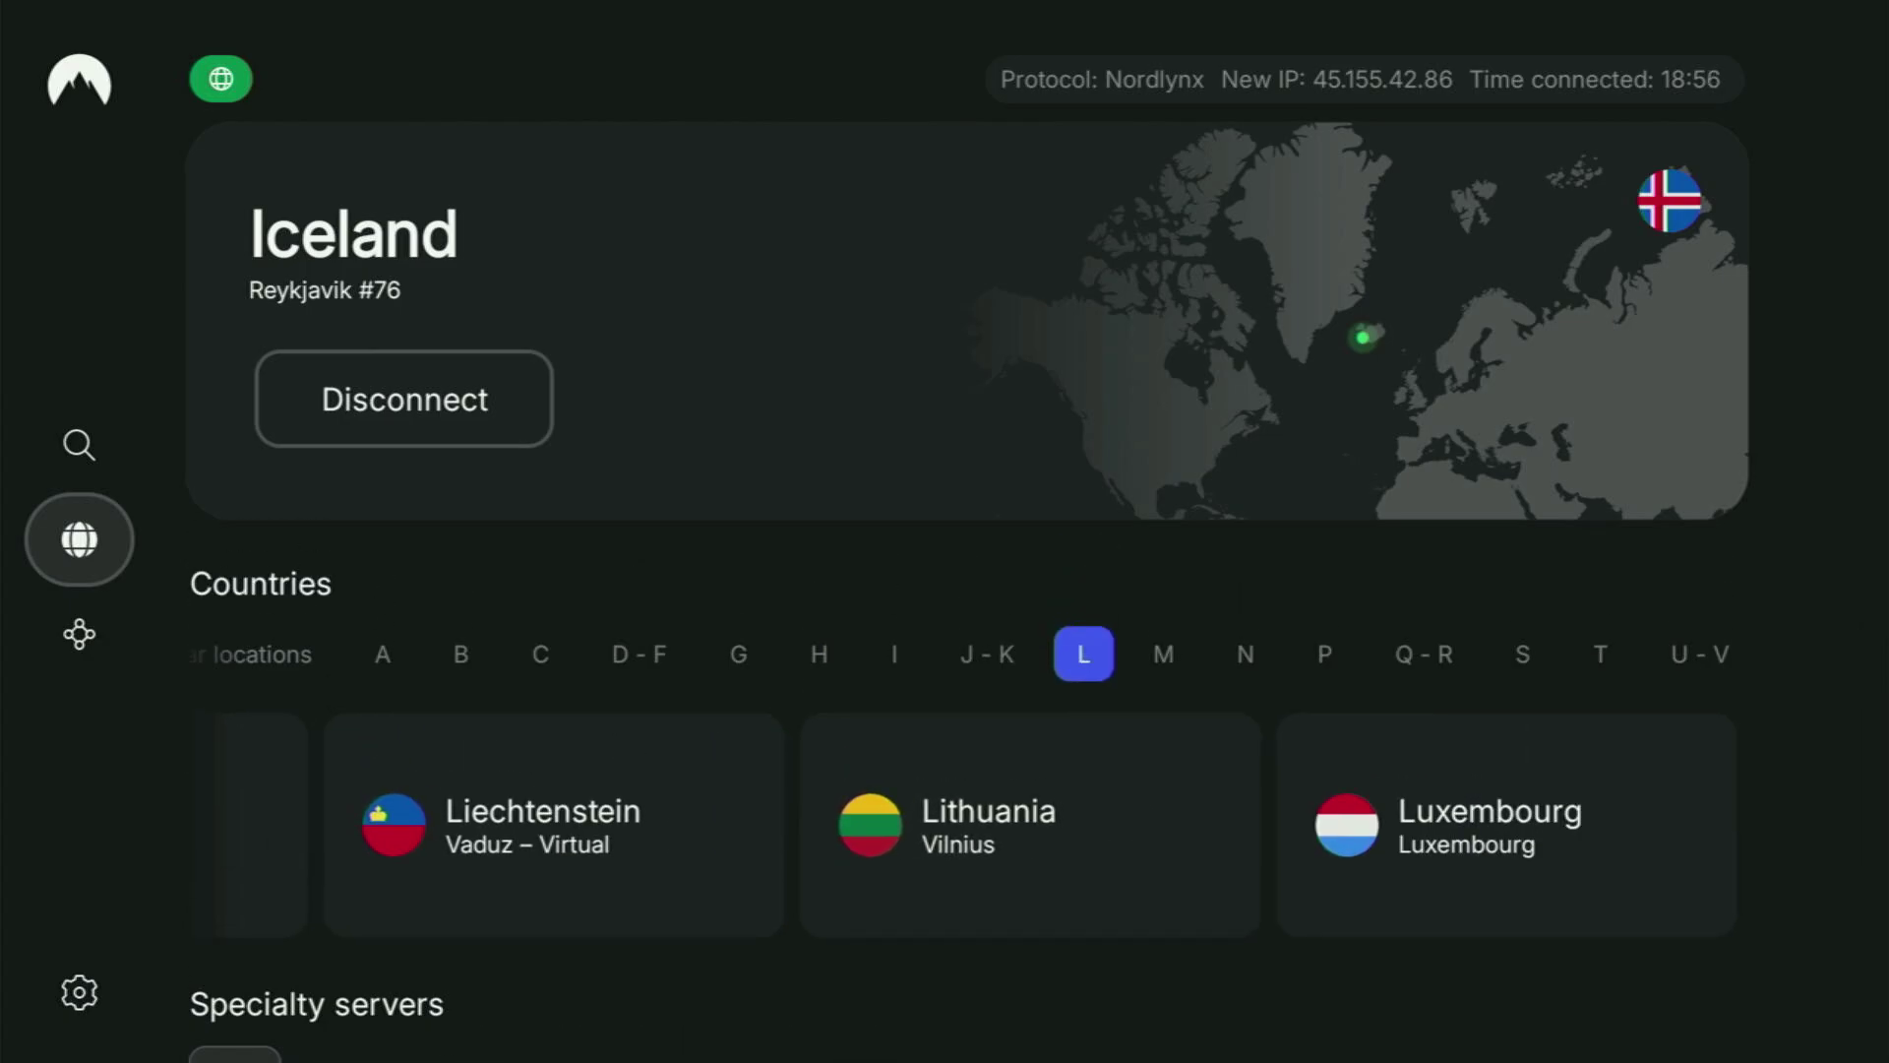
Continue through the M and N countries to the Norway server option
click(1163, 654)
key(Down)
key(Right)
key(Right)
key(Right)
key(Right)
key(Right)
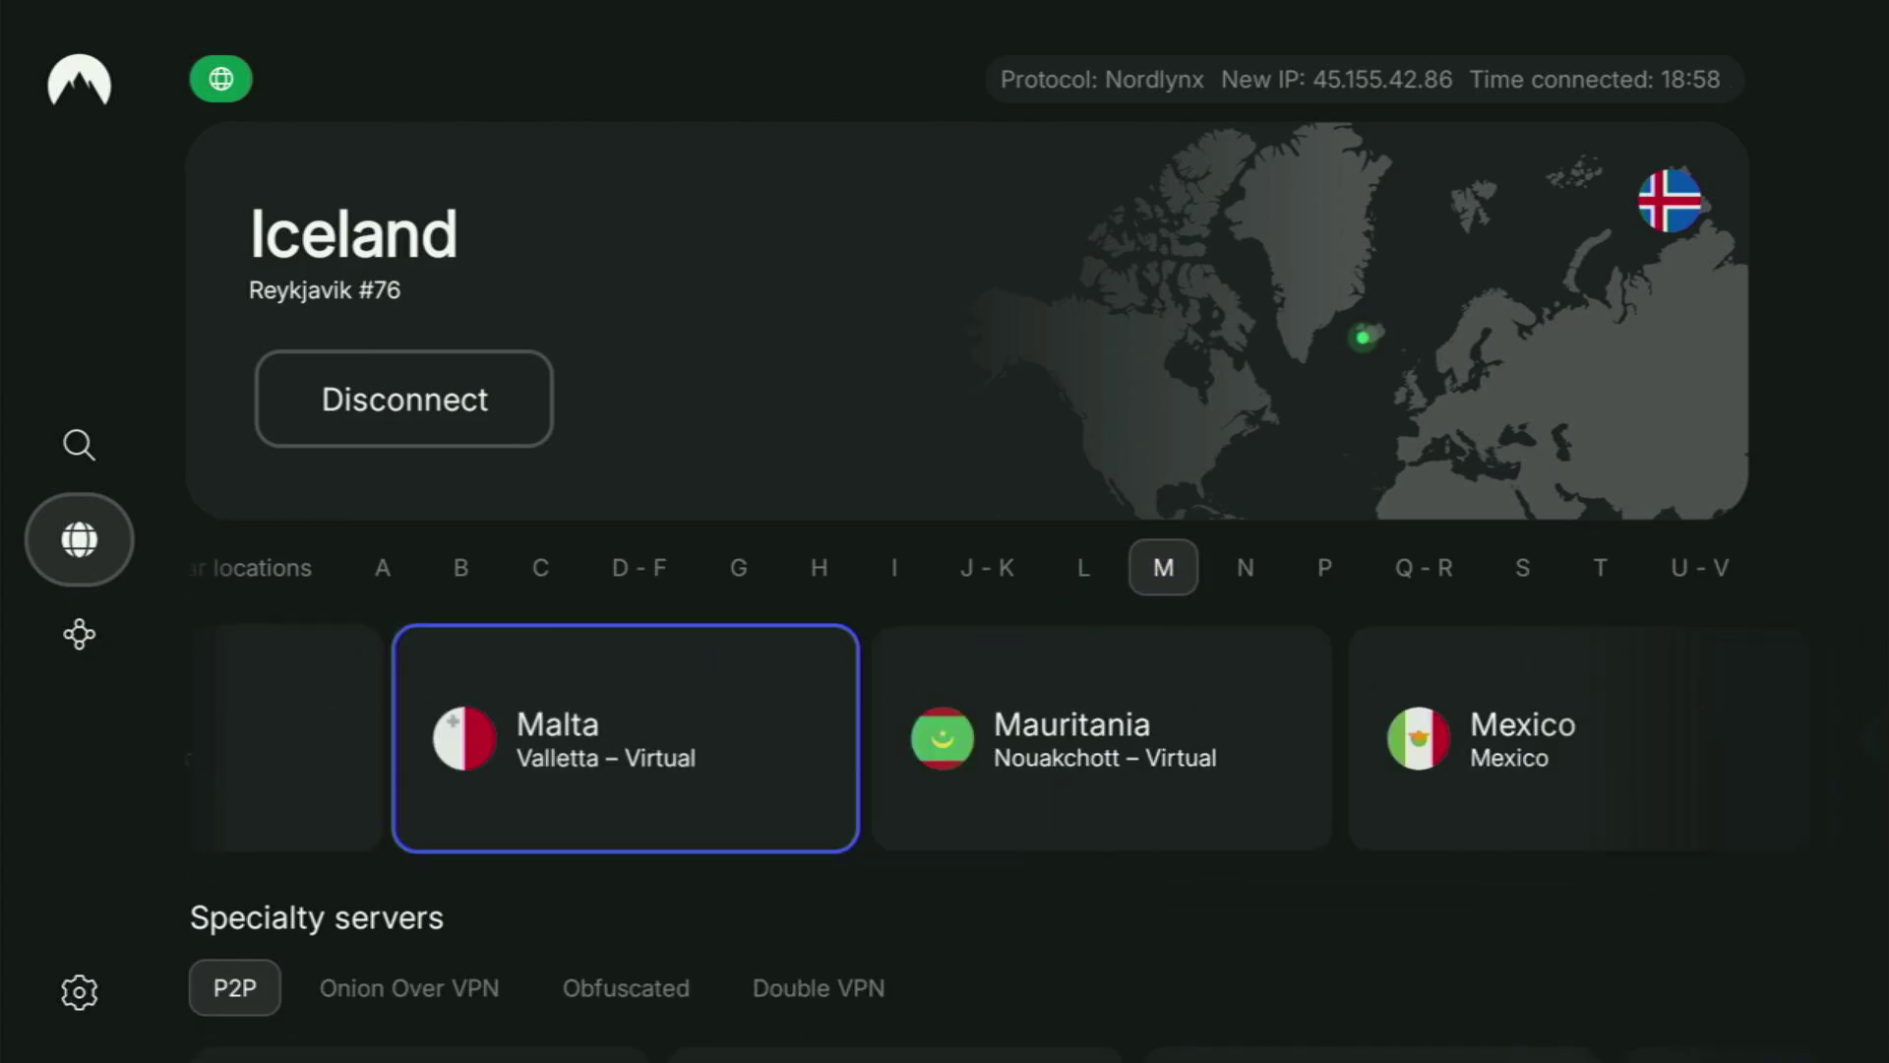
key(Right)
key(Right)
key(Right)
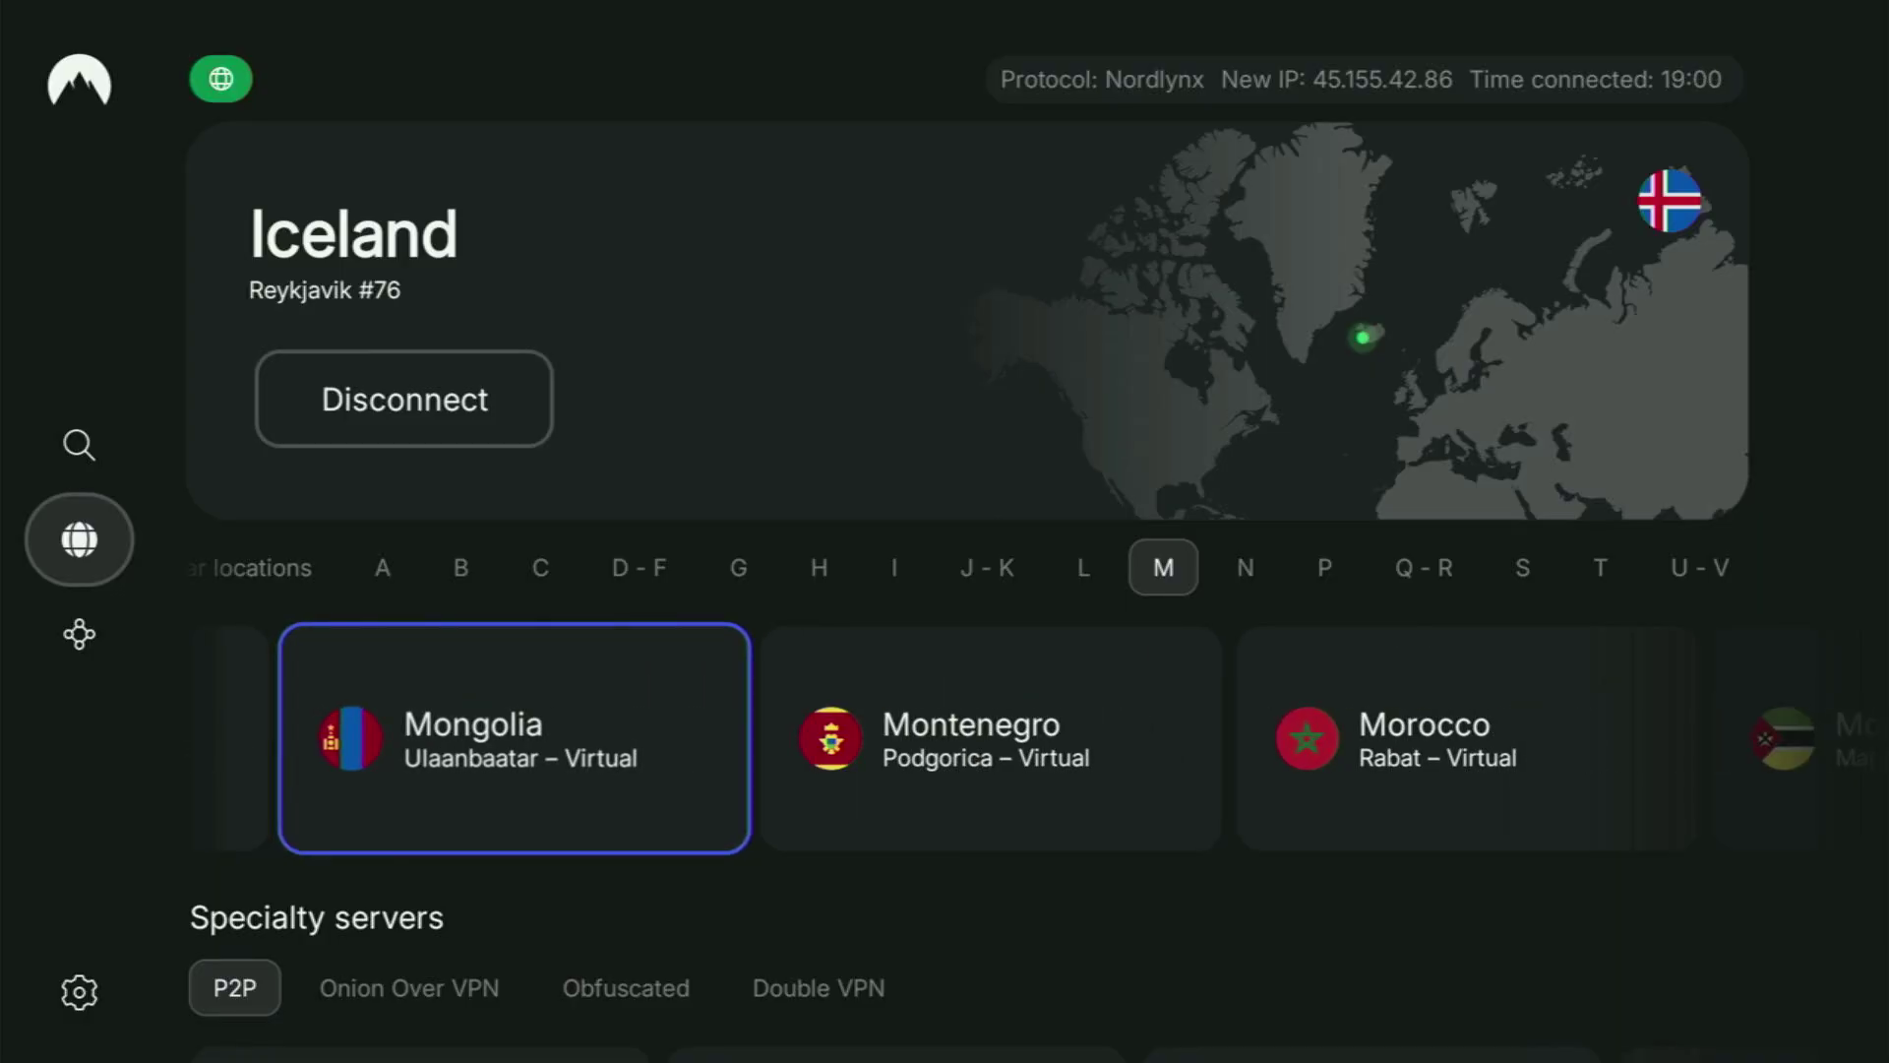
key(Up)
key(Right)
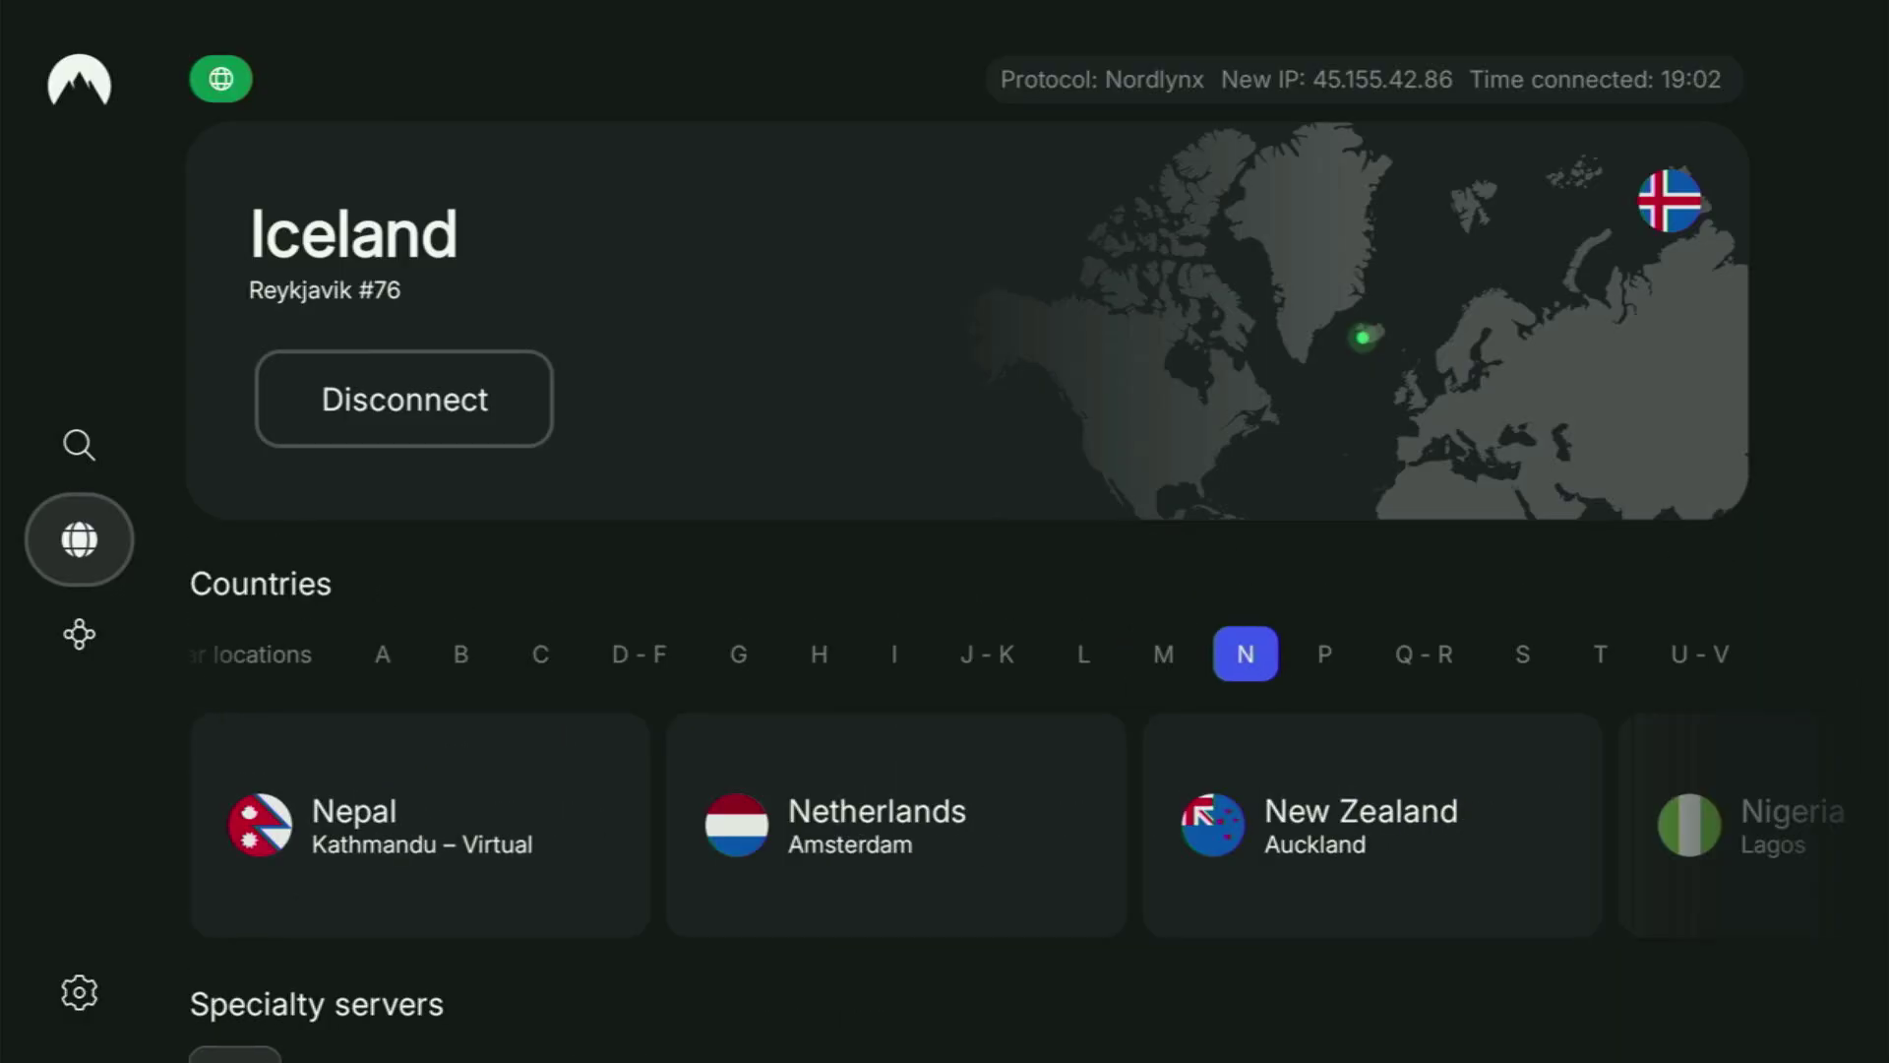
key(Down)
key(Right)
key(Right)
key(Right)
key(Right)
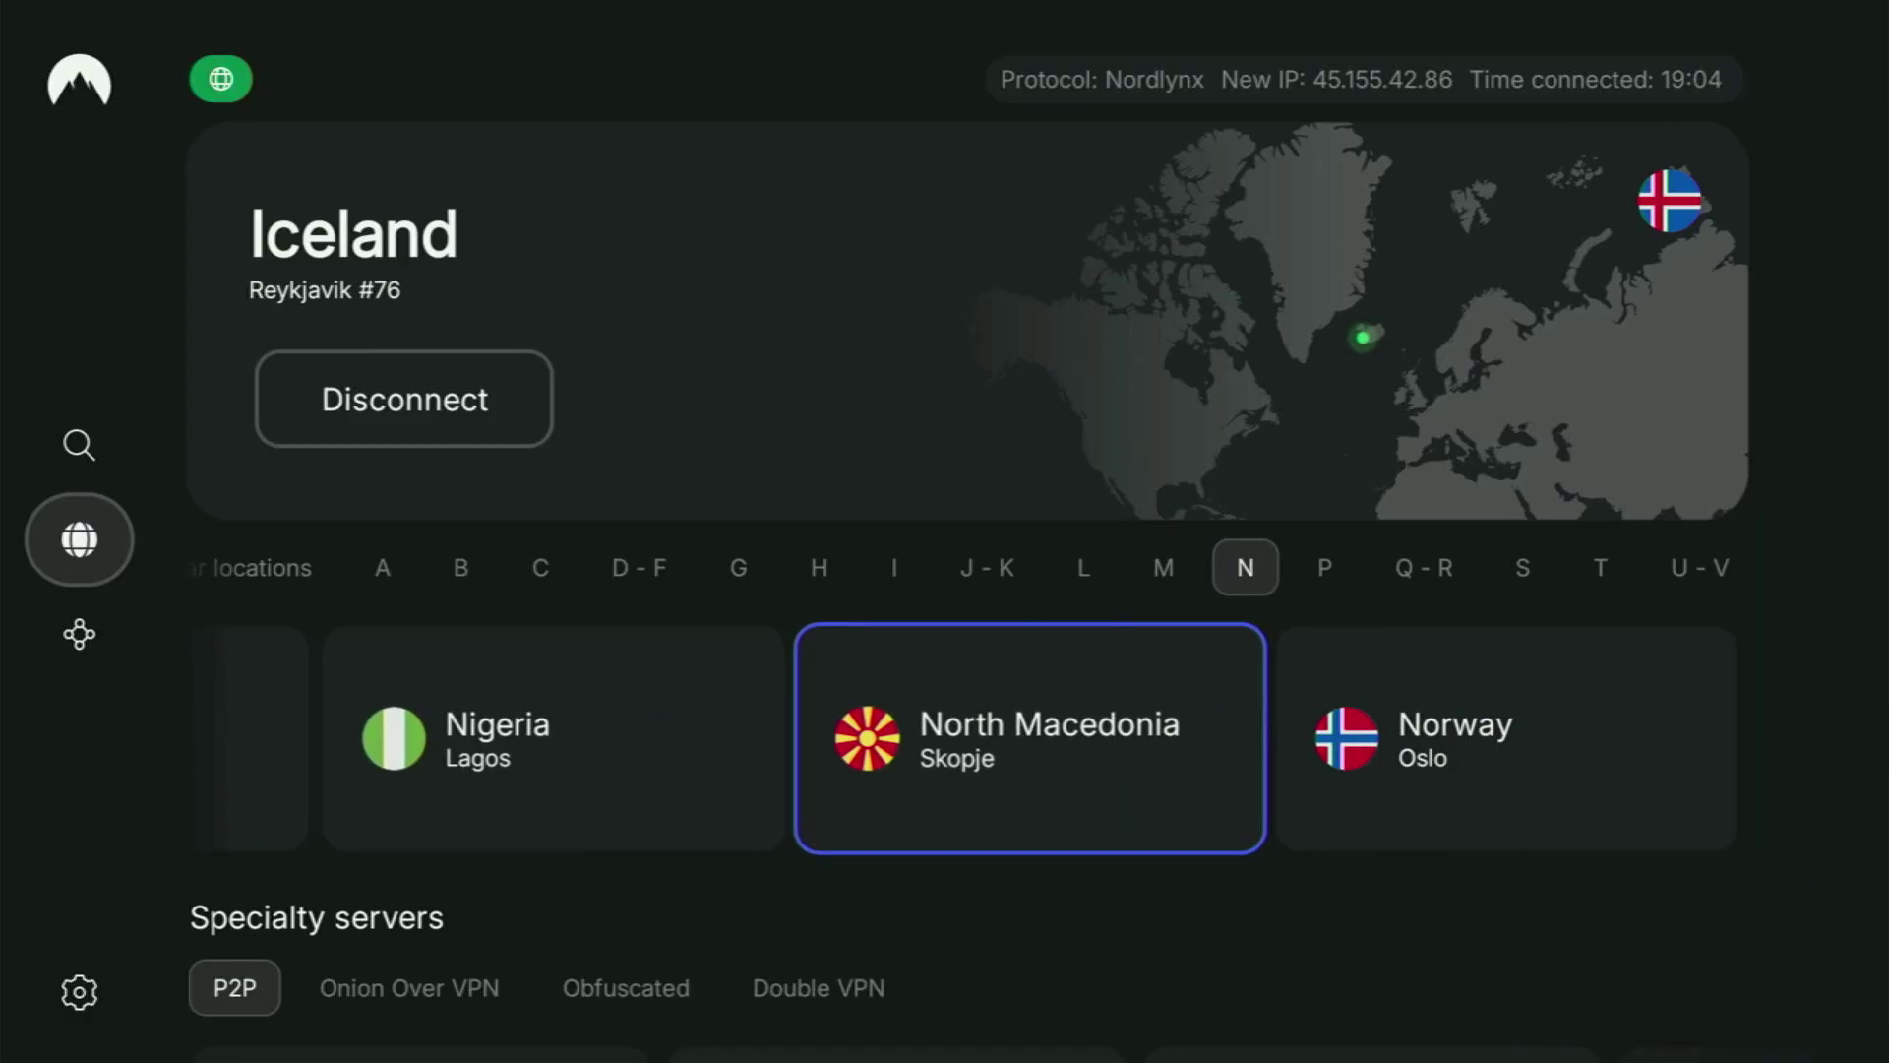
key(Right)
key(Up)
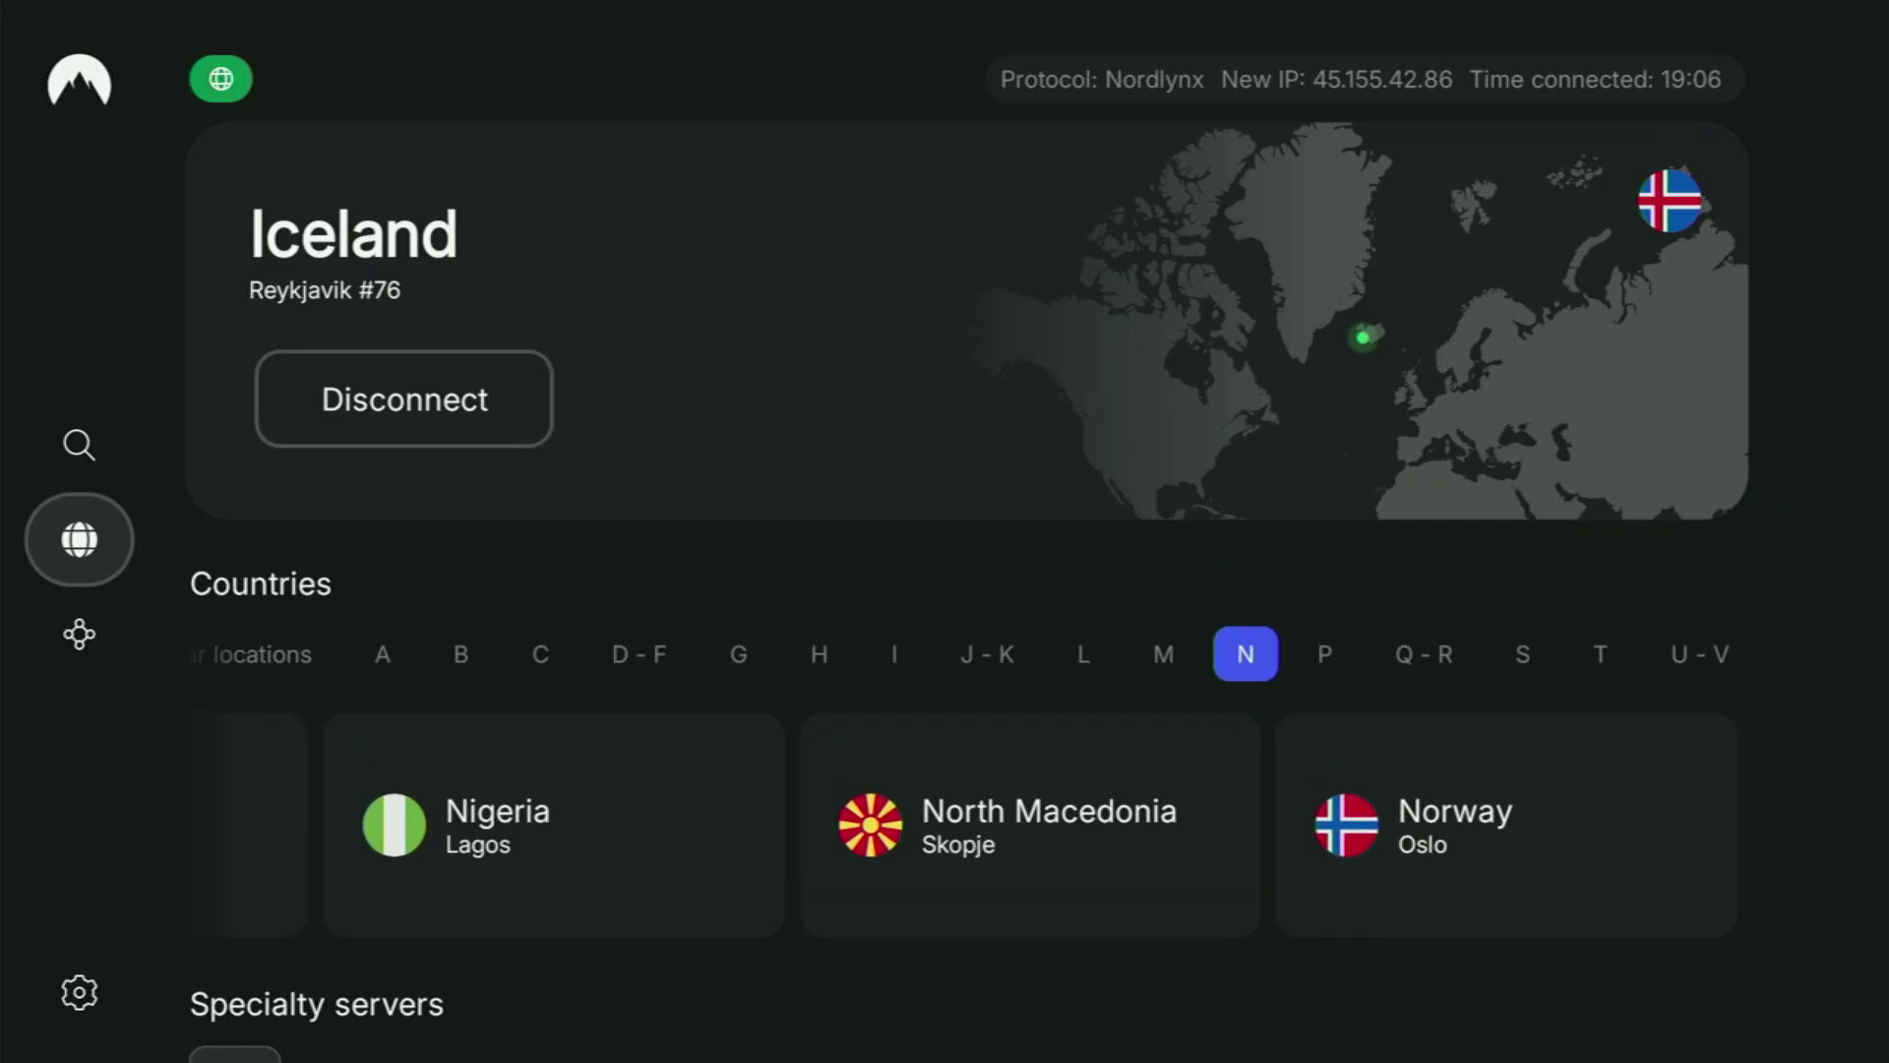
key(Down)
Connect to Norway, then browse the P, Q-R and S country tabs to Singapore
key(Return)
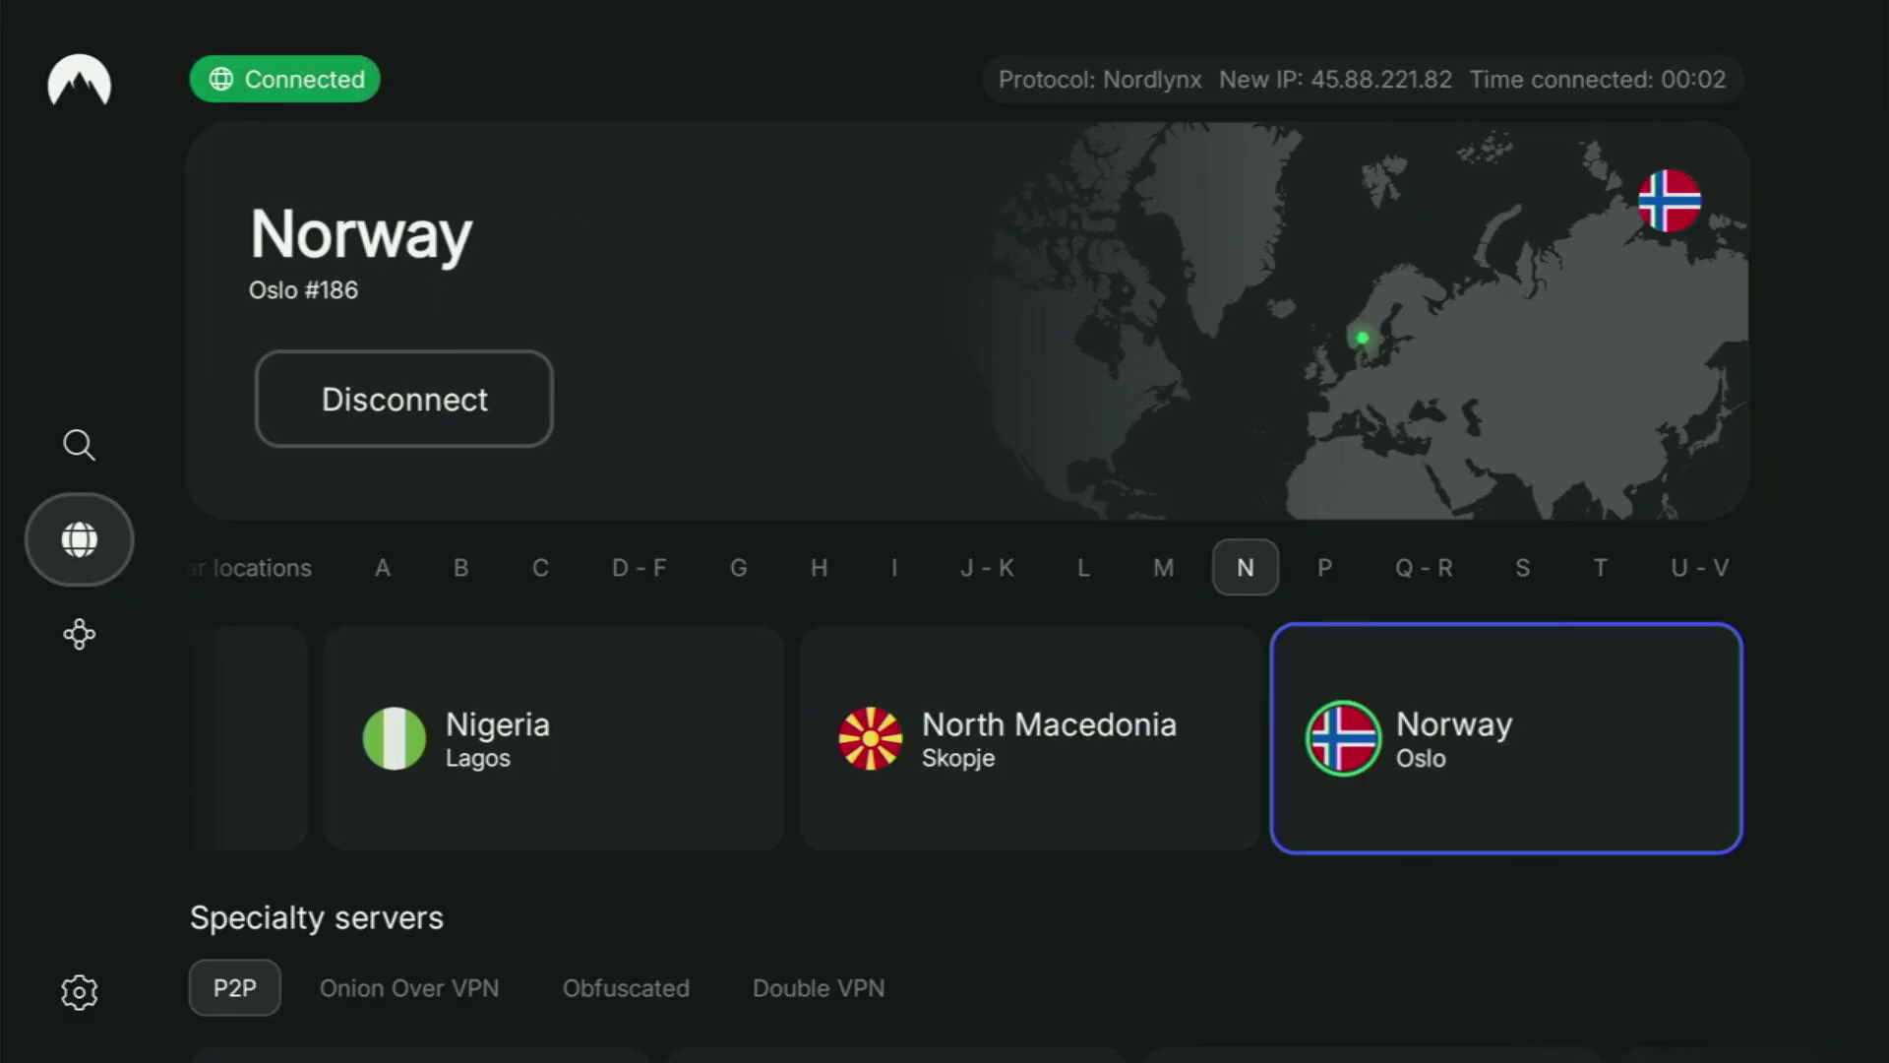
key(Up)
key(Right)
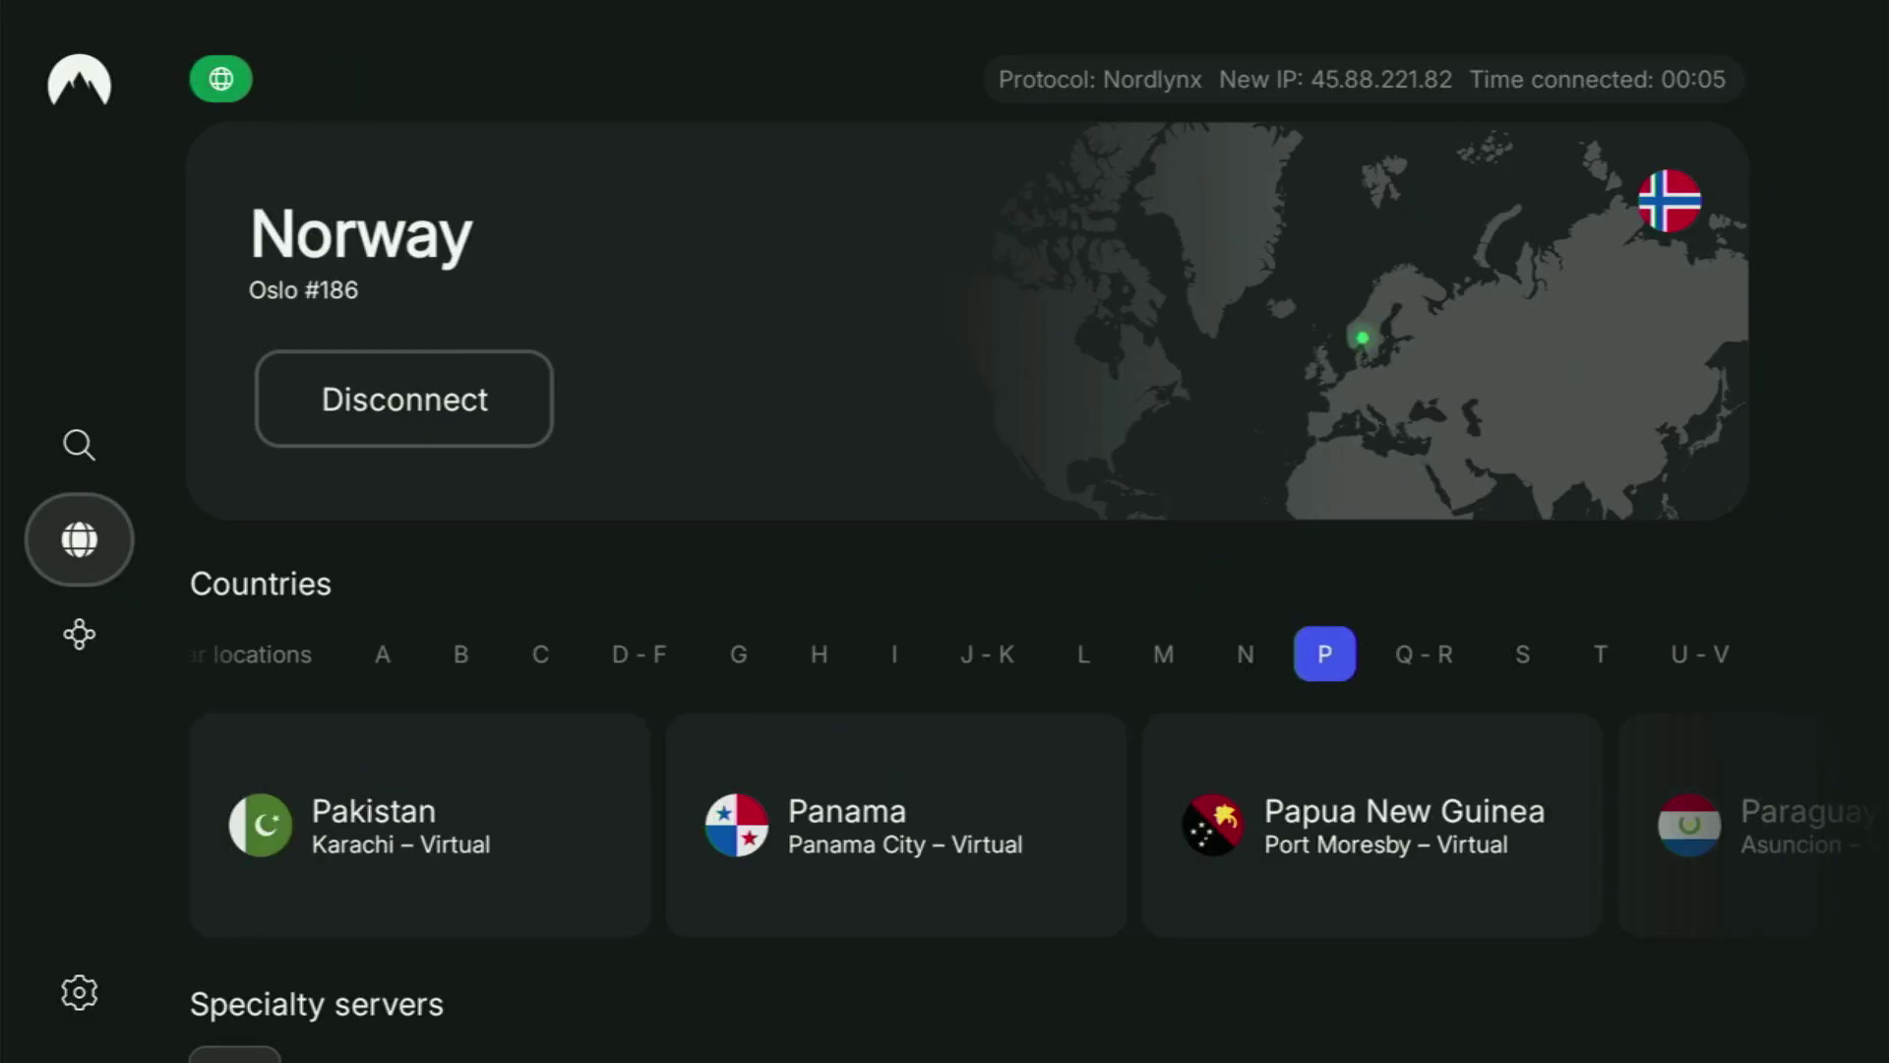
key(Right)
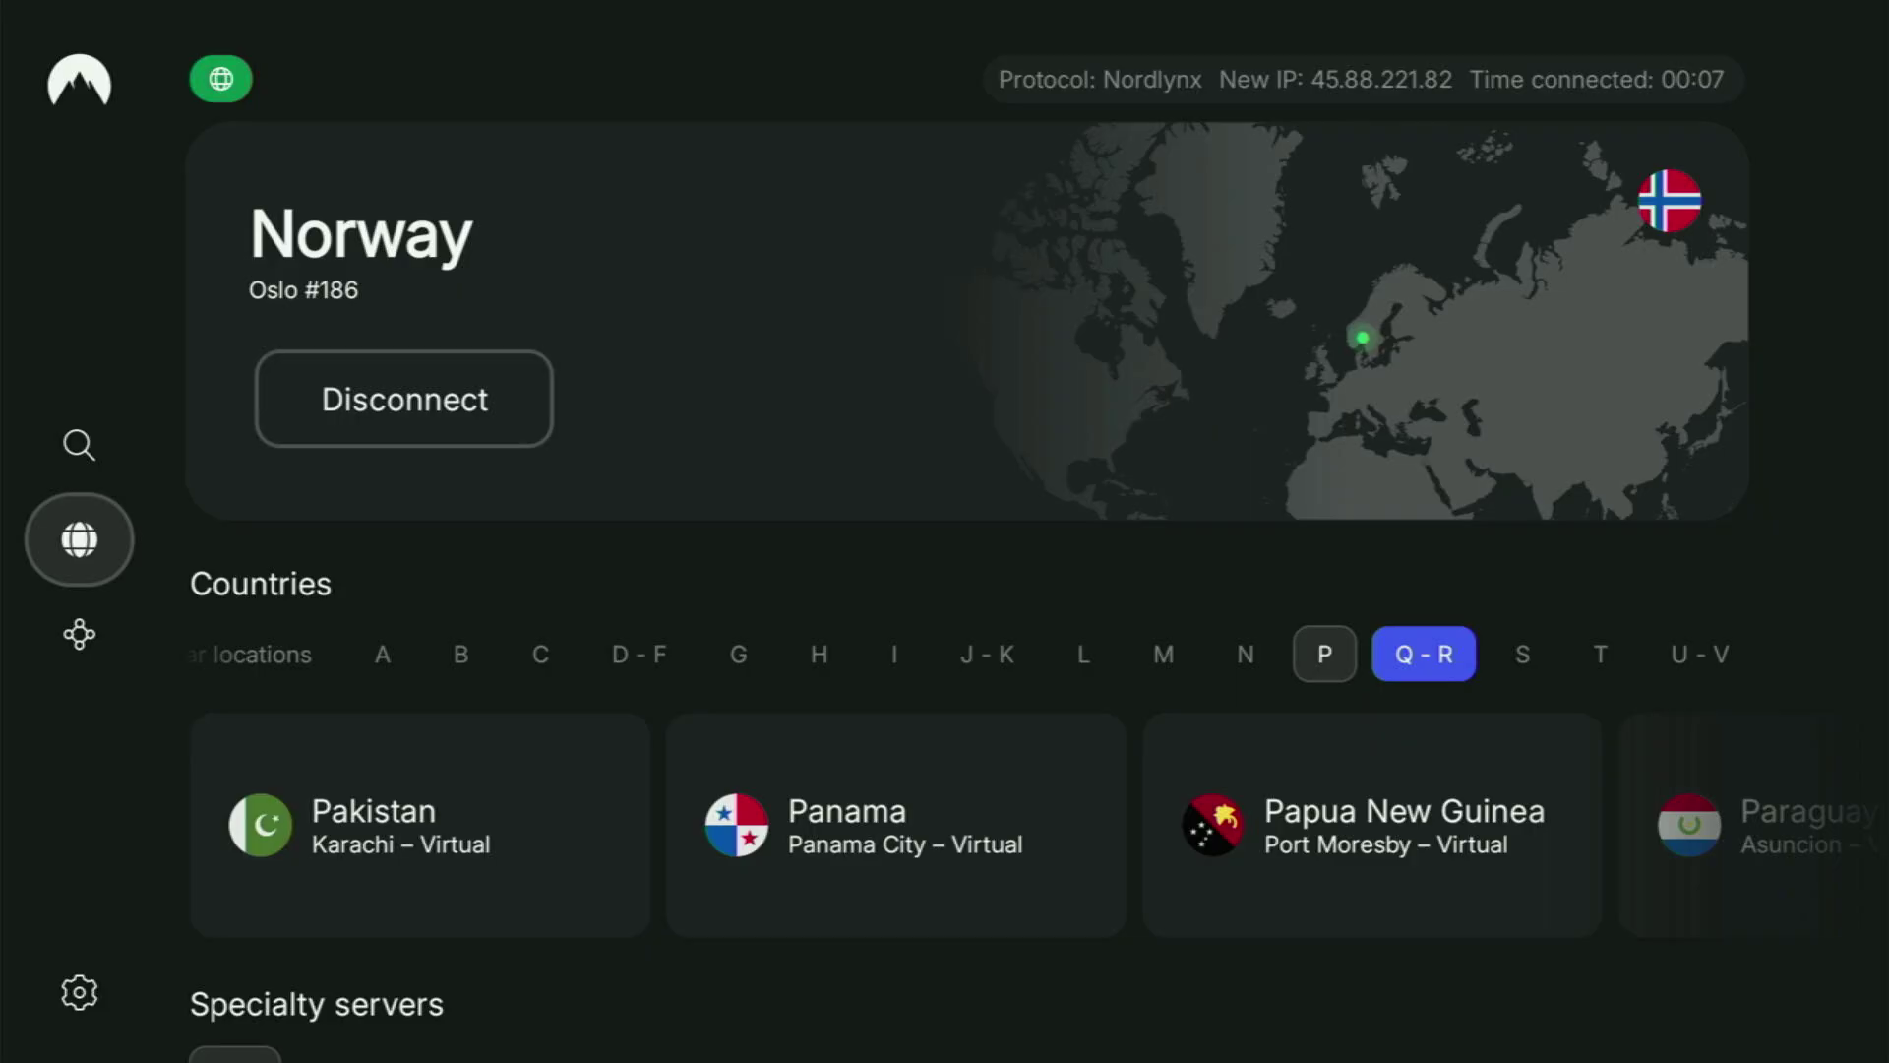
key(Up)
key(Down)
key(Down)
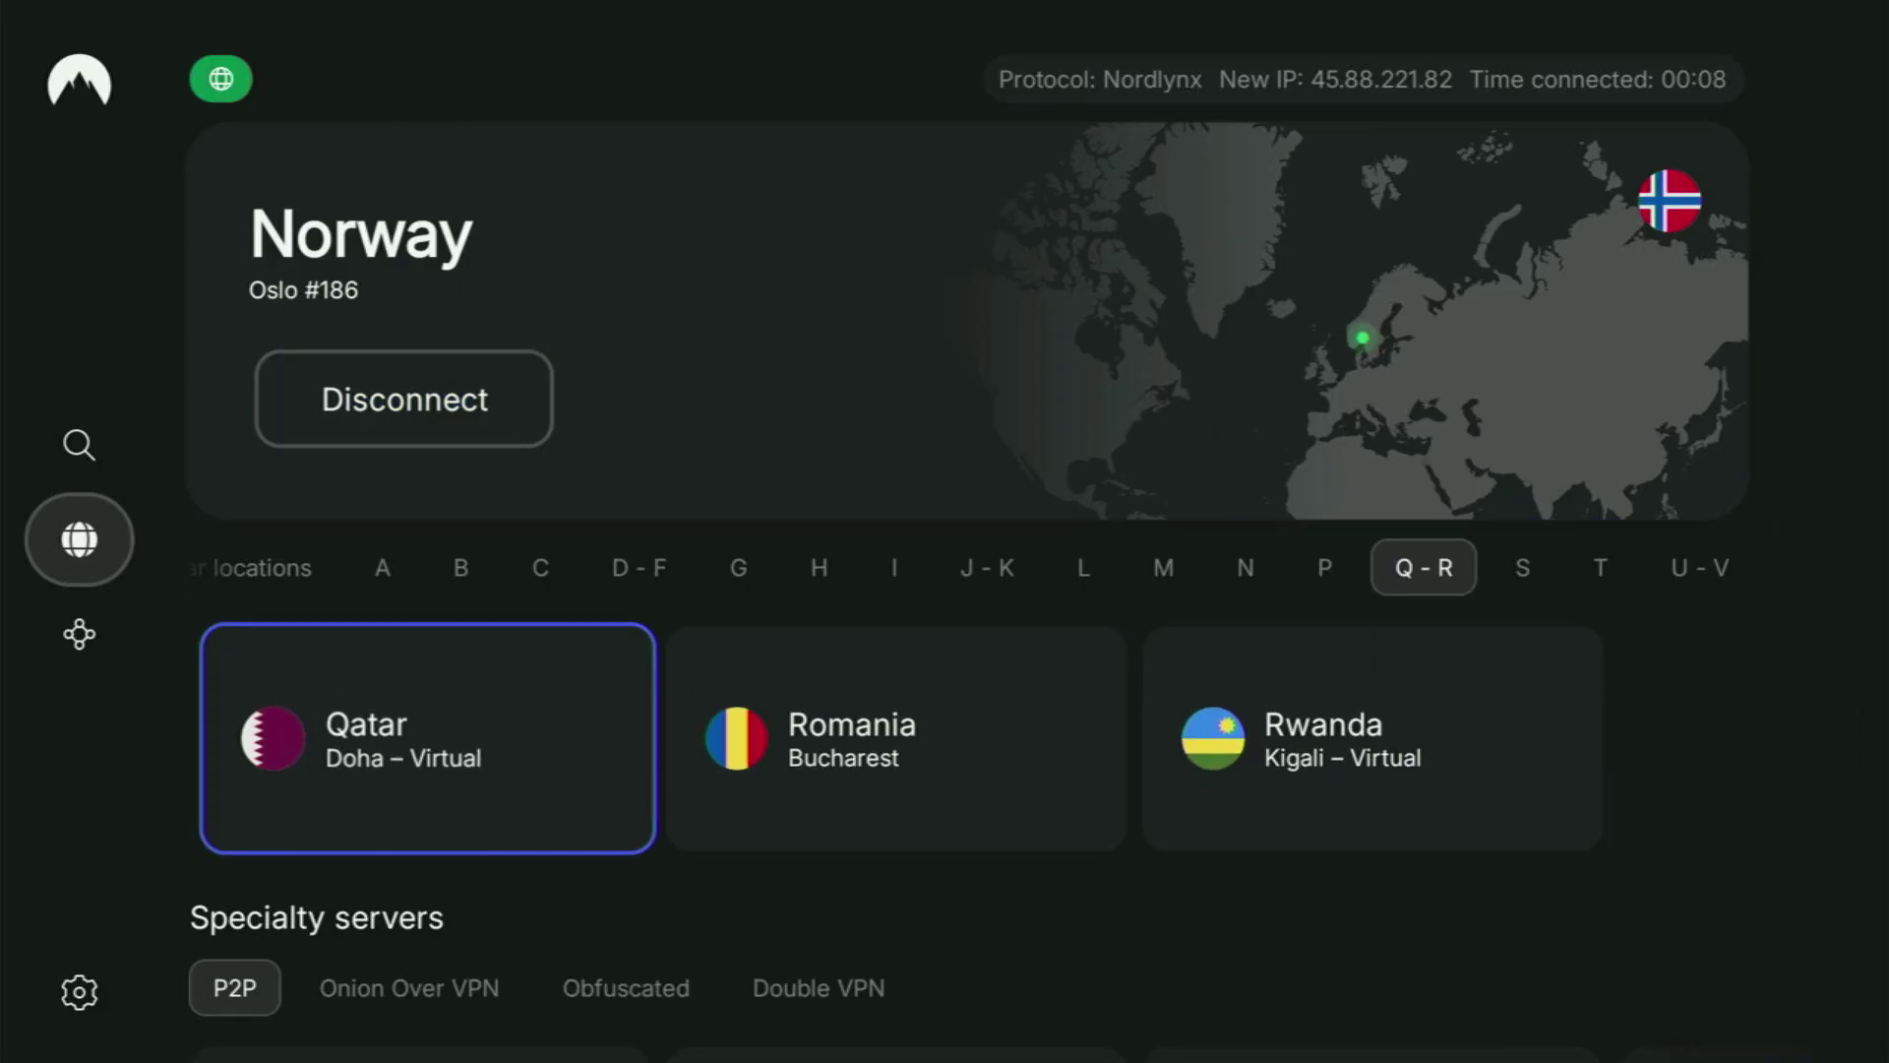
key(Right)
key(Right)
key(Up)
key(Right)
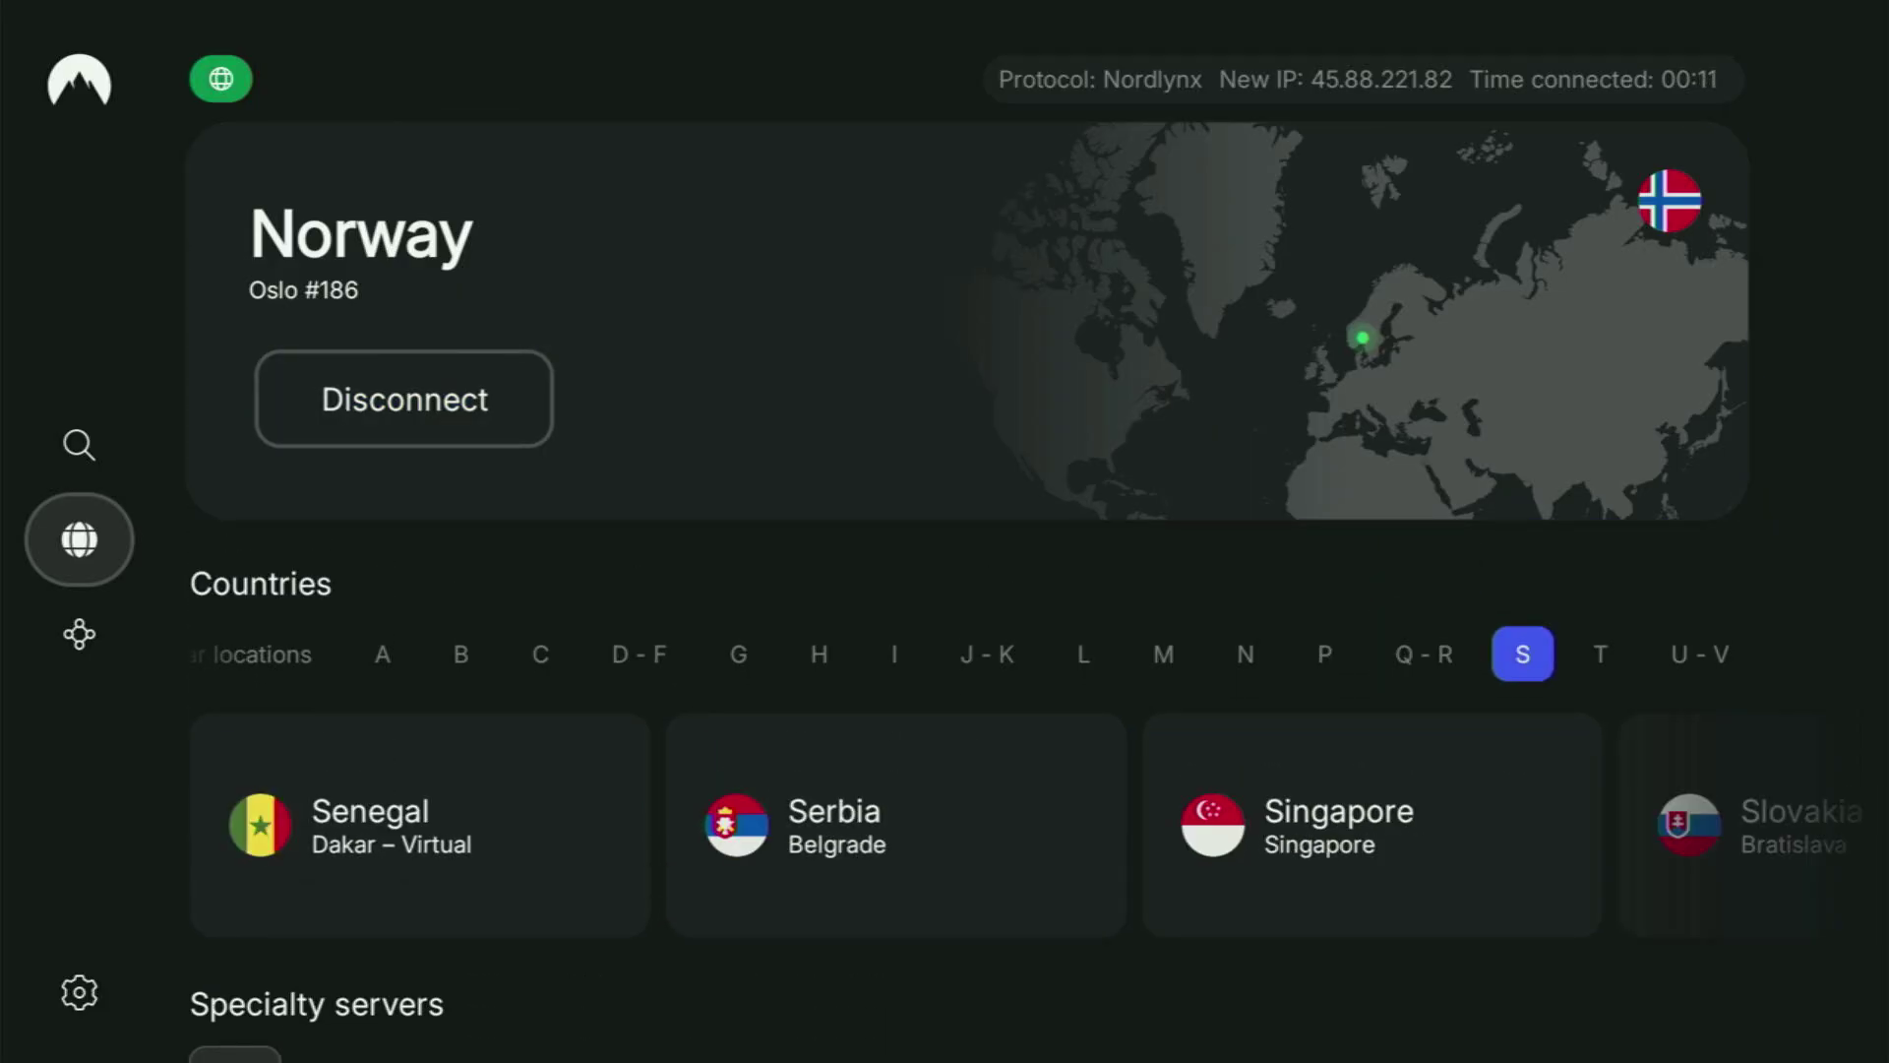
key(Down)
key(Right)
key(Right)
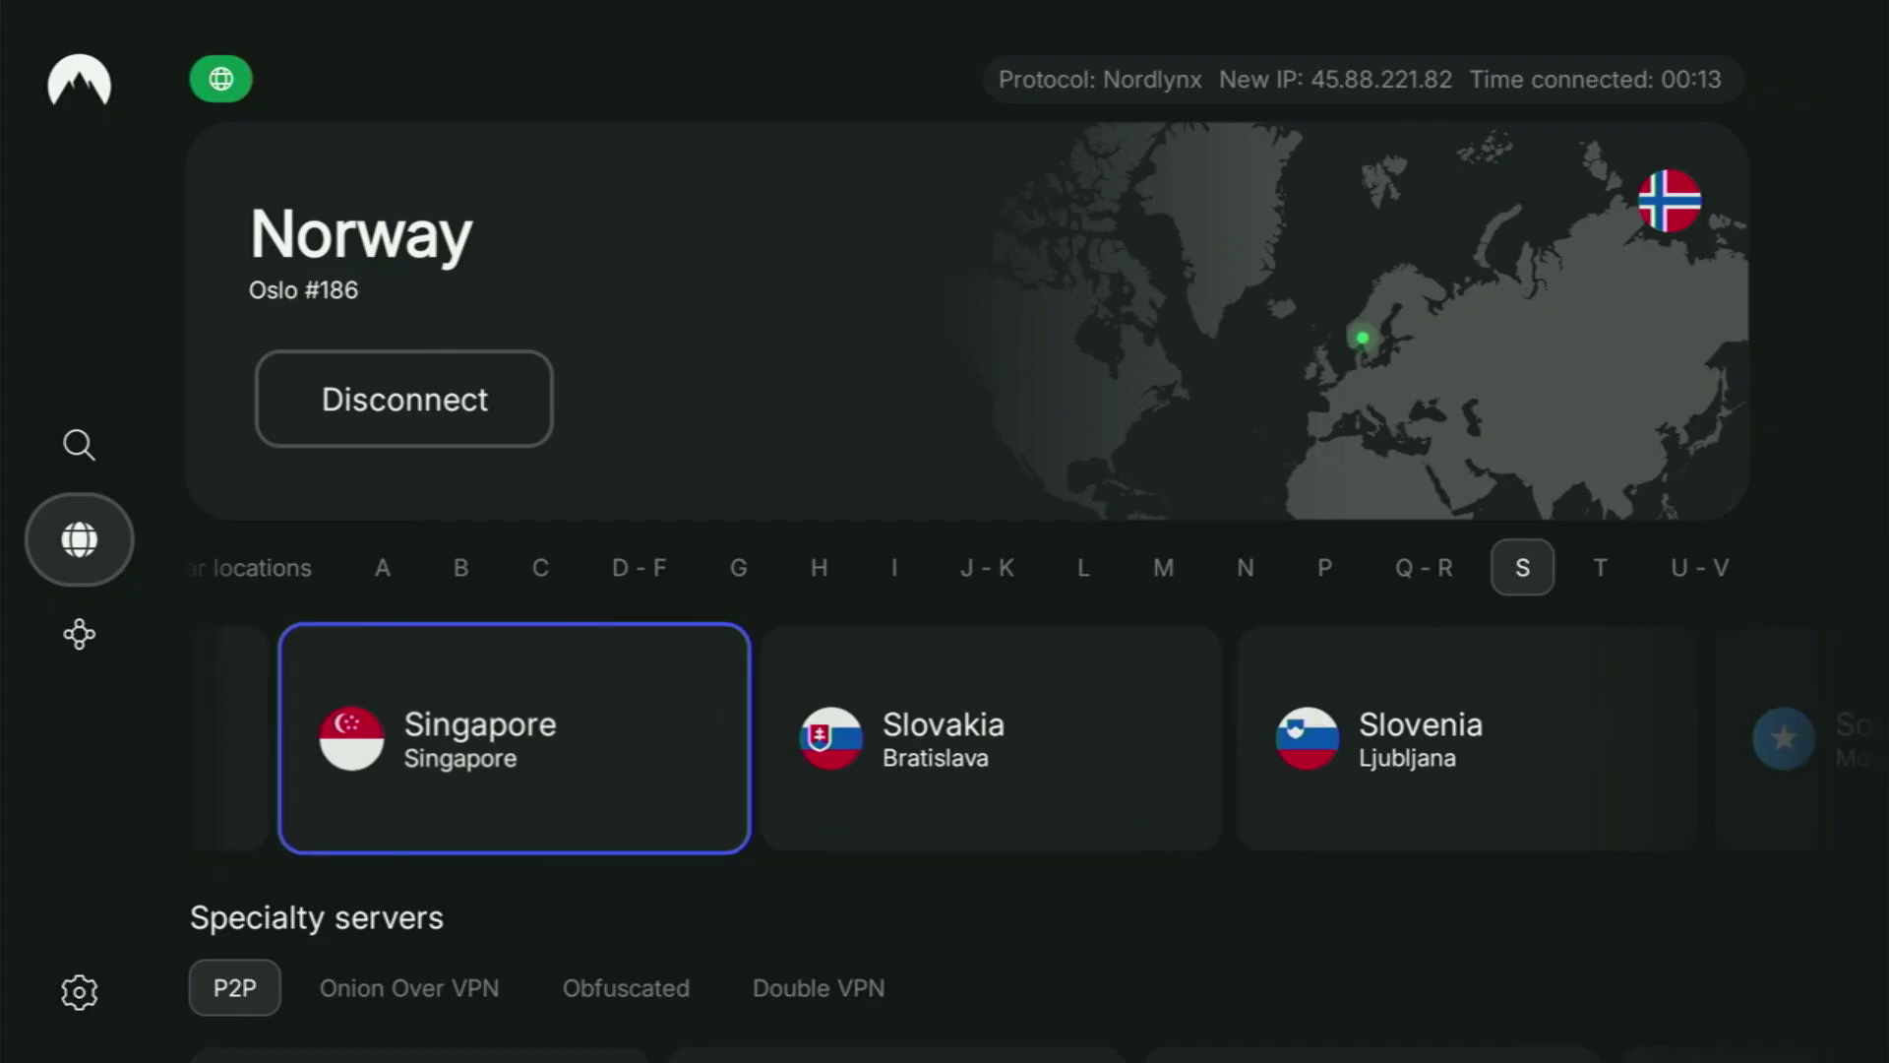
Browse the P2P specialty server countries through Angola to Armenia
key(Down)
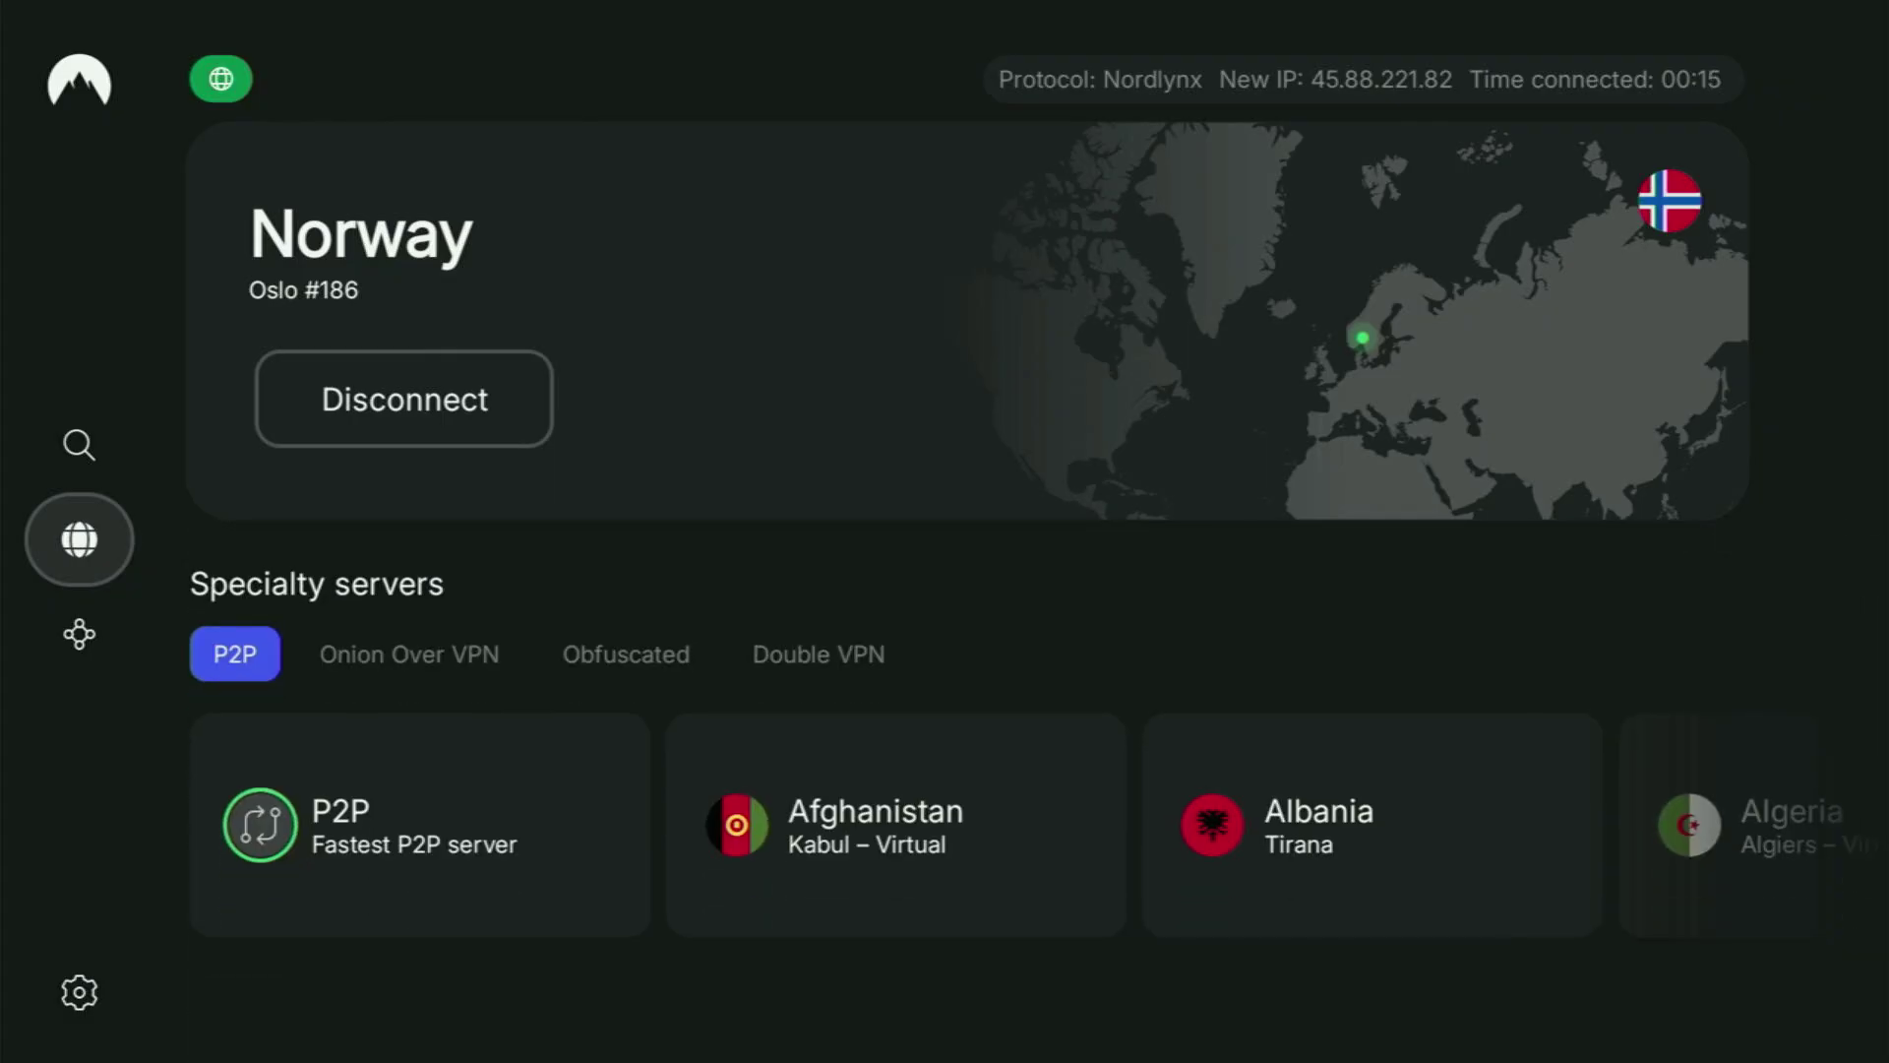
key(Down)
key(Right)
key(Right)
key(Right)
key(Right)
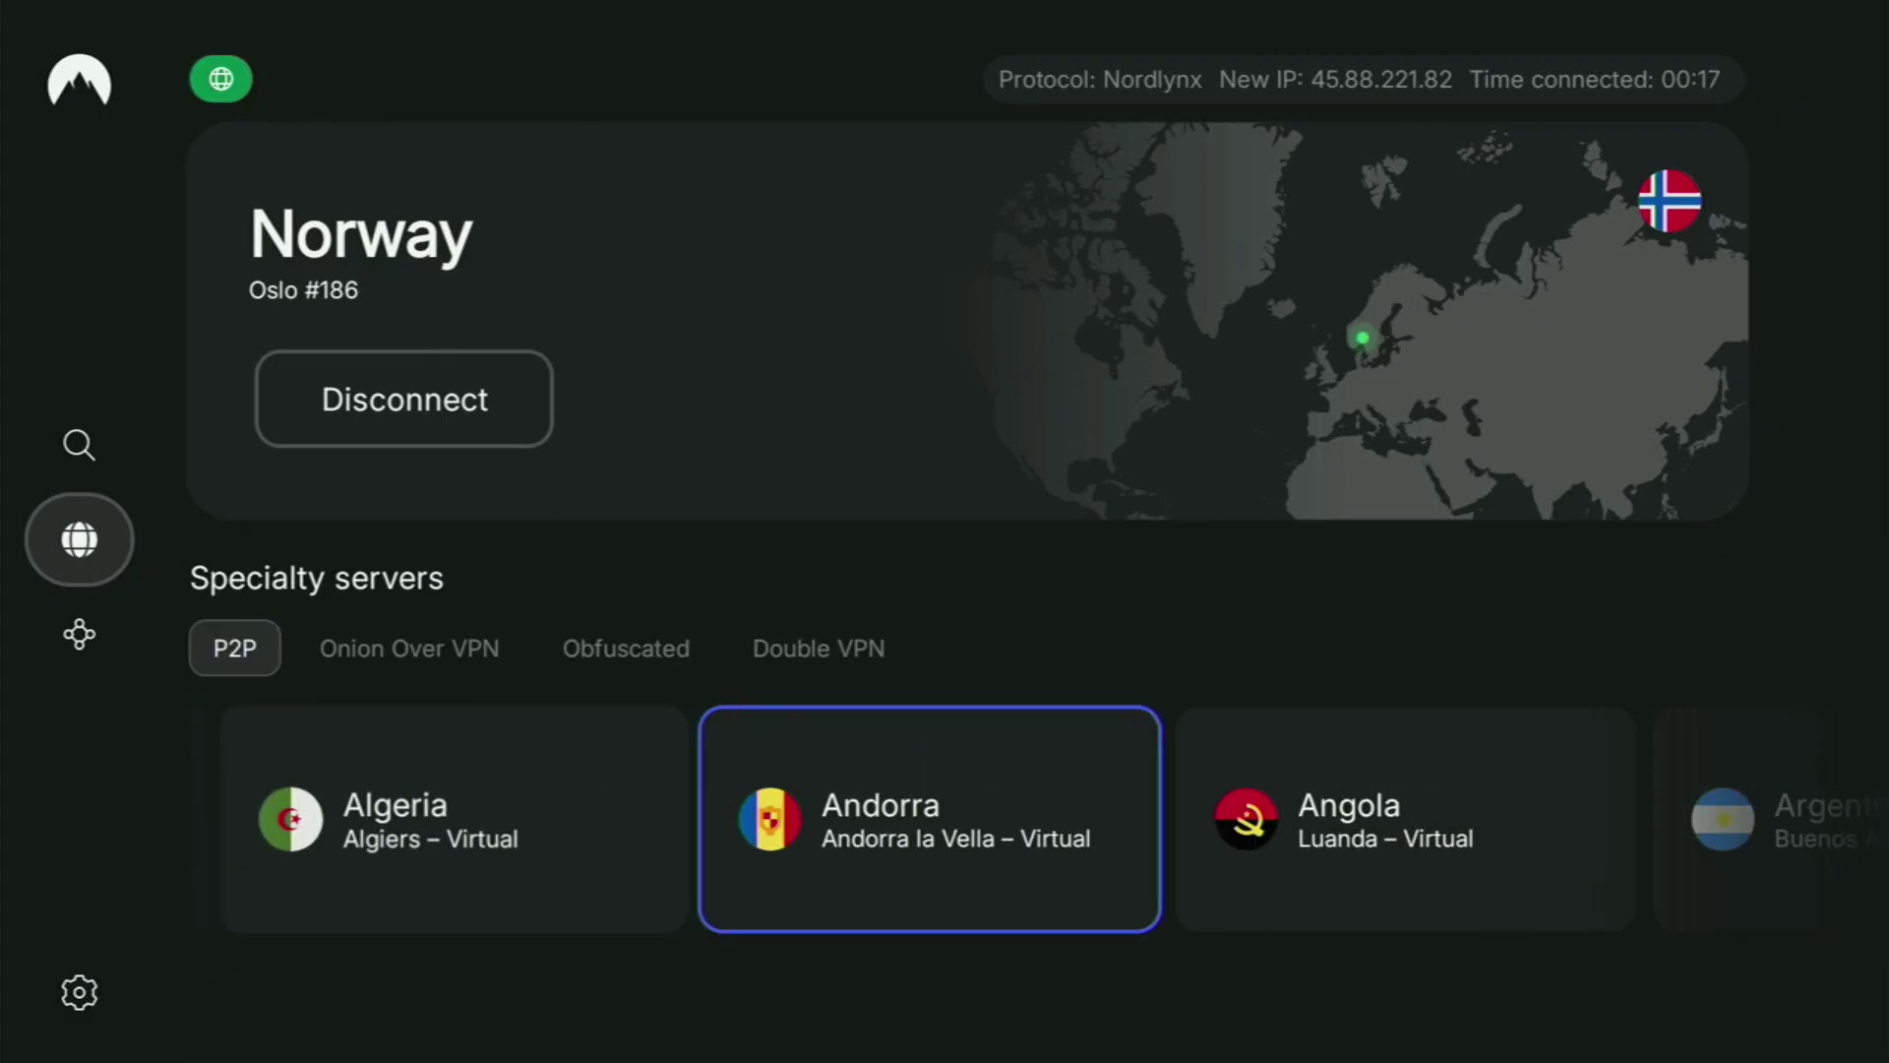
key(Right)
key(Right)
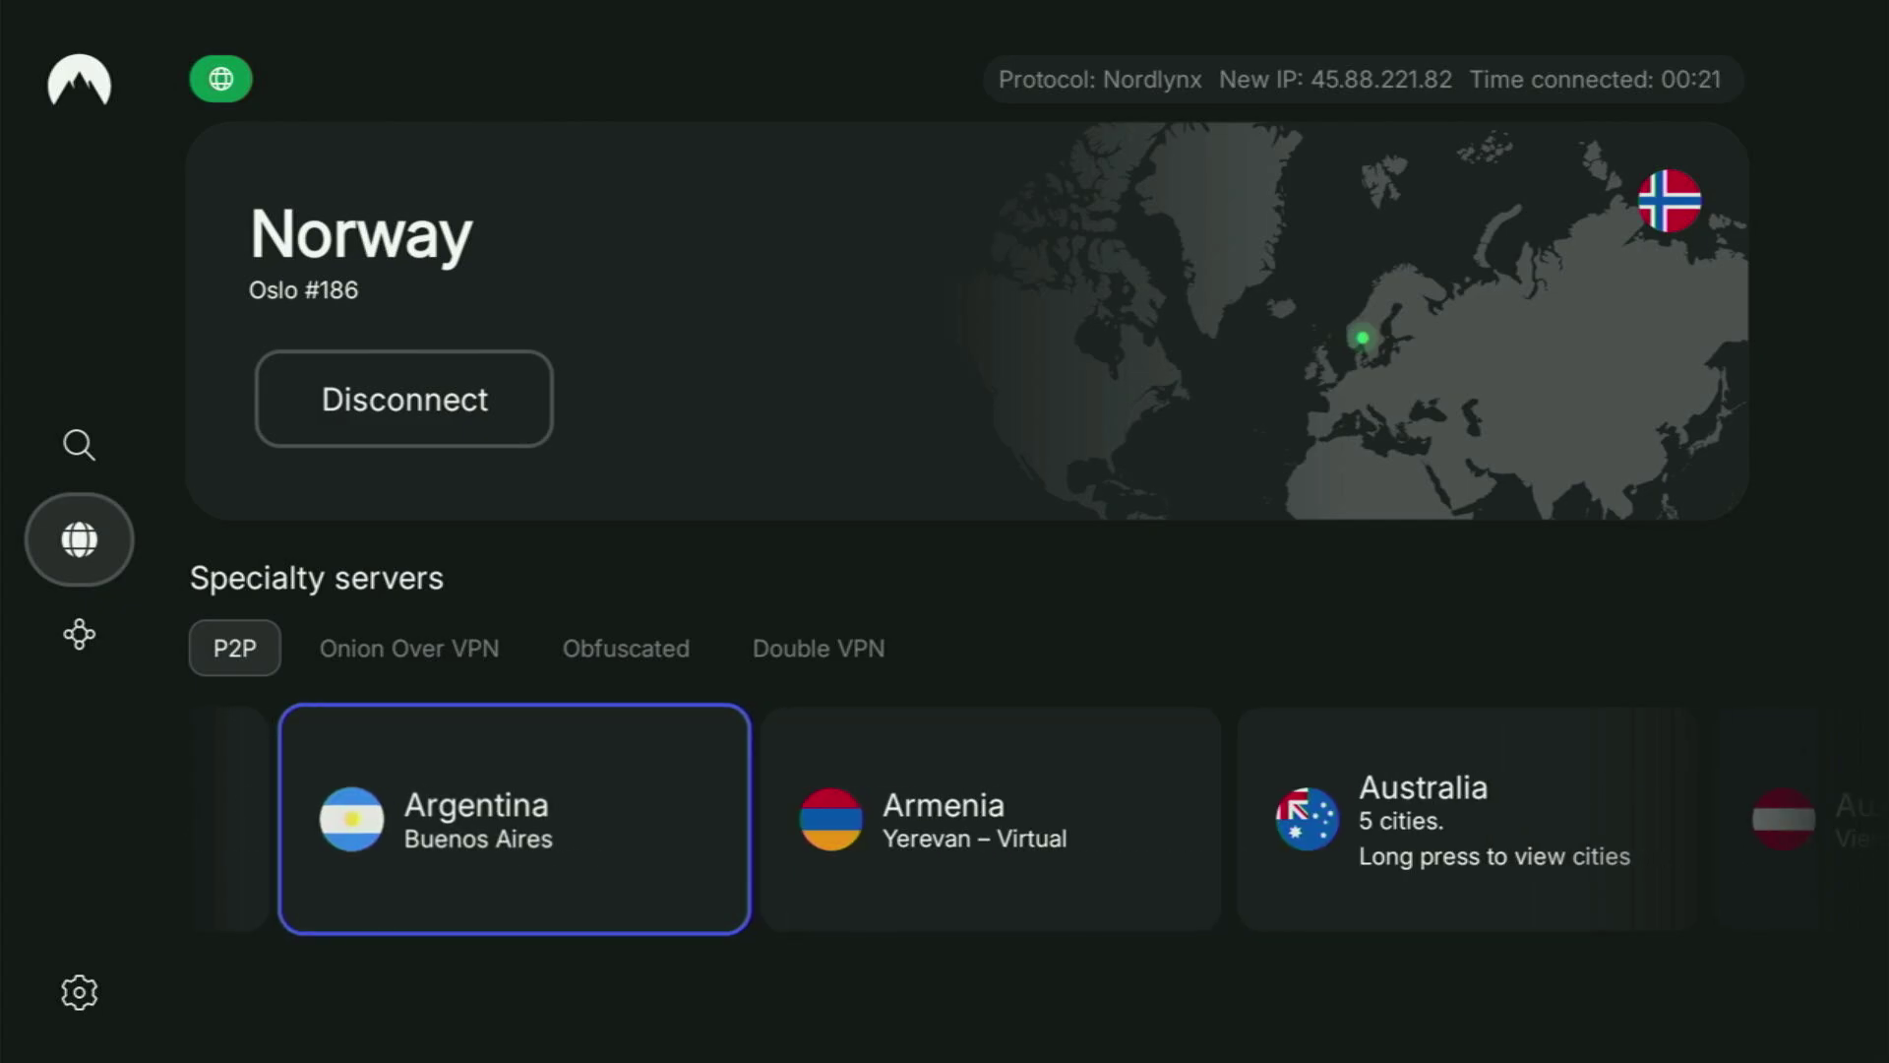
key(Right)
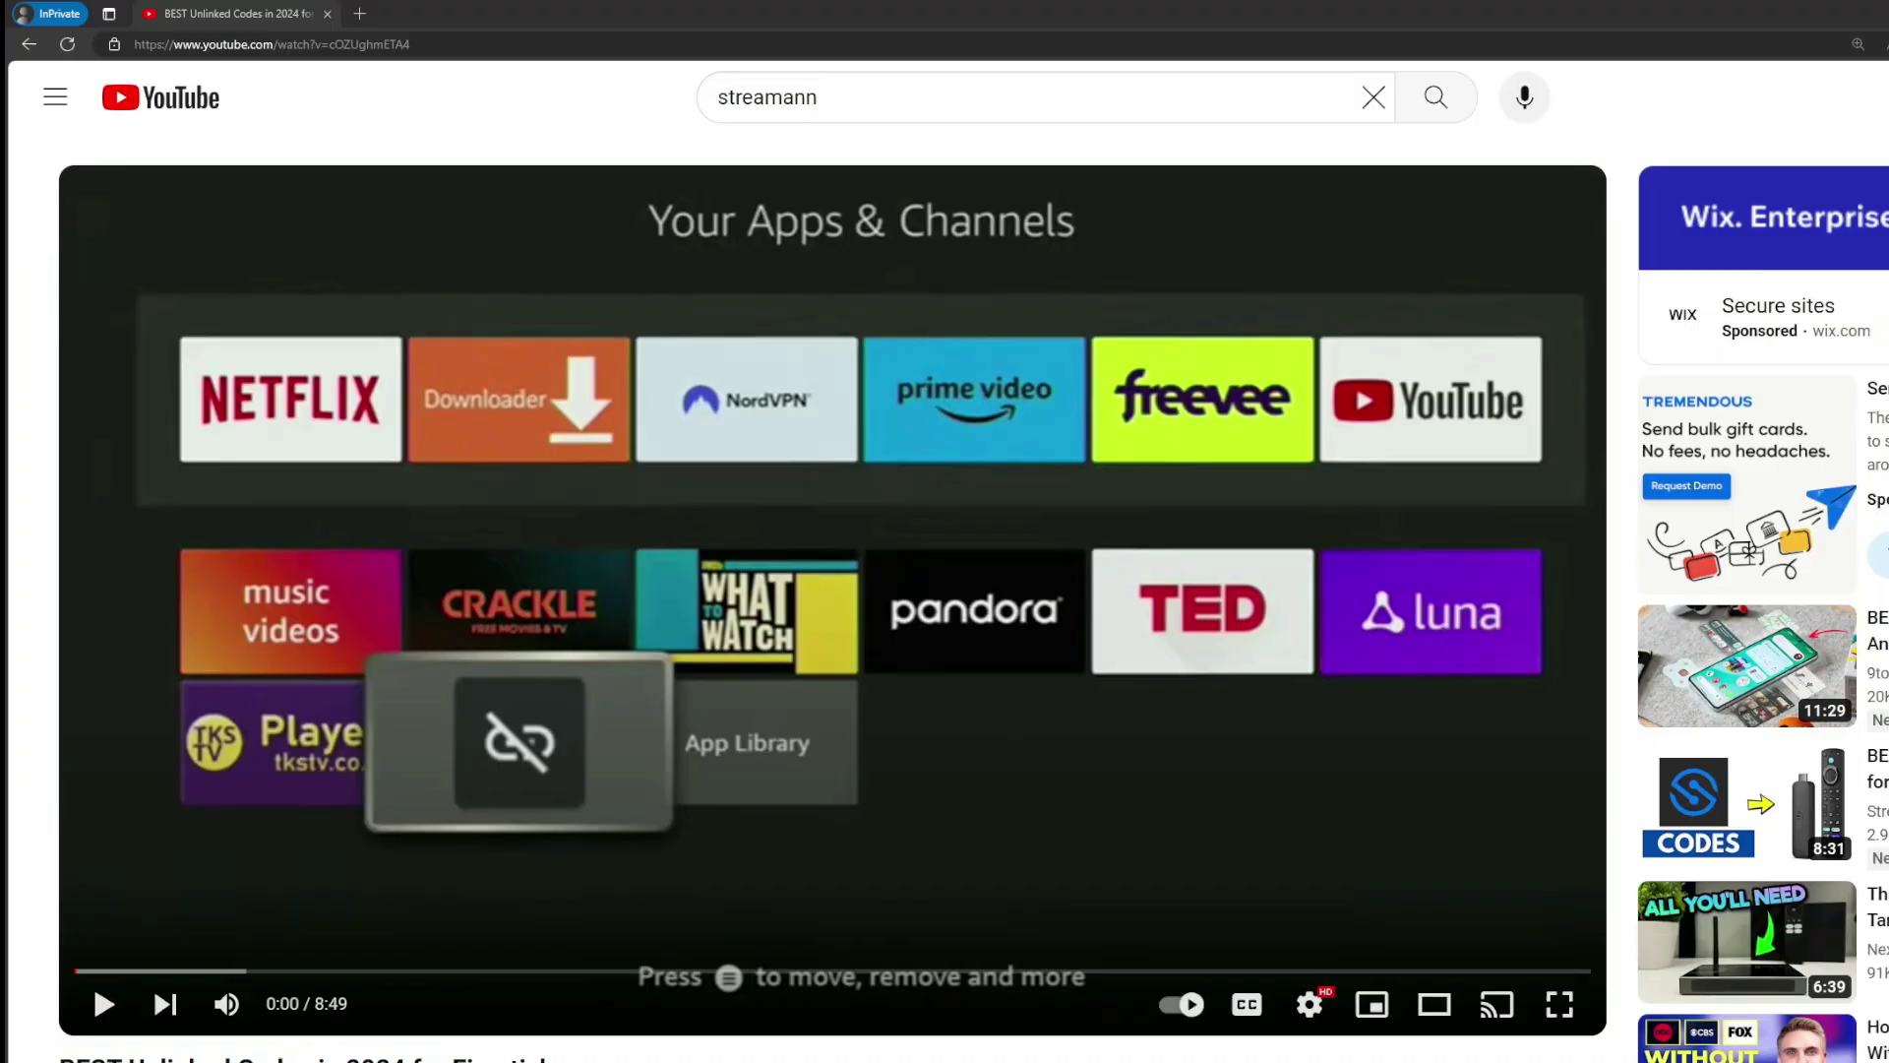
Expand the description, open the pinned NordVPN offer link and highlight the '3 months extra' text
scroll(675, 872, down, 6)
click(635, 581)
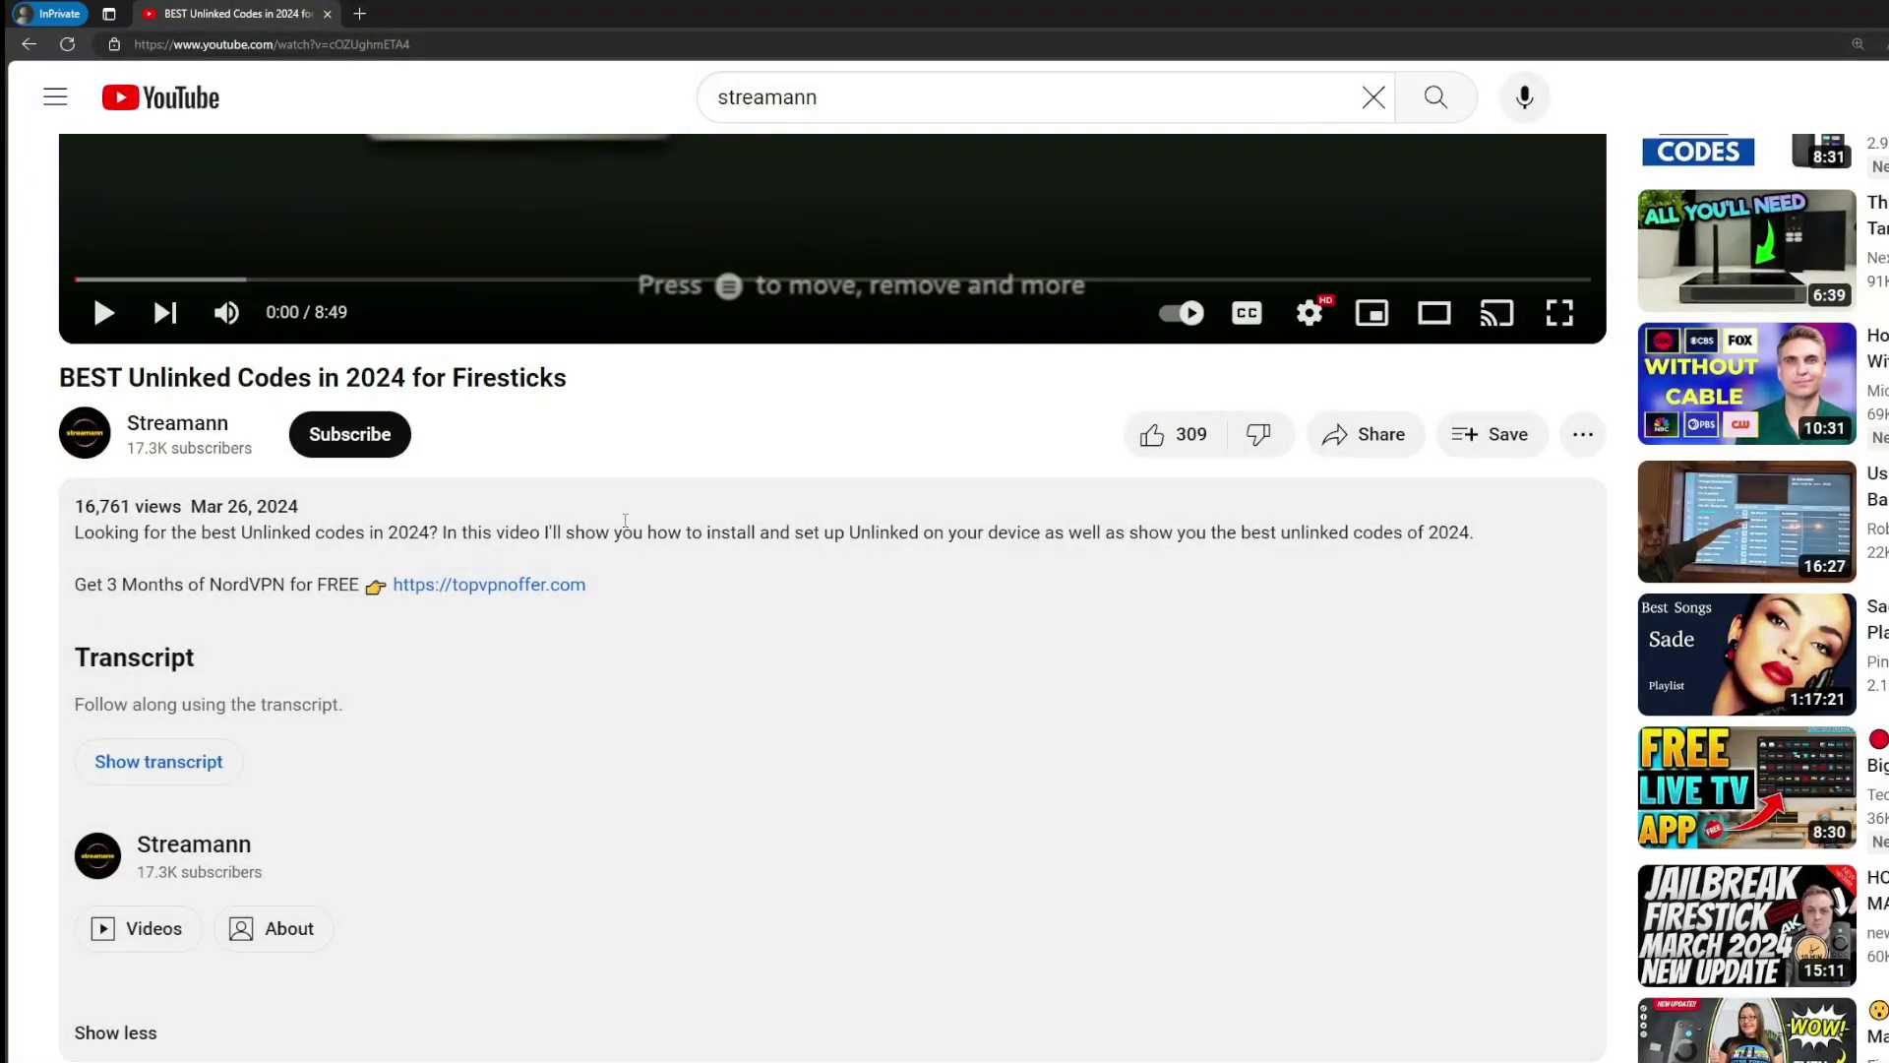
scroll(486, 767, down, 5)
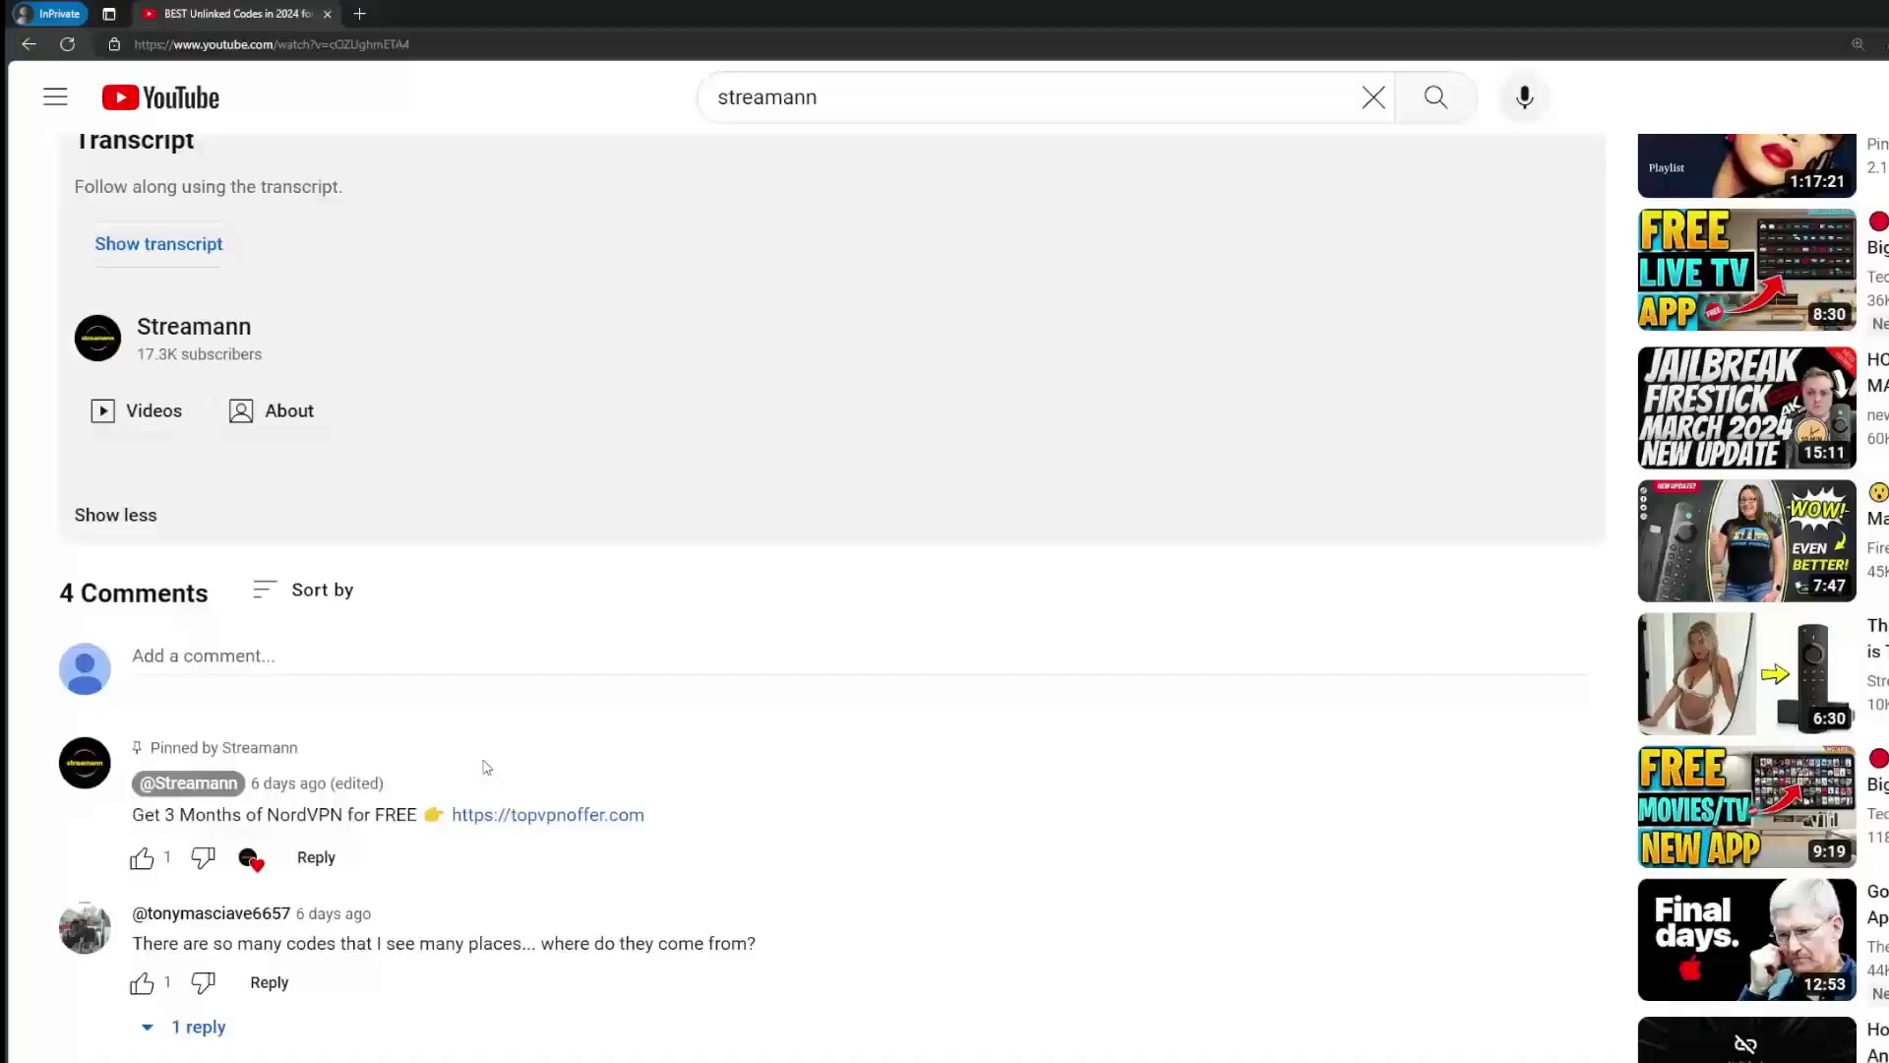
drag(679, 816, 450, 825)
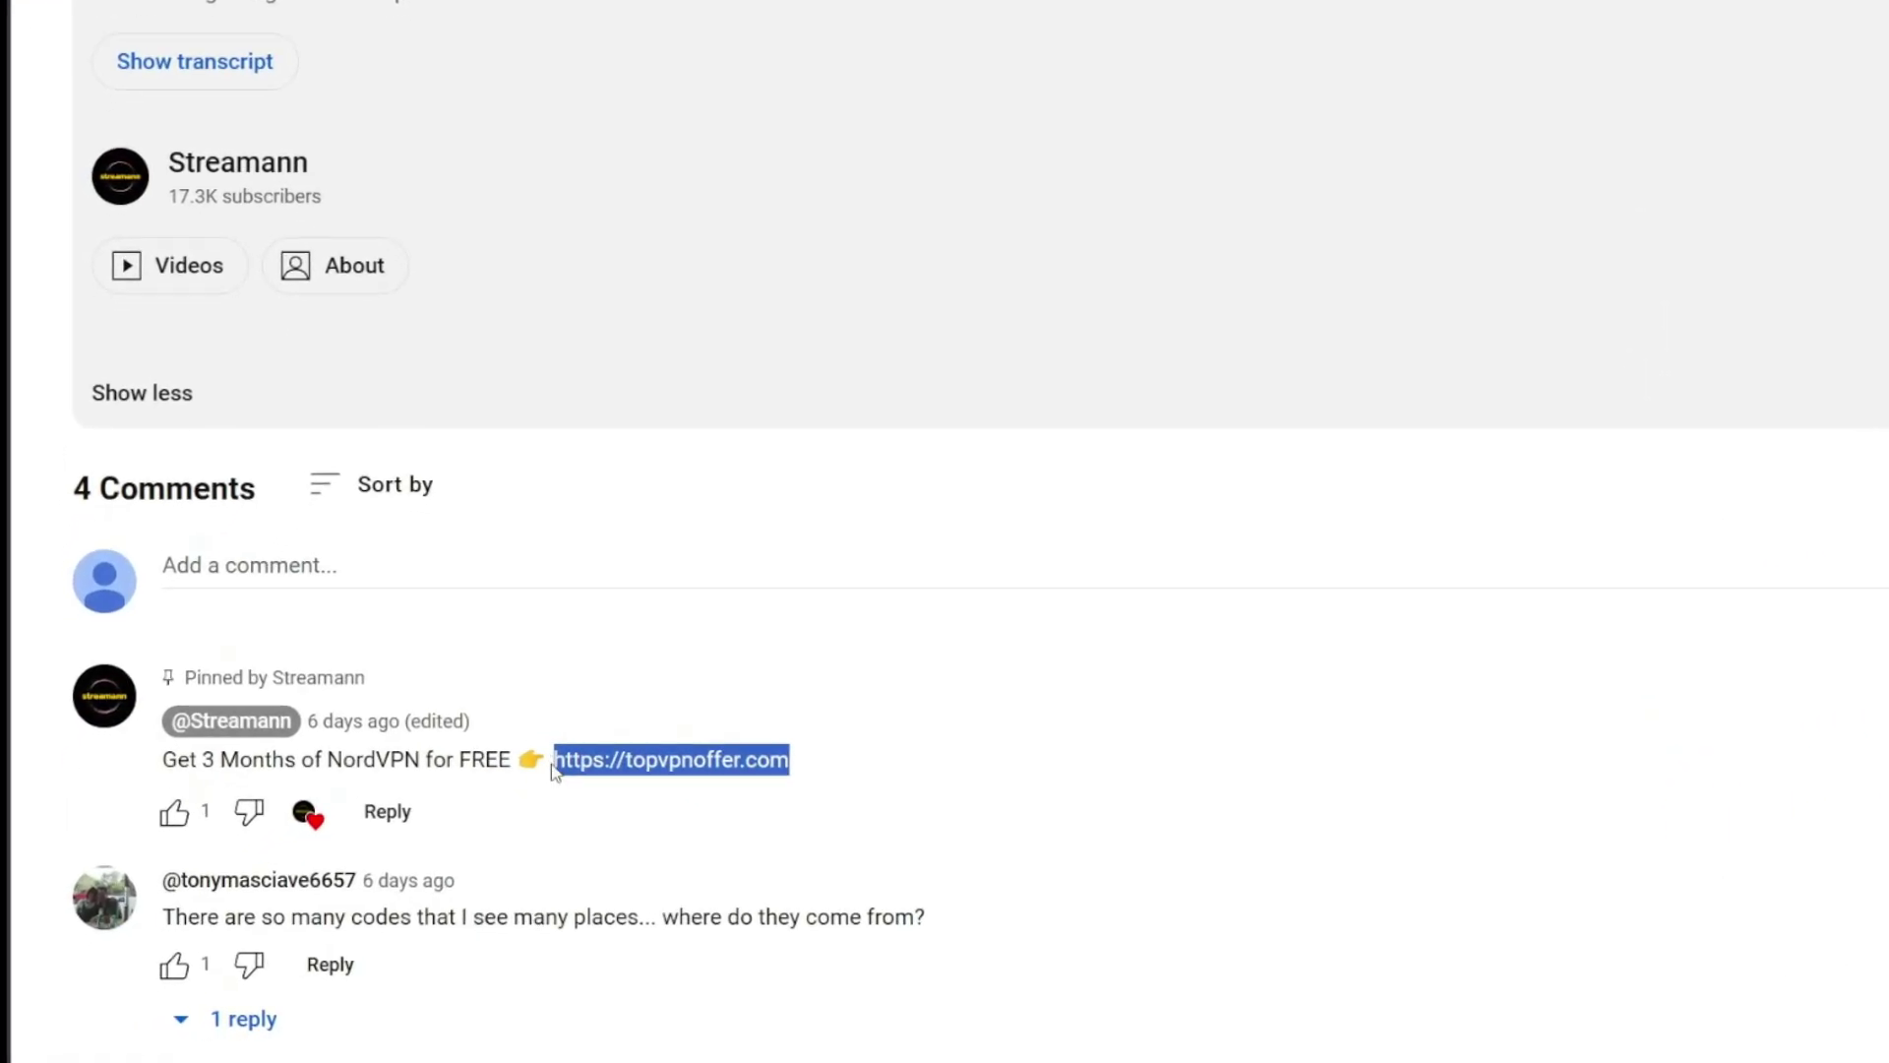
click(715, 760)
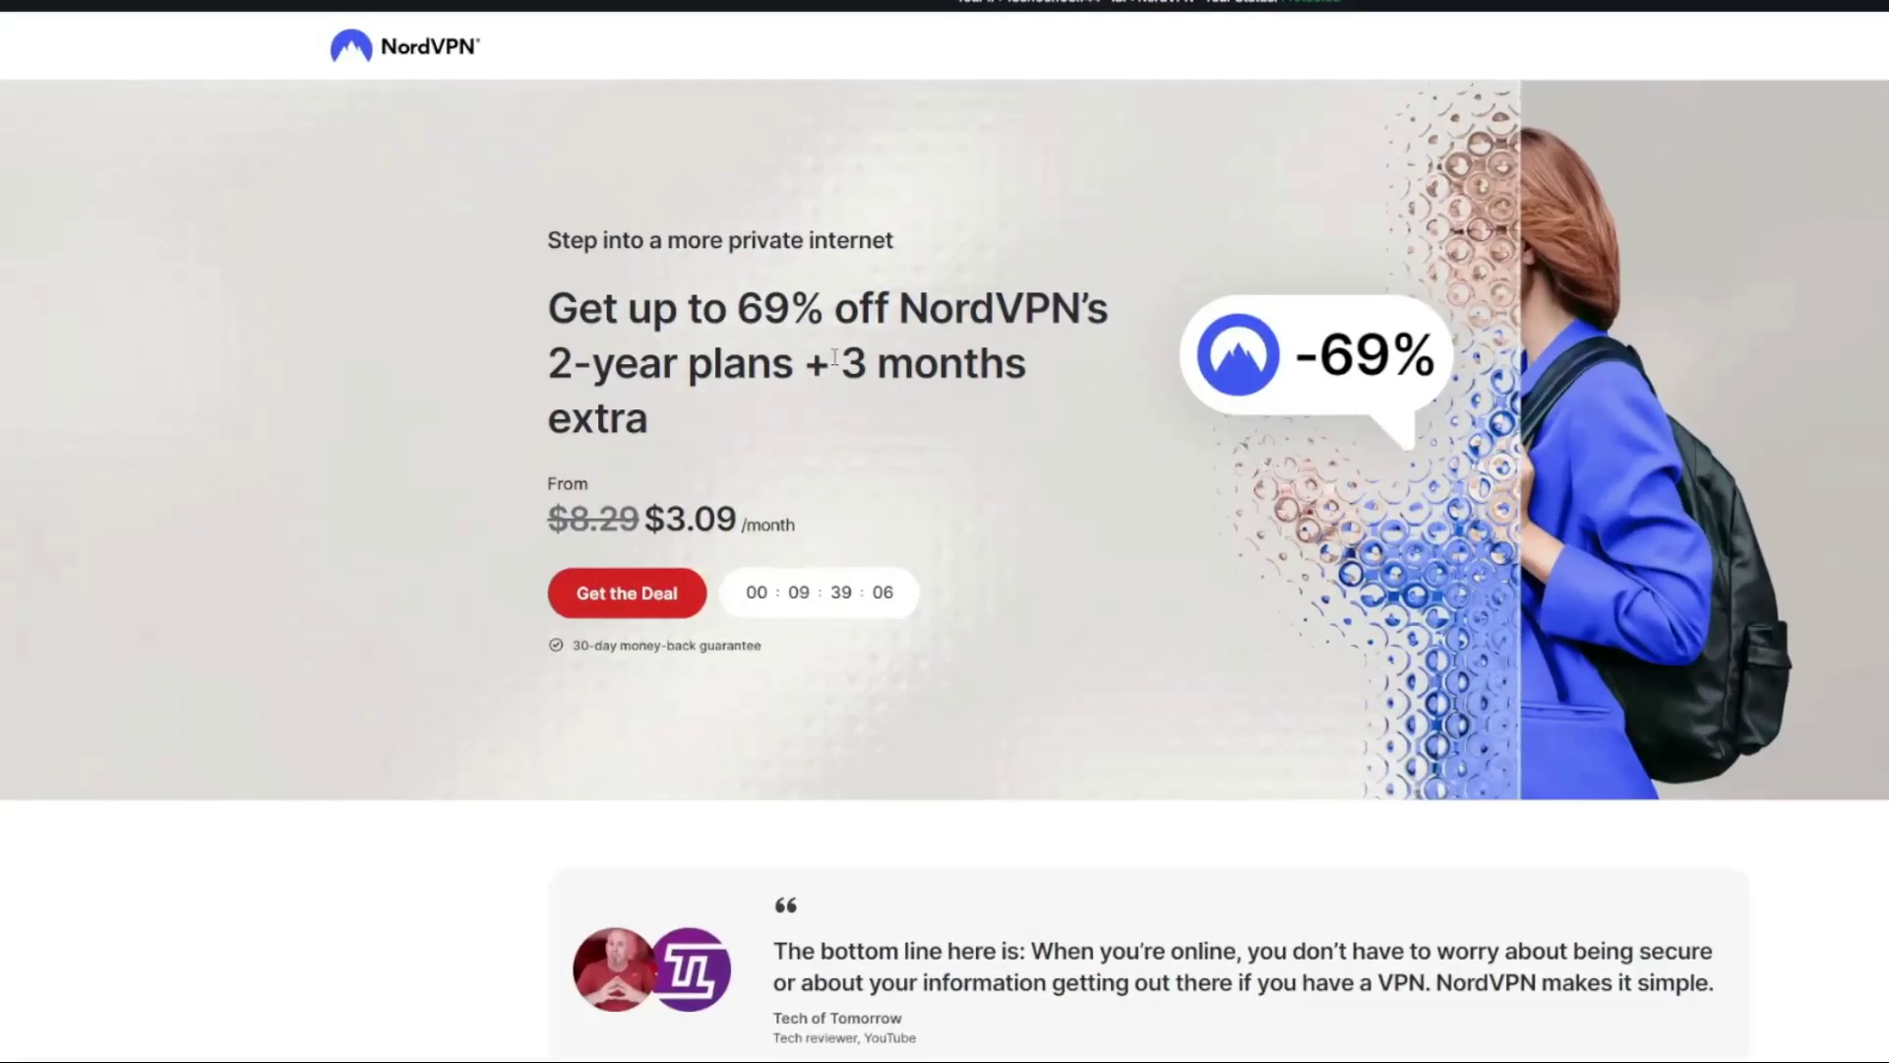
drag(834, 357, 1033, 413)
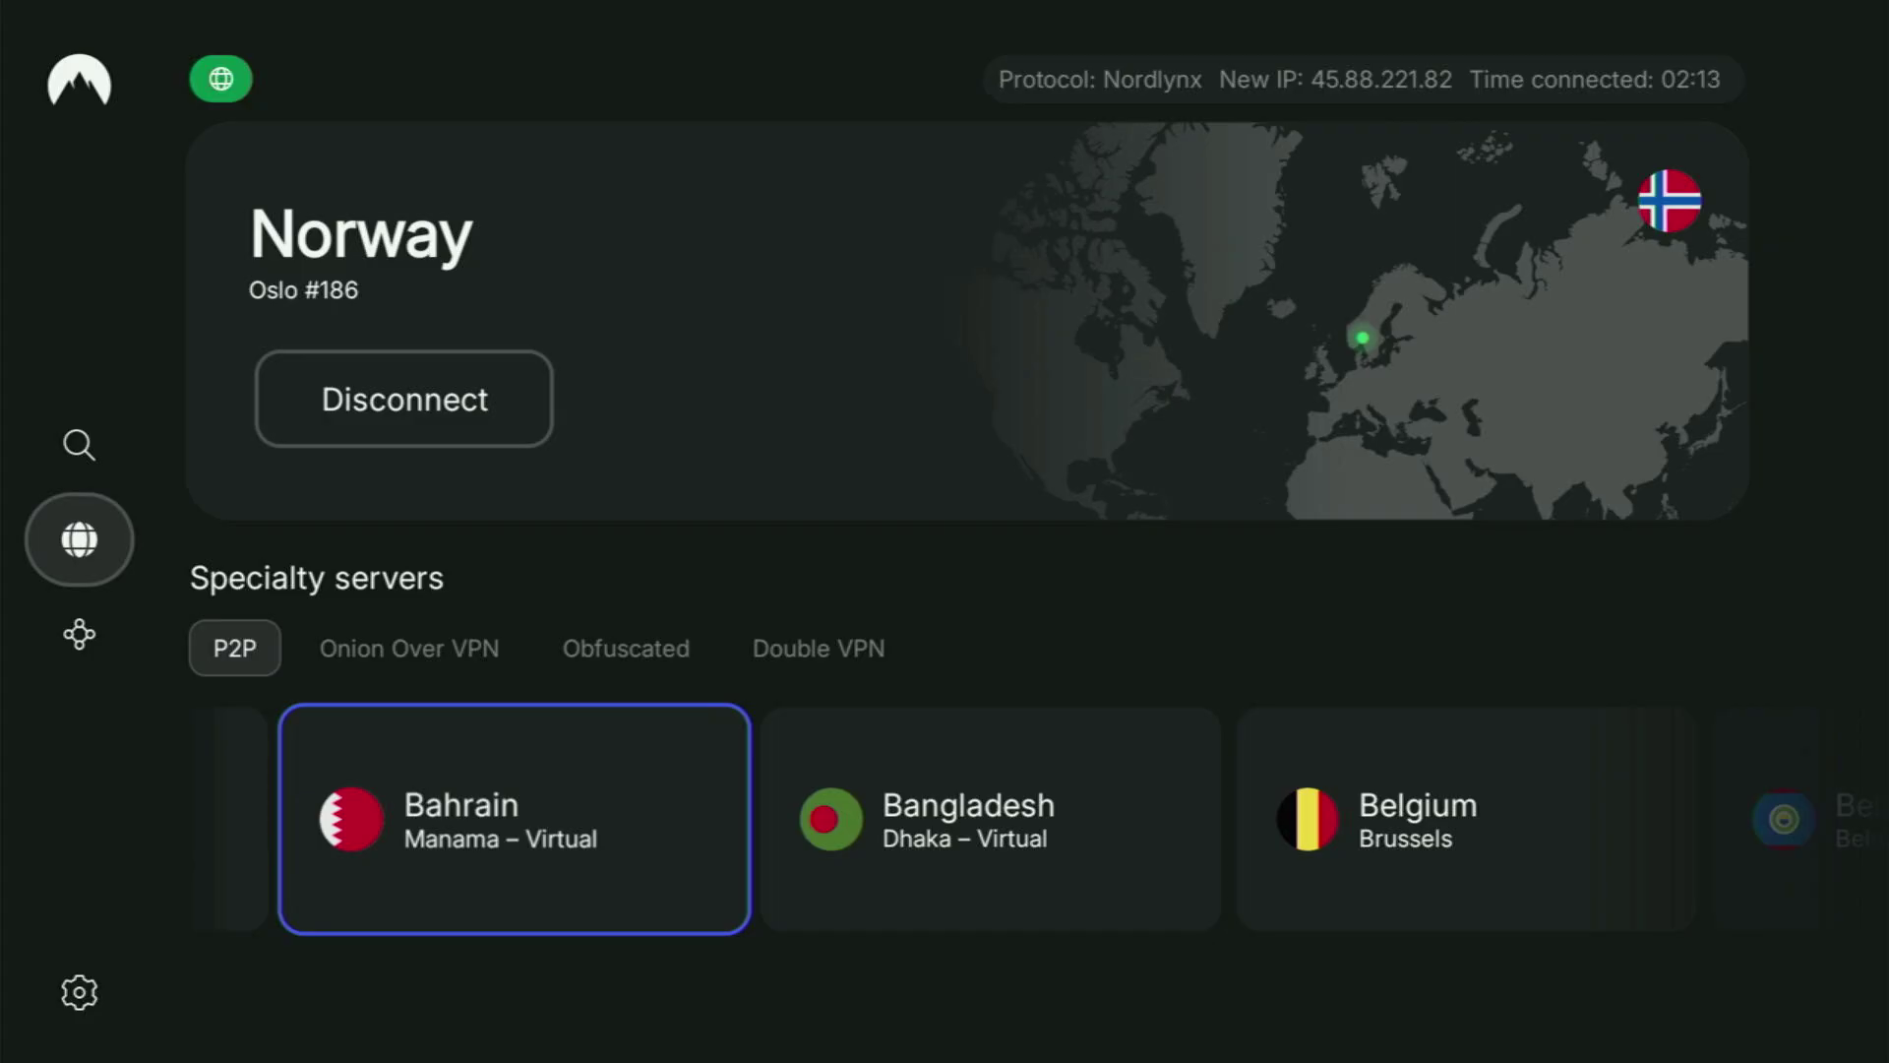
key(Right)
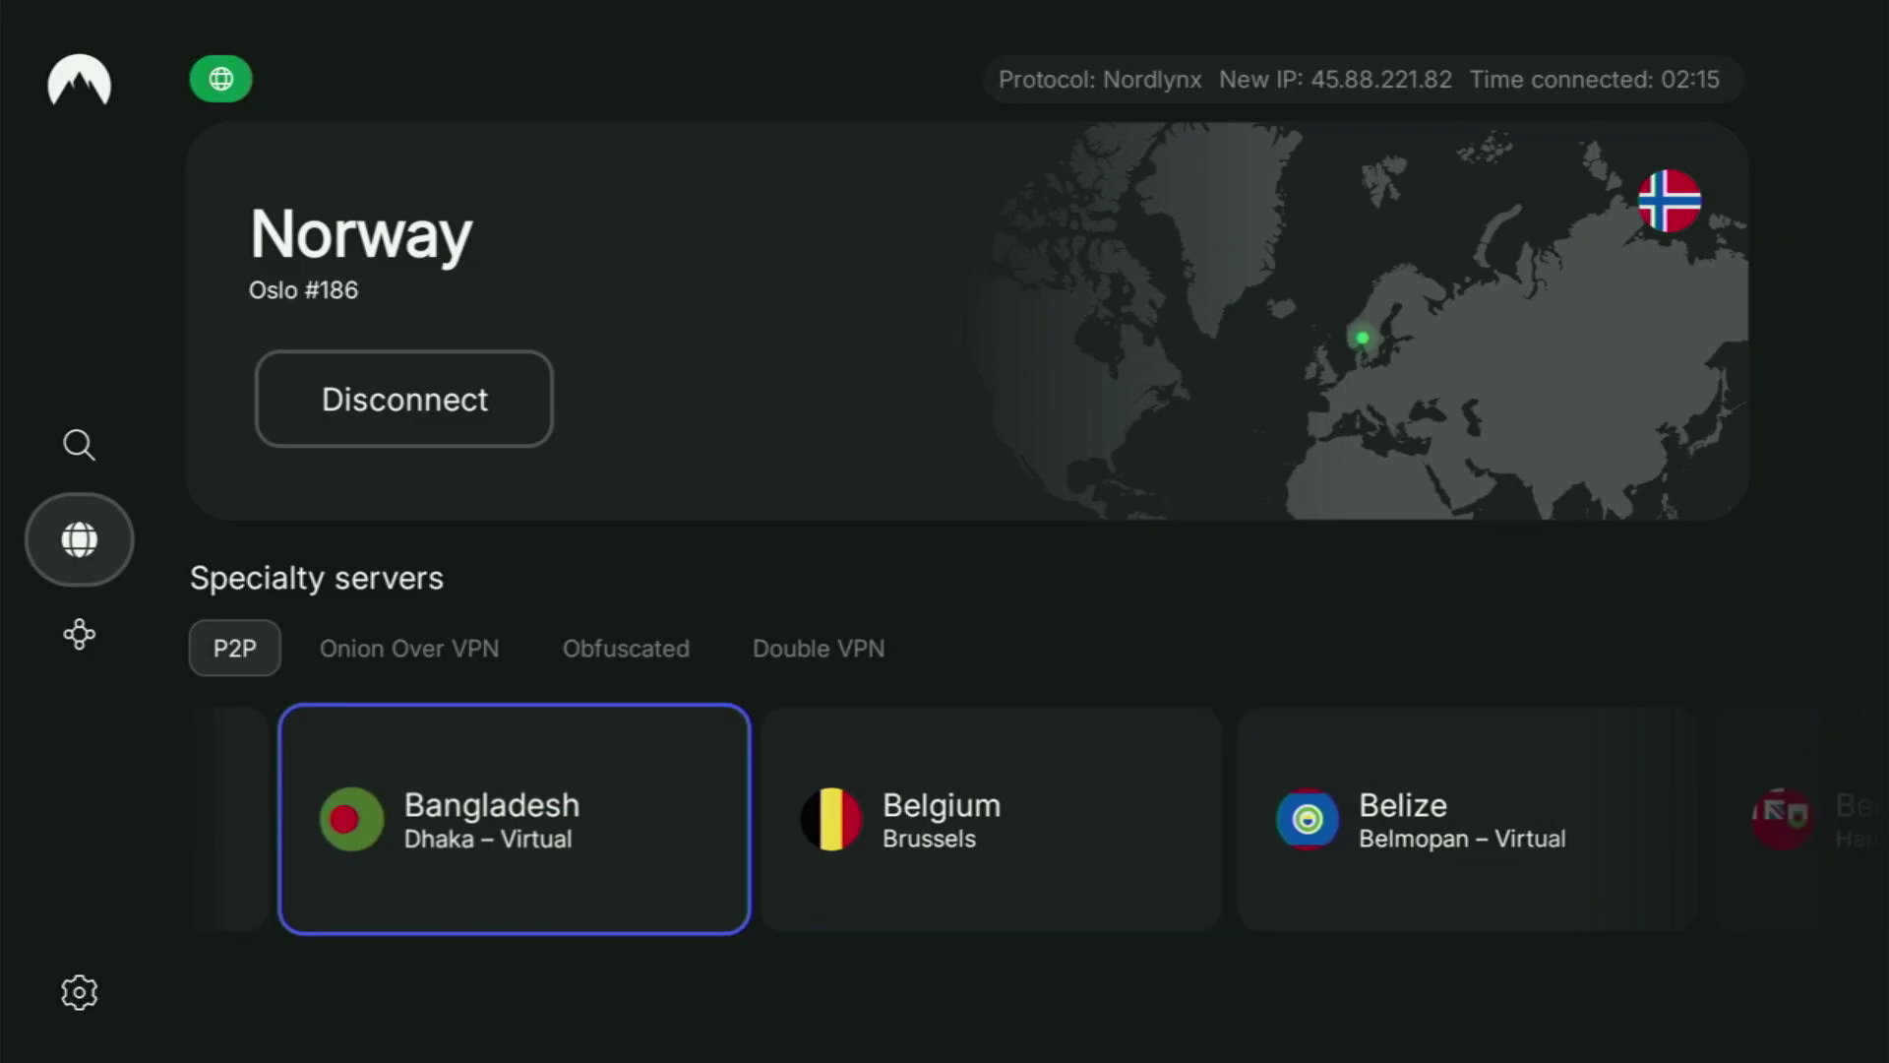
key(Right)
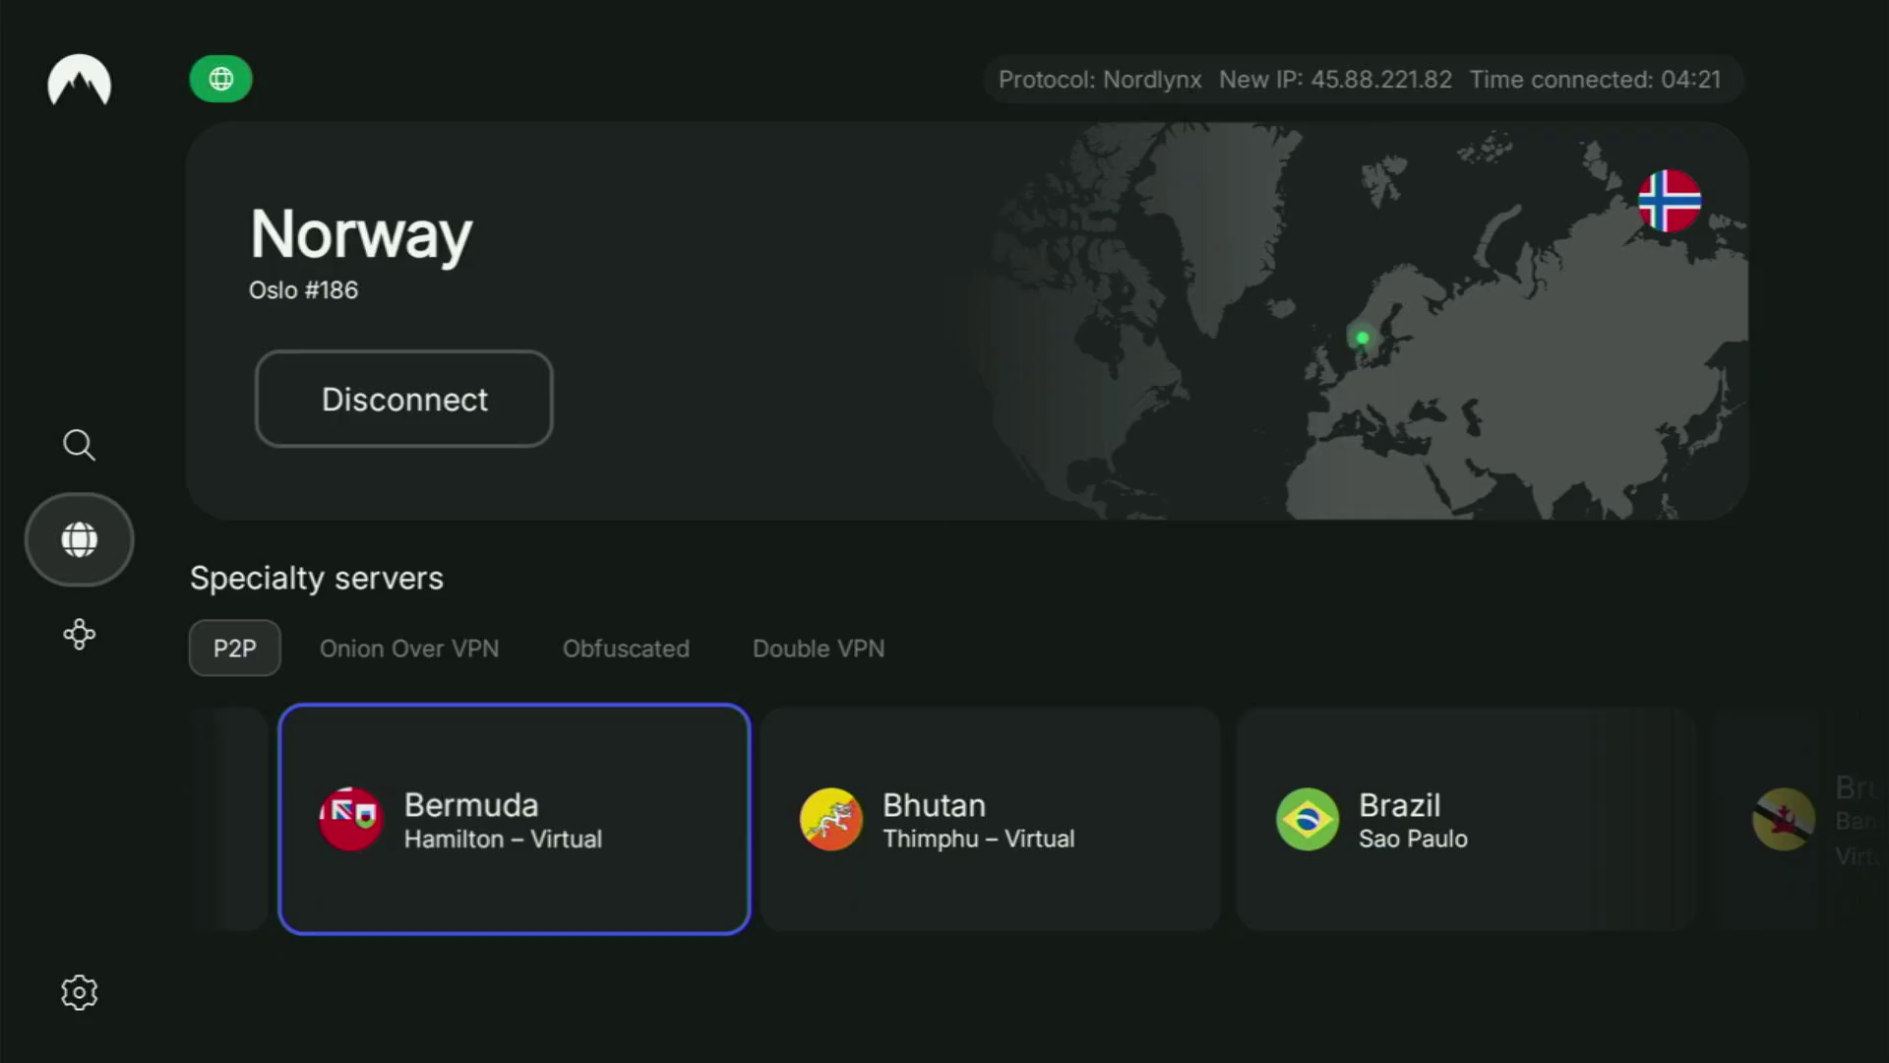
Launch Downloader from Your Apps & Channels on the Fire TV home
key(Home)
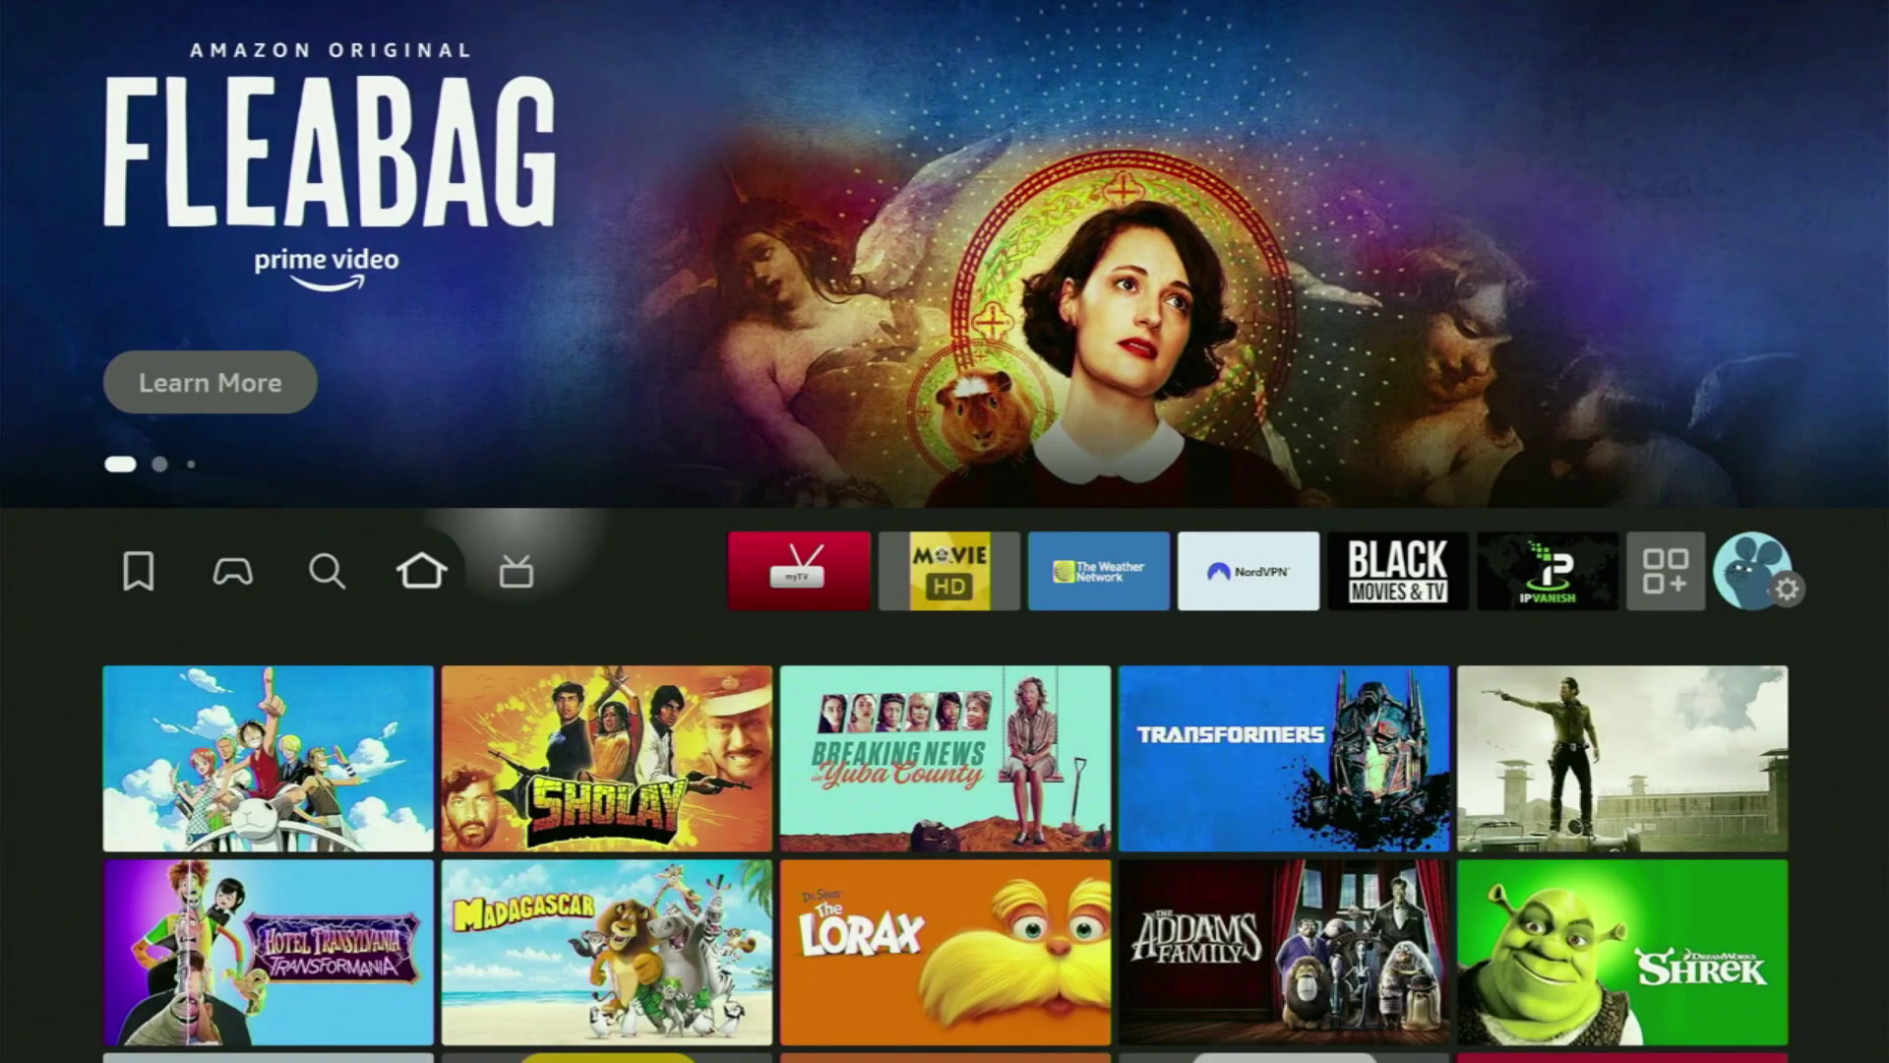
key(Right)
key(Right)
key(Right)
key(Right)
key(Right)
key(Right)
key(Right)
key(Right)
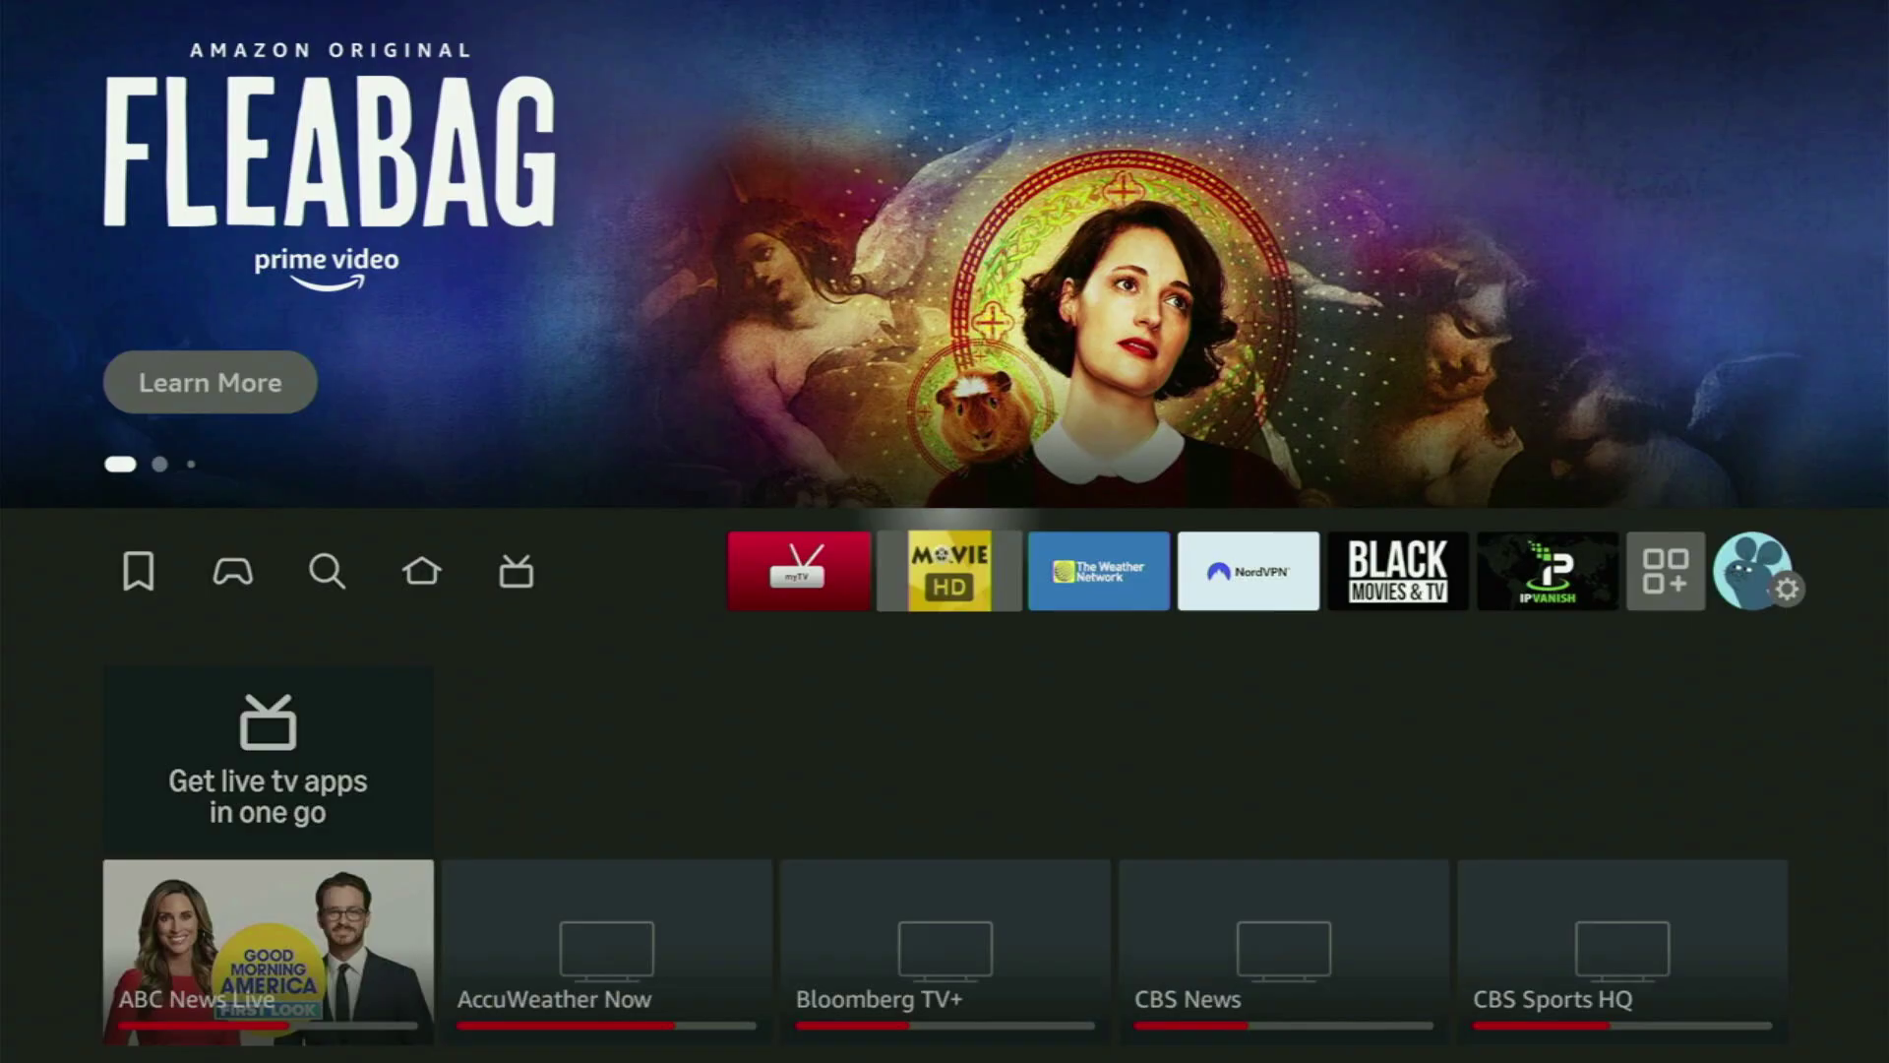
key(Return)
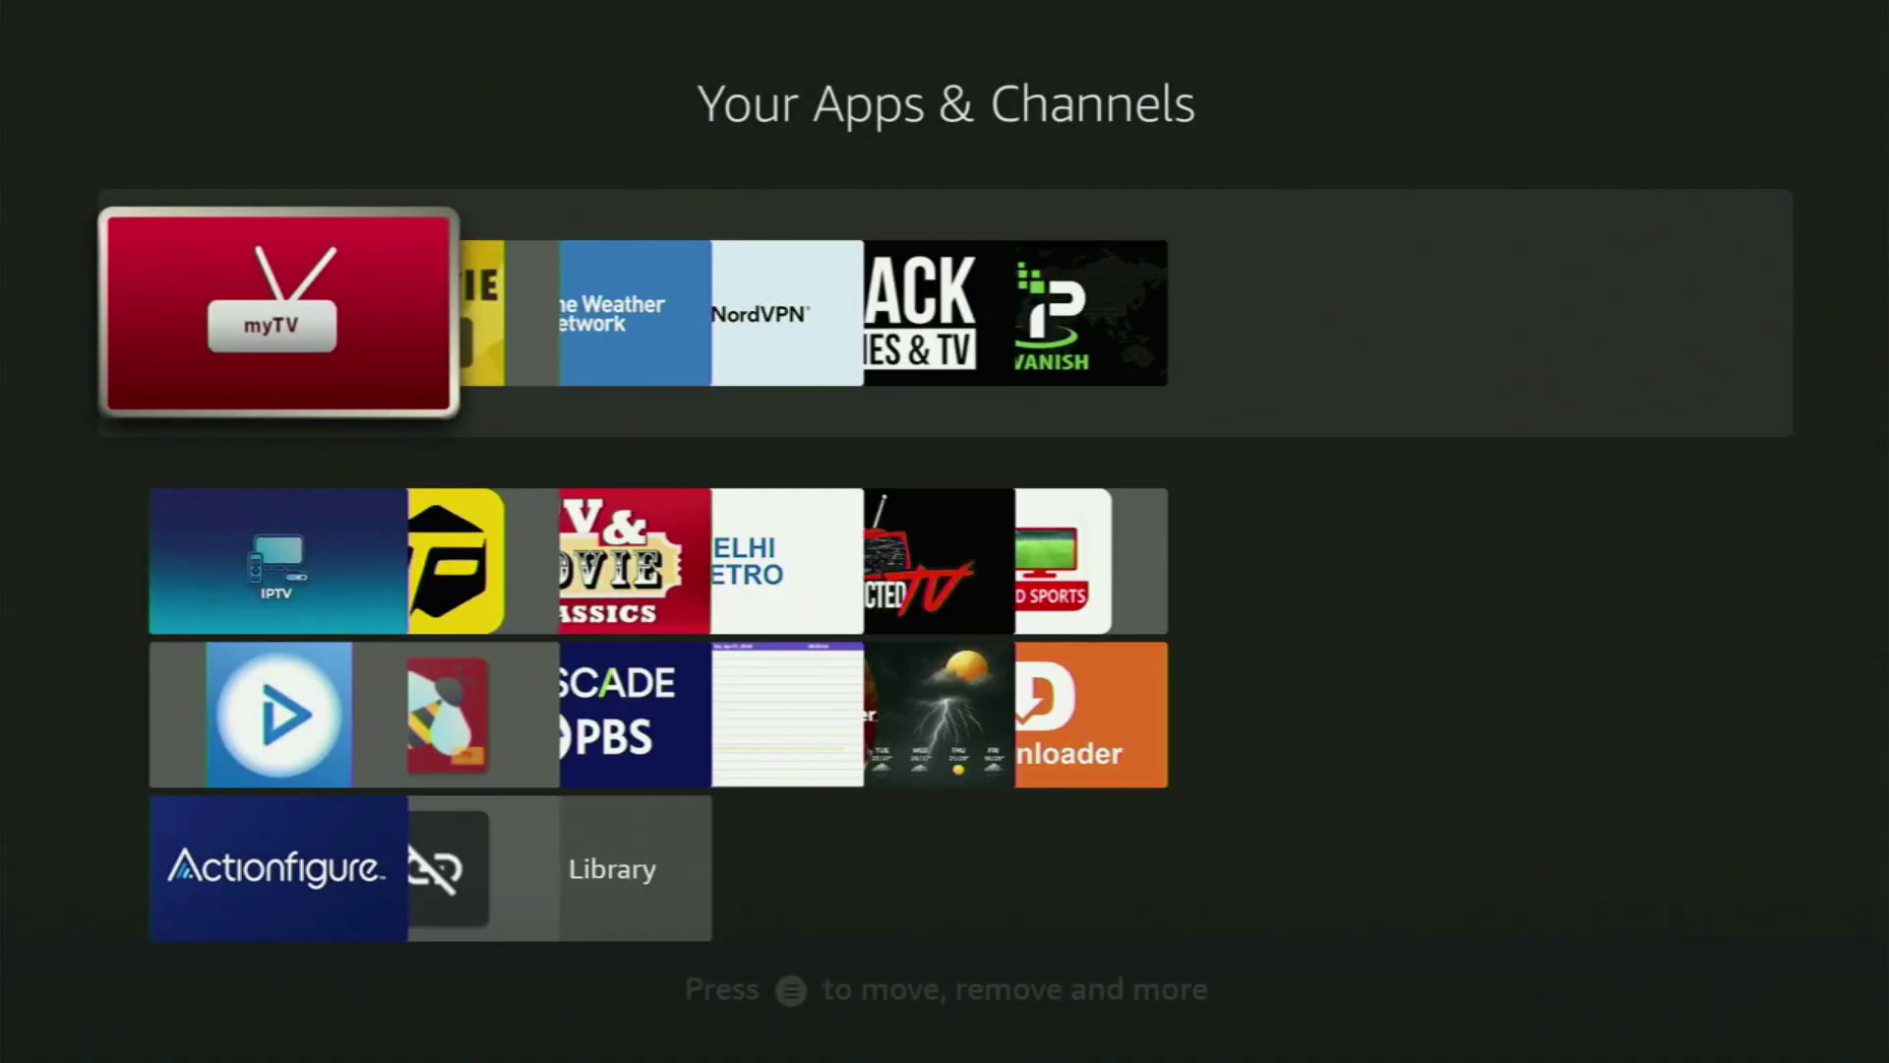
key(Down)
key(Right)
key(Right)
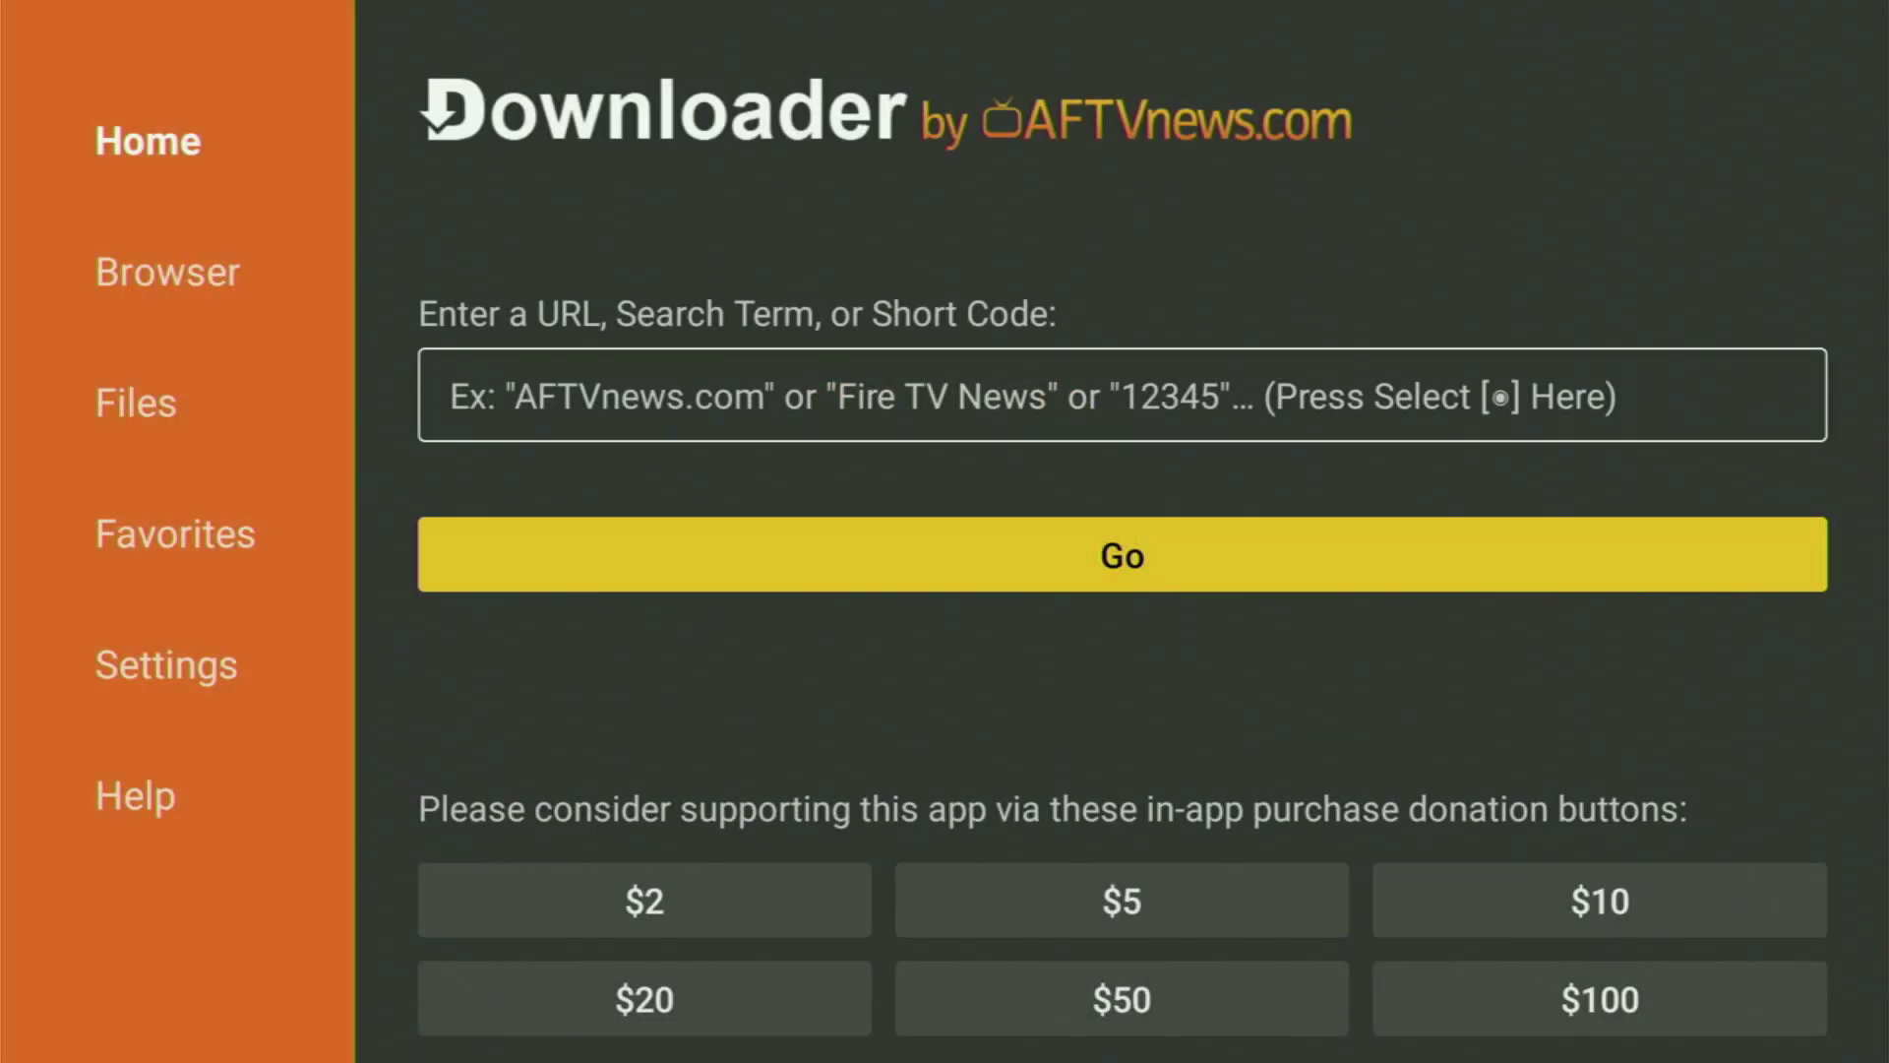
Enter applinked.store in Downloader's URL field using the on-screen keyboard
key(Up)
key(Return)
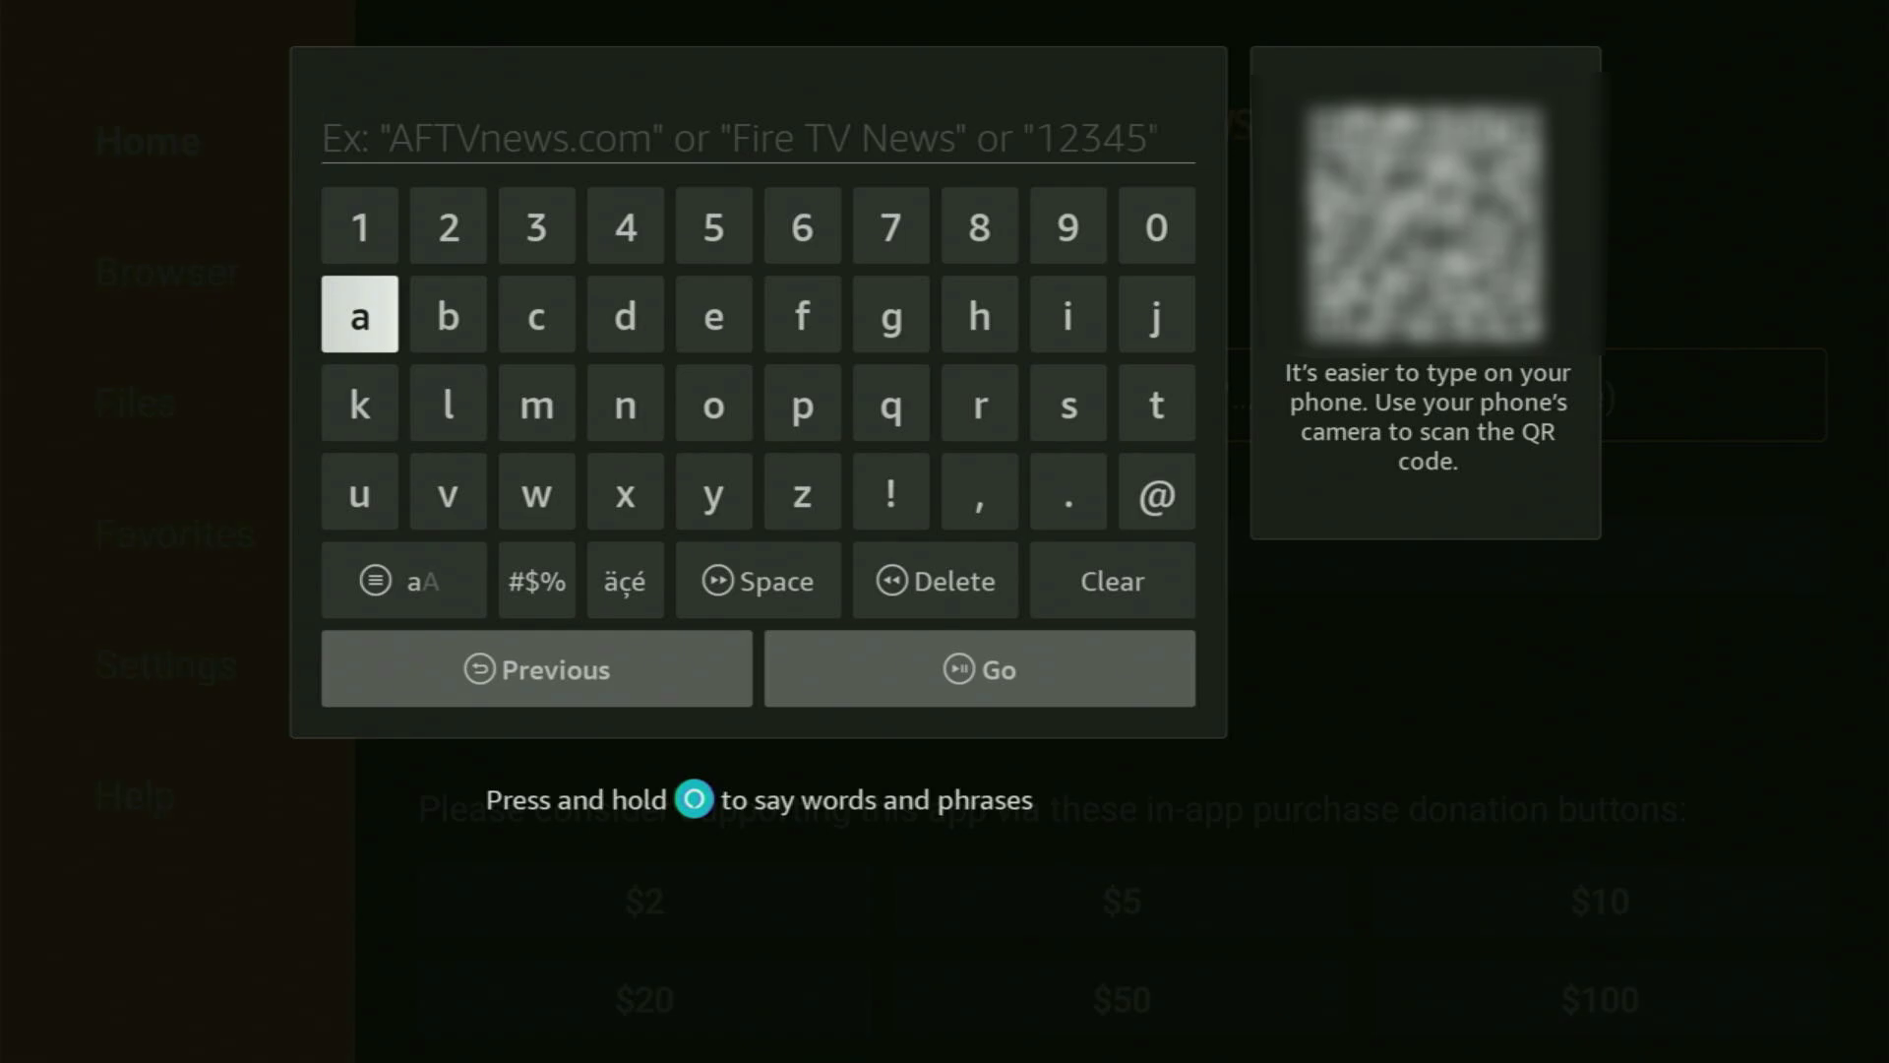
key(Return)
key(Down)
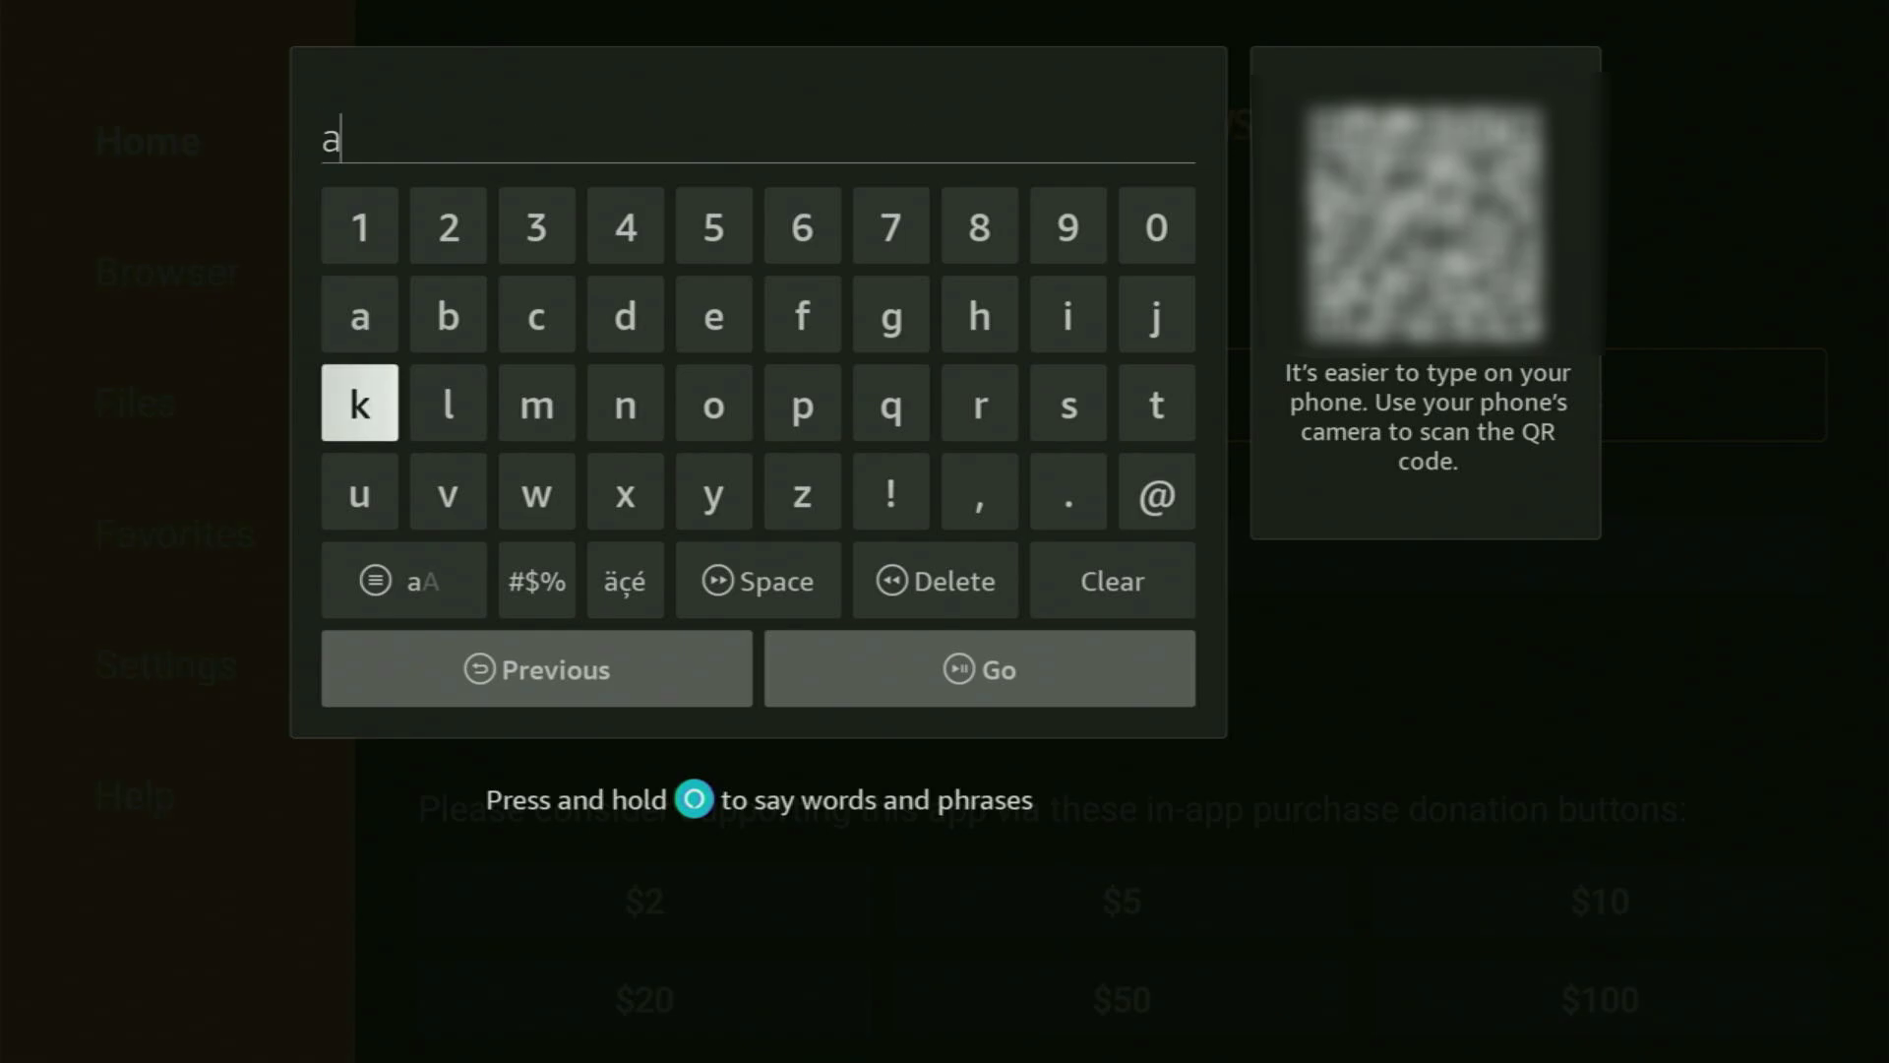
key(Right)
key(Right)
key(Right)
key(Right)
key(Right)
key(Return)
key(Return)
key(Left)
key(Left)
key(Left)
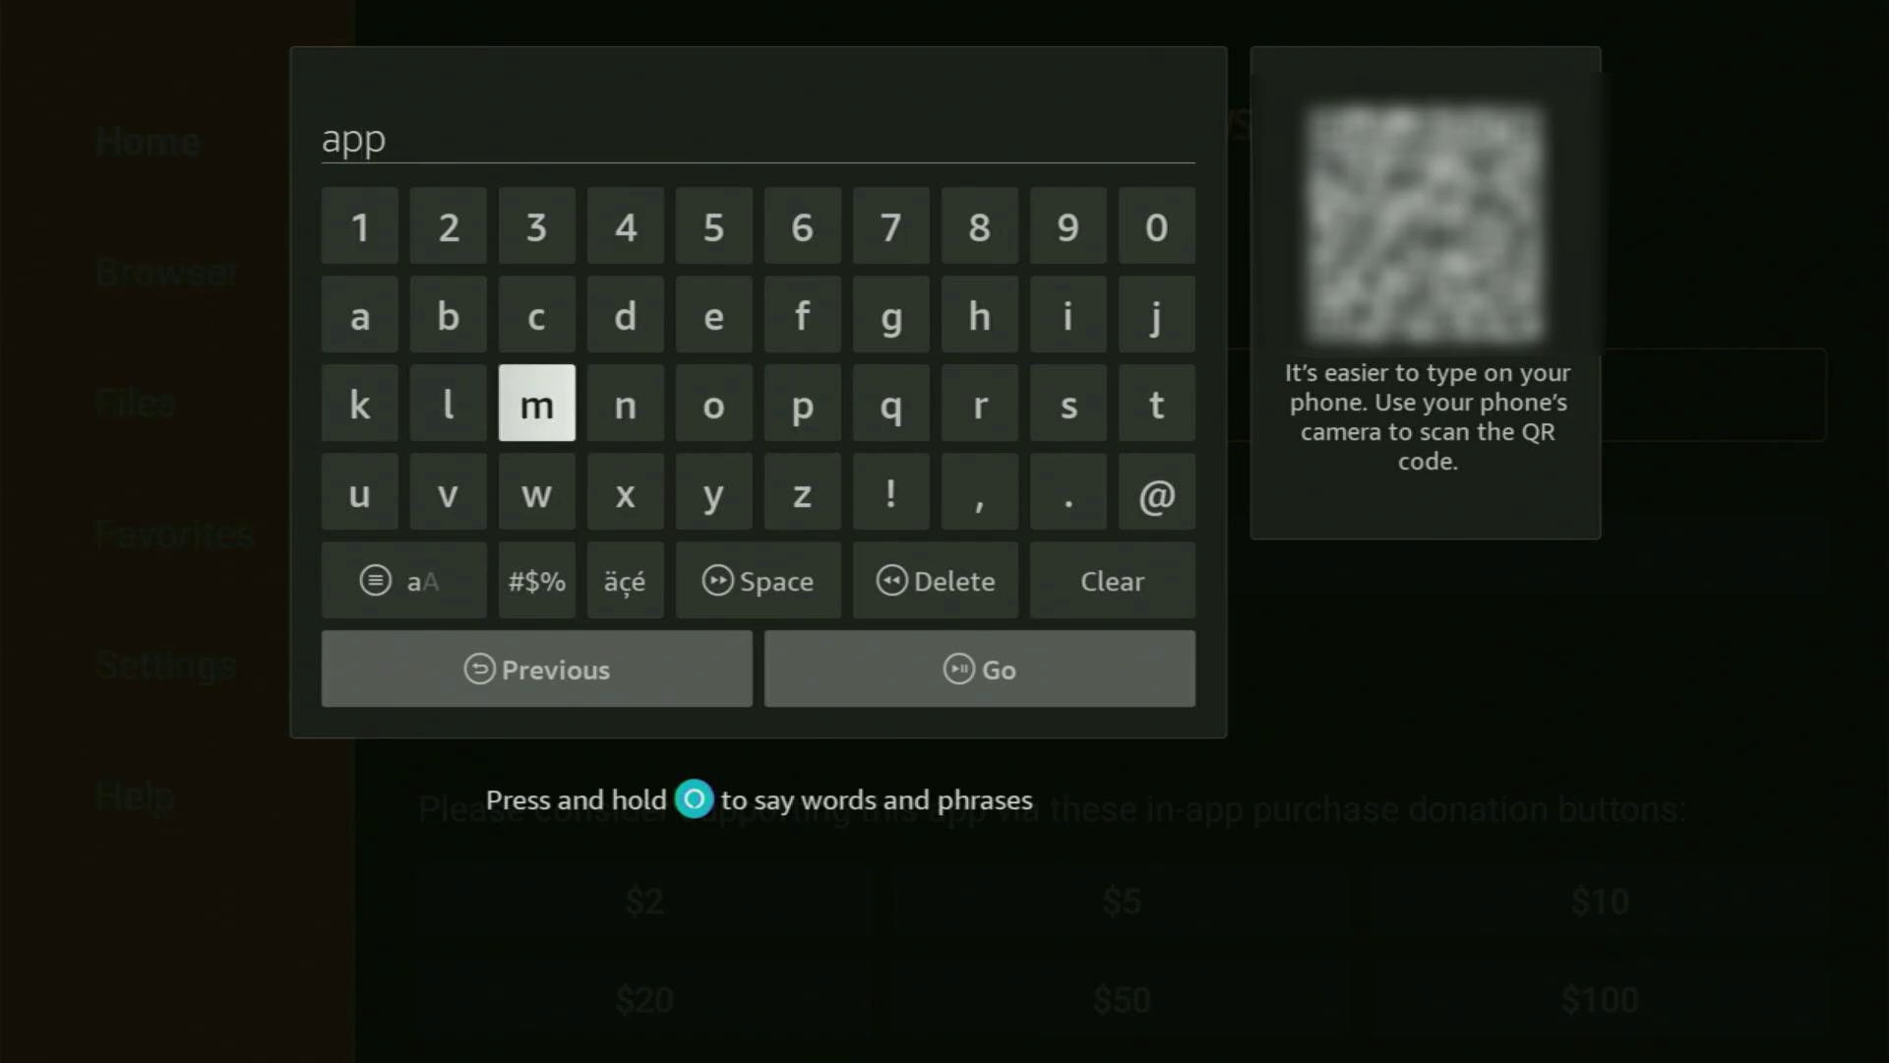
key(Left)
key(Left)
key(Right)
key(Return)
key(Right)
key(Right)
key(Right)
key(Right)
key(Right)
key(Right)
key(Right)
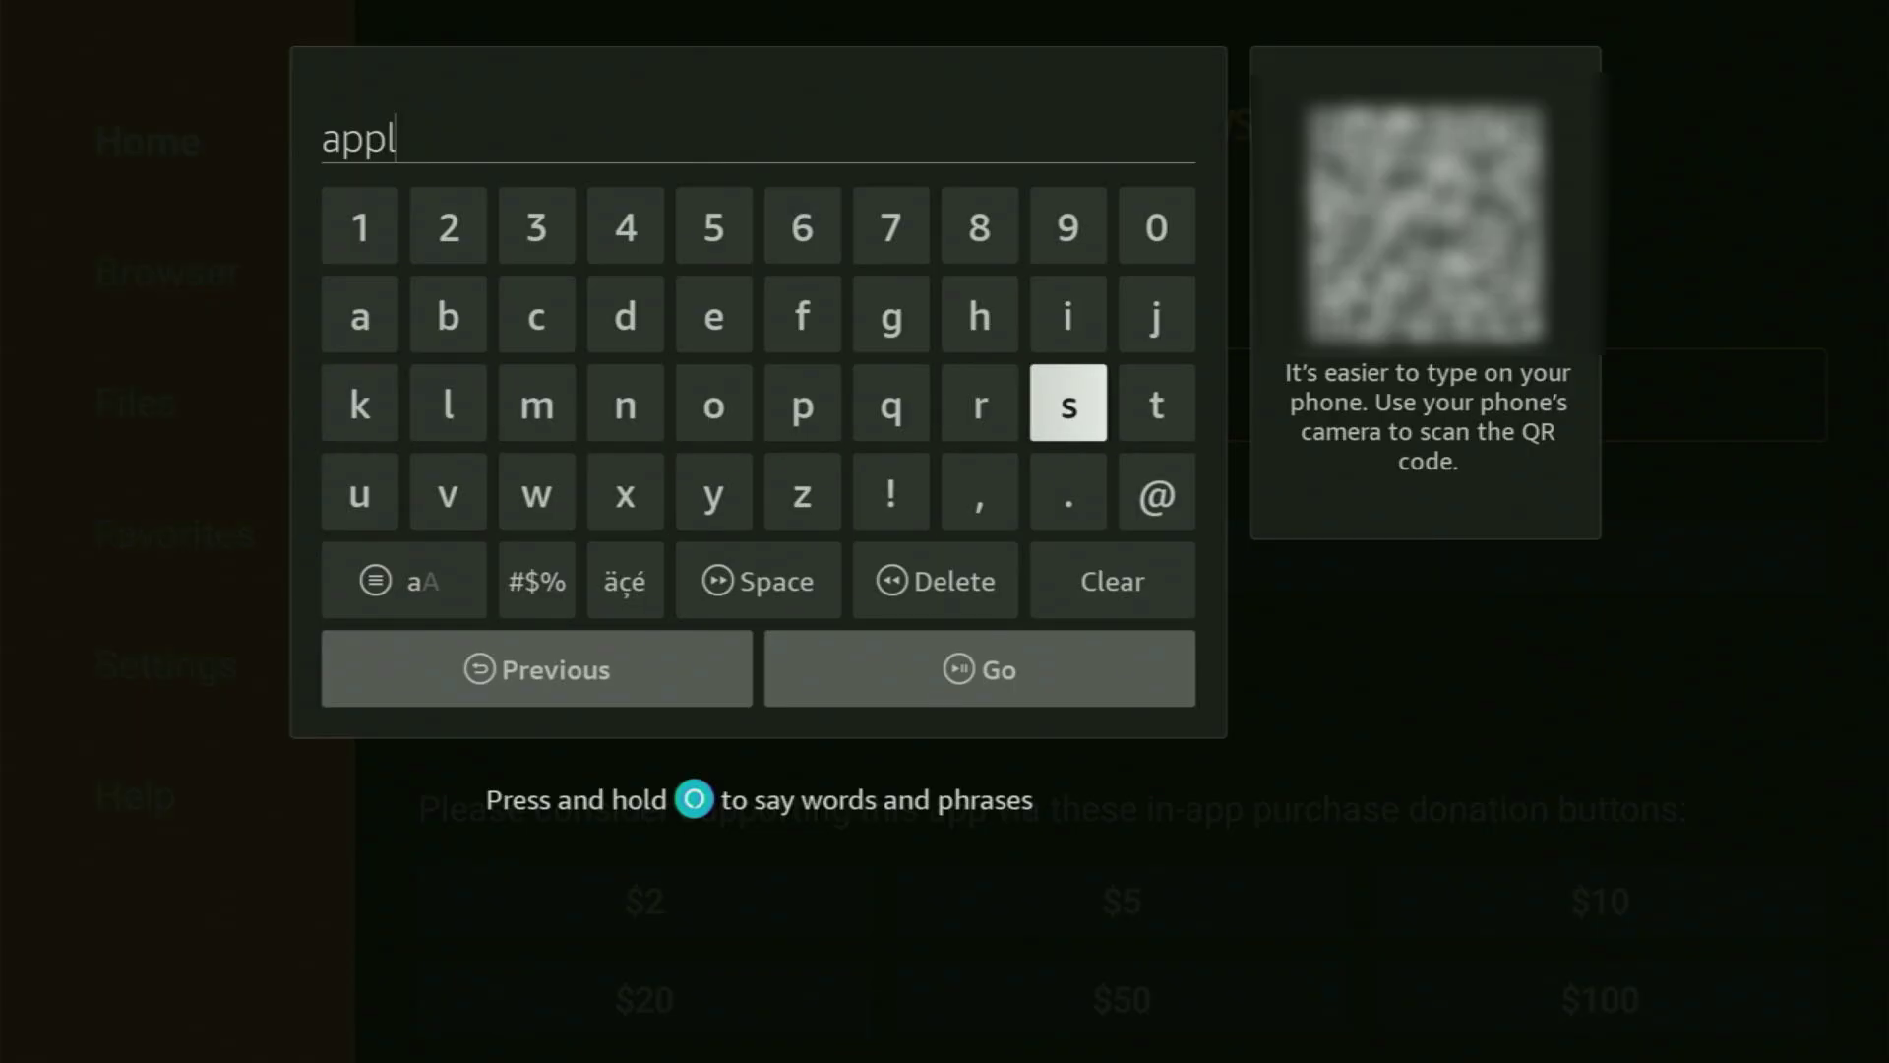
key(Up)
key(Return)
key(Down)
key(Left)
key(Left)
key(Left)
key(Left)
key(Left)
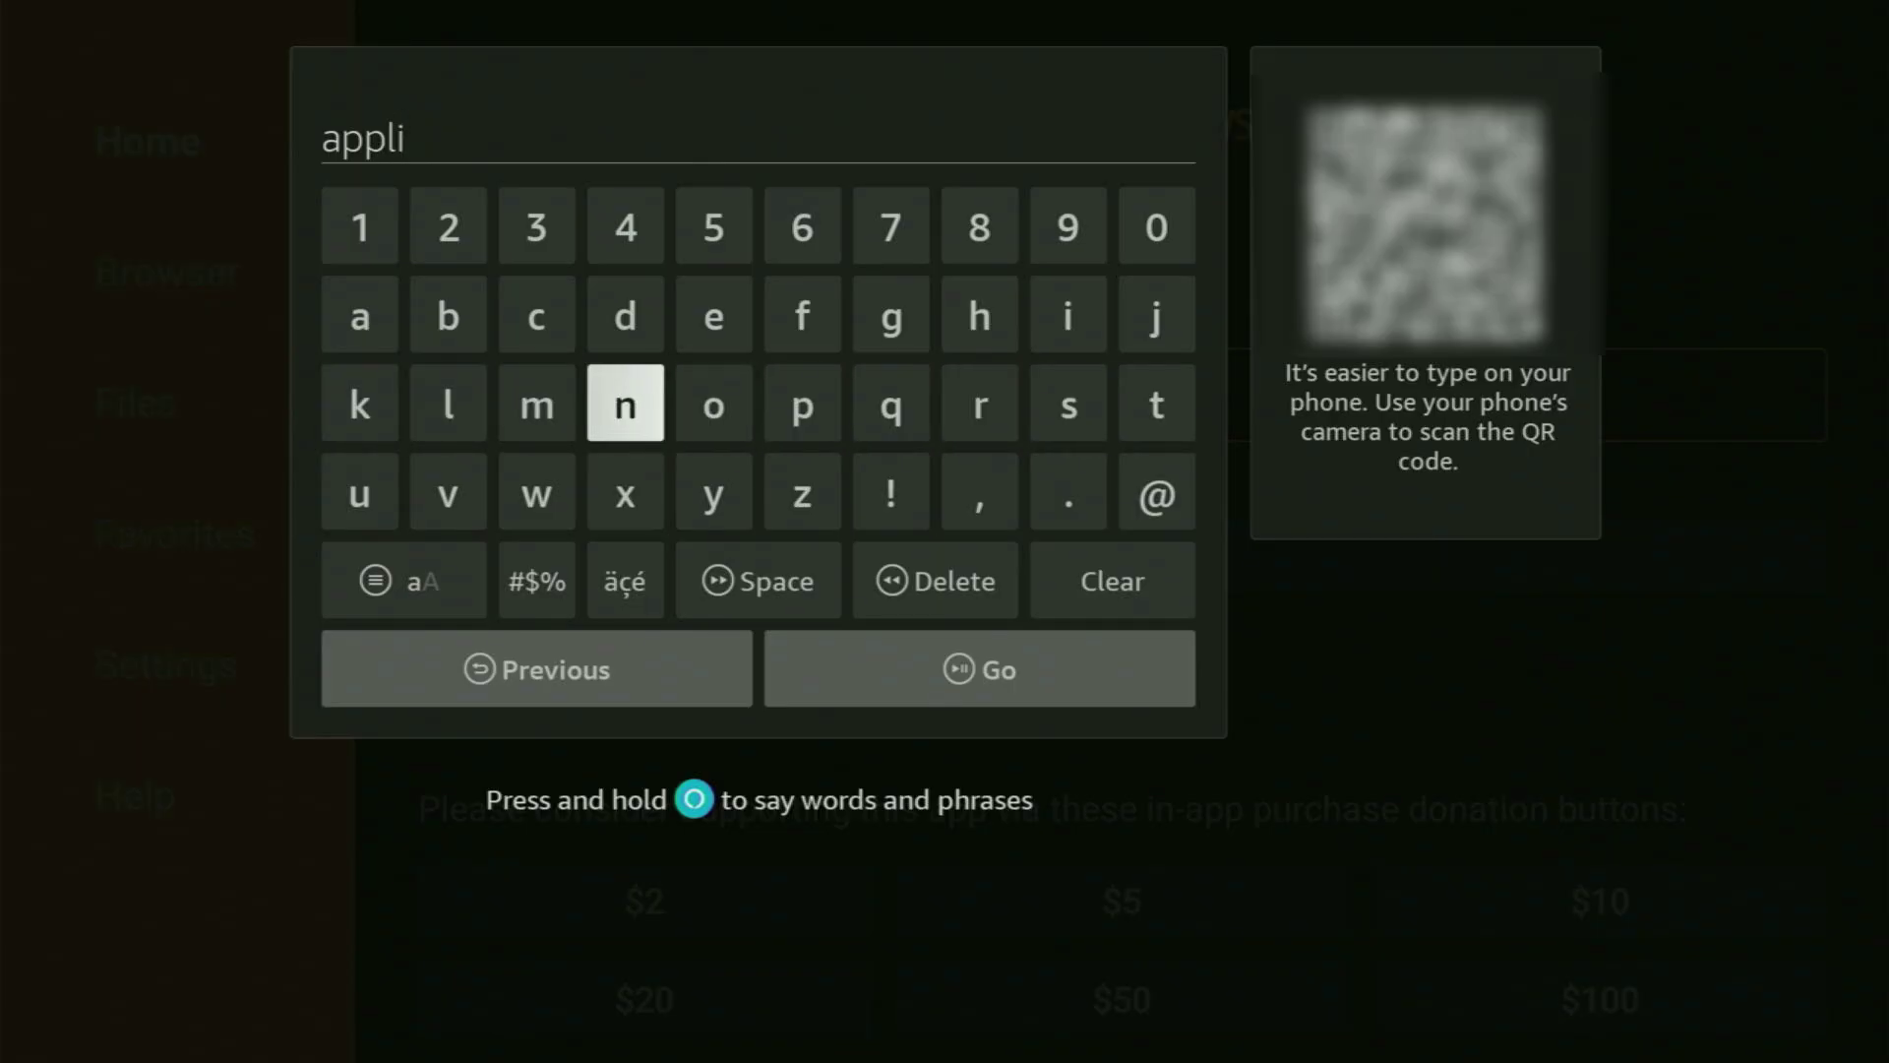
key(Return)
key(Left)
key(Left)
key(Left)
key(Return)
key(Right)
key(Right)
key(Right)
key(Right)
key(Up)
key(Return)
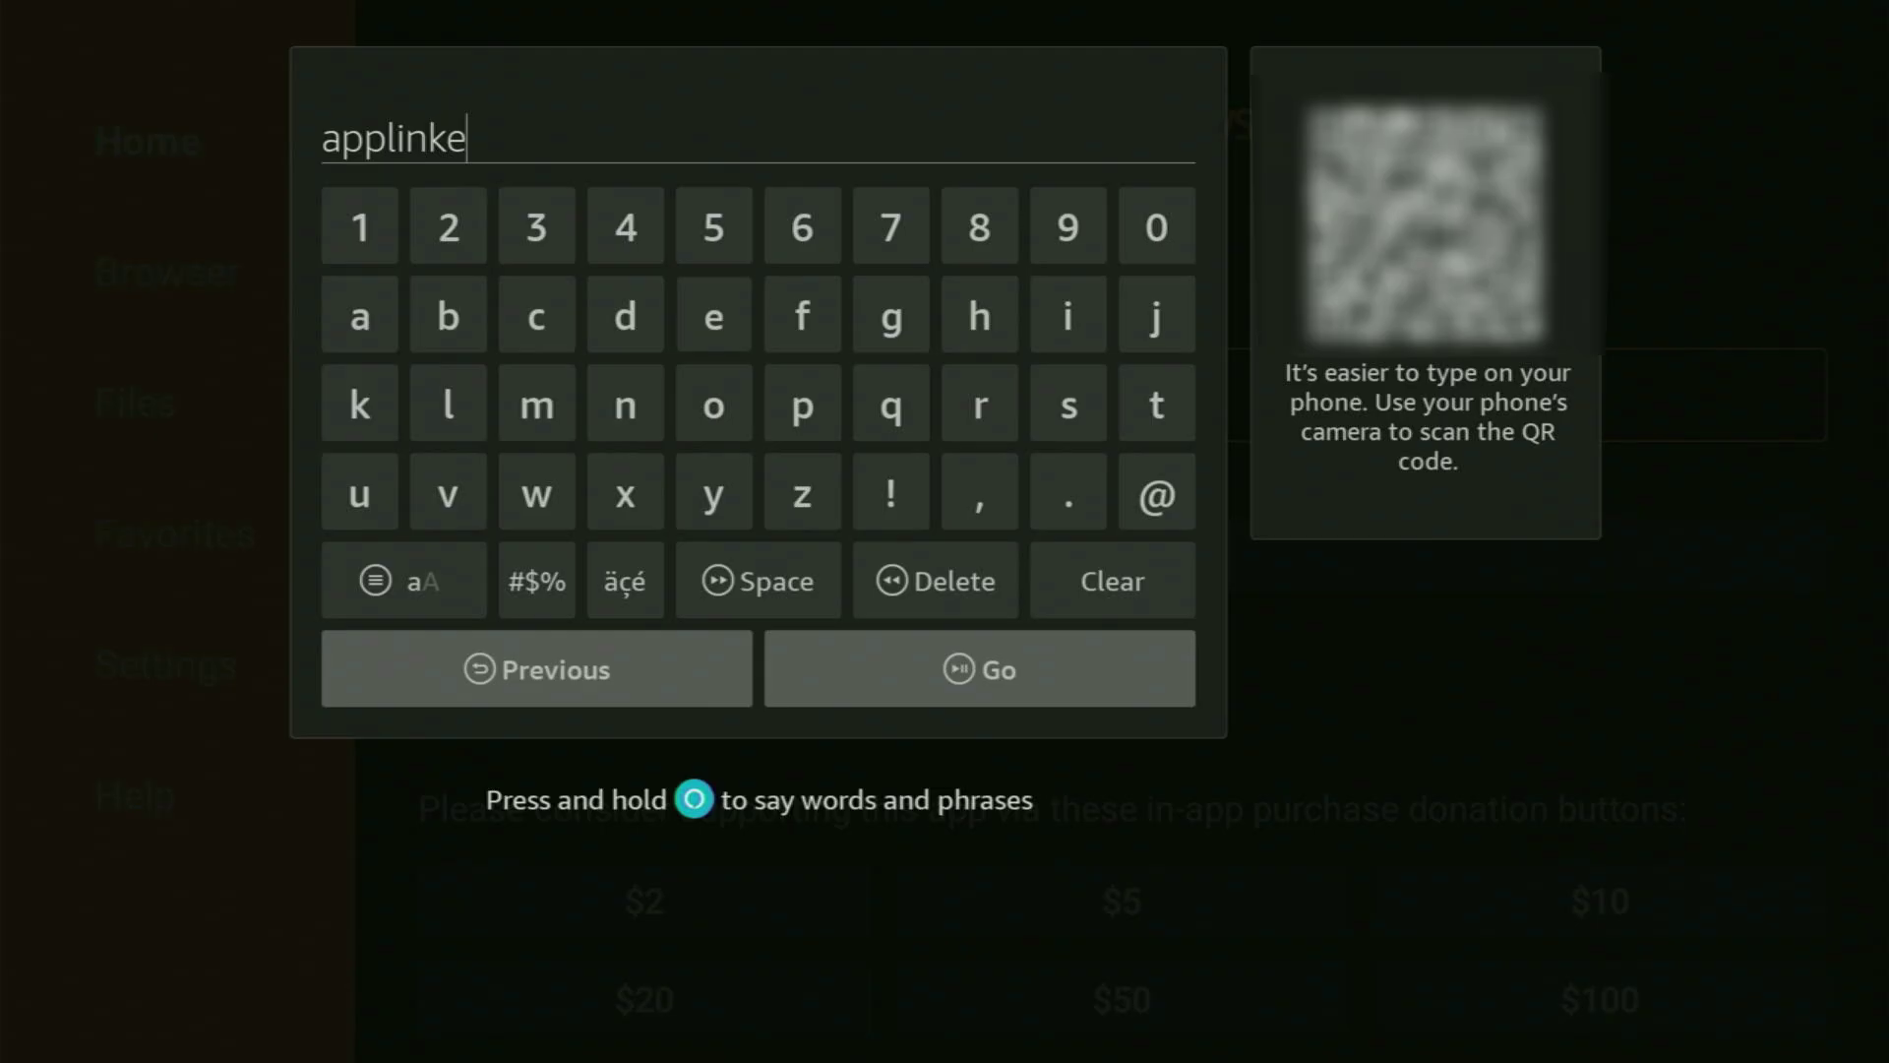
key(Left)
key(Return)
key(Down)
key(Down)
key(Right)
key(Right)
key(Right)
key(Right)
key(Right)
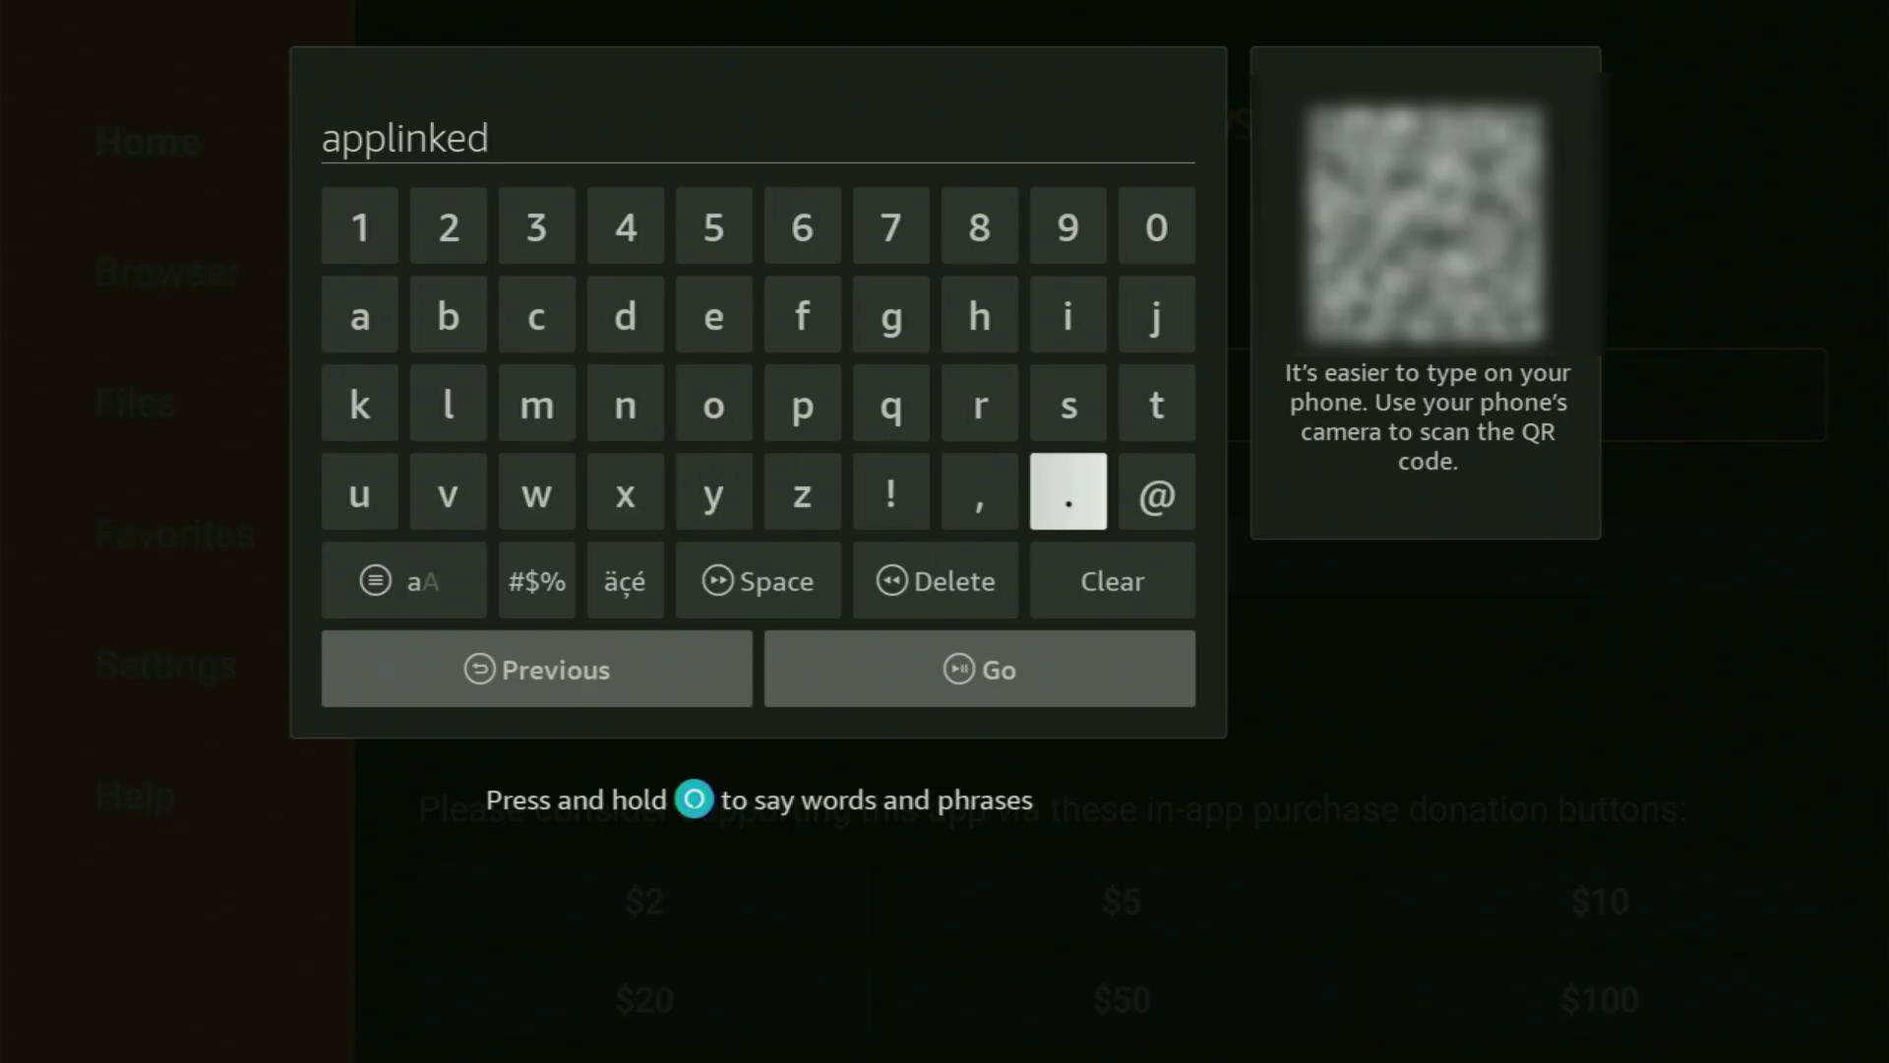
key(Return)
key(Up)
key(Return)
key(Right)
key(Return)
key(Left)
key(Left)
key(Left)
key(Left)
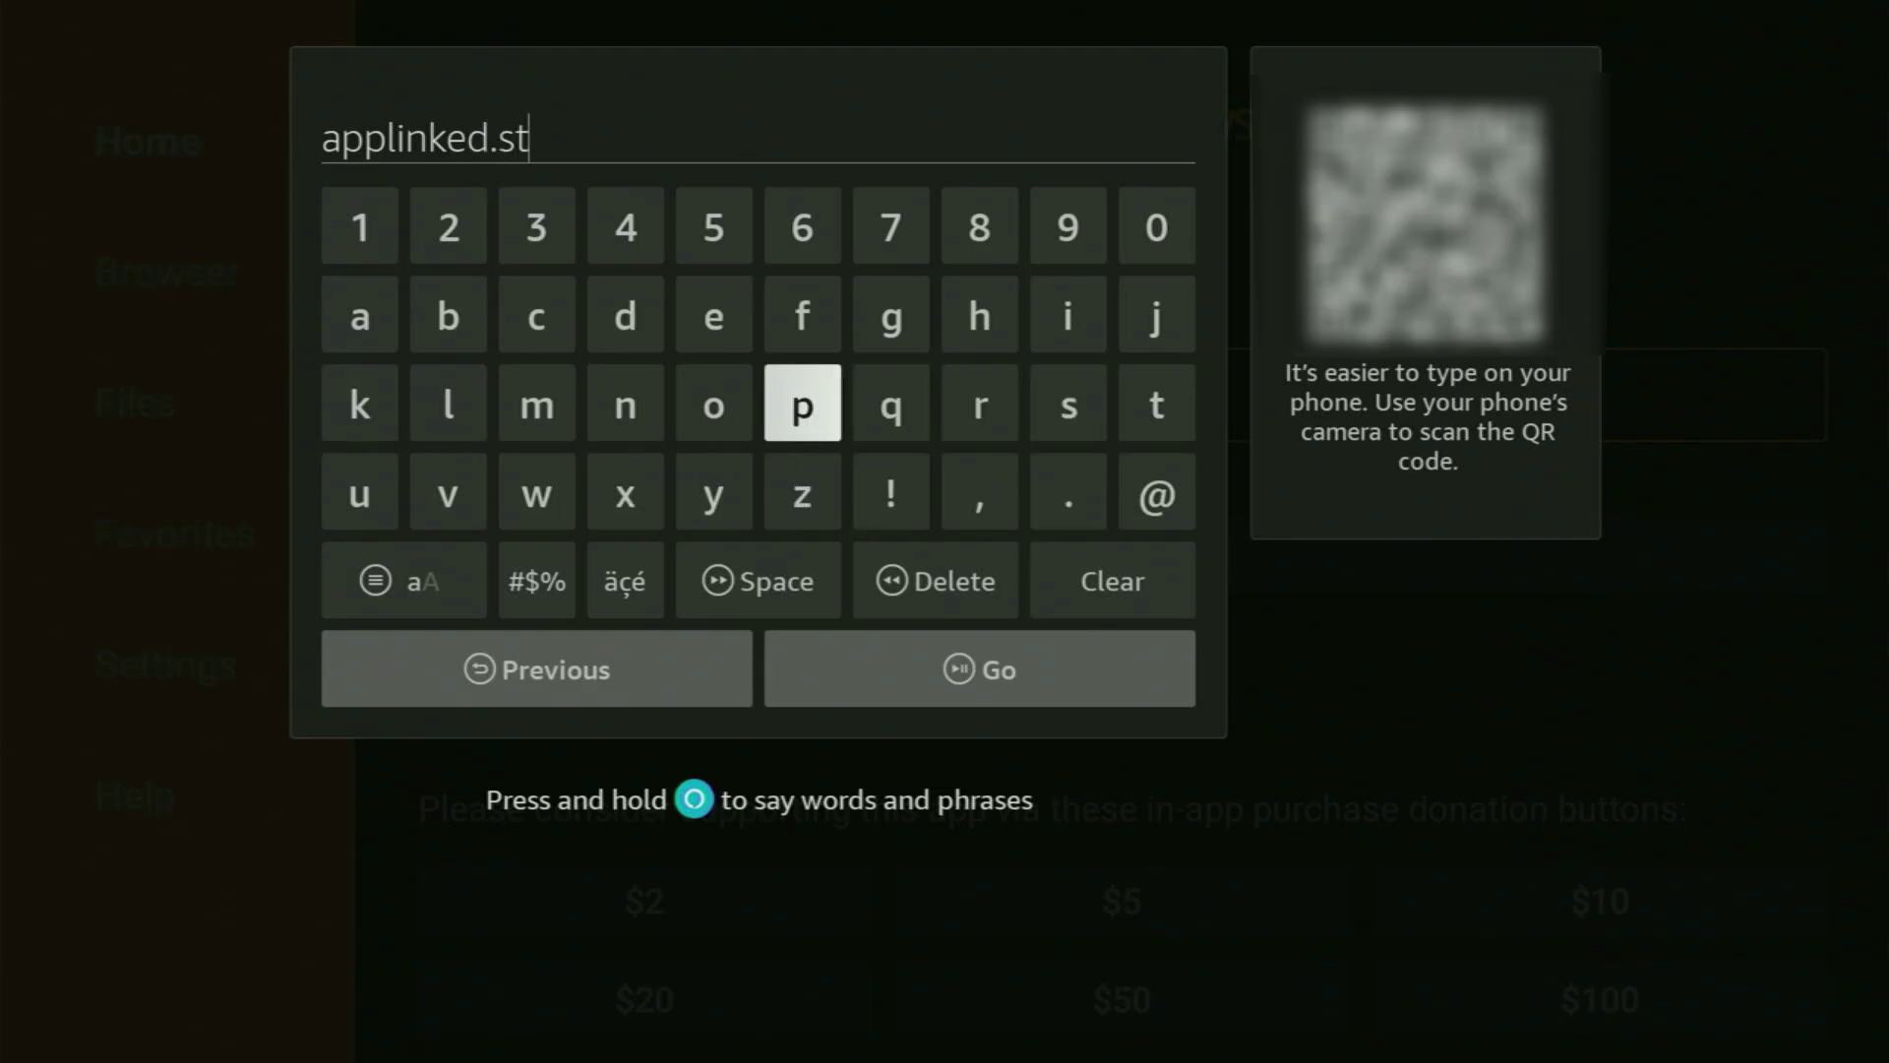
key(Left)
key(Return)
key(Right)
key(Right)
key(Right)
key(Return)
key(Up)
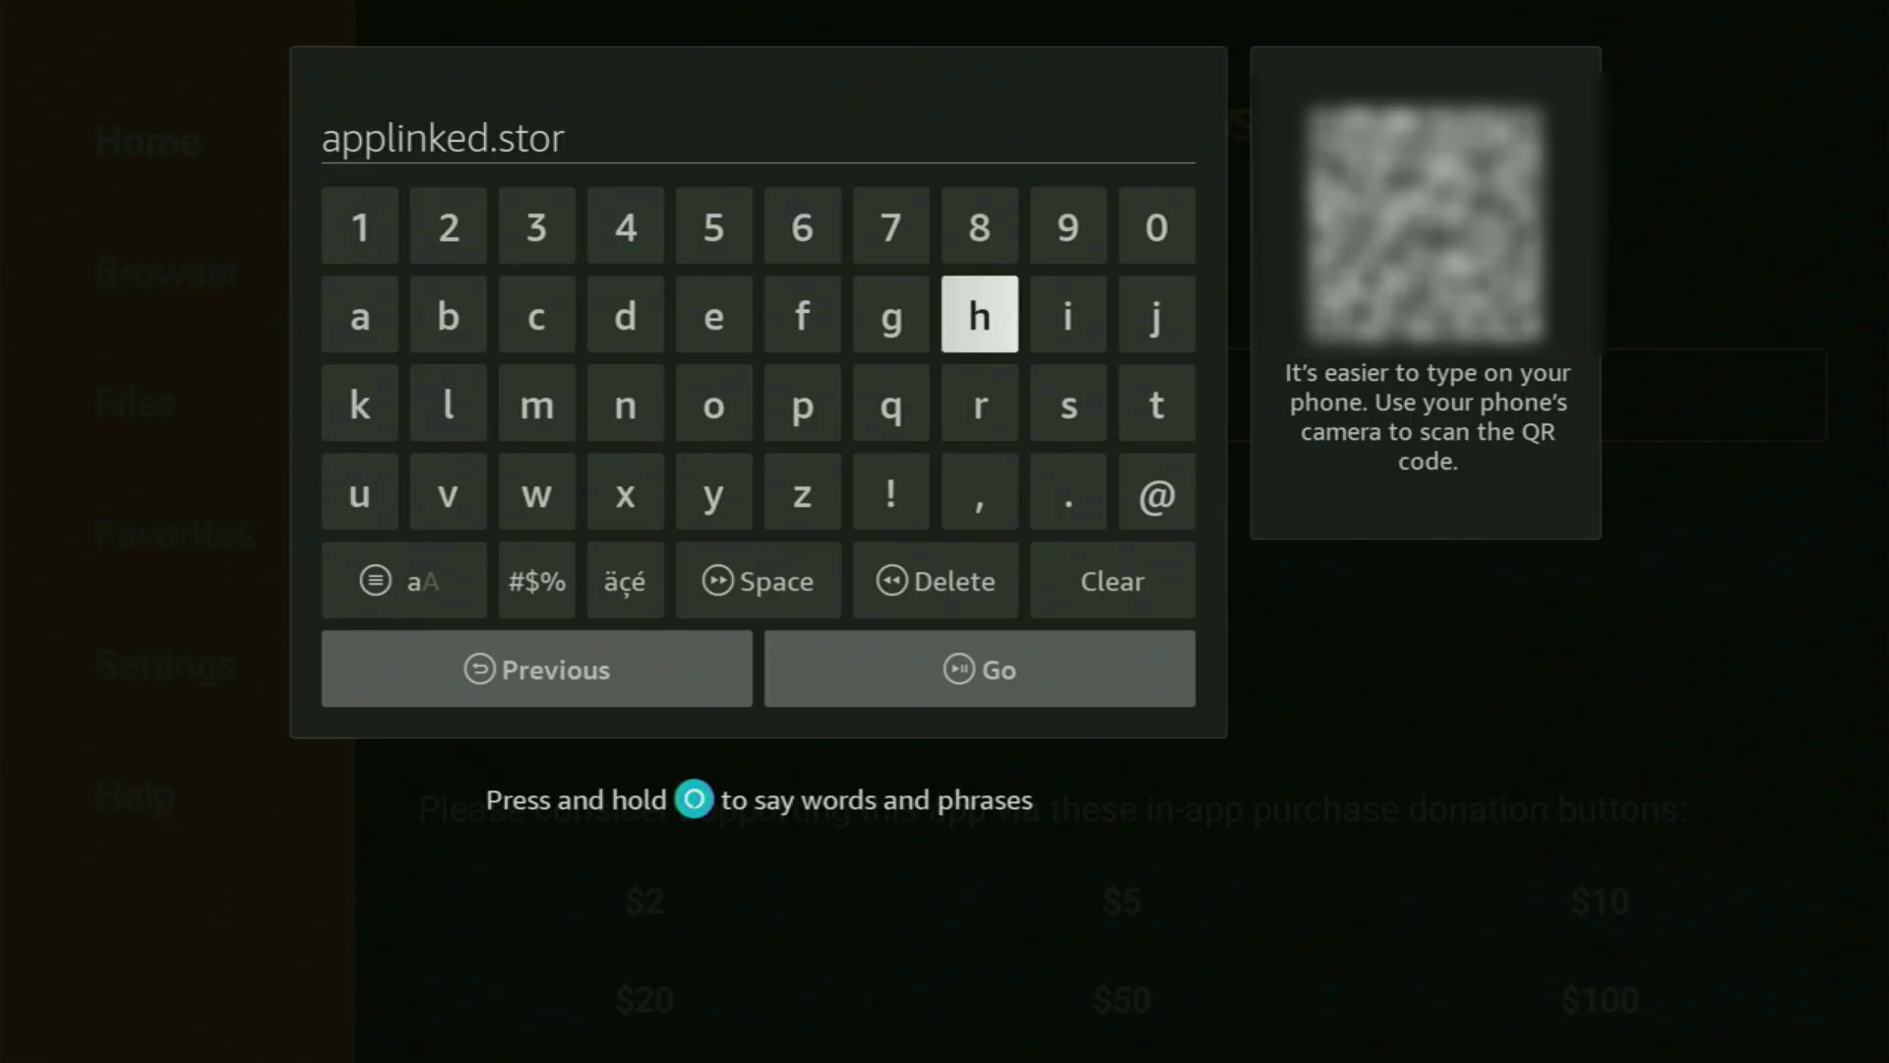
key(Left)
key(Left)
key(Left)
key(Return)
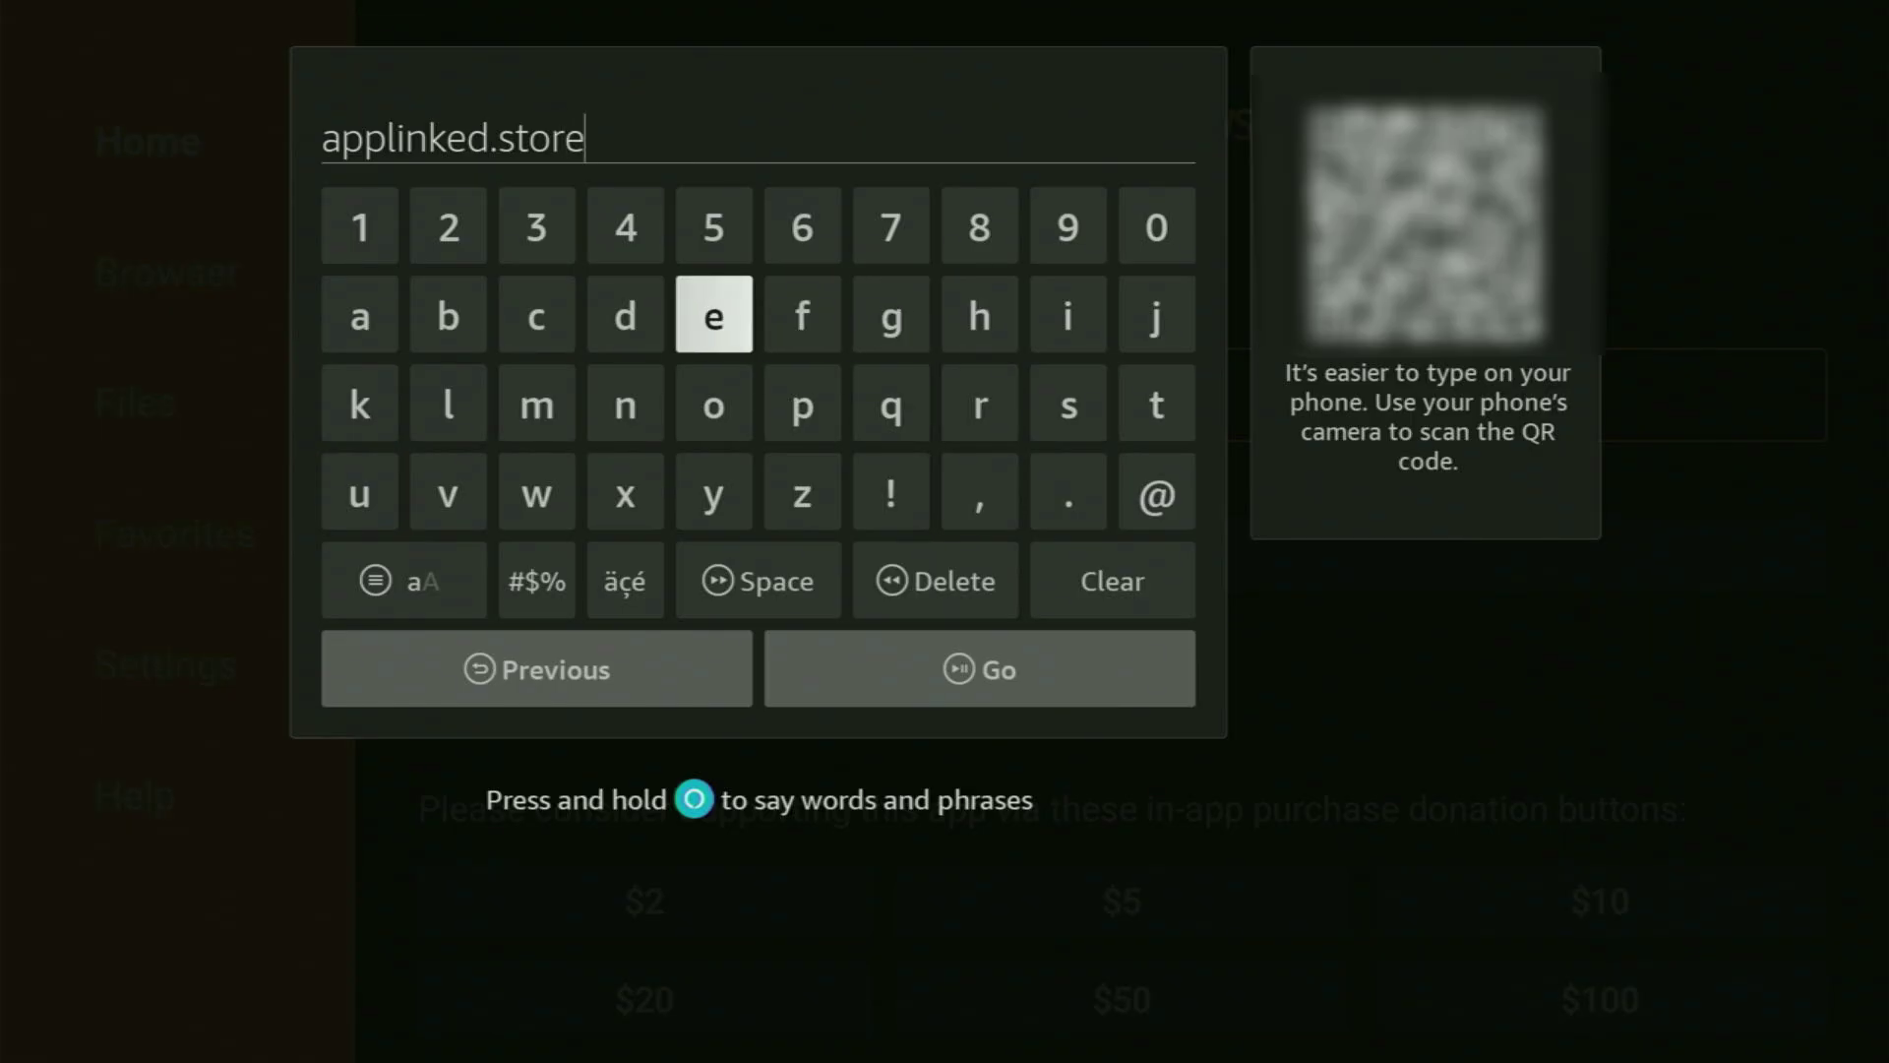
Submit the applinked.store address with Go
key(Down)
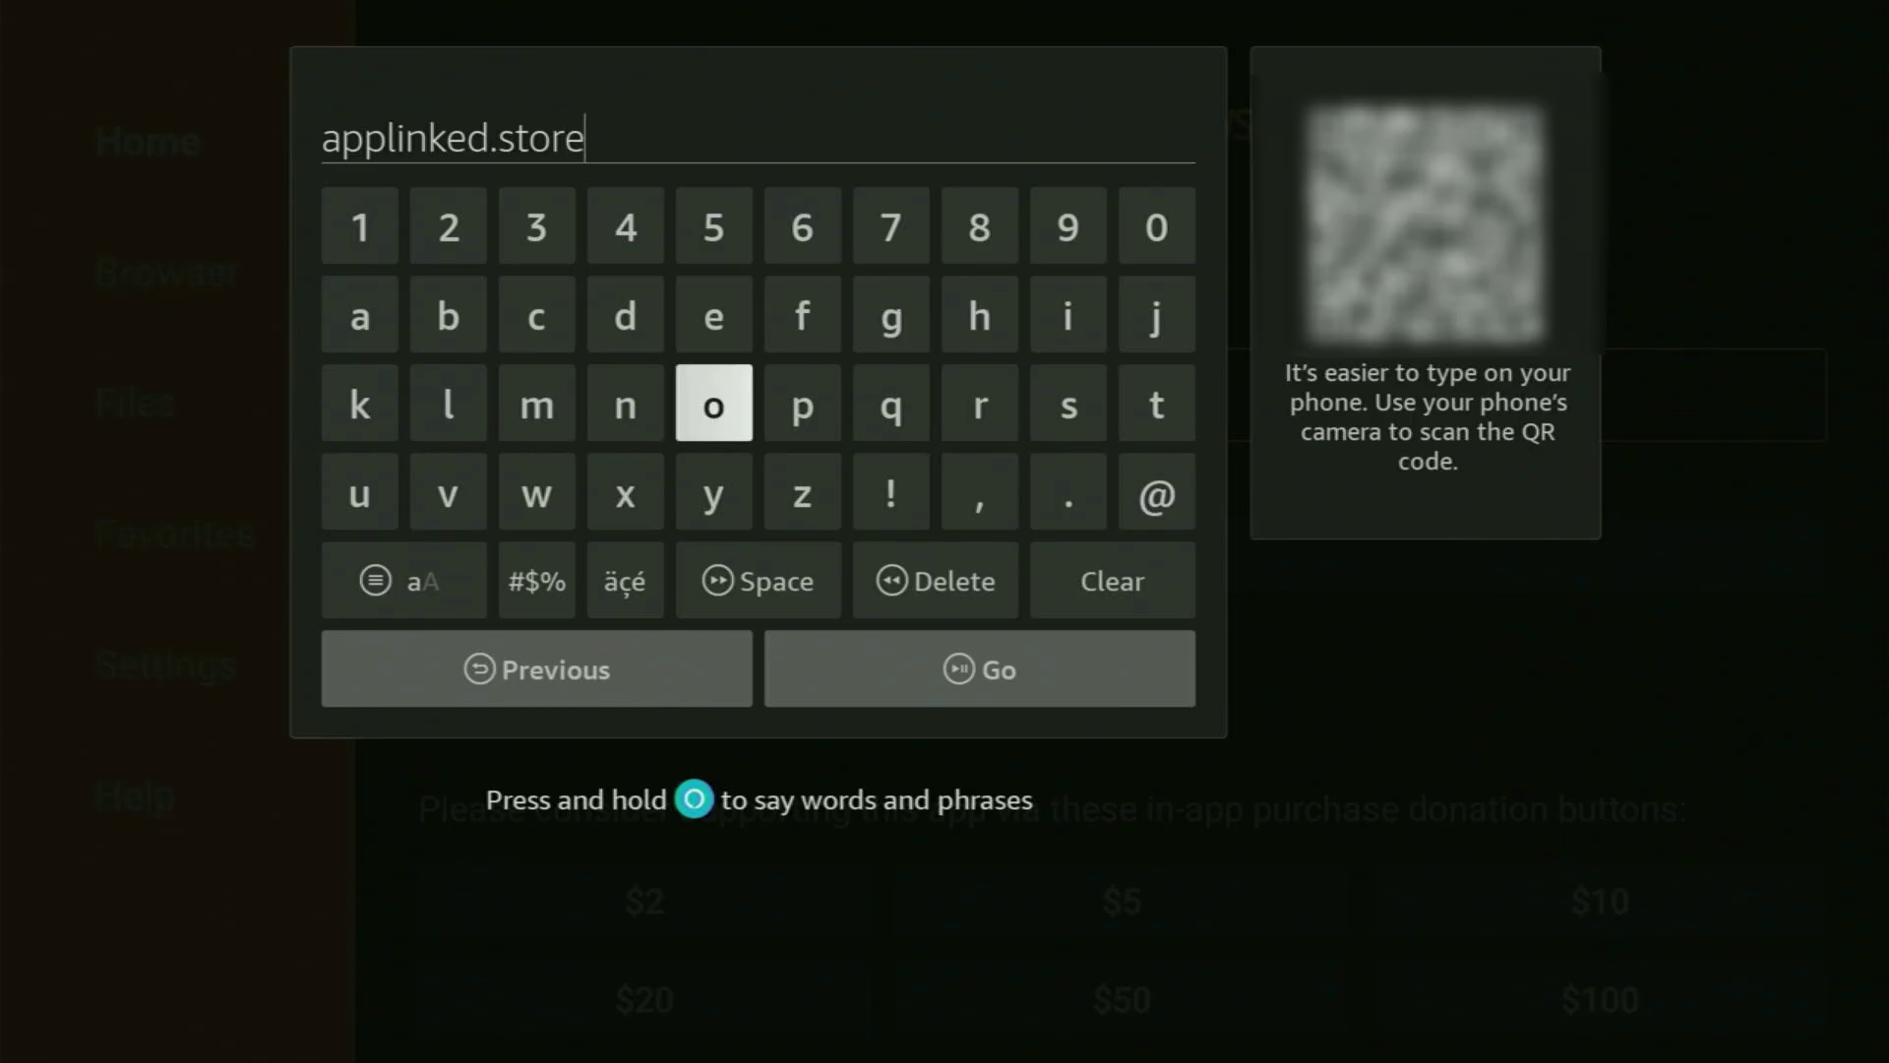
key(Down)
key(Down)
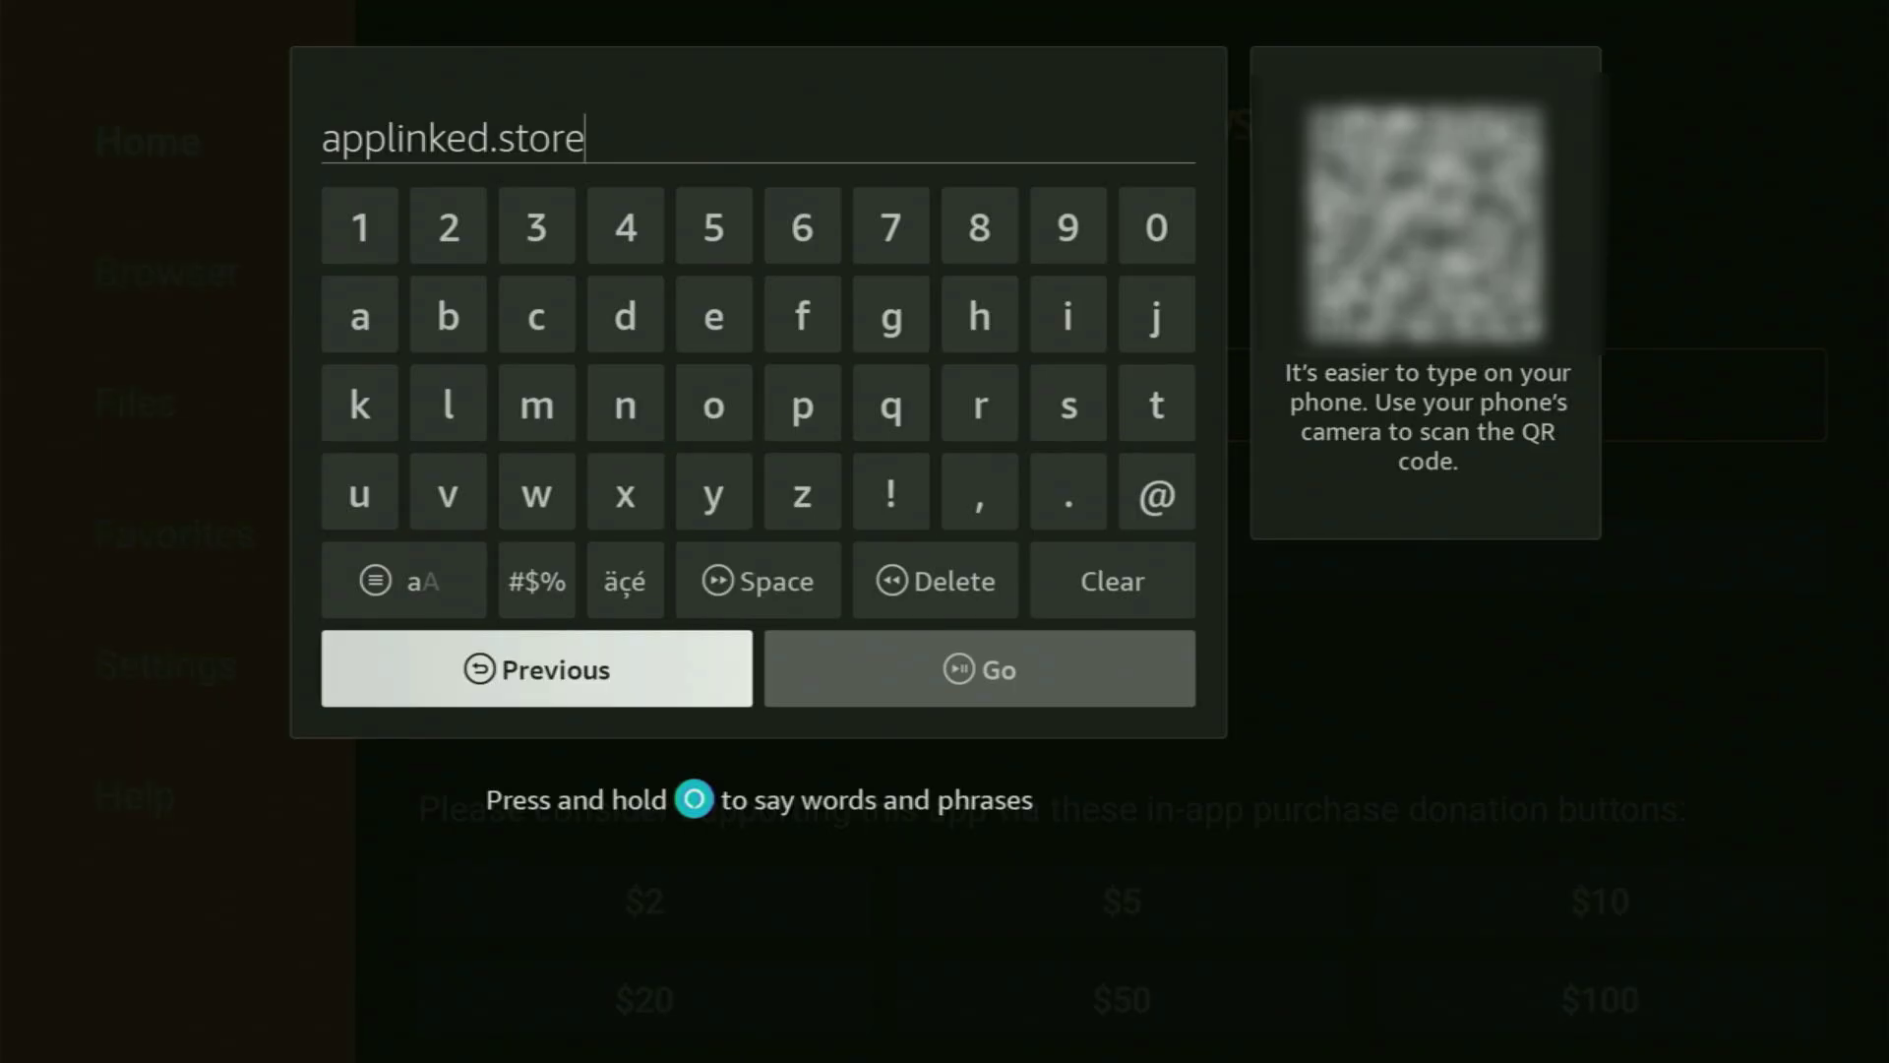
key(Right)
key(Return)
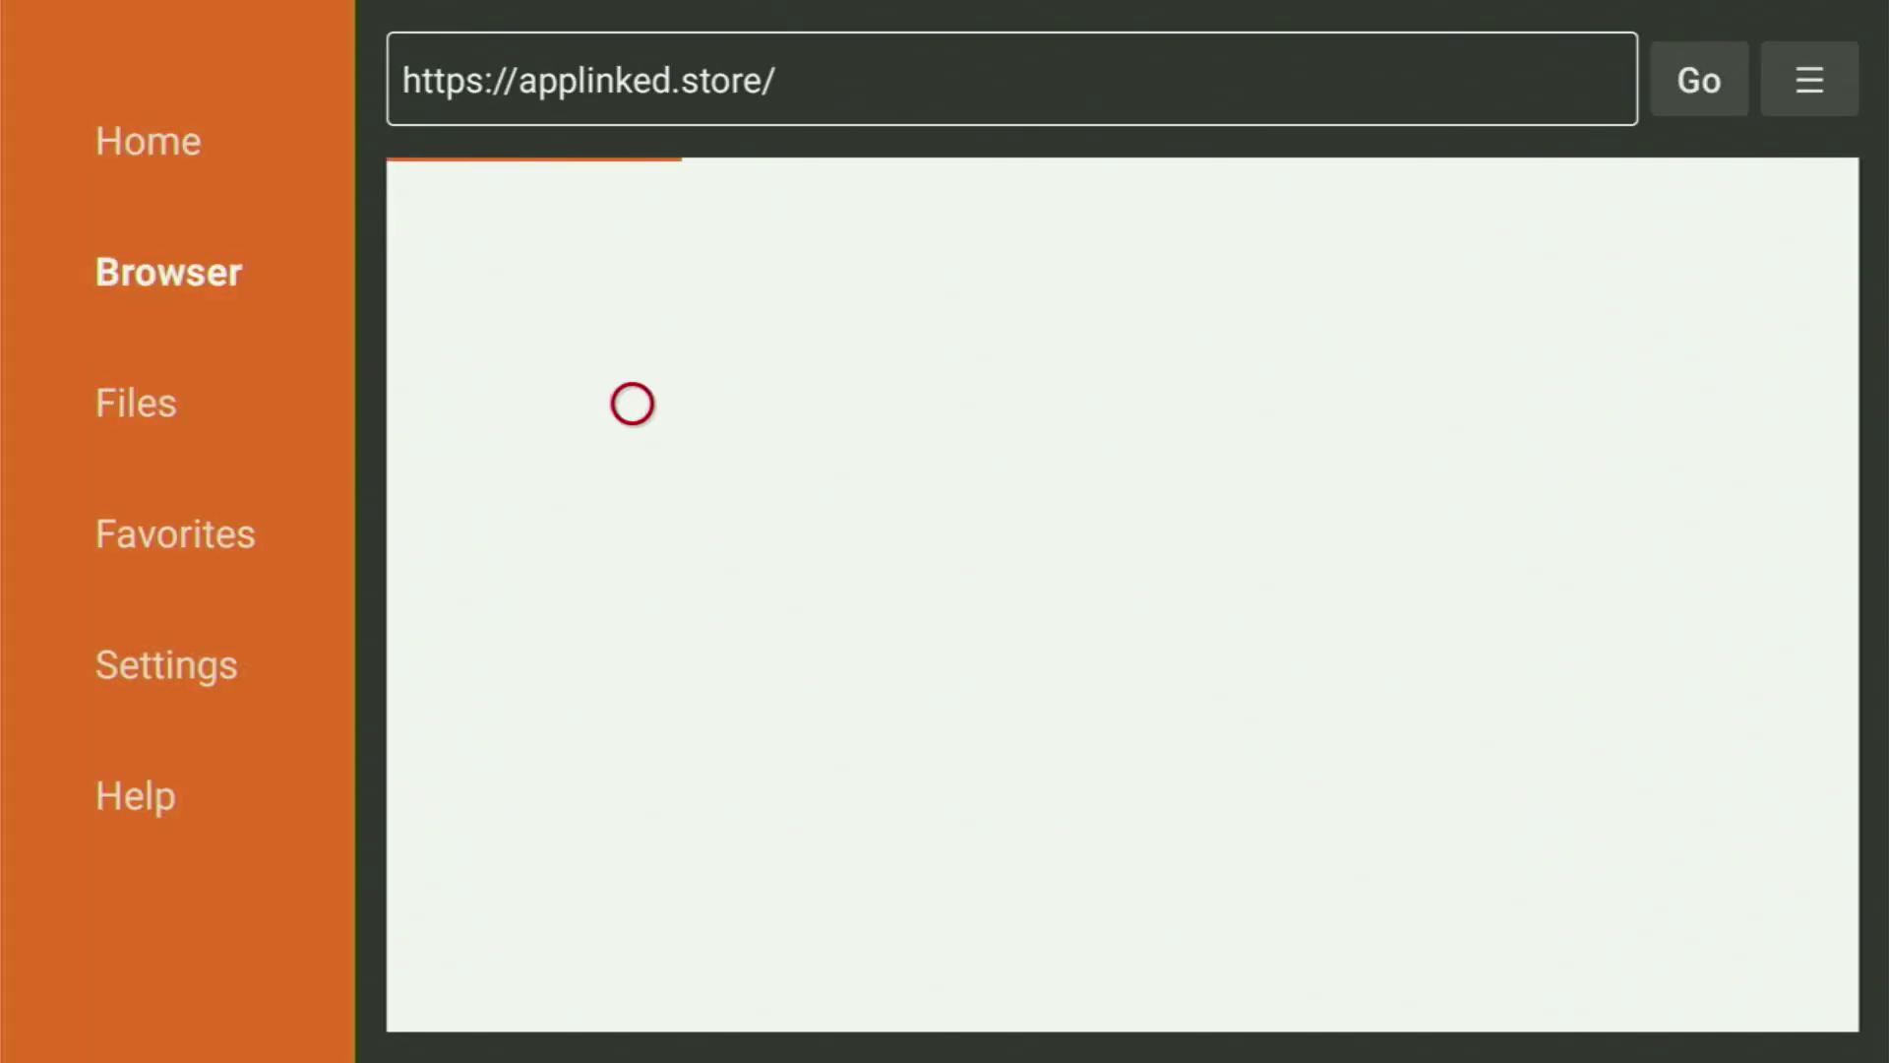
Switch Downloader to Fullscreen Mode and download AppLinked from the page
key(Menu)
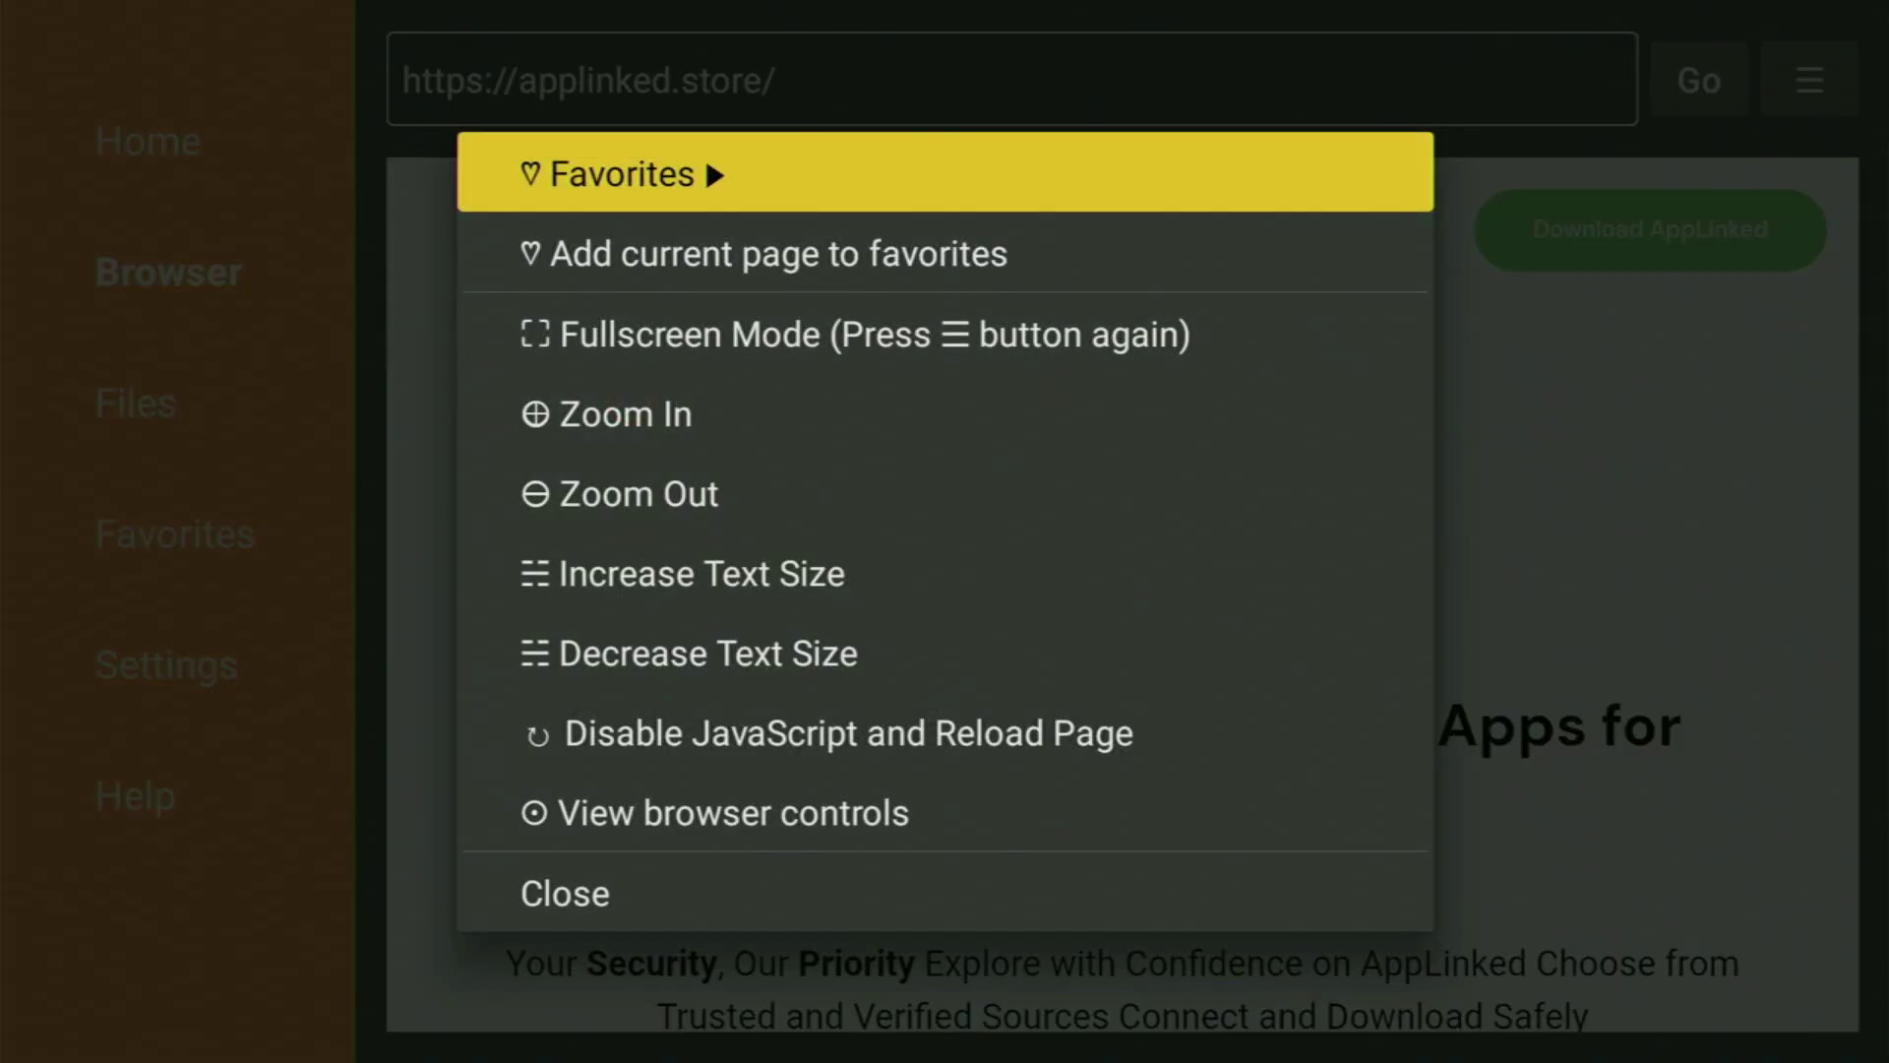
key(Down)
key(Down)
key(Return)
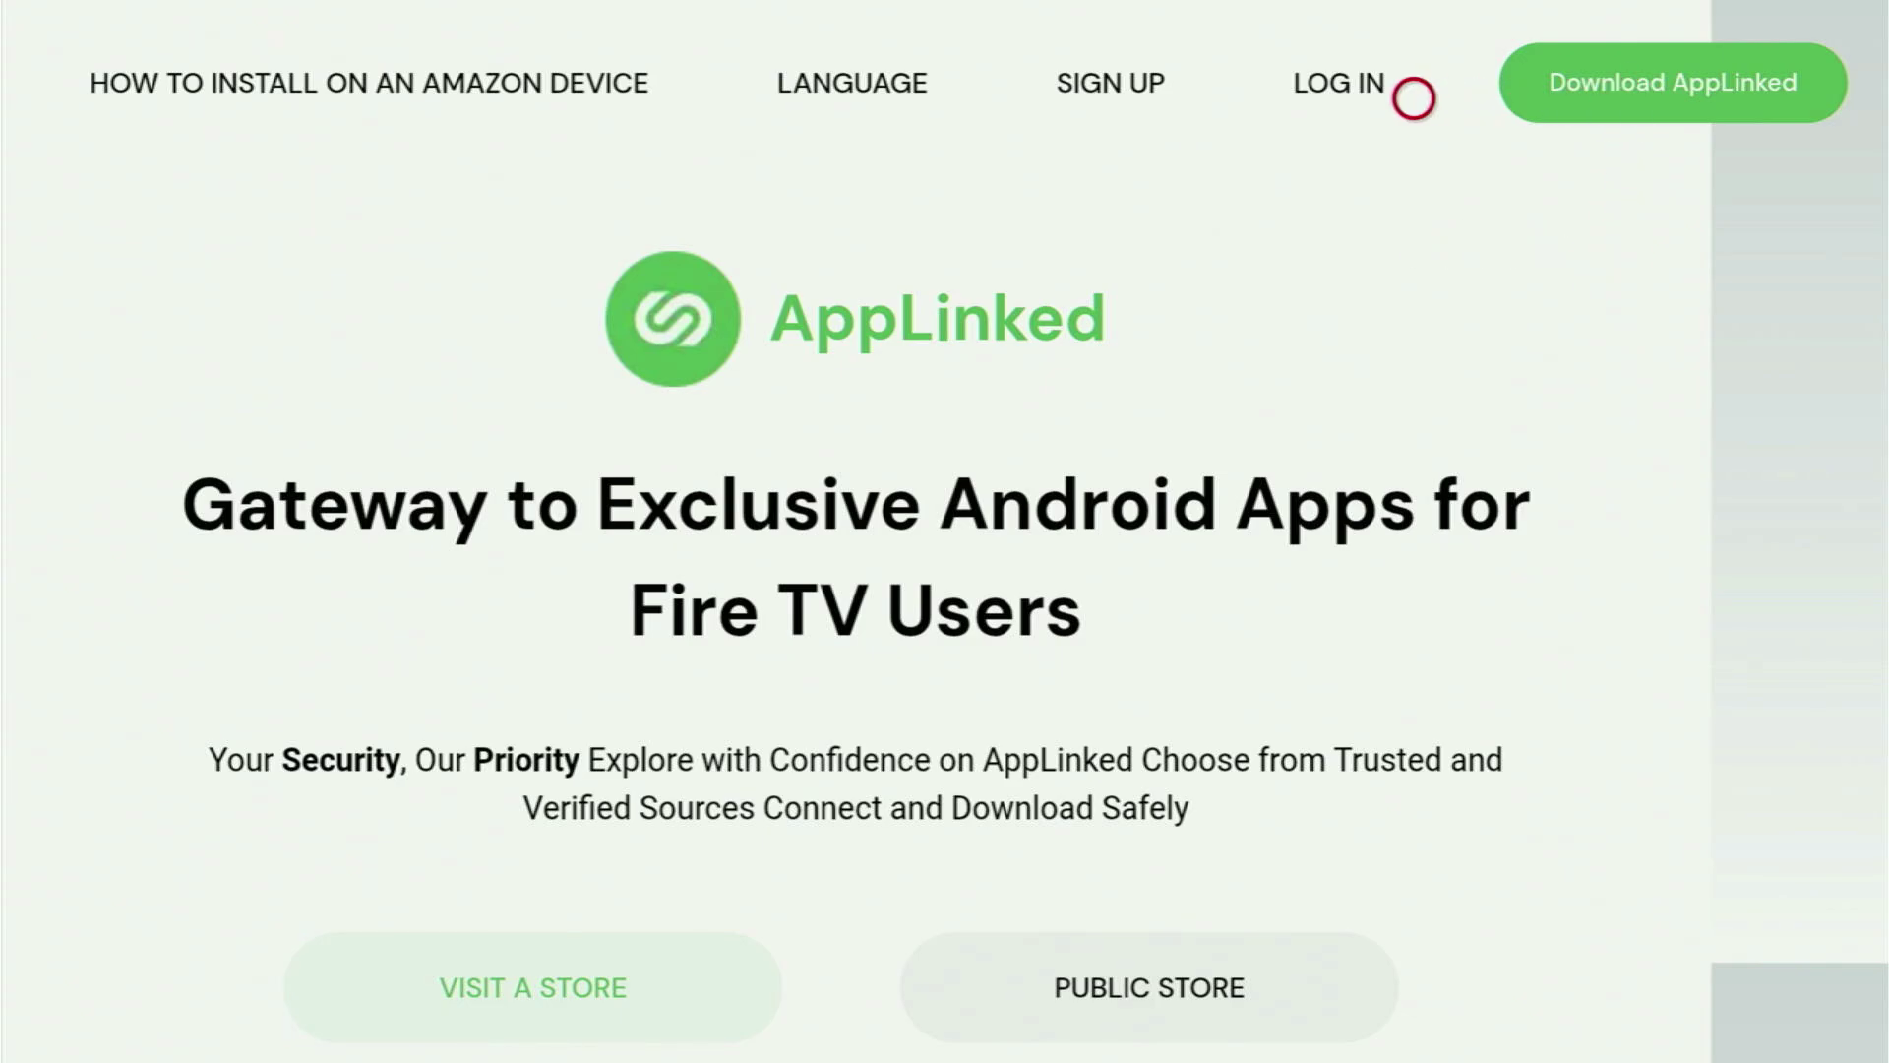
click(1676, 98)
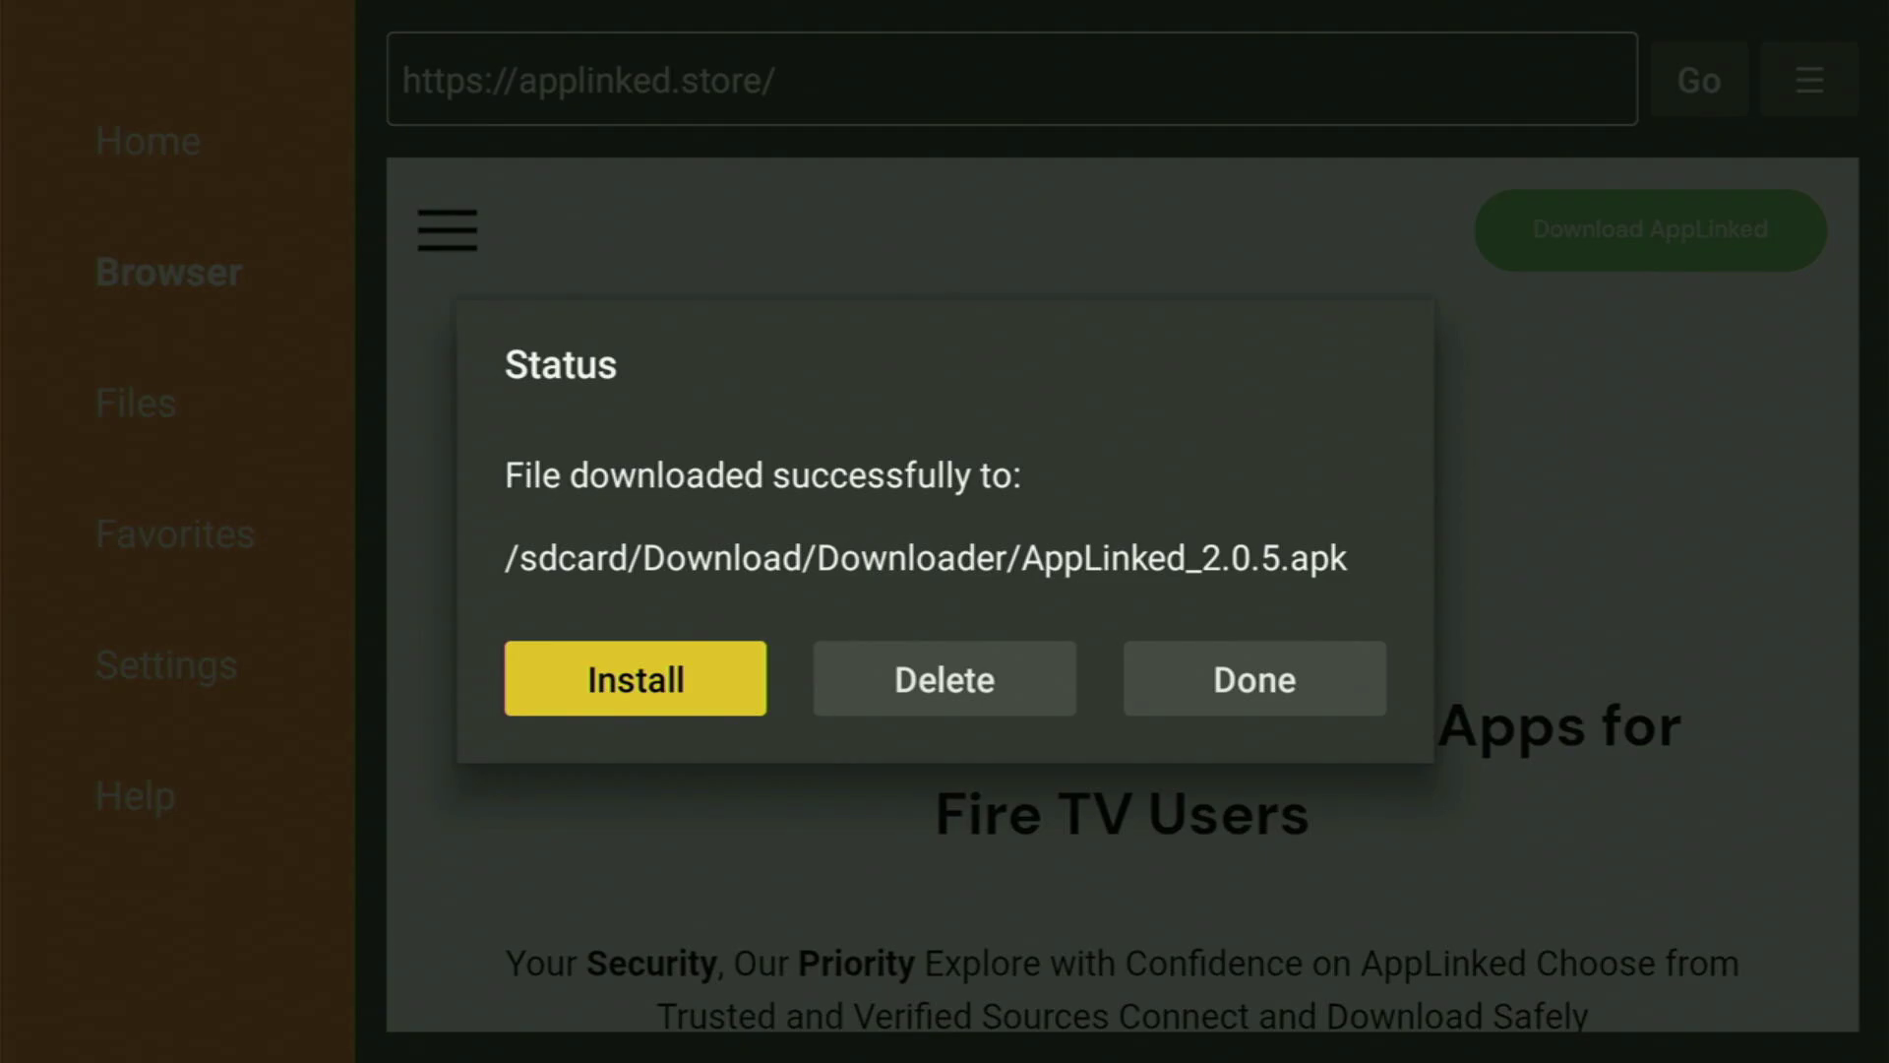
Delete the downloaded AppLinked_2.0.5.apk from the Status dialog
key(Right)
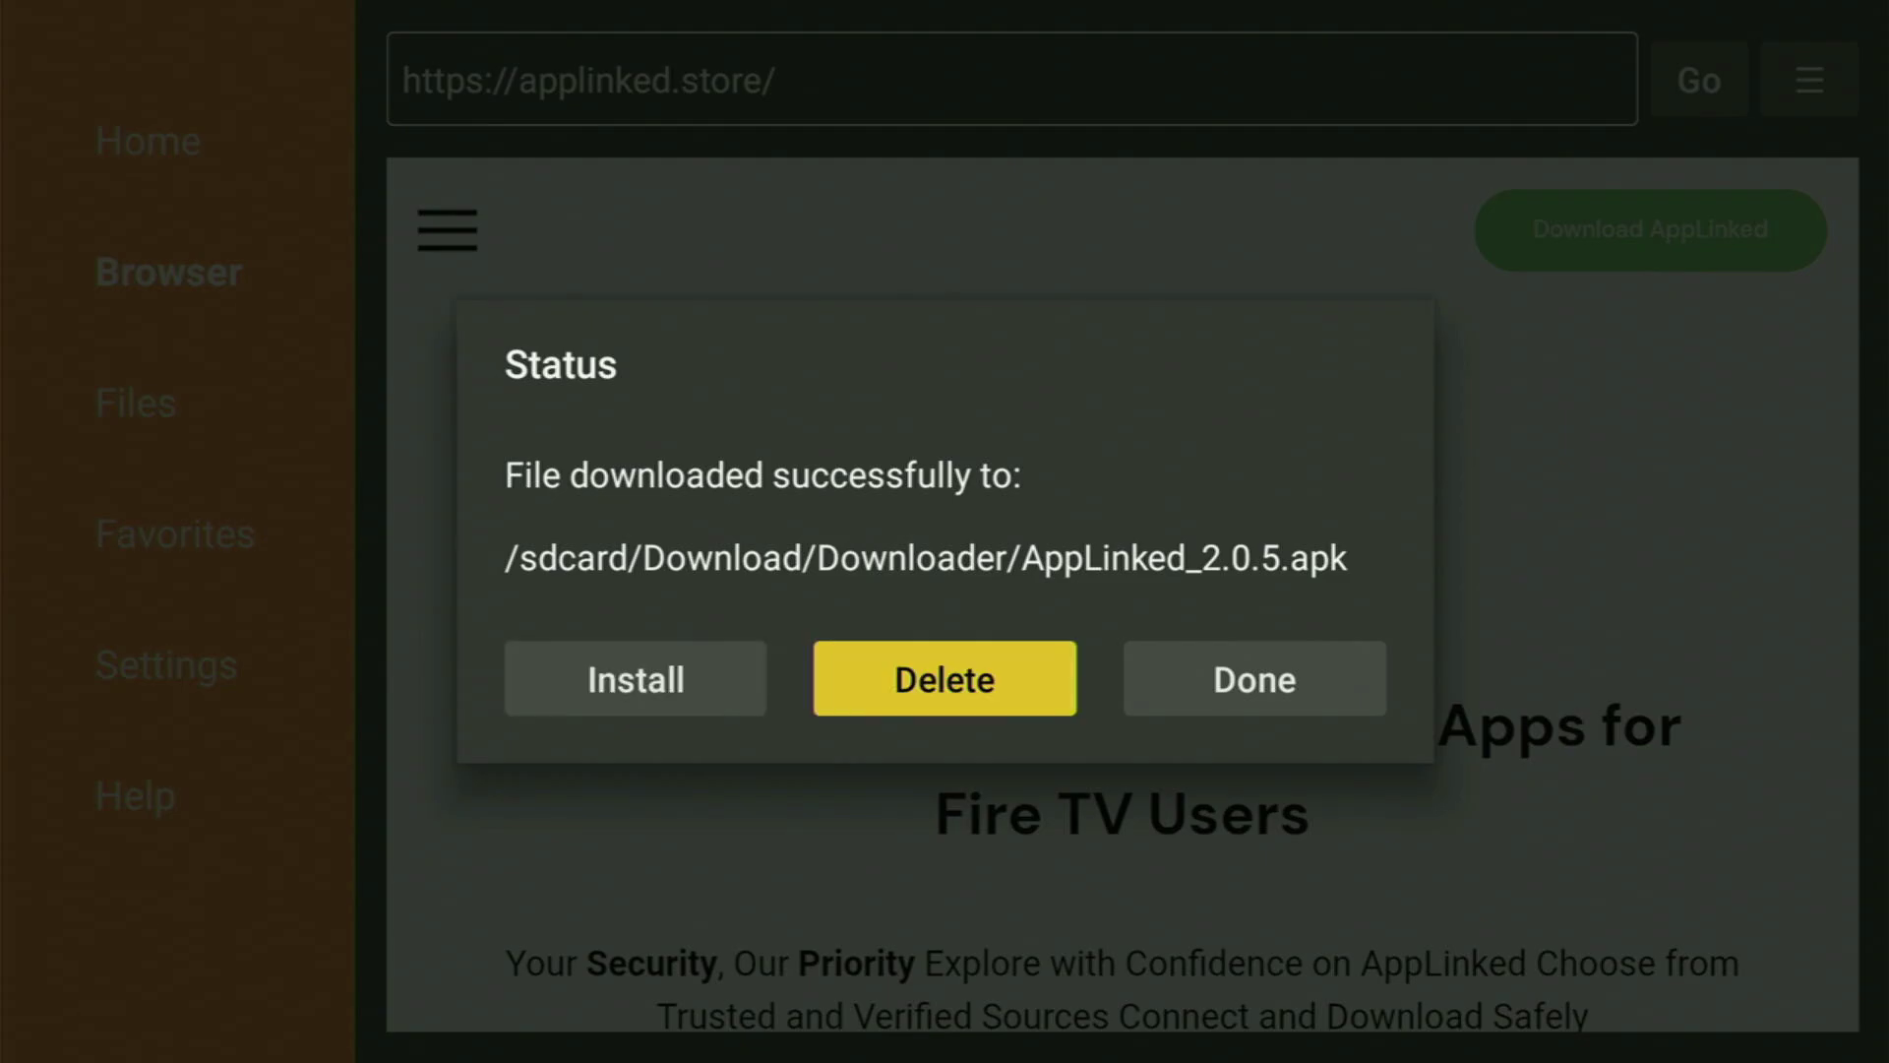
key(Return)
key(Return)
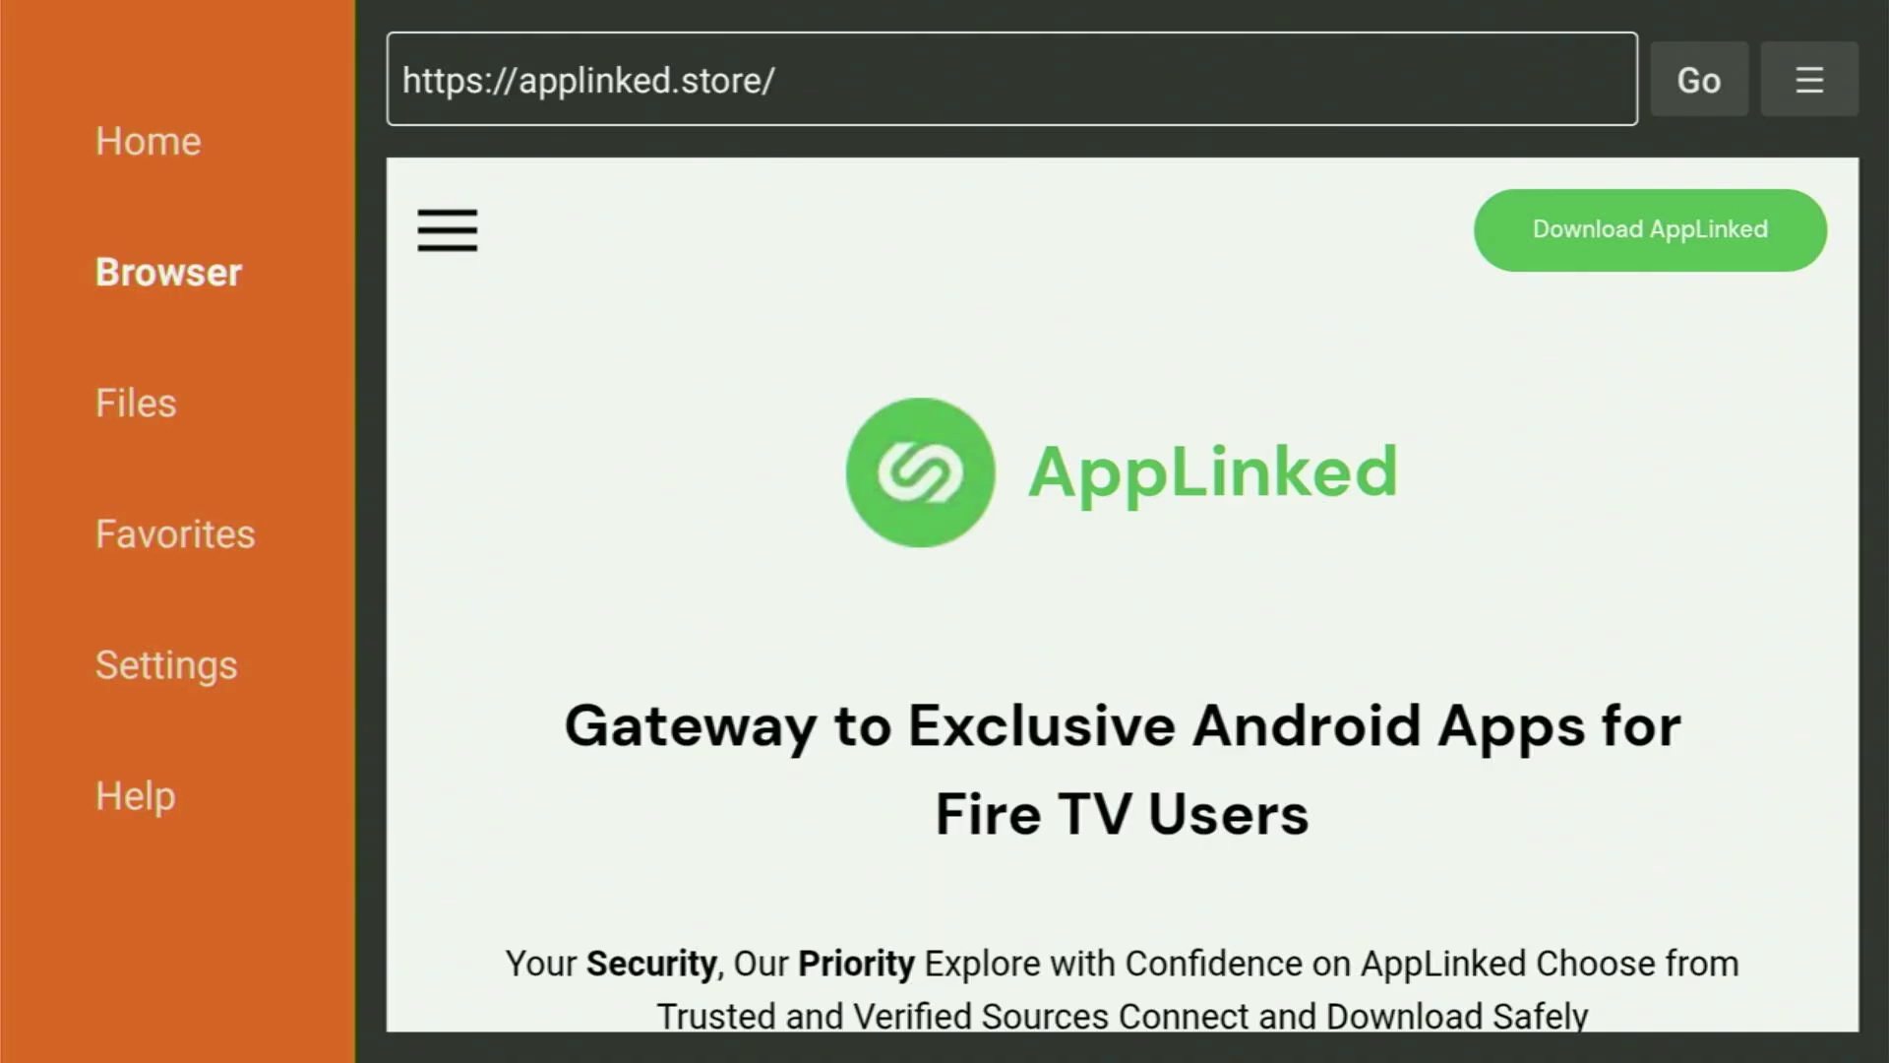
Go to Settings > My Fire TV > Developer options > Install unknown apps
key(Home)
key(Right)
key(Right)
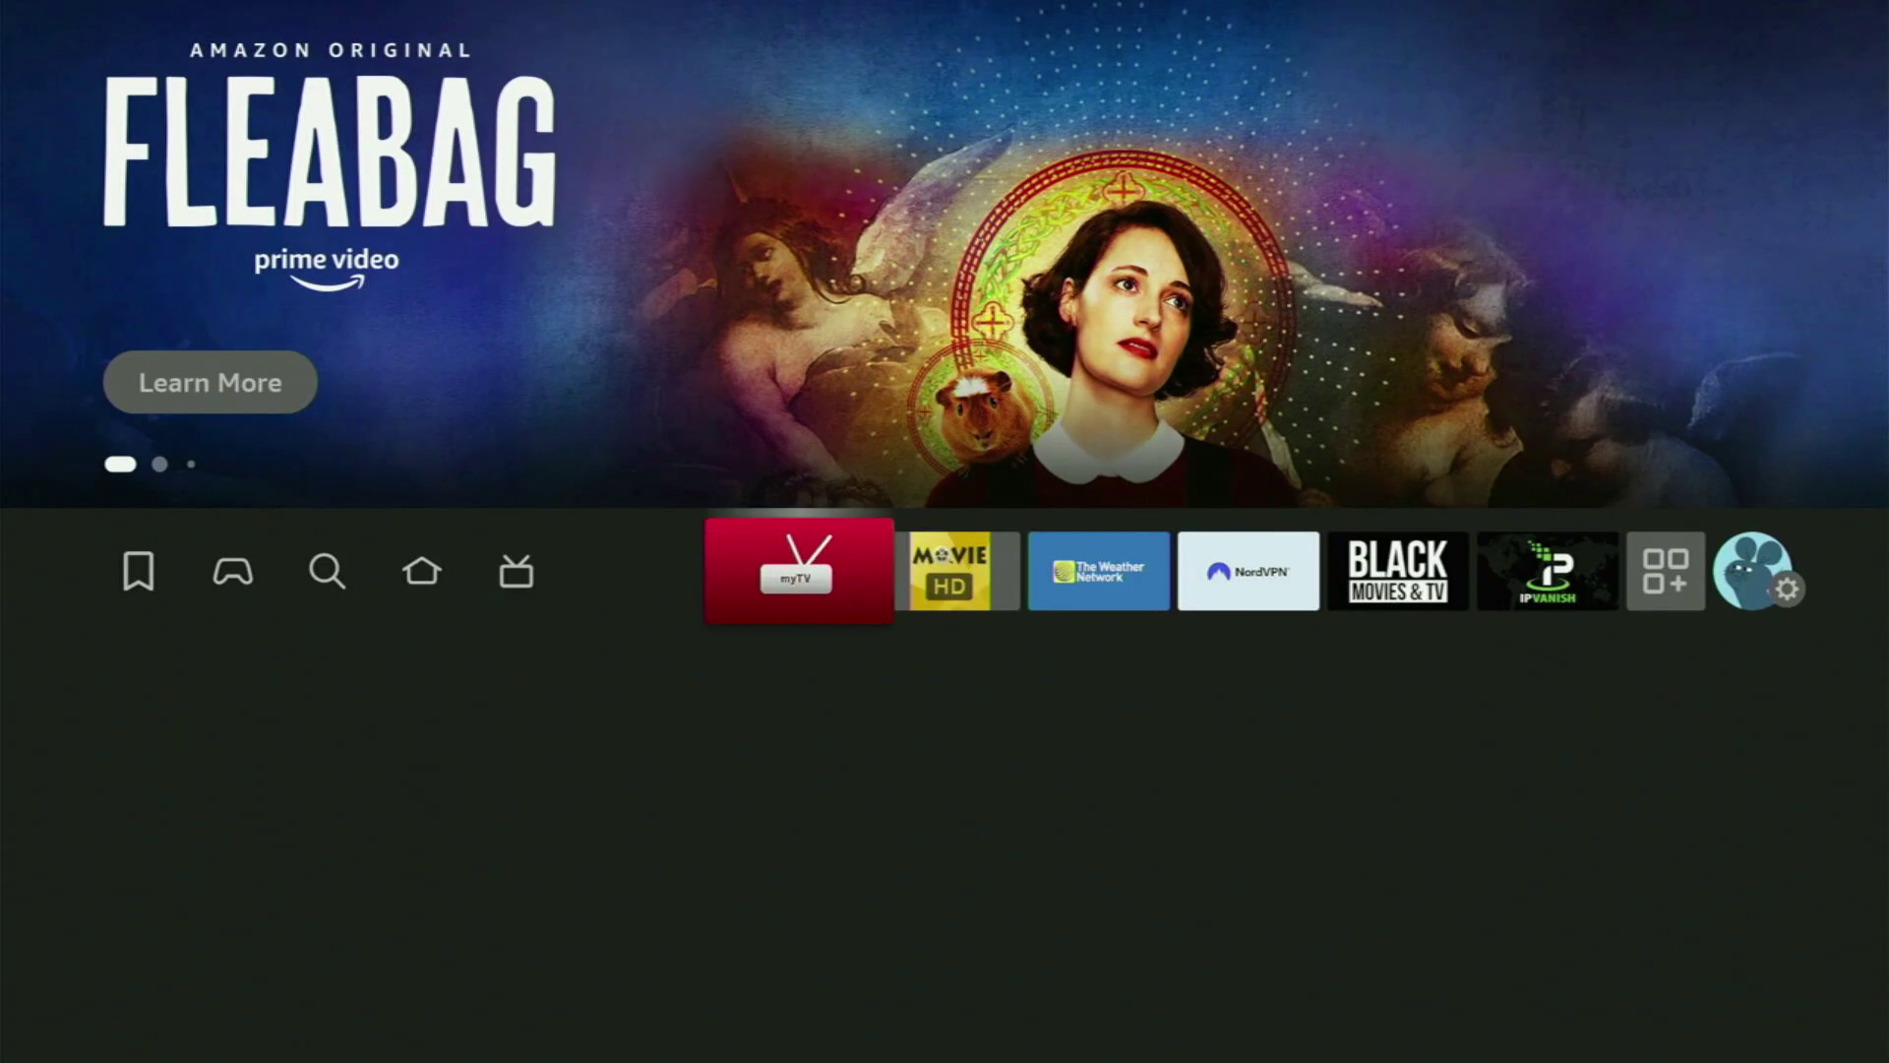
key(Right)
key(Right)
key(Right)
key(Right)
key(Right)
key(Right)
key(Right)
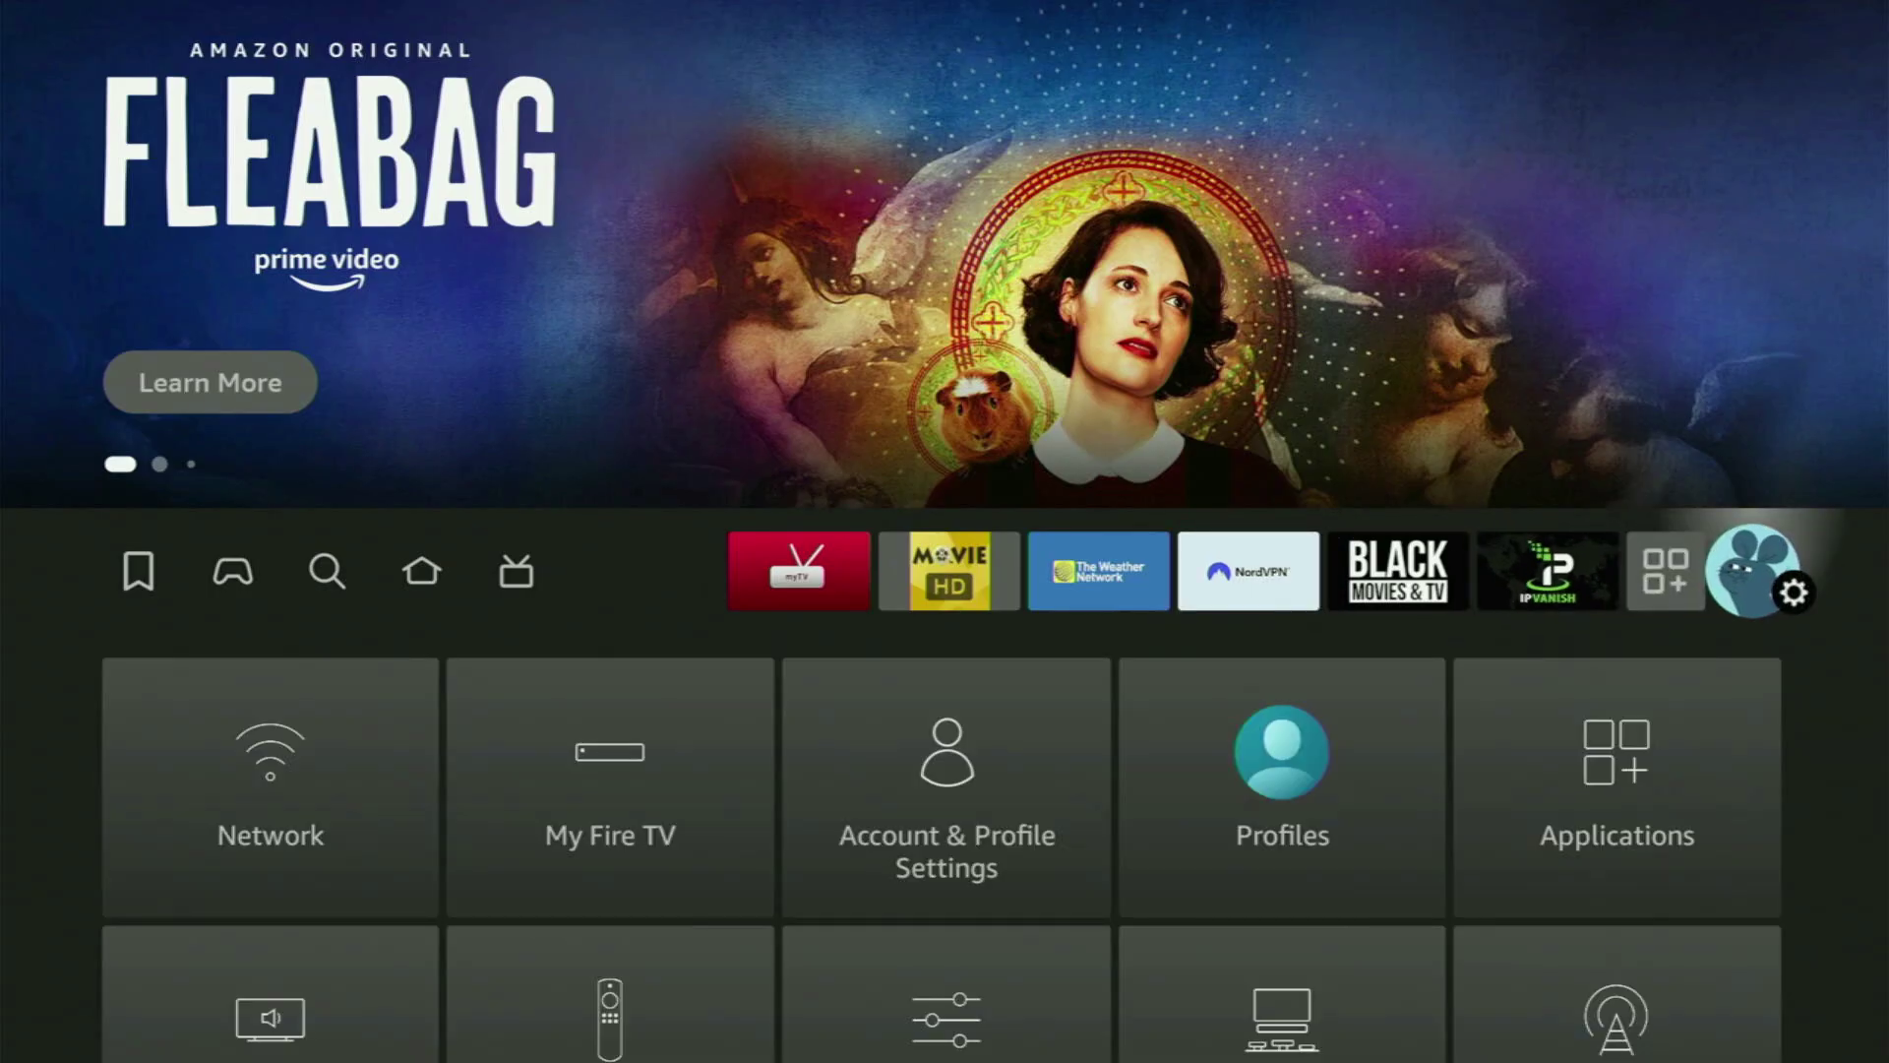
key(Down)
key(Right)
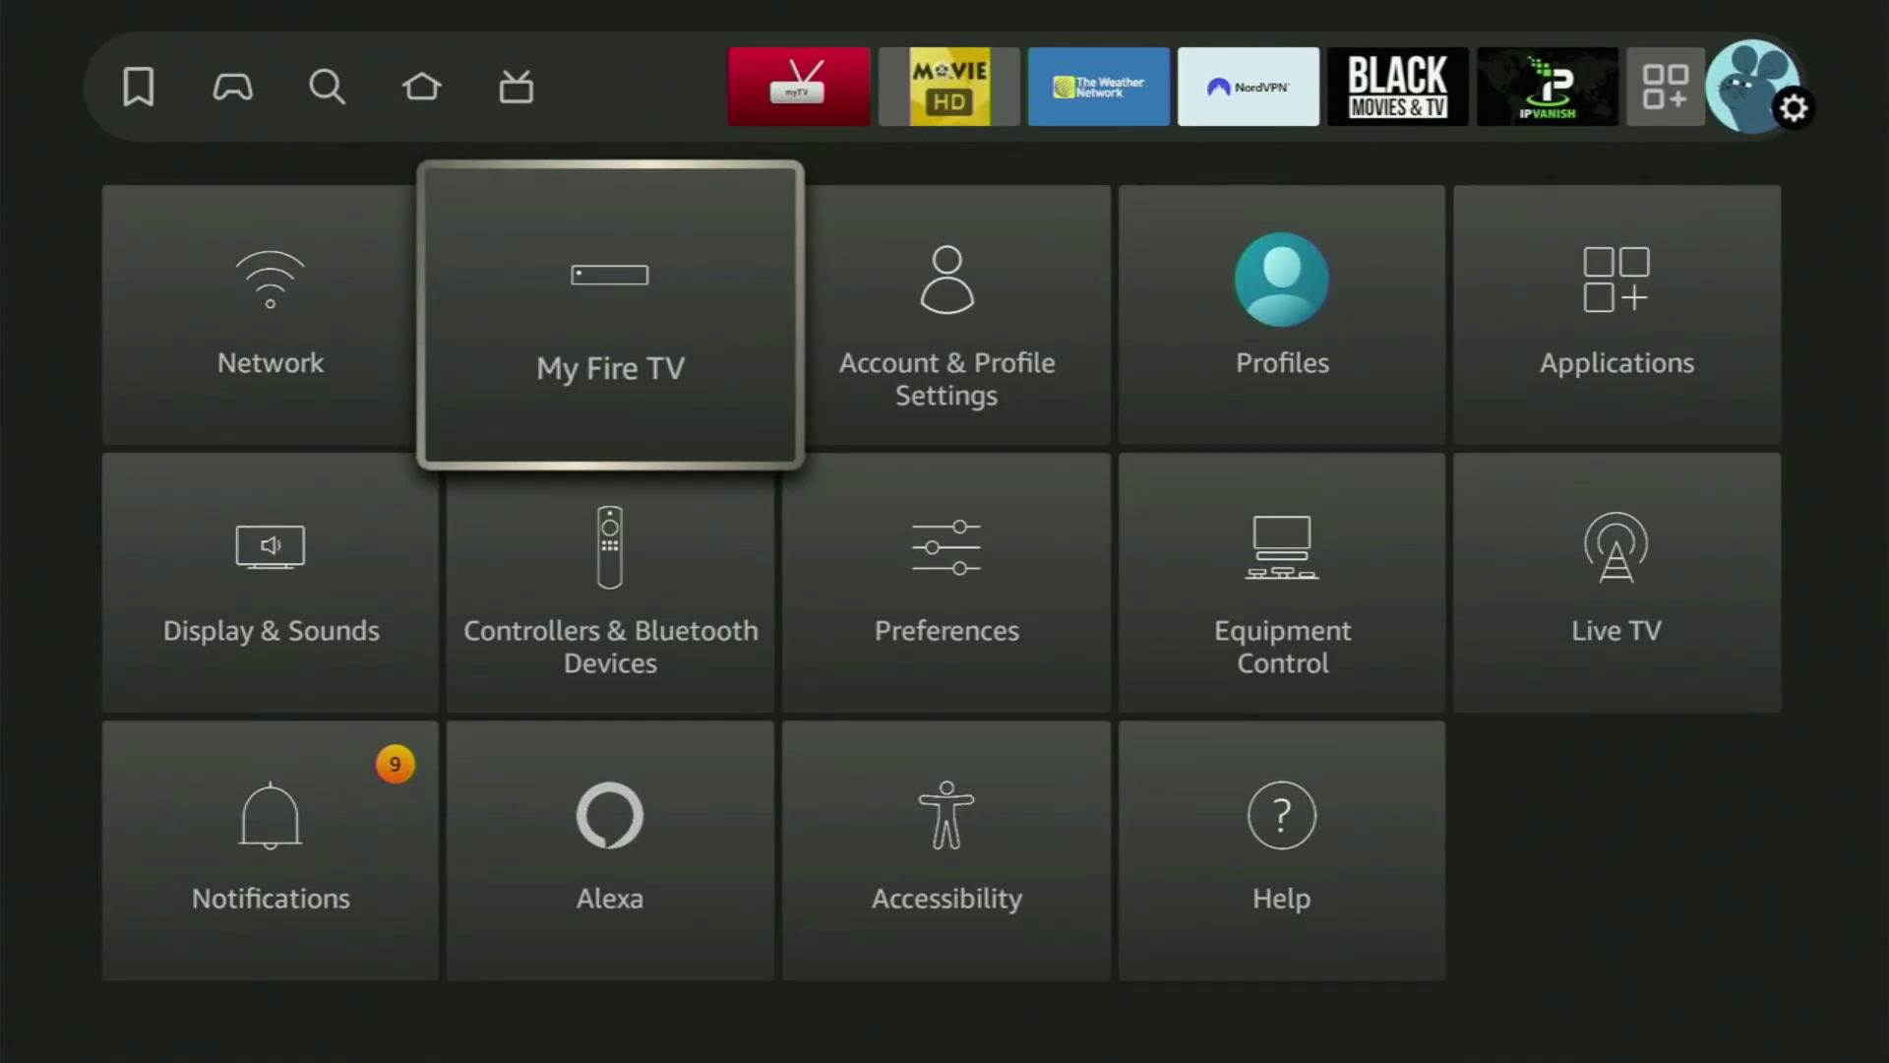
key(Return)
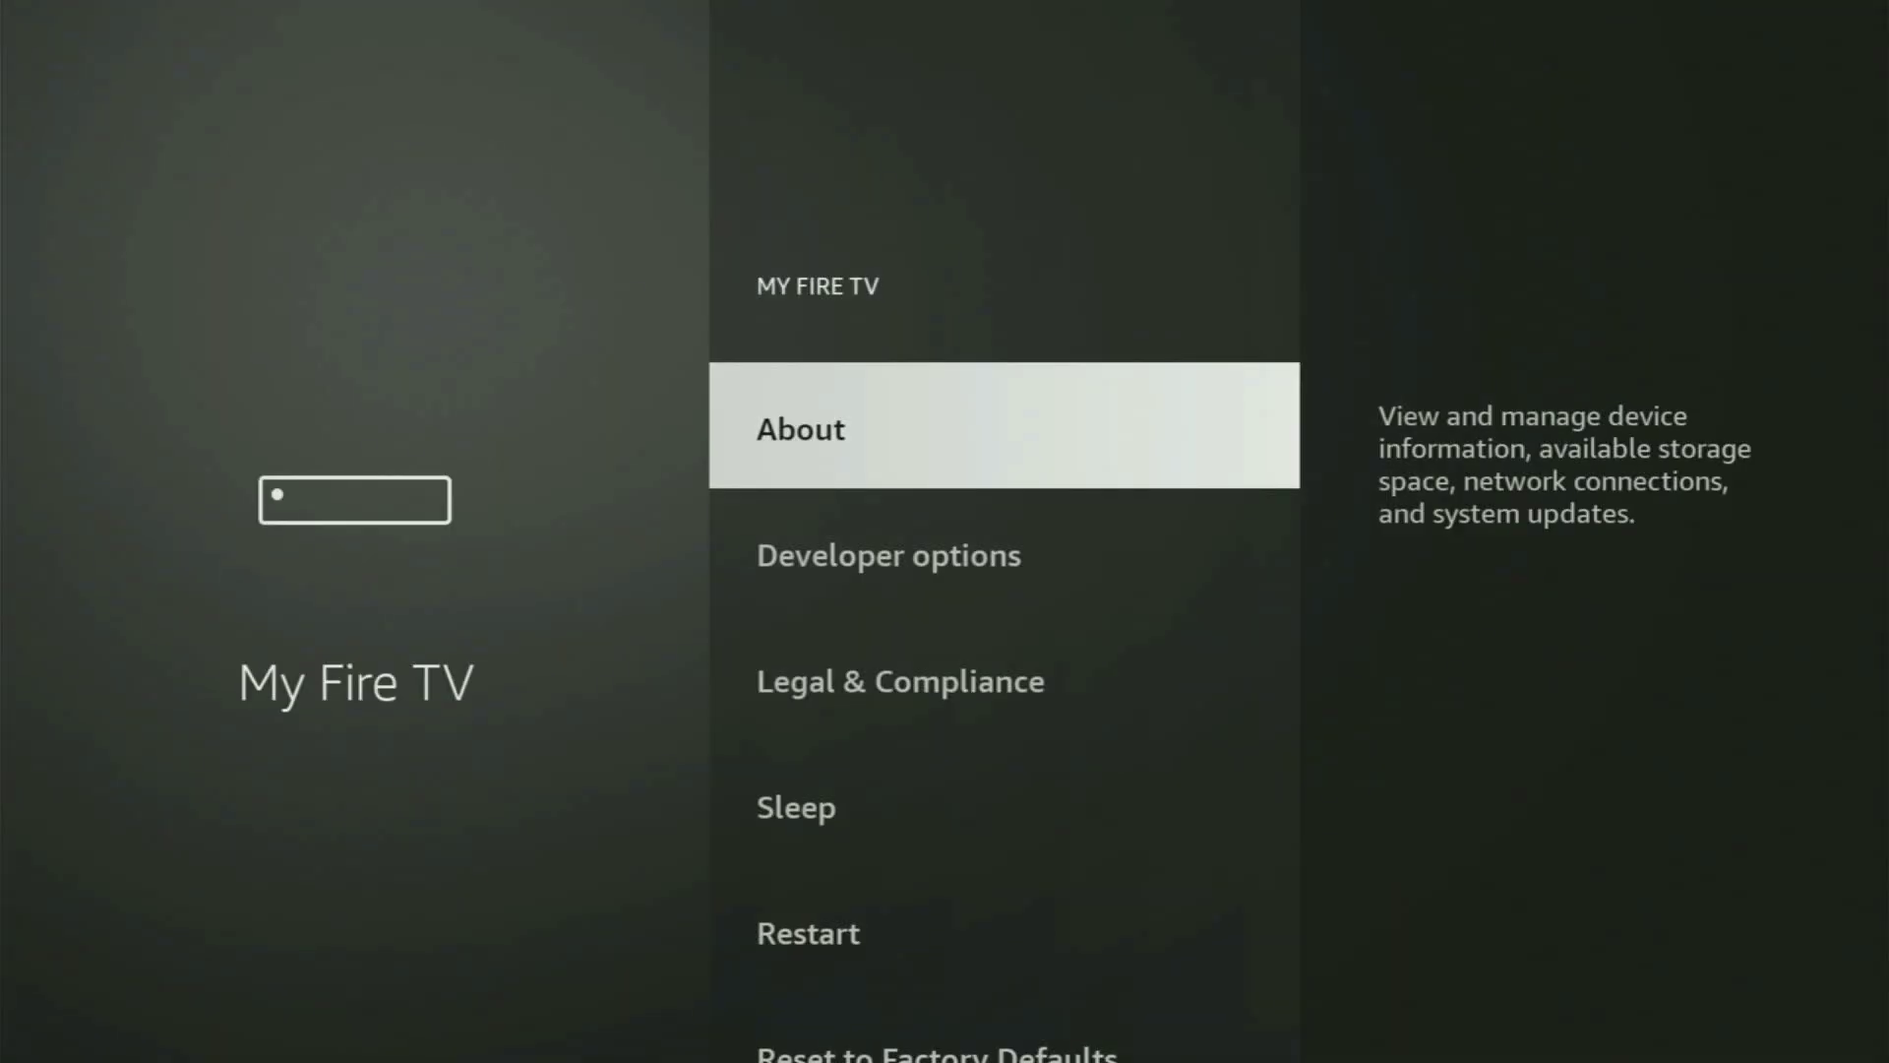
key(Down)
key(Return)
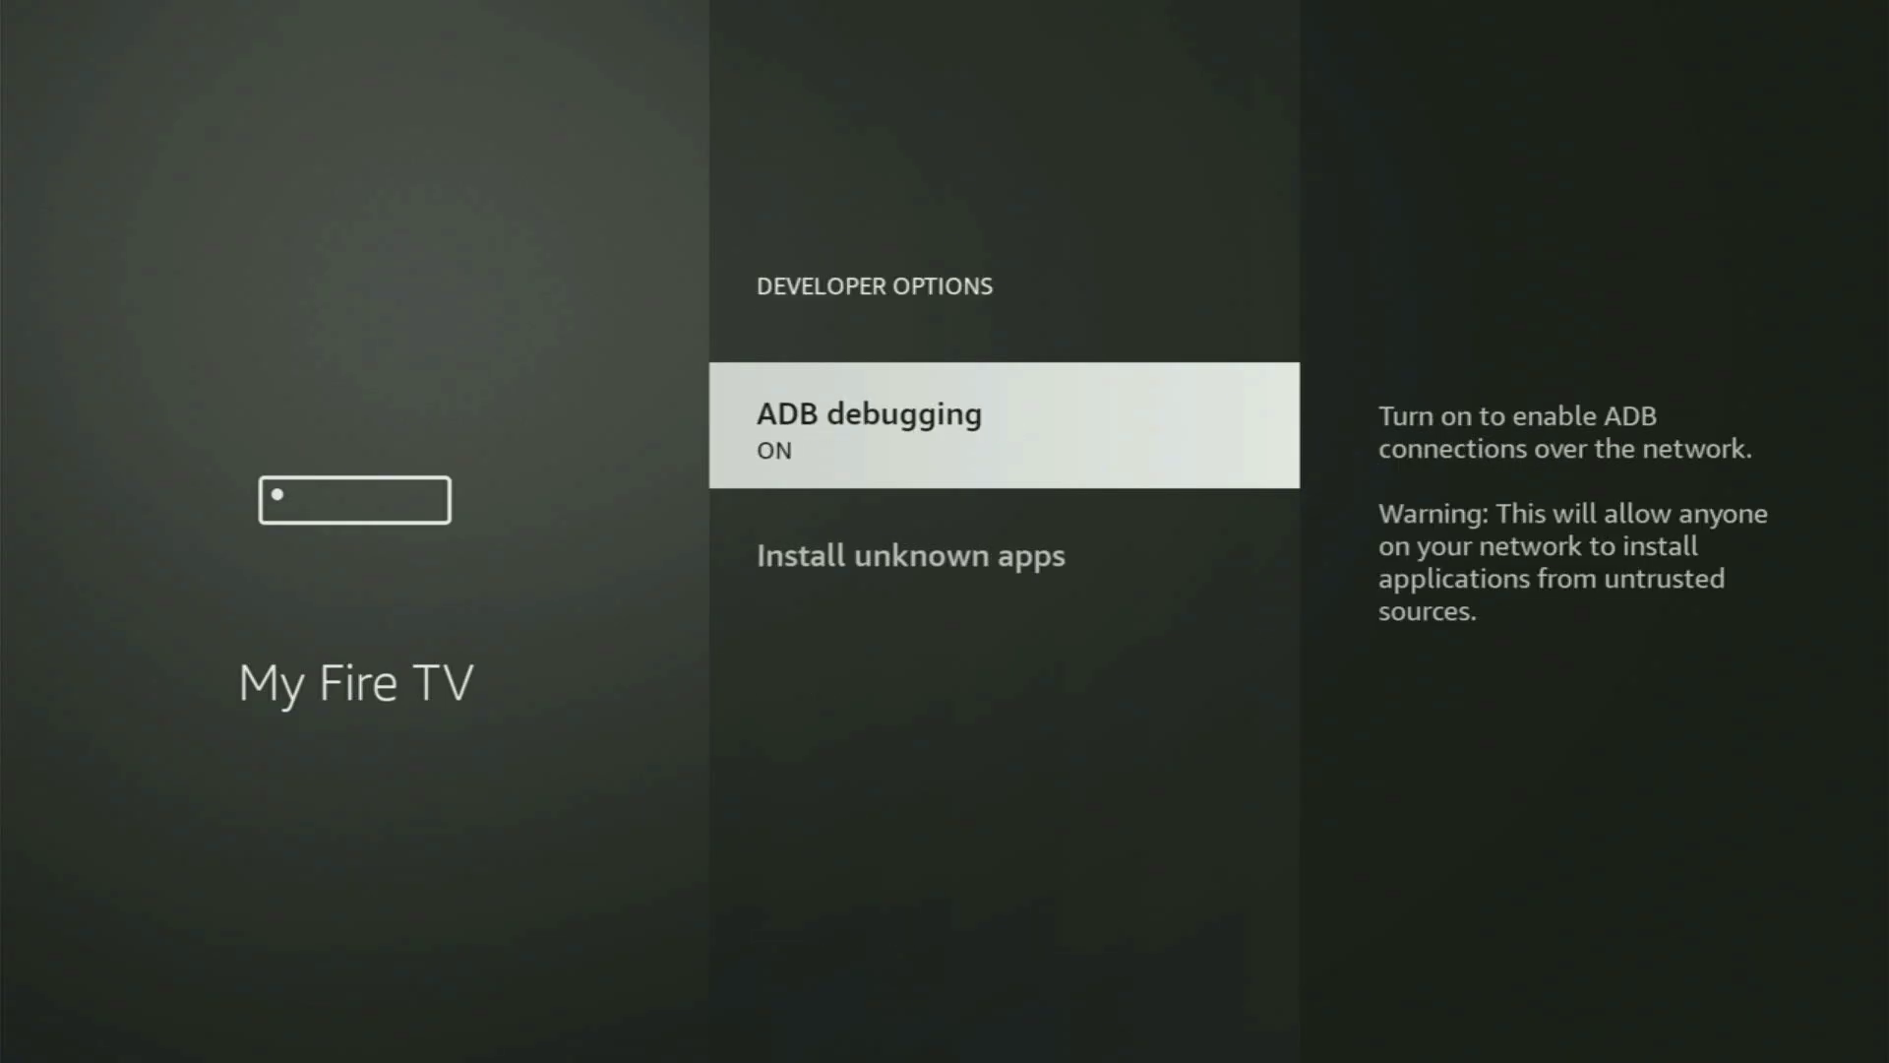
key(Down)
key(Return)
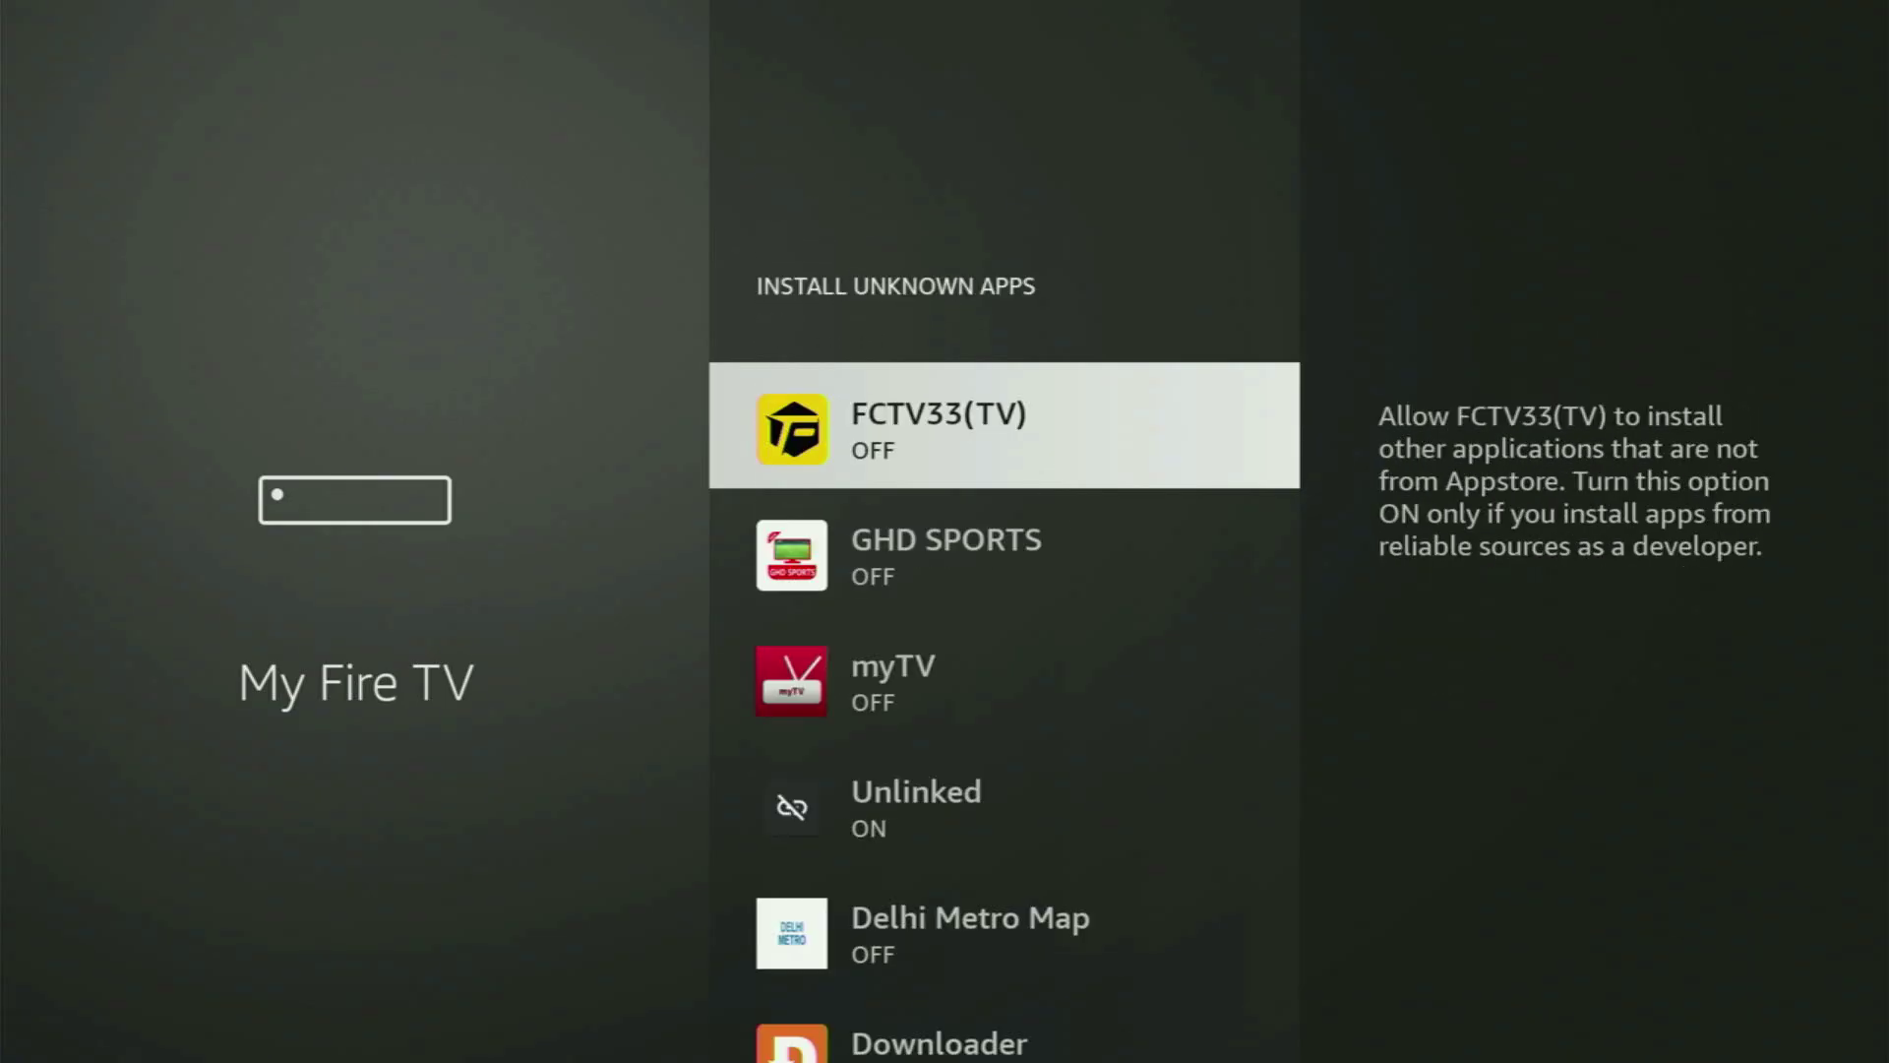
Switch AppLinked to ON in the unknown-apps list
key(Down)
key(Down)
key(Down)
key(Down)
key(Down)
key(Down)
key(Down)
key(Down)
key(Down)
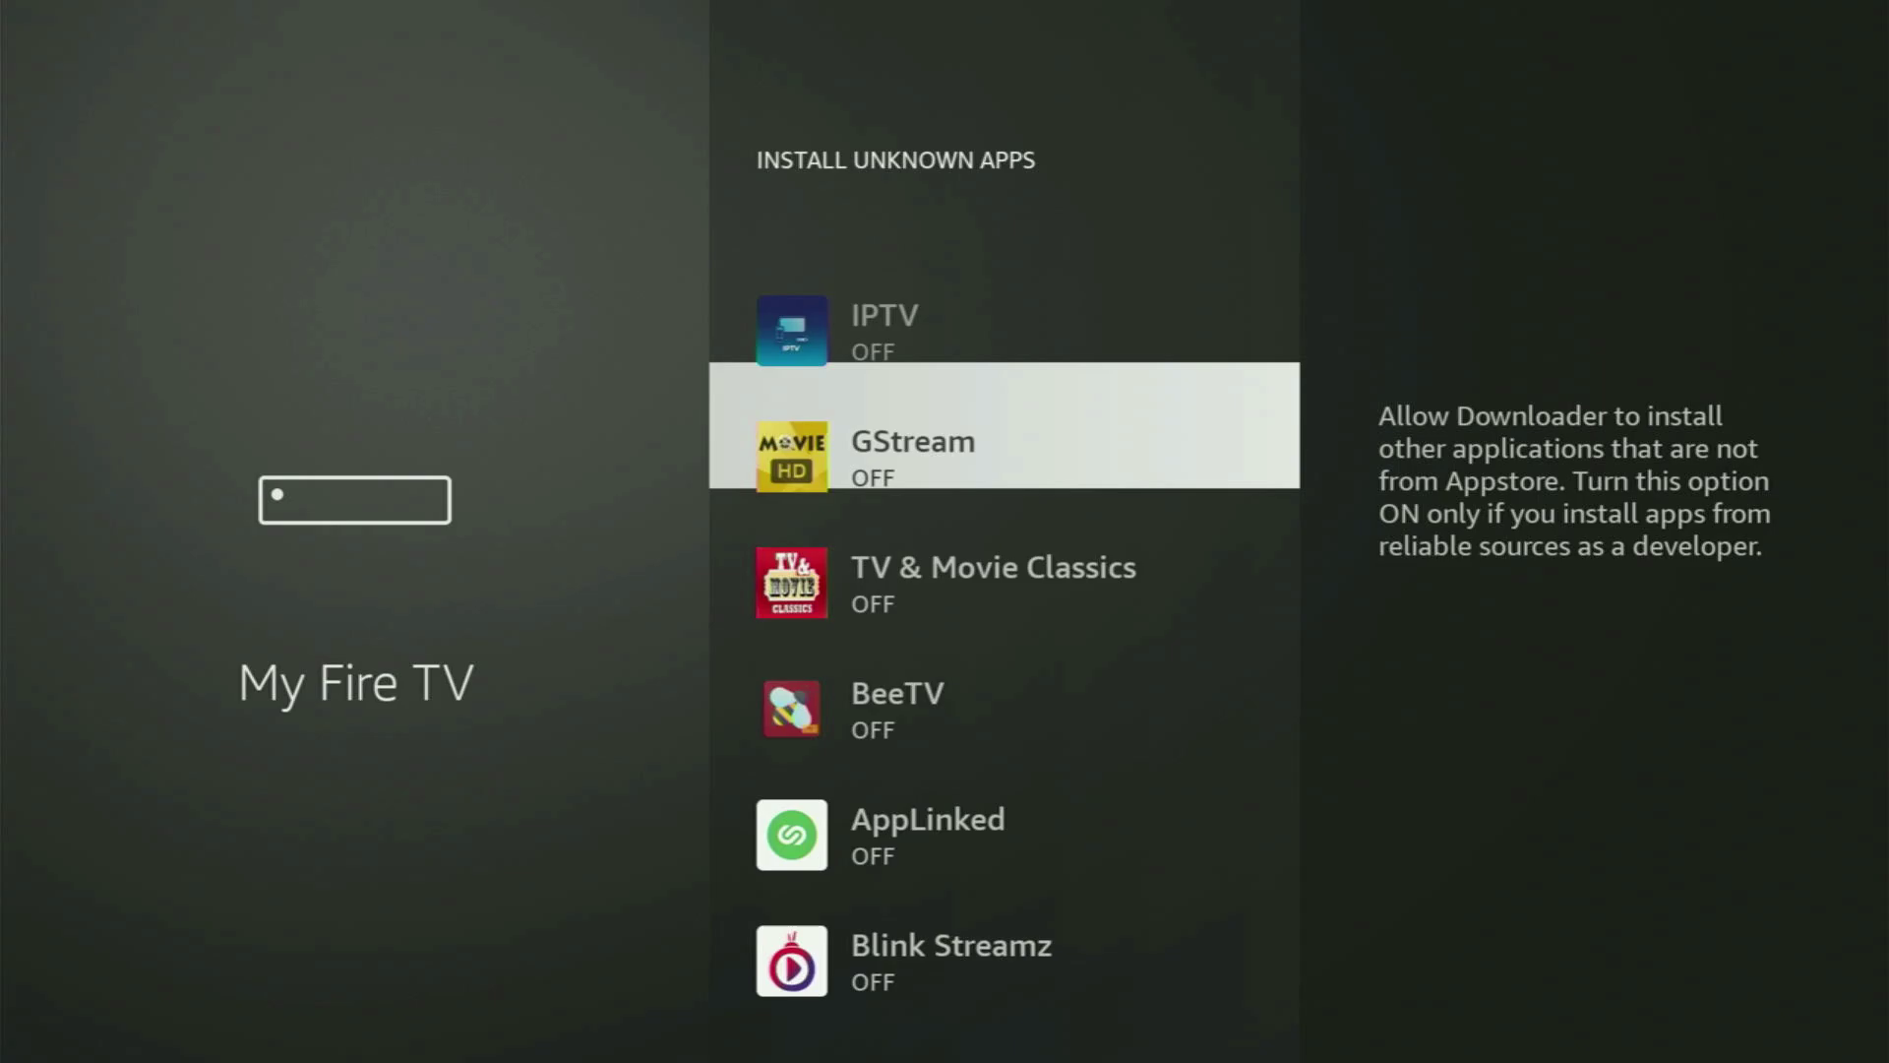
key(Down)
key(Return)
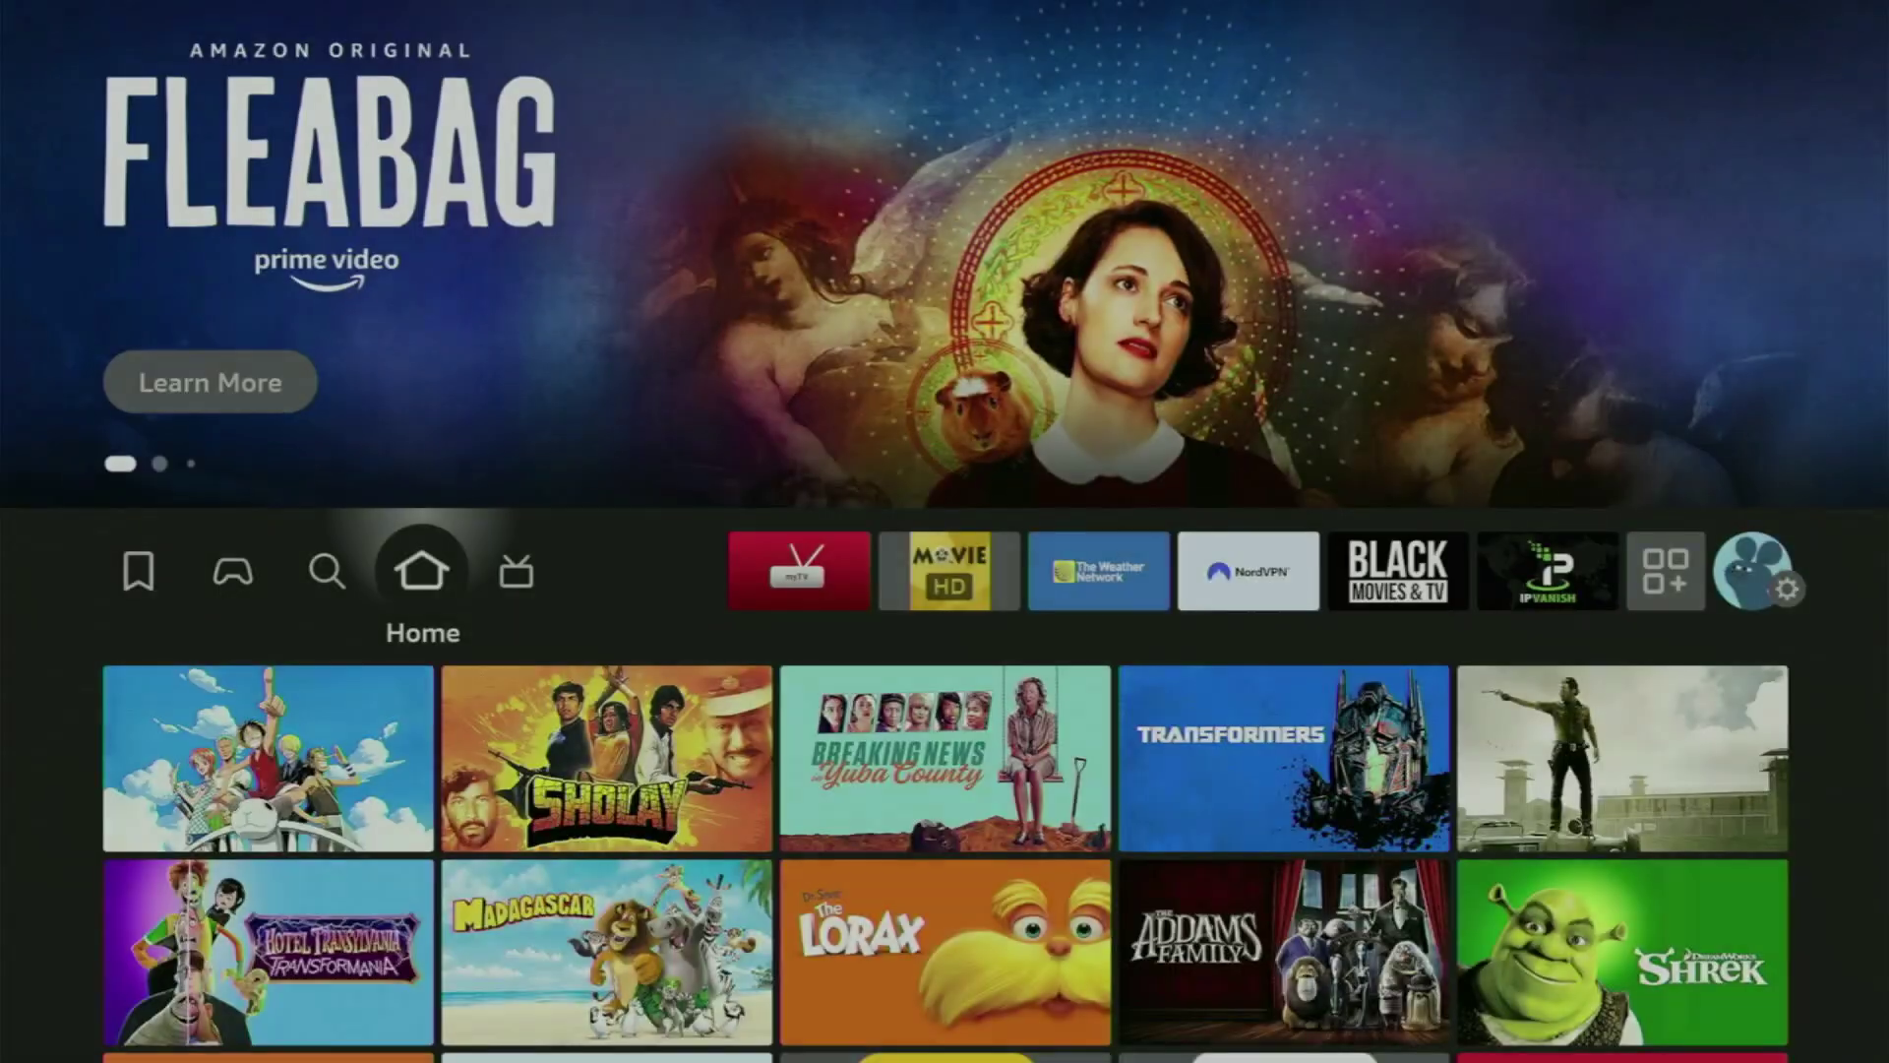
Move the green M app to the front of the top apps row
key(Right)
key(Right)
key(Right)
key(Right)
key(Right)
key(Right)
key(Right)
key(Right)
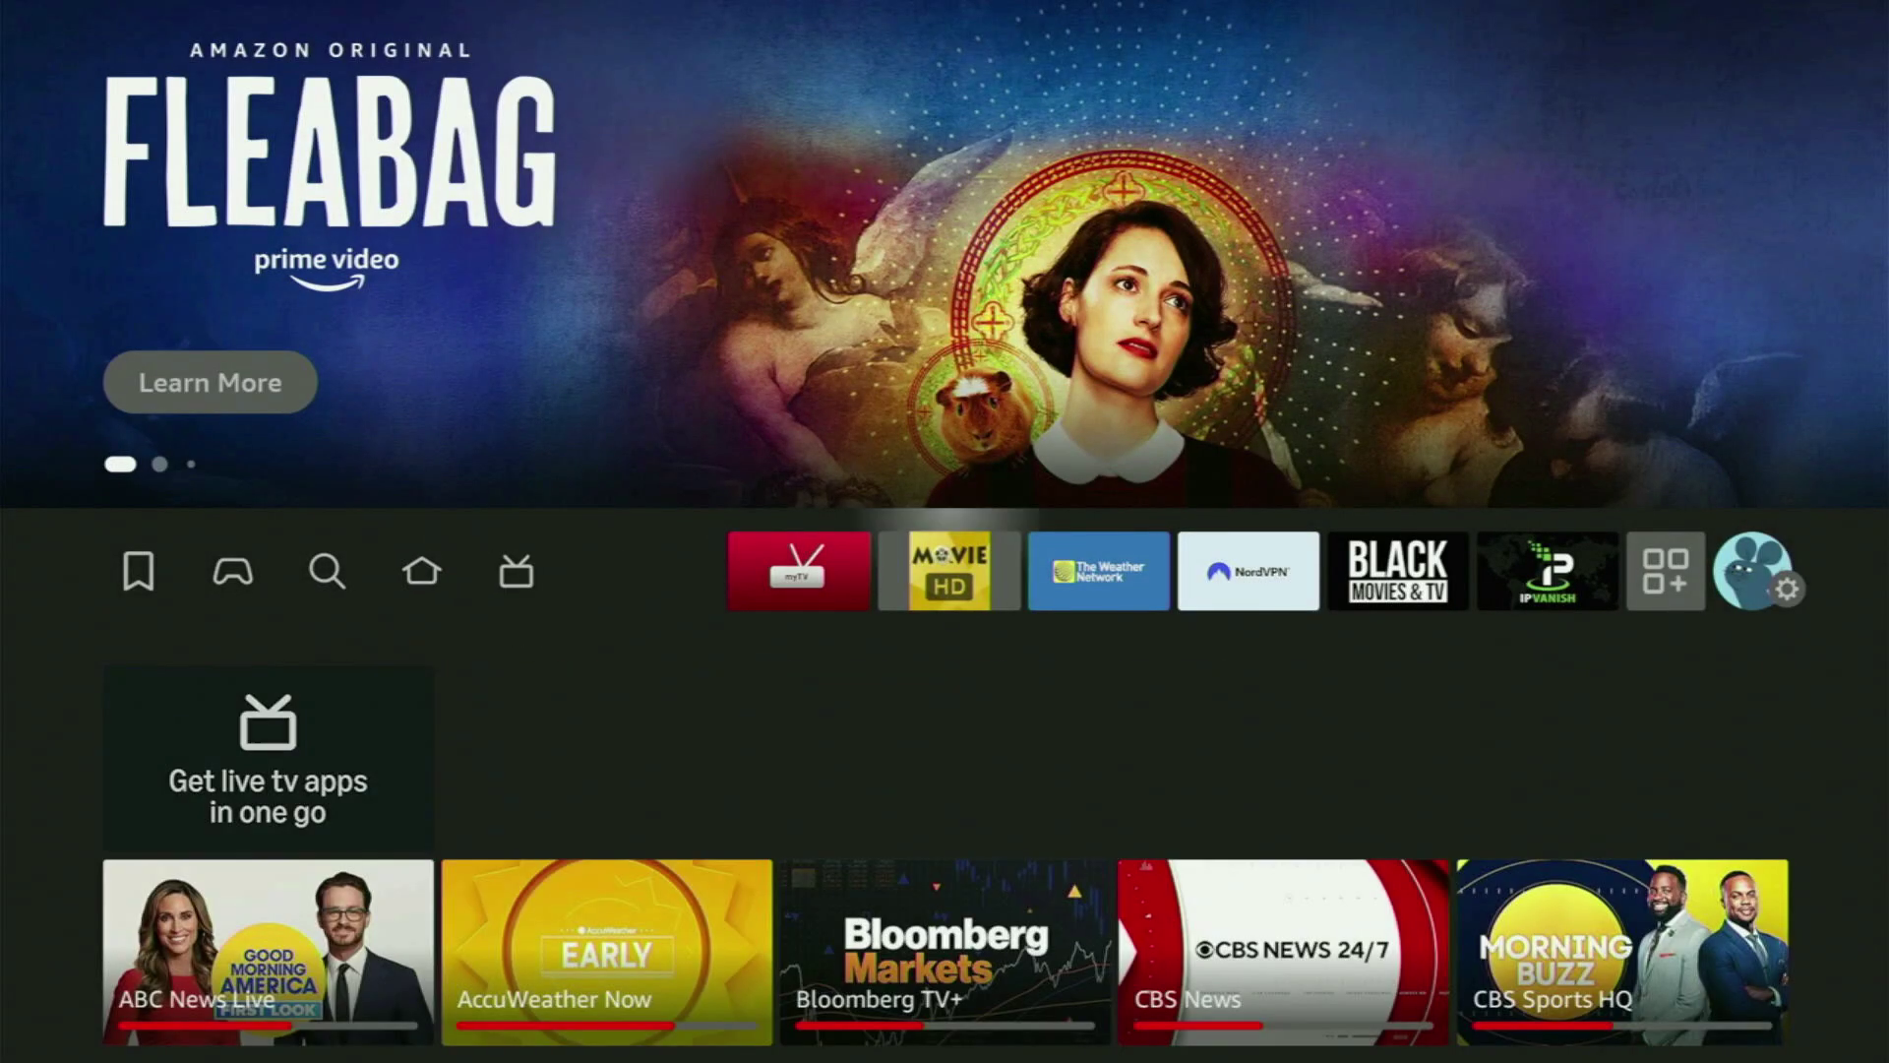
key(Return)
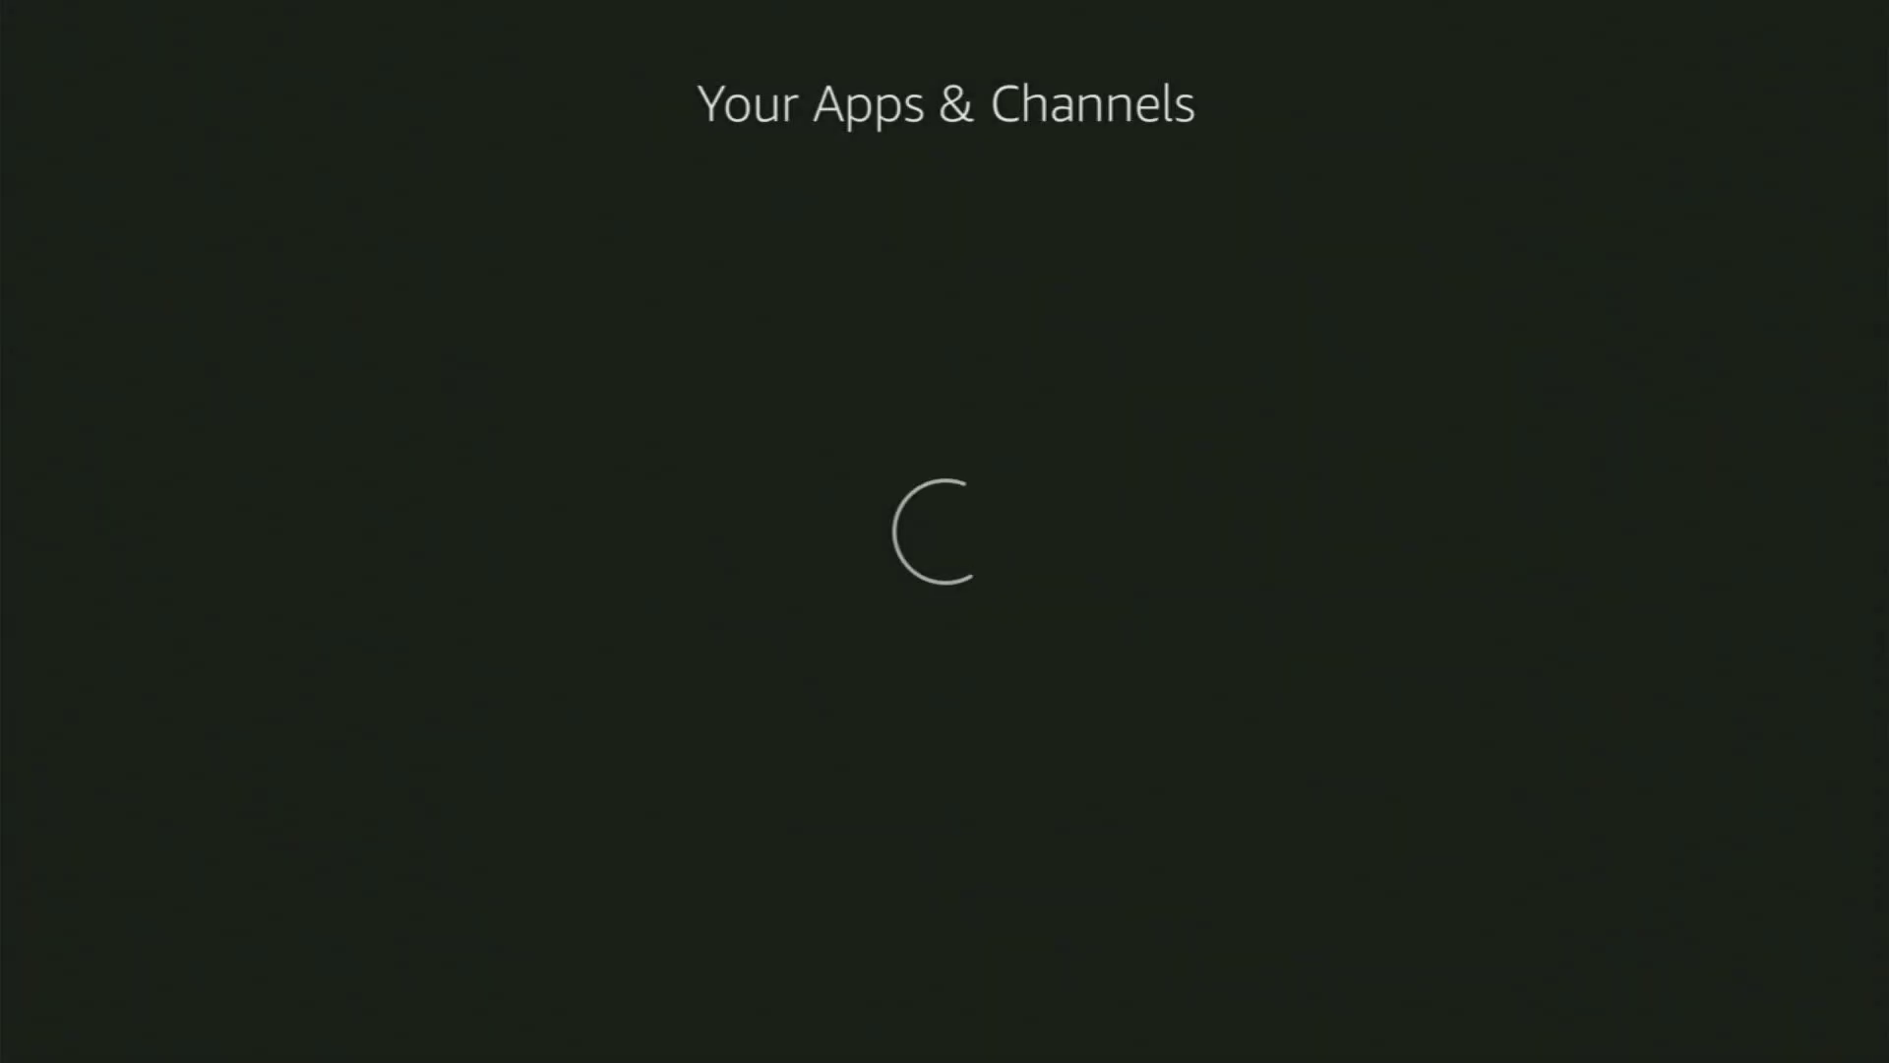
key(Down)
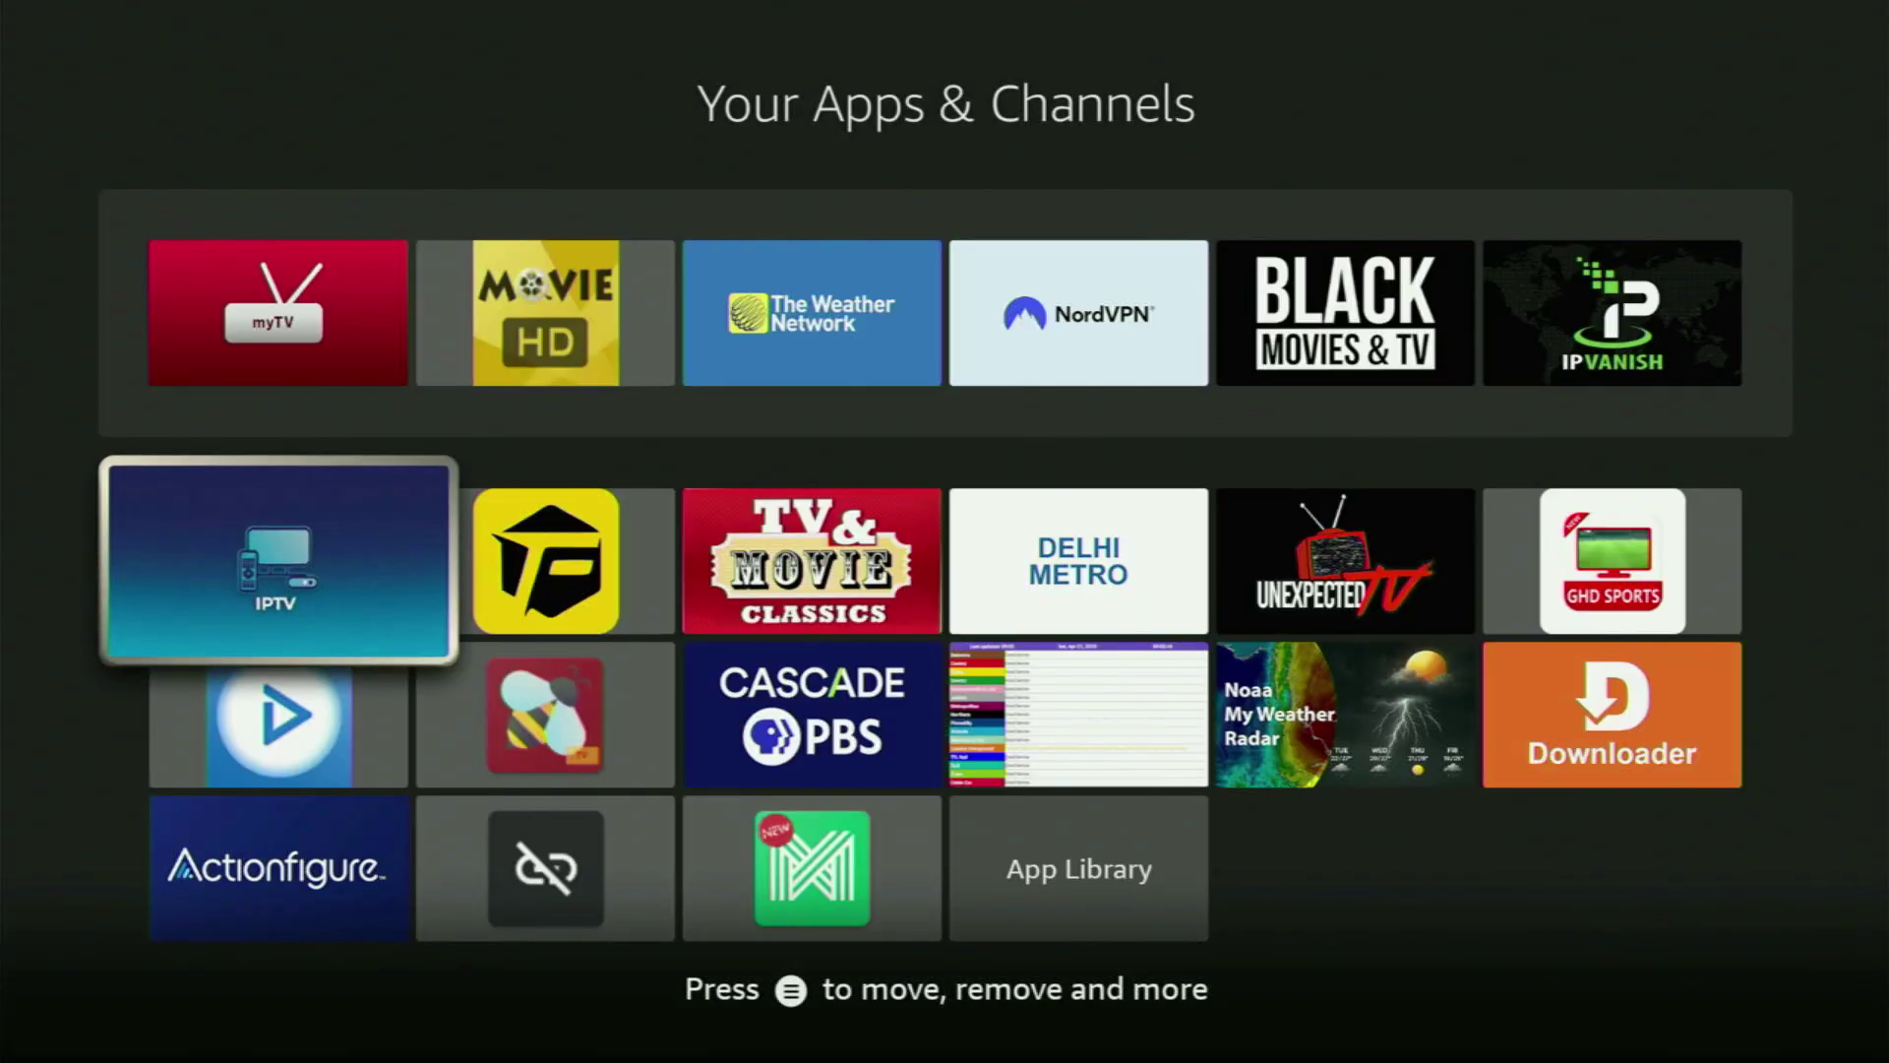
key(Down)
key(Down)
key(Right)
key(Right)
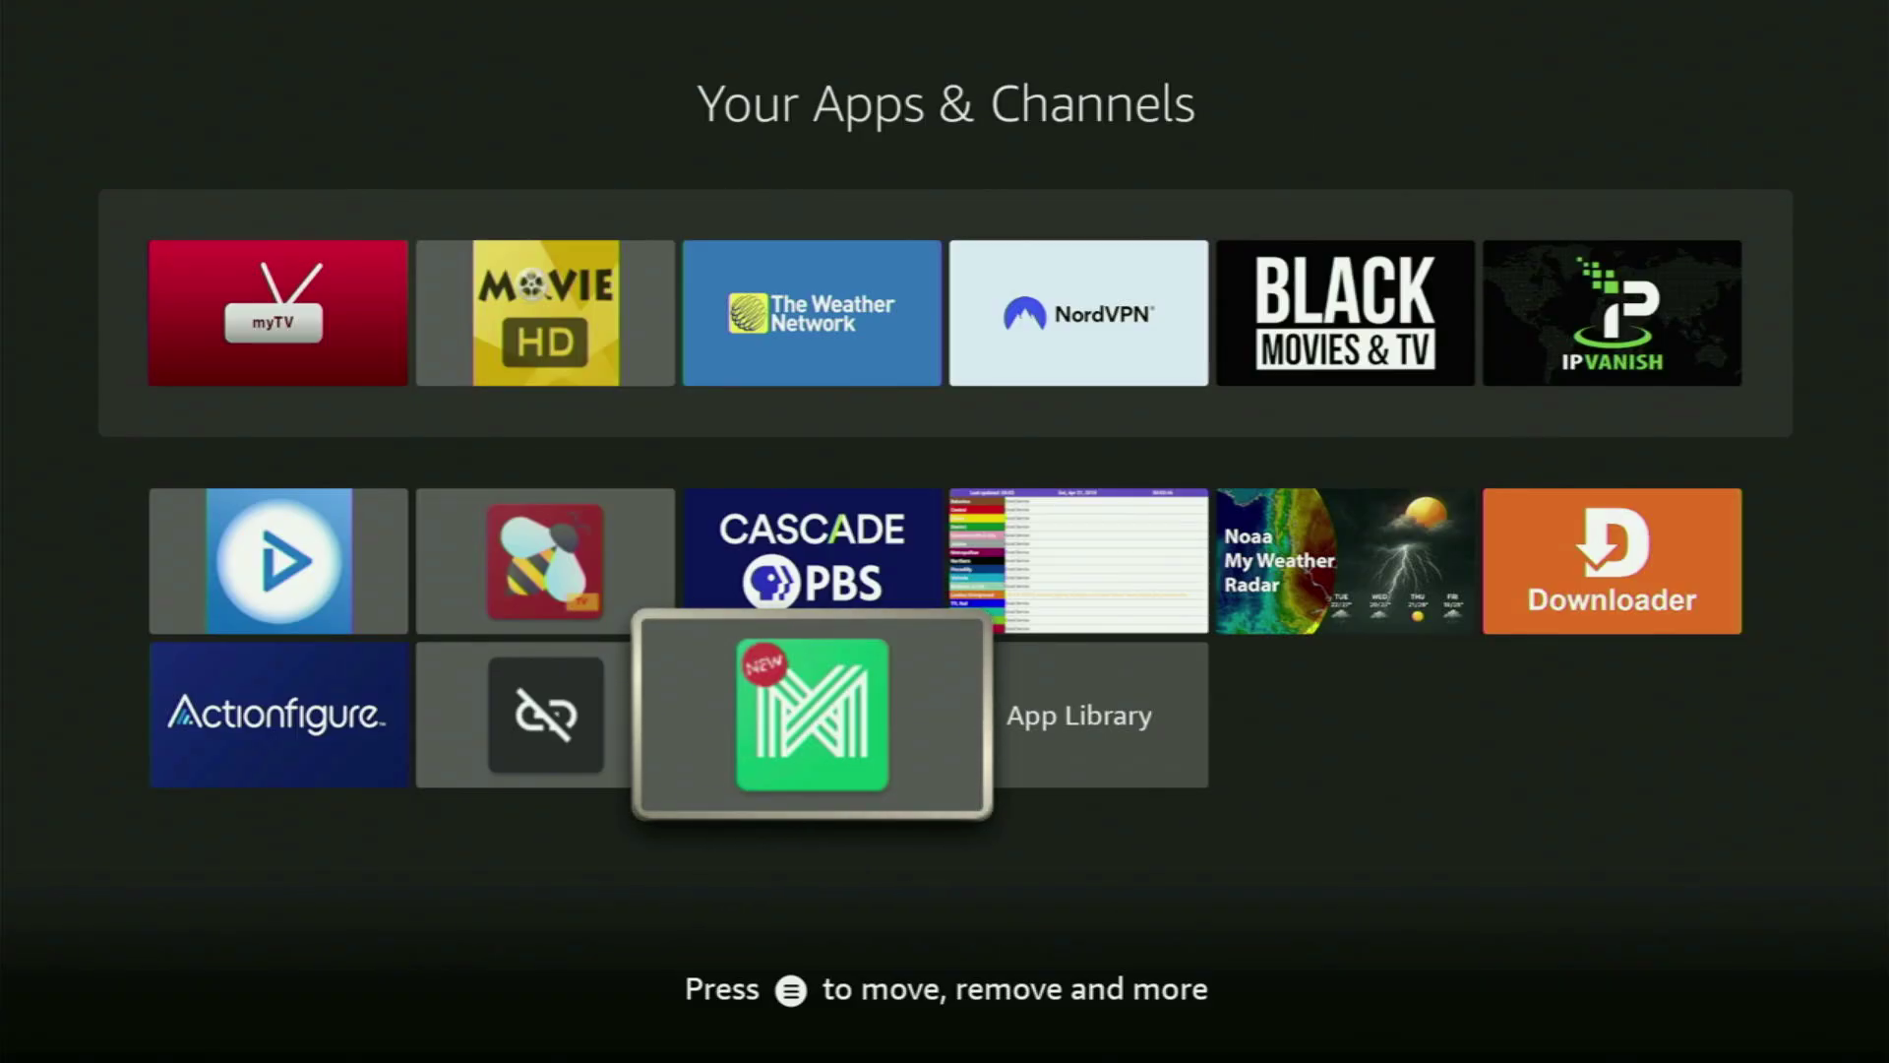
key(Menu)
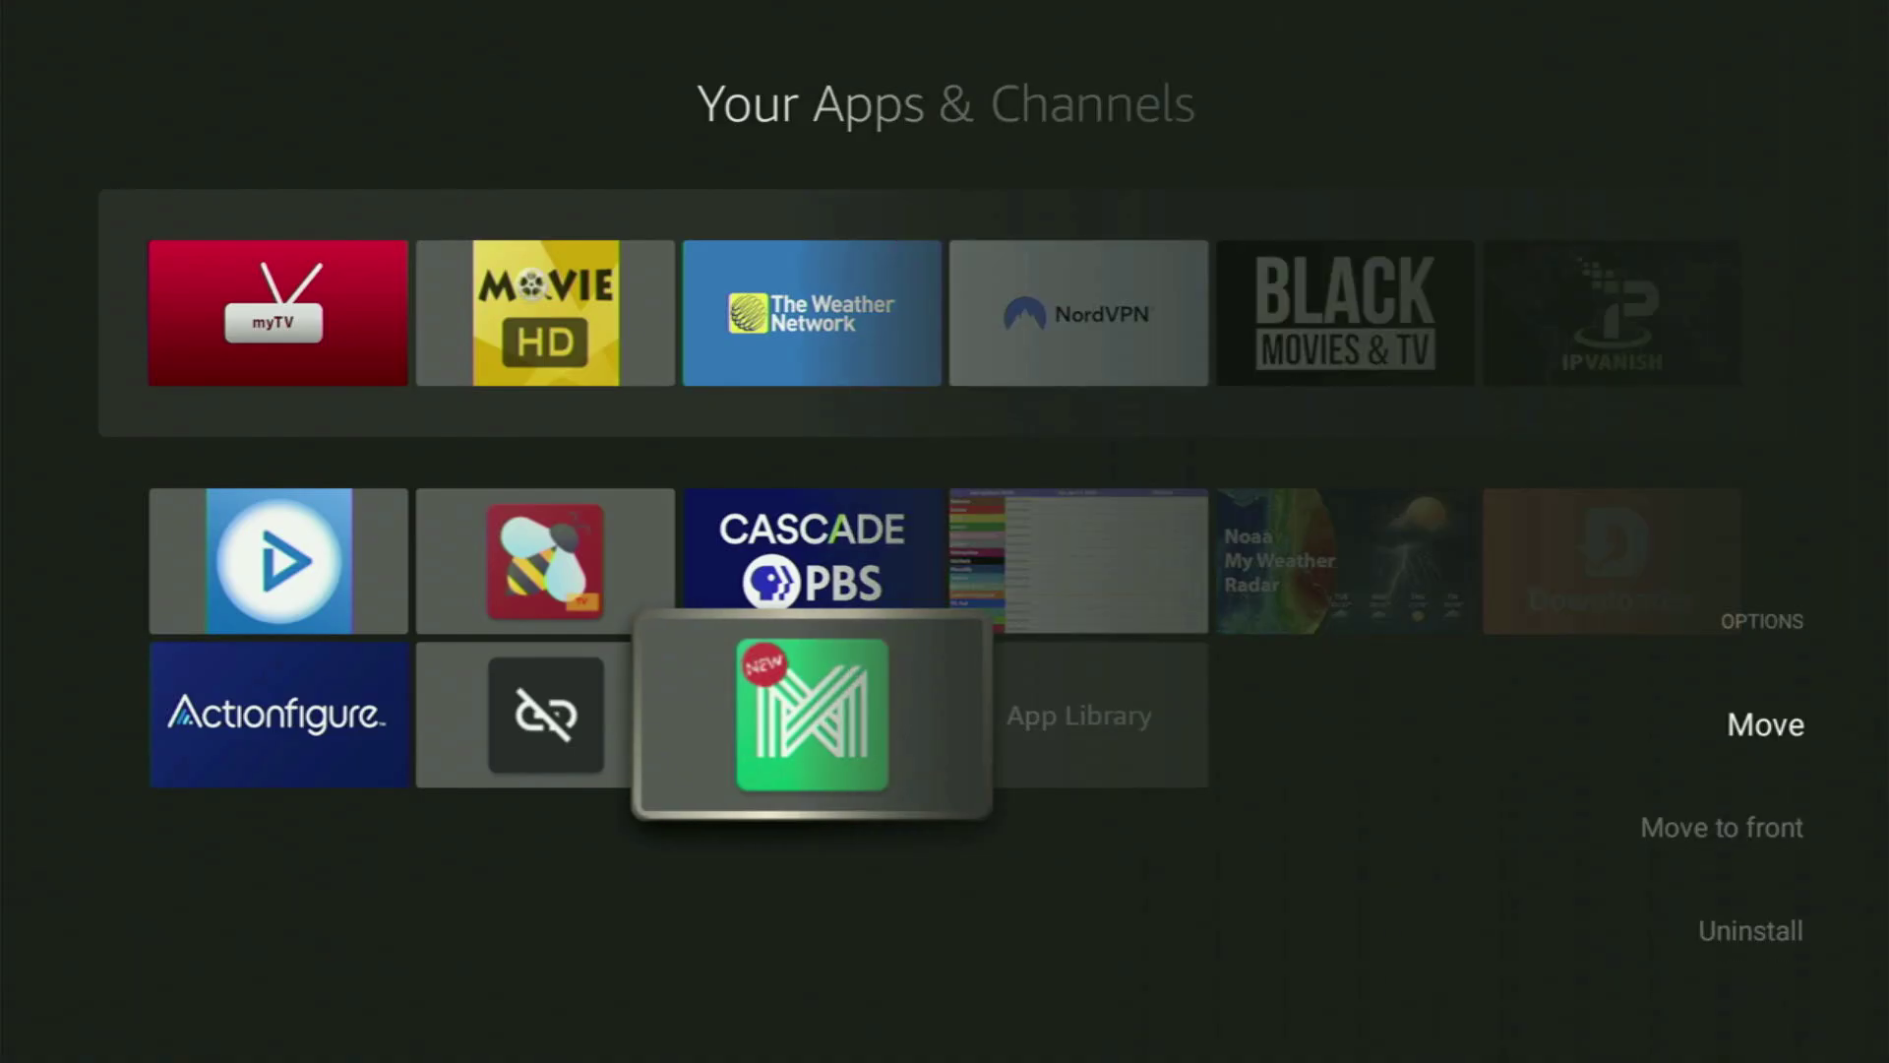
key(Down)
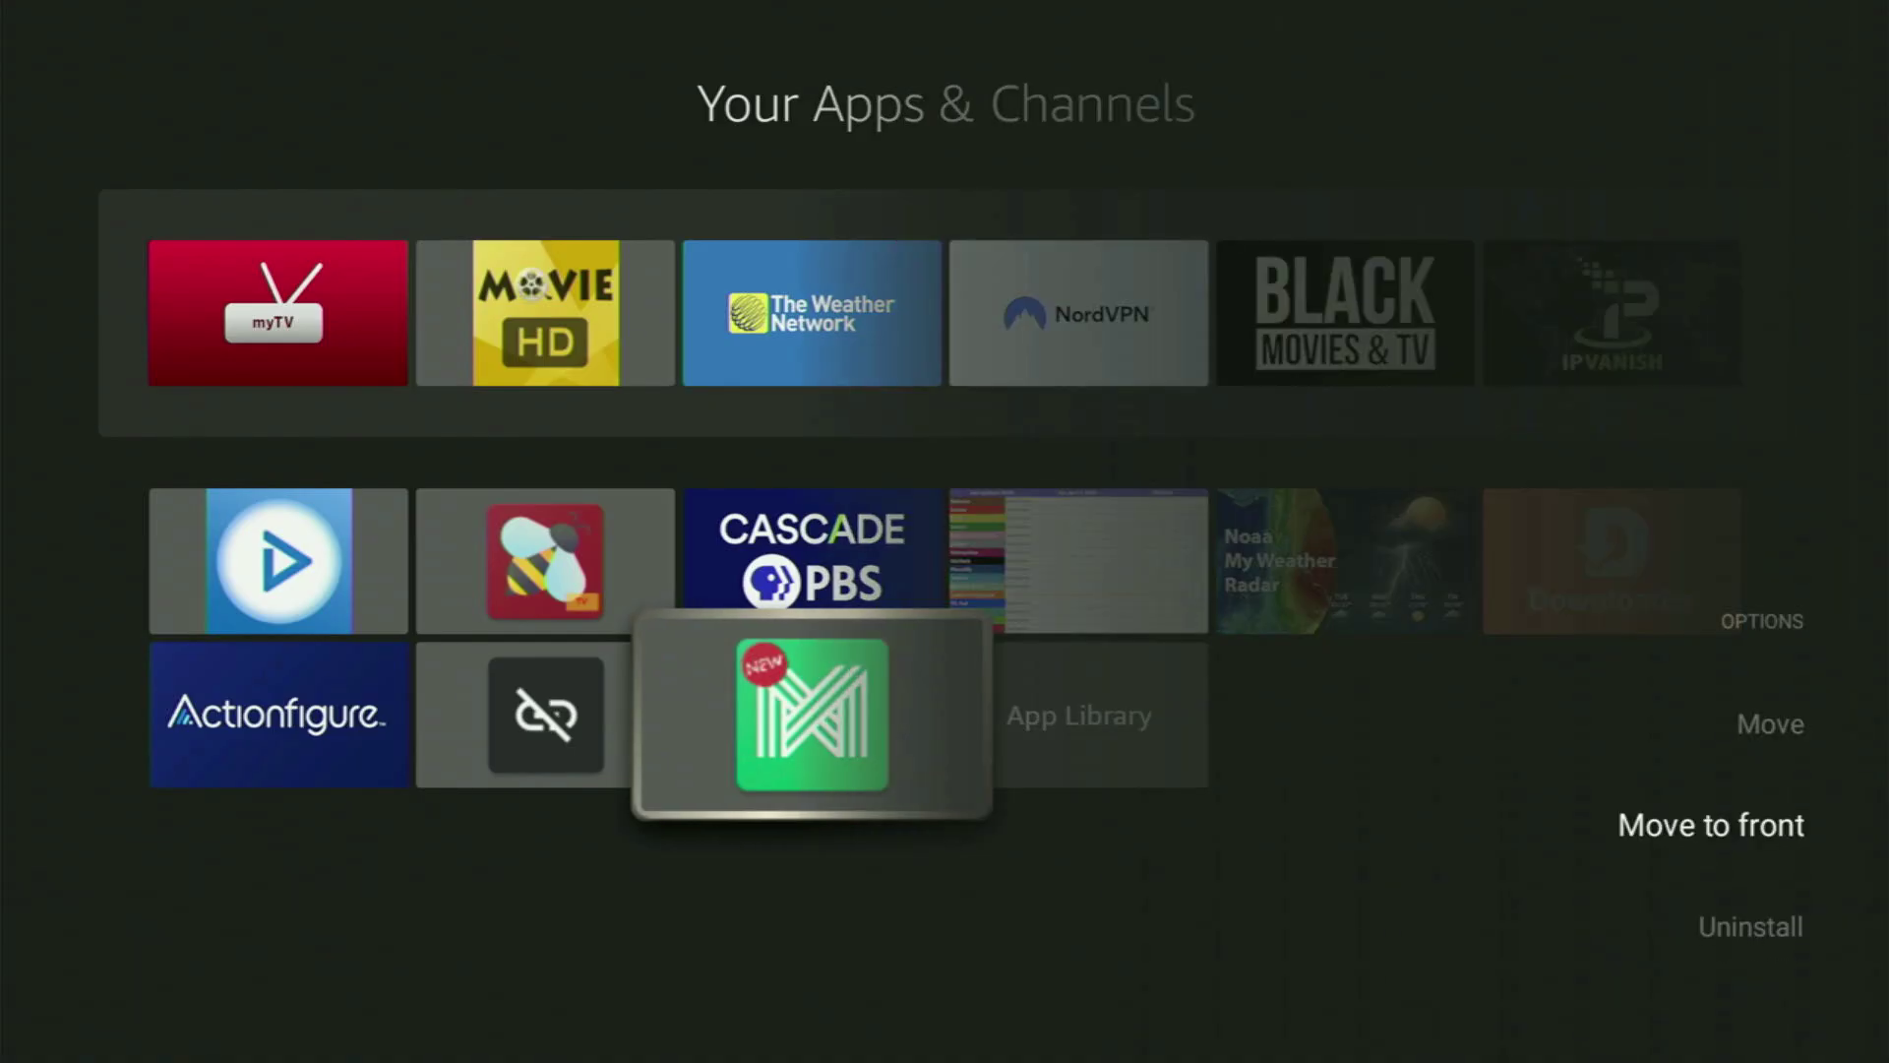
key(Return)
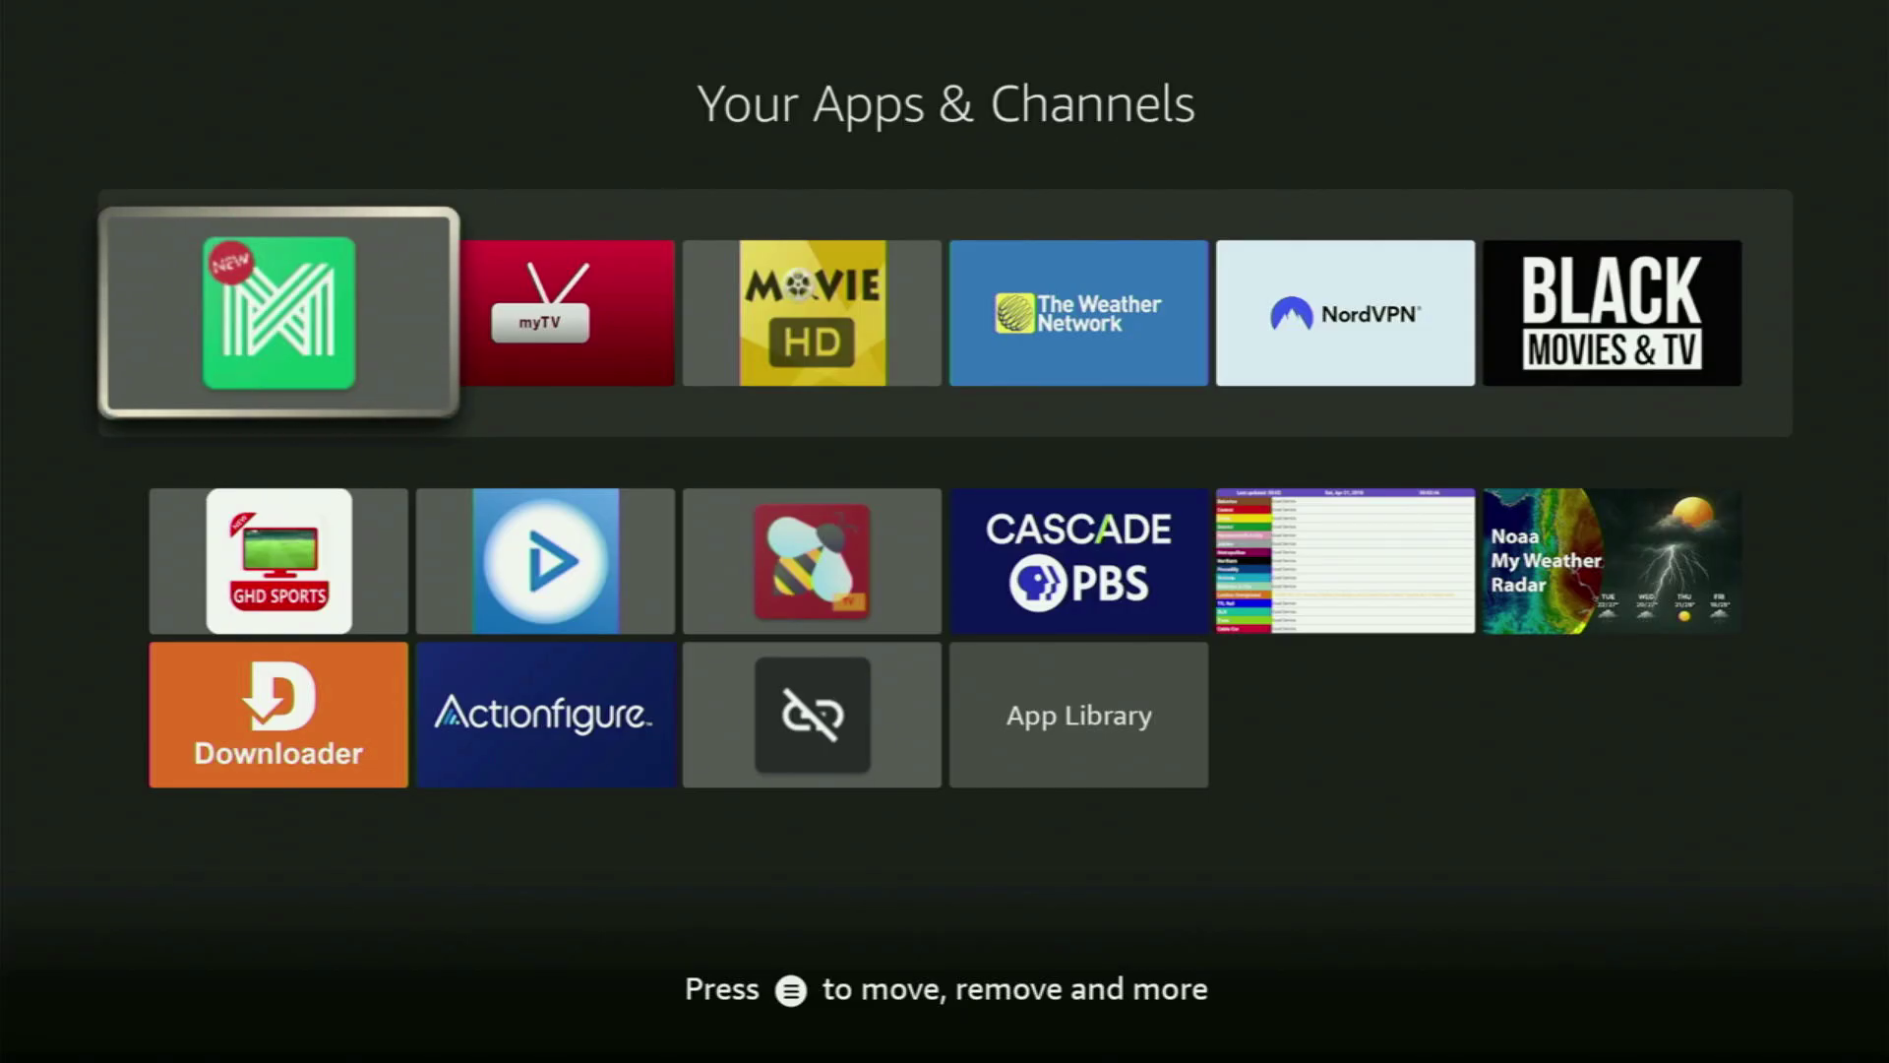
Move along the top row to AppLinked and launch it
key(Right)
key(Right)
key(Right)
key(Right)
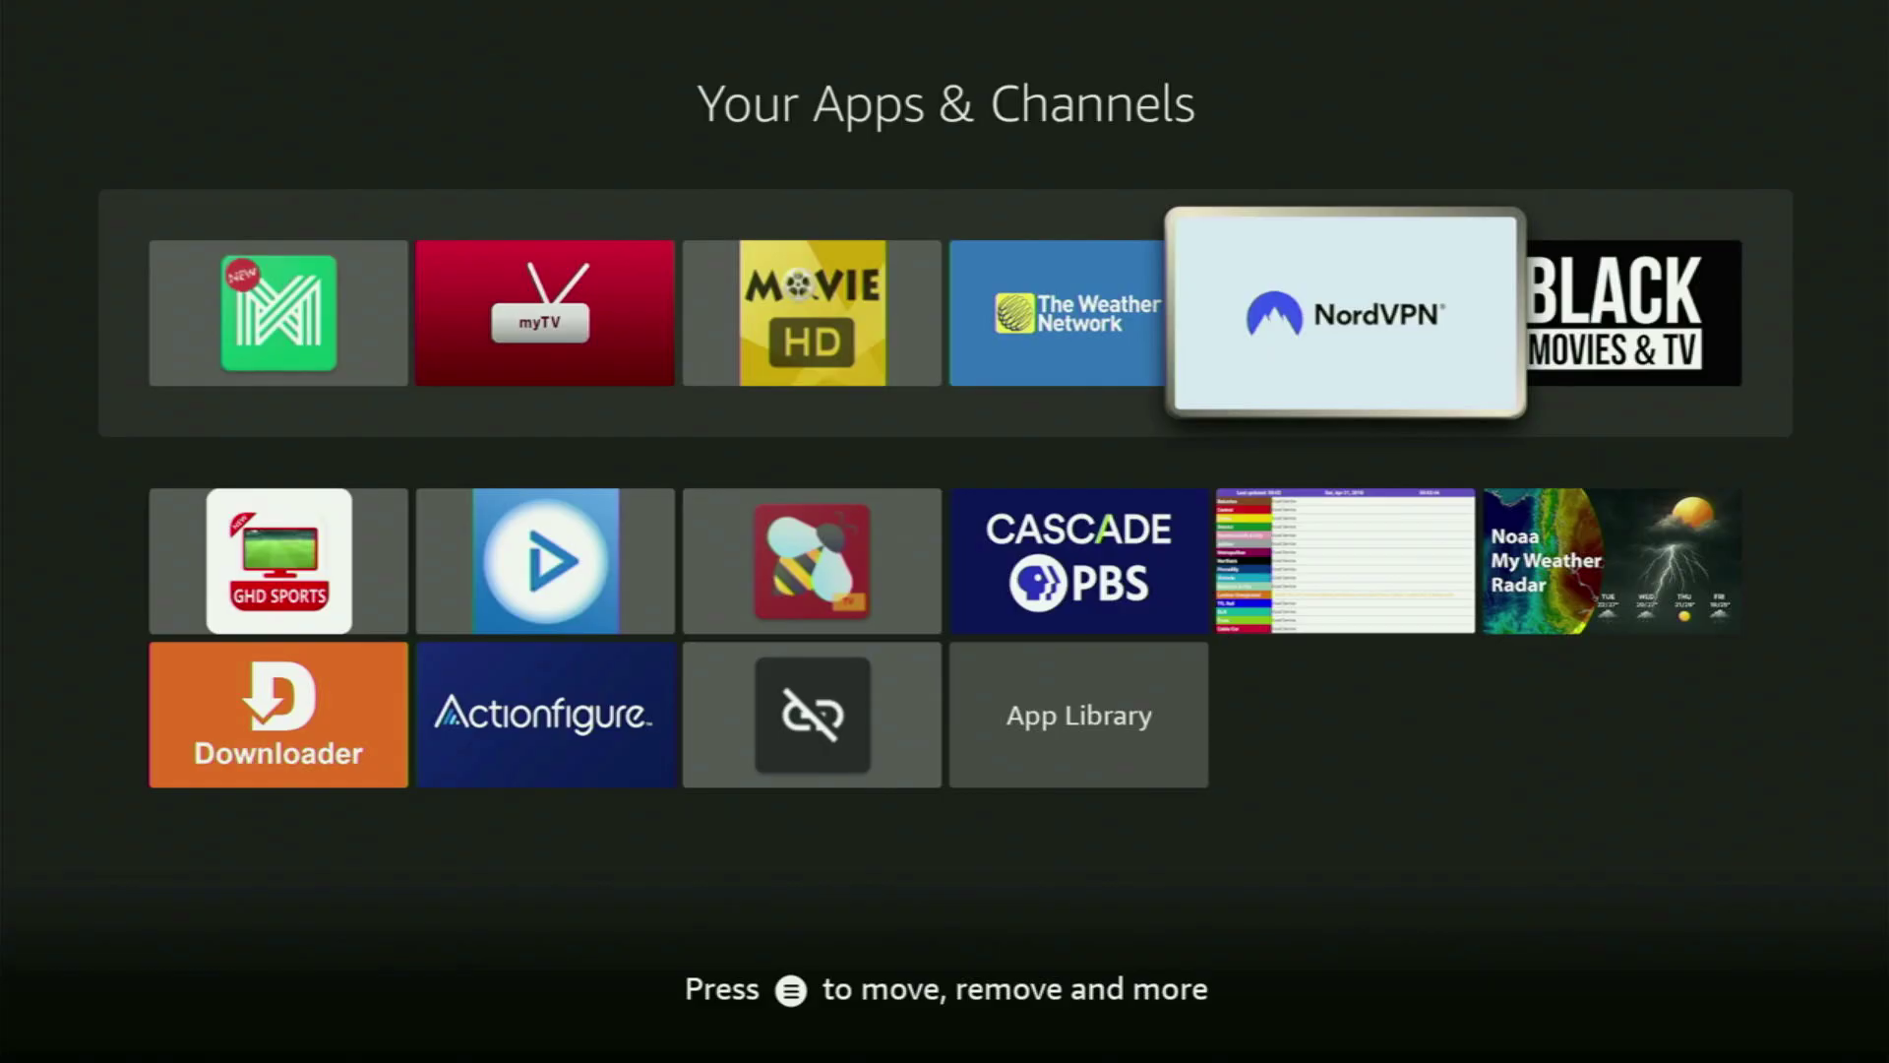
key(Right)
key(Left)
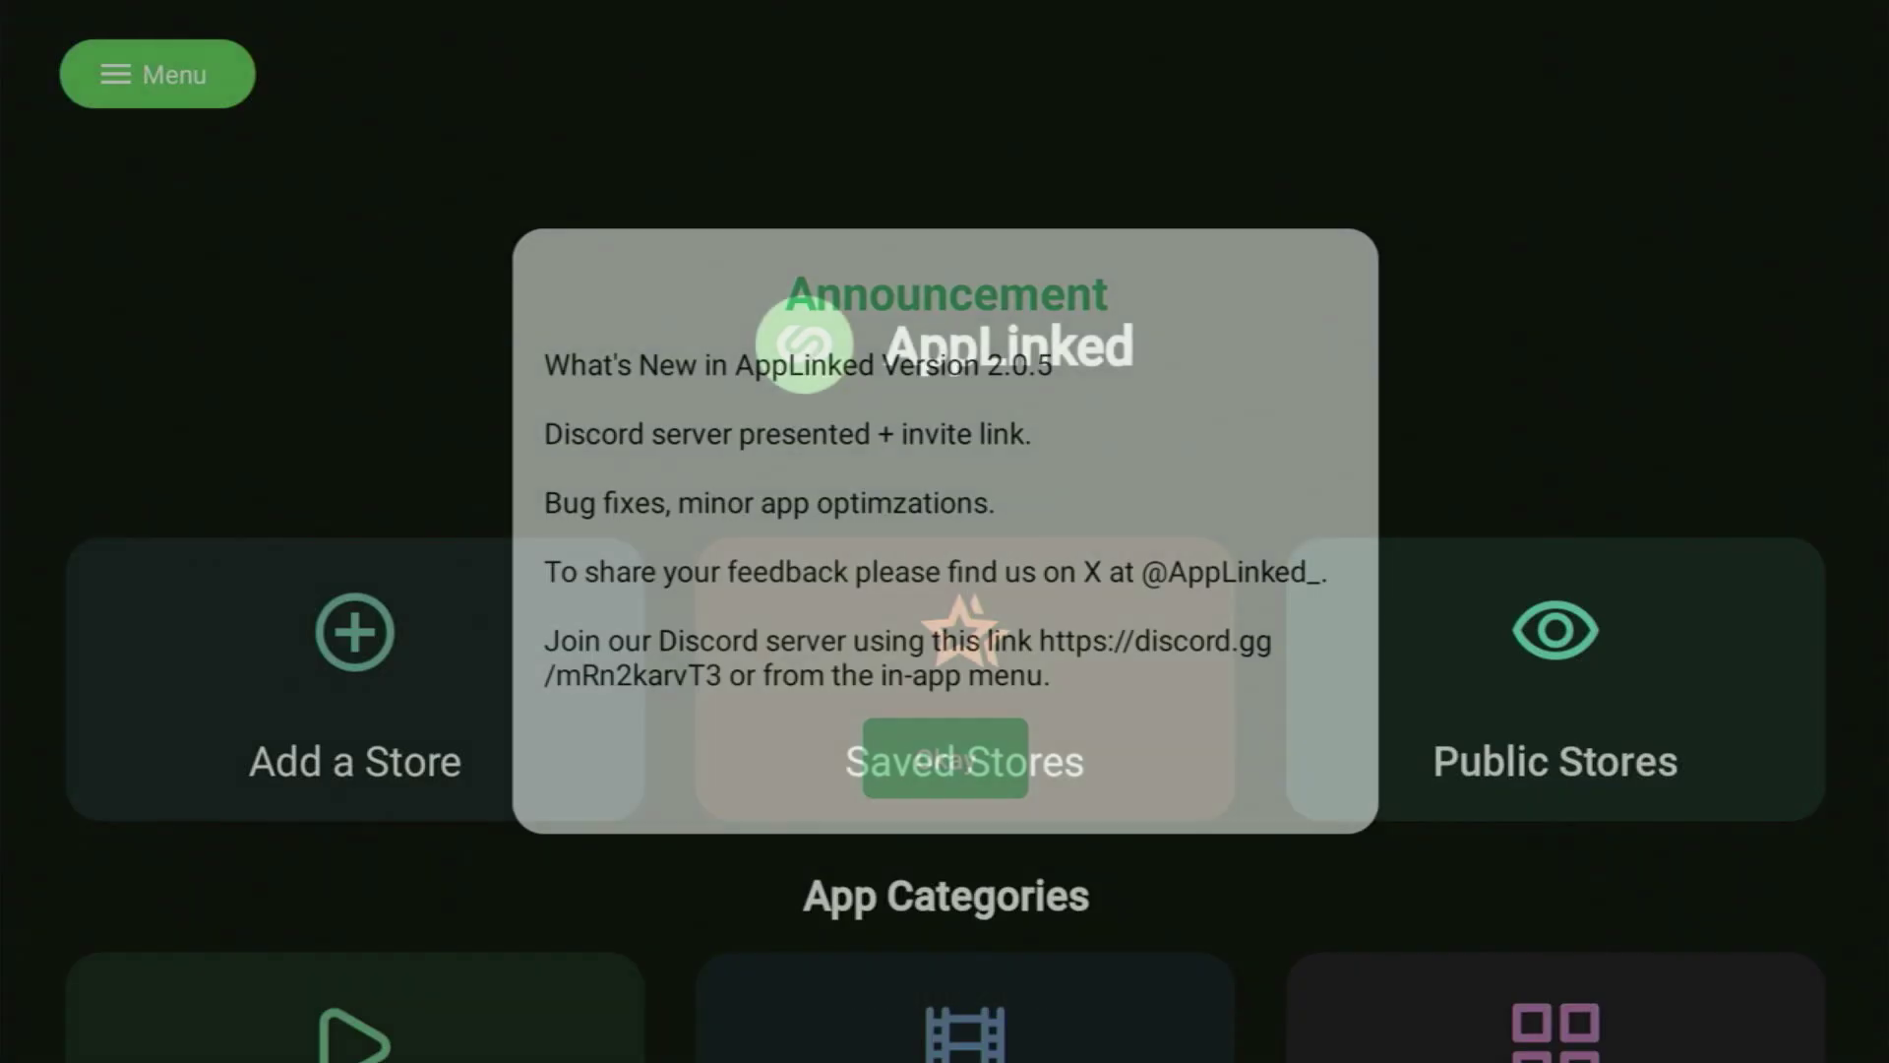
Dismiss the announcement and bring up Add a Store's code entry keyboard
key(Return)
key(Down)
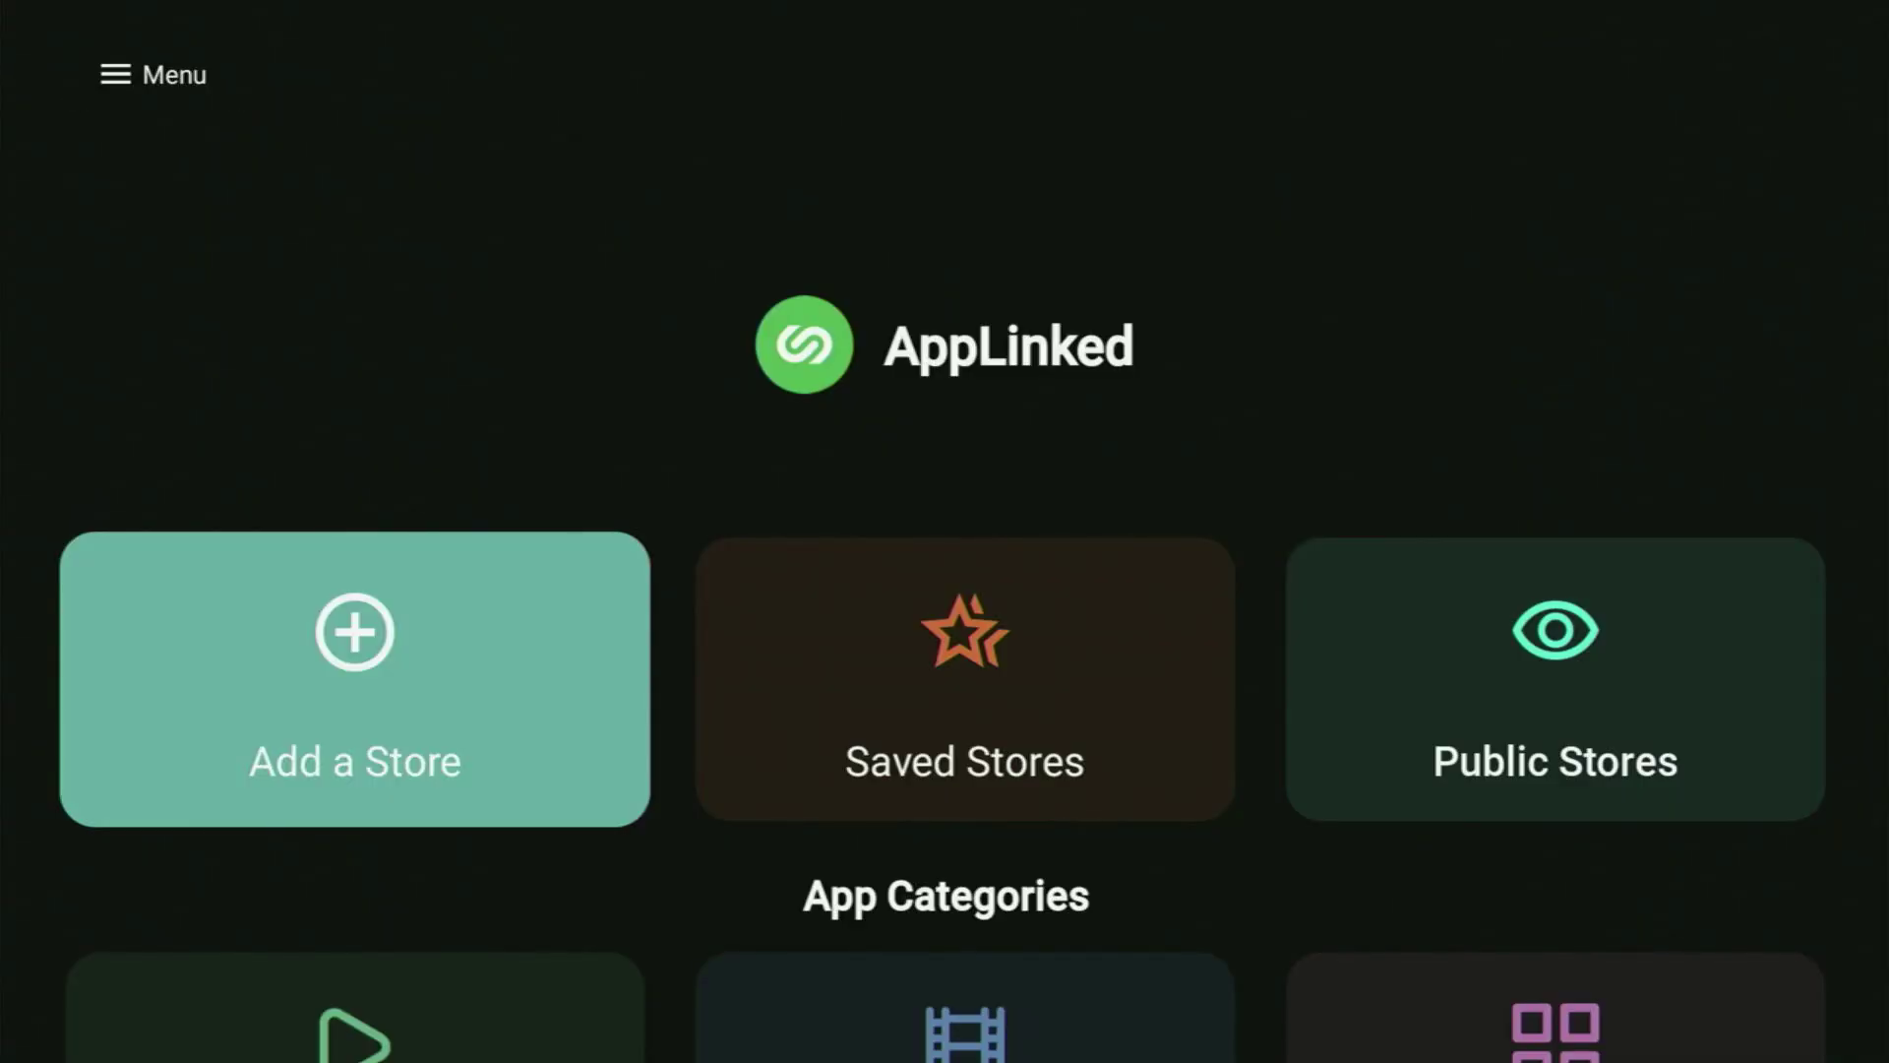
key(Return)
key(Up)
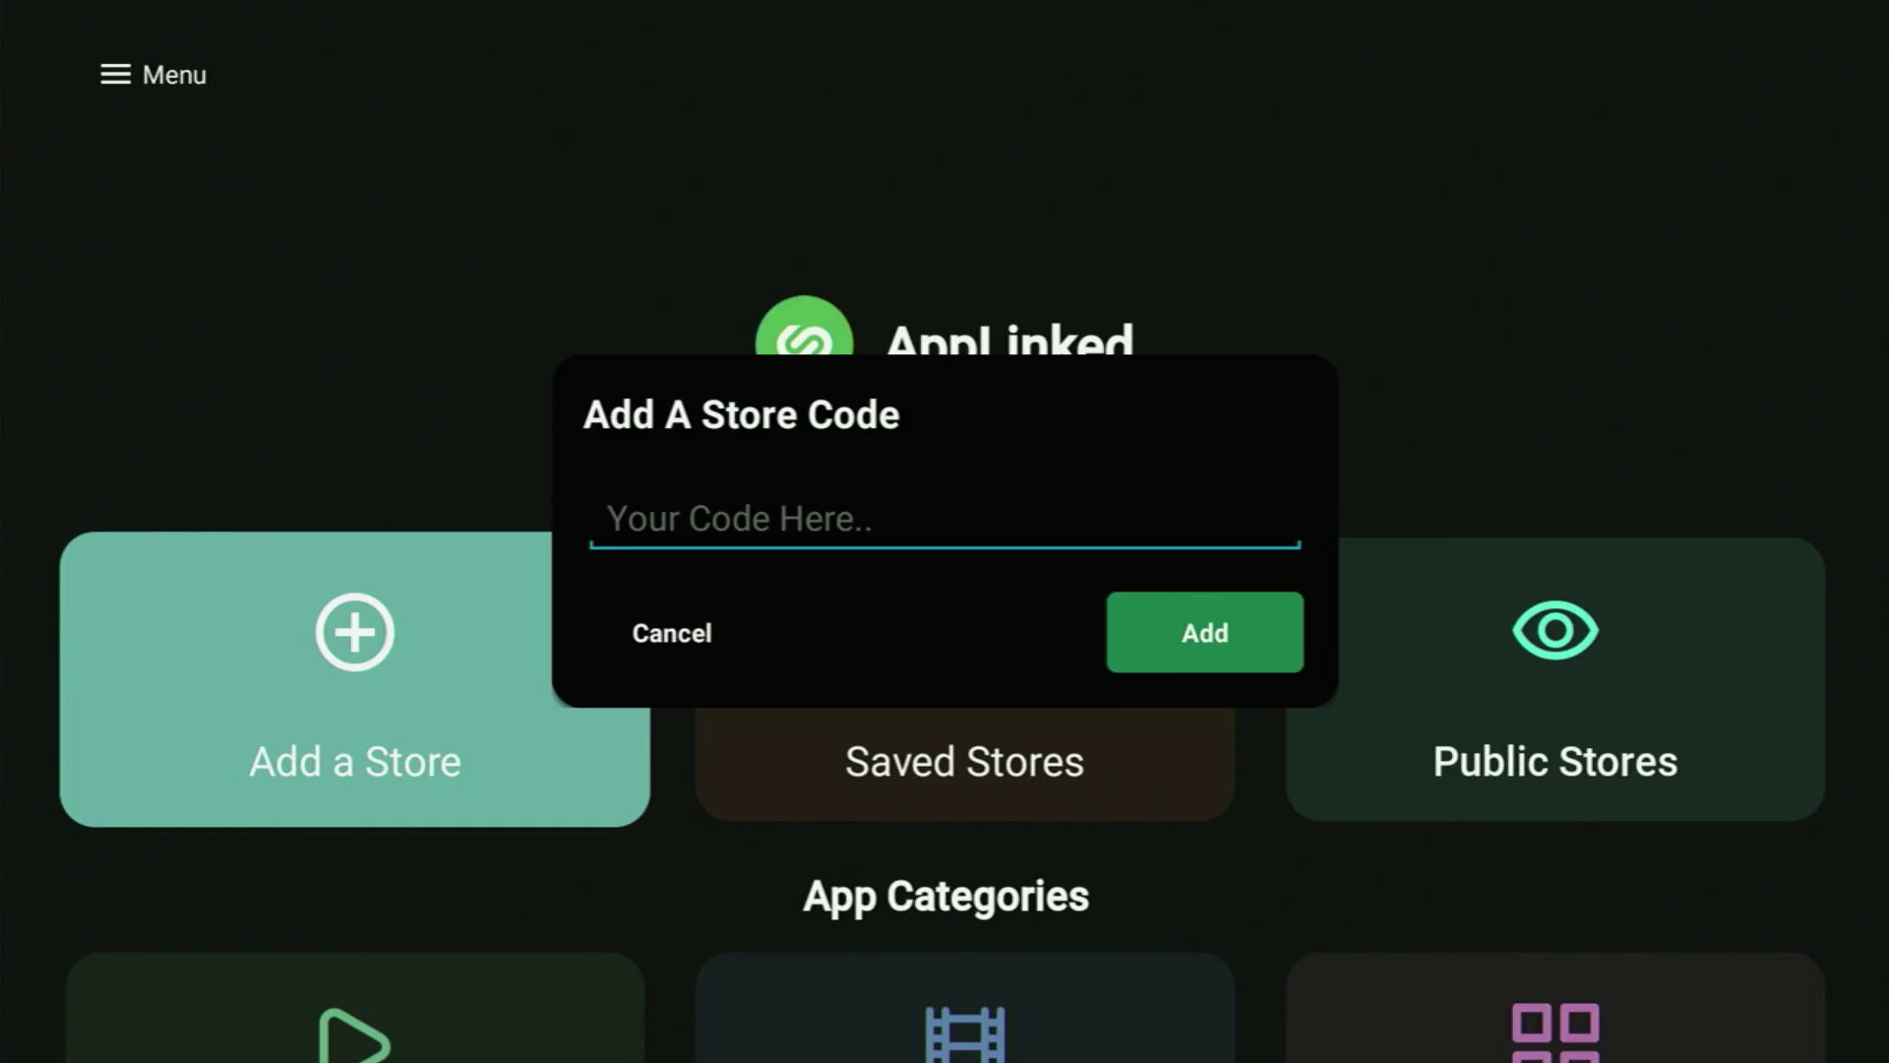
key(Return)
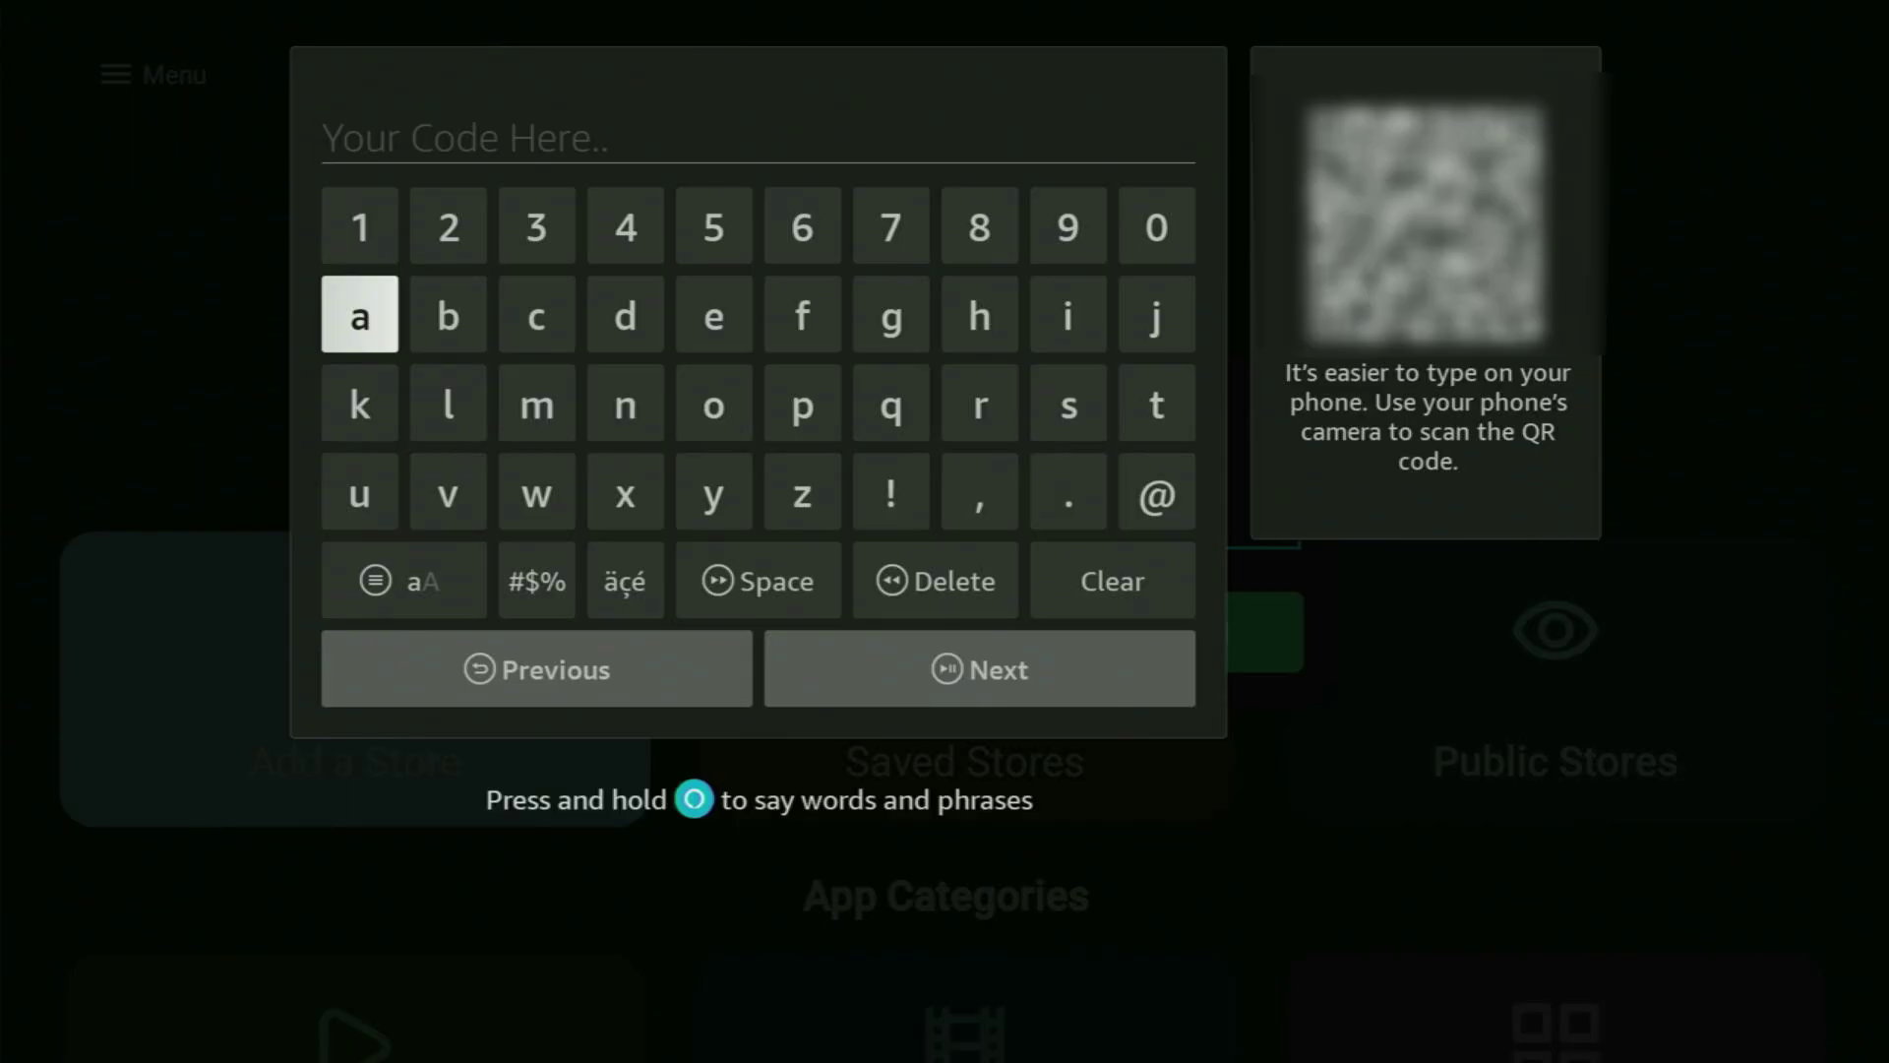
key(Down)
key(Right)
key(Right)
key(Right)
key(Right)
key(Right)
key(Right)
key(Right)
key(Right)
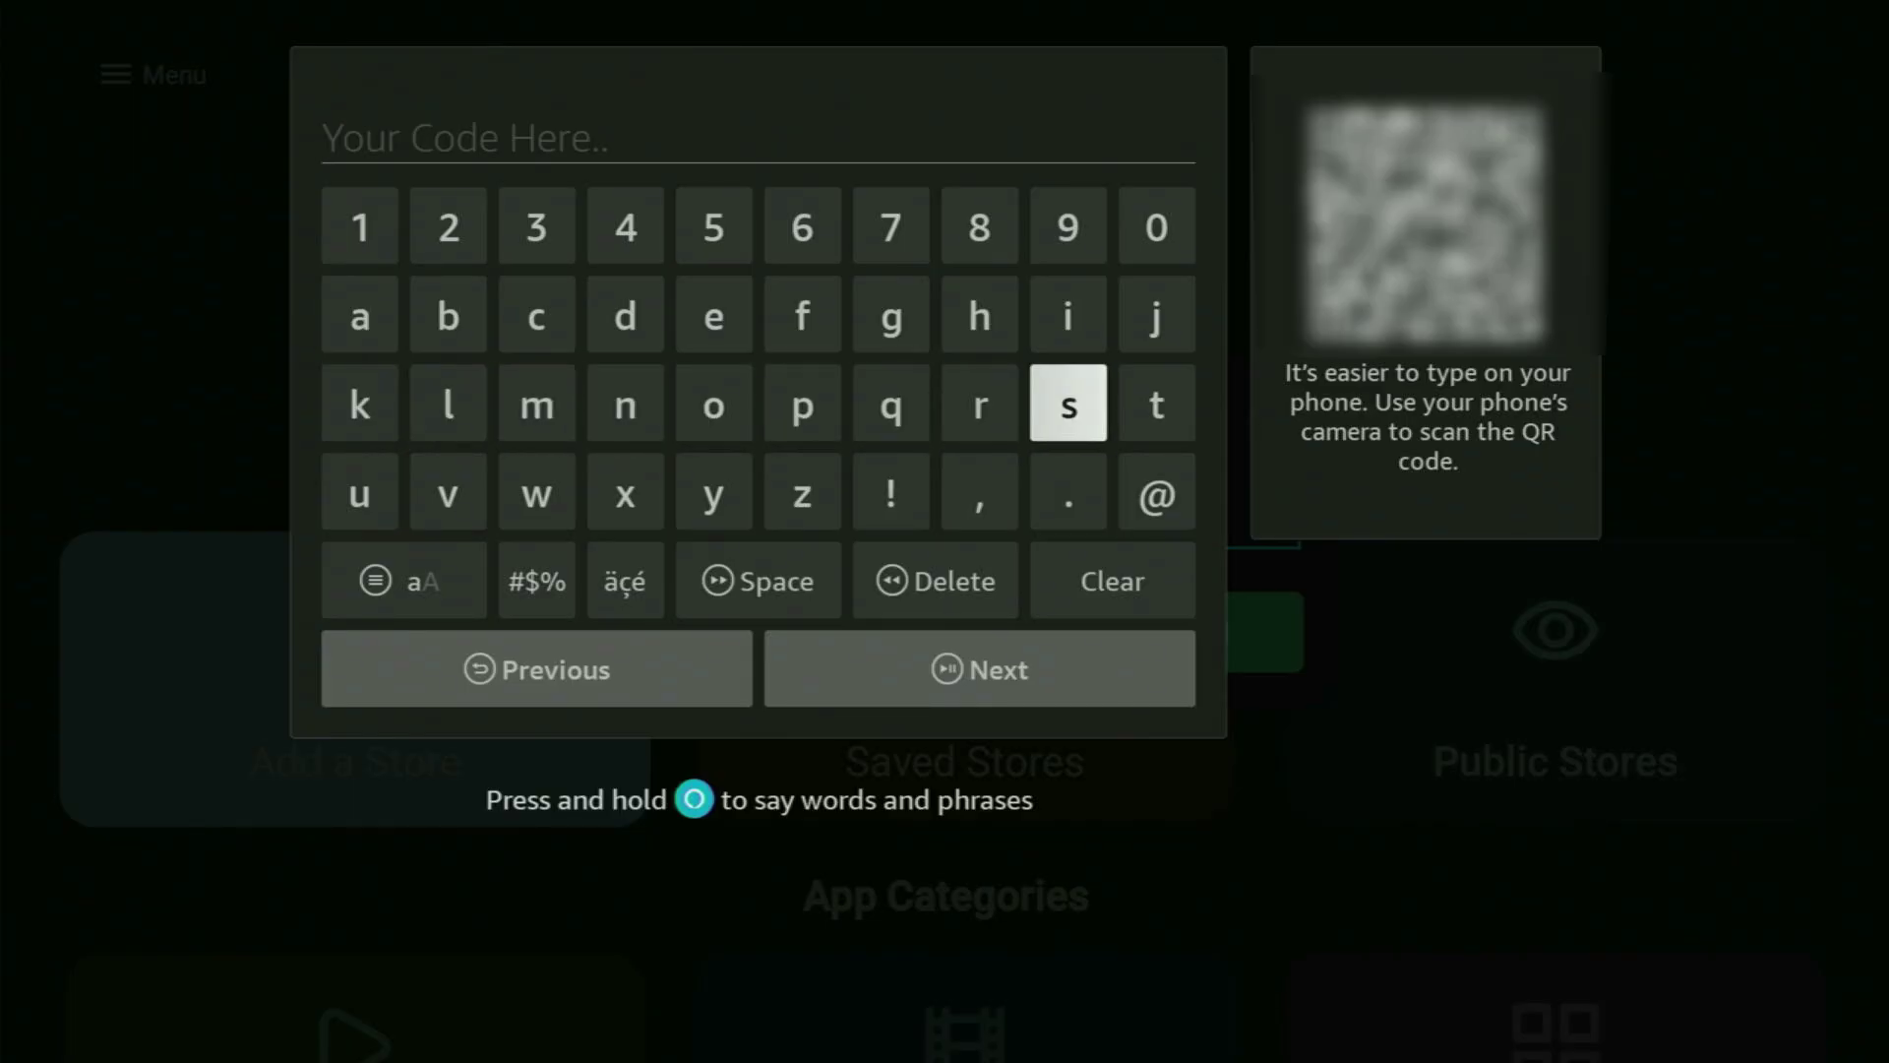
key(Return)
key(Left)
key(Left)
key(Left)
key(Left)
key(Left)
key(Left)
key(Left)
key(Left)
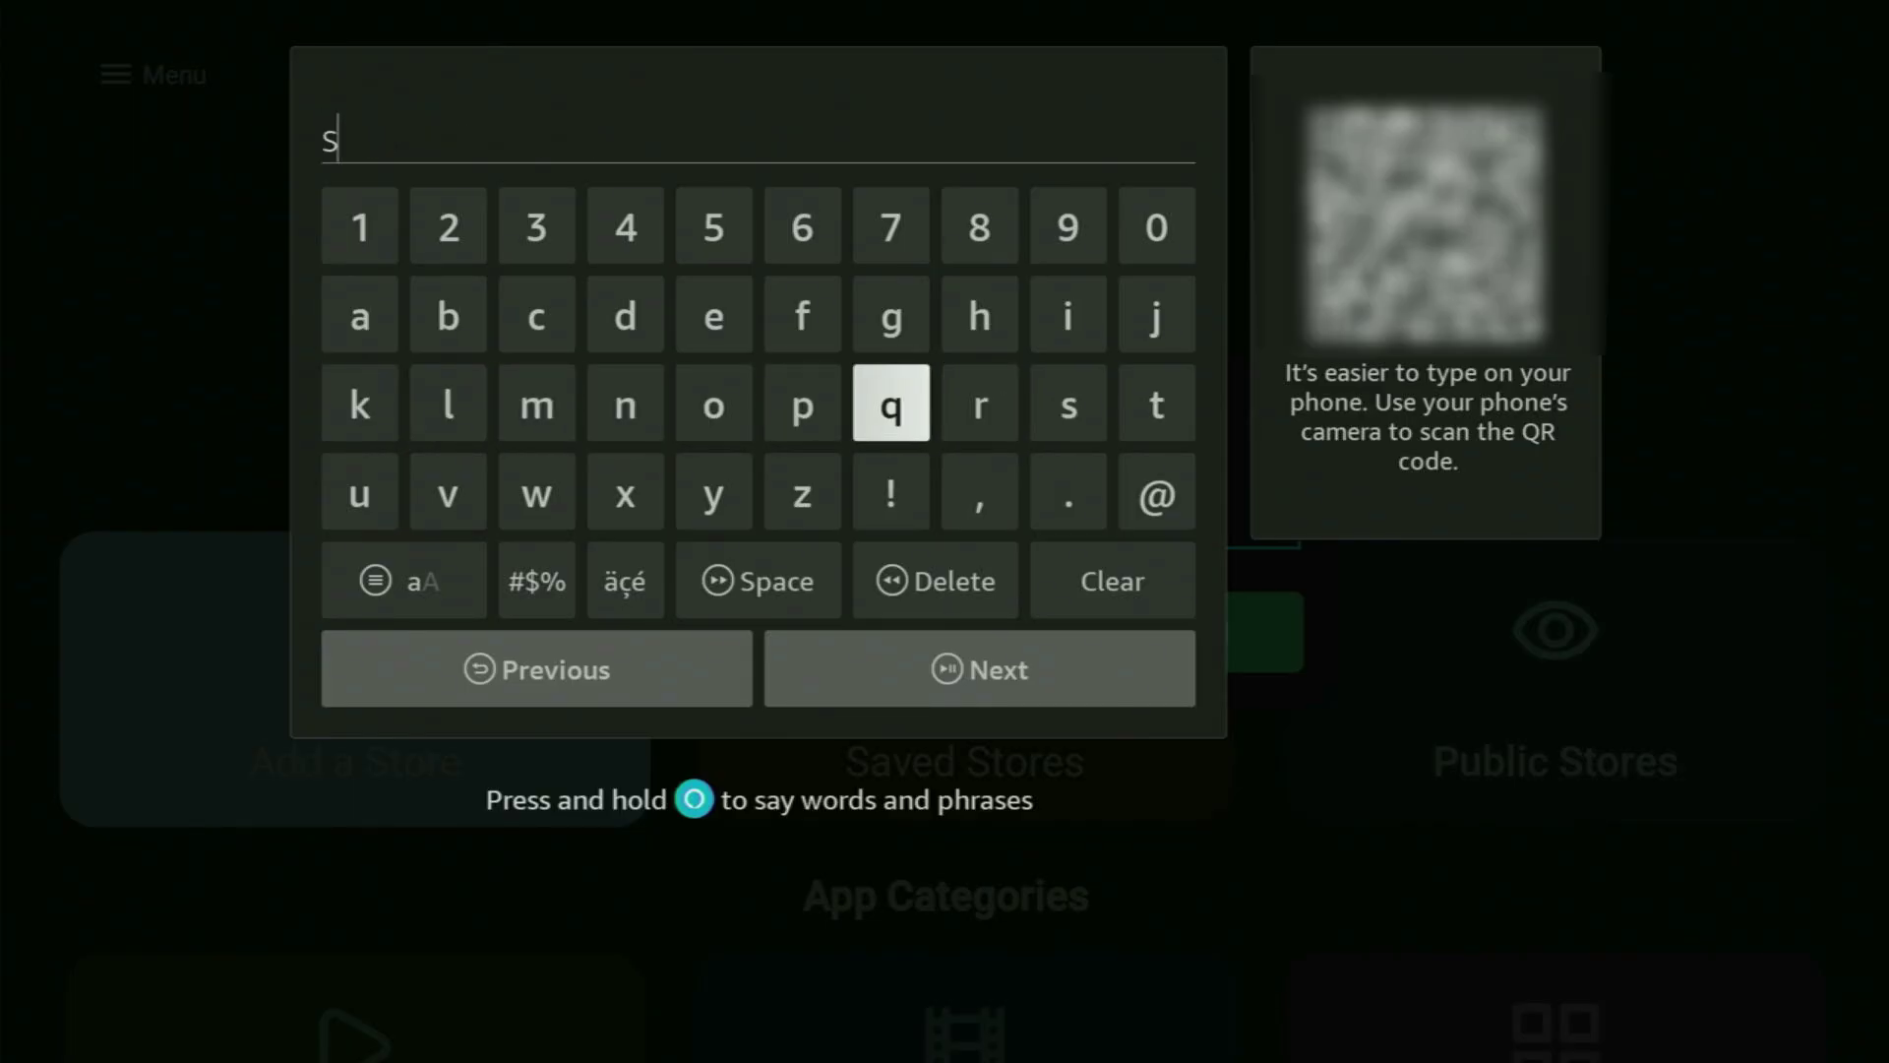
key(Up)
key(Return)
key(Down)
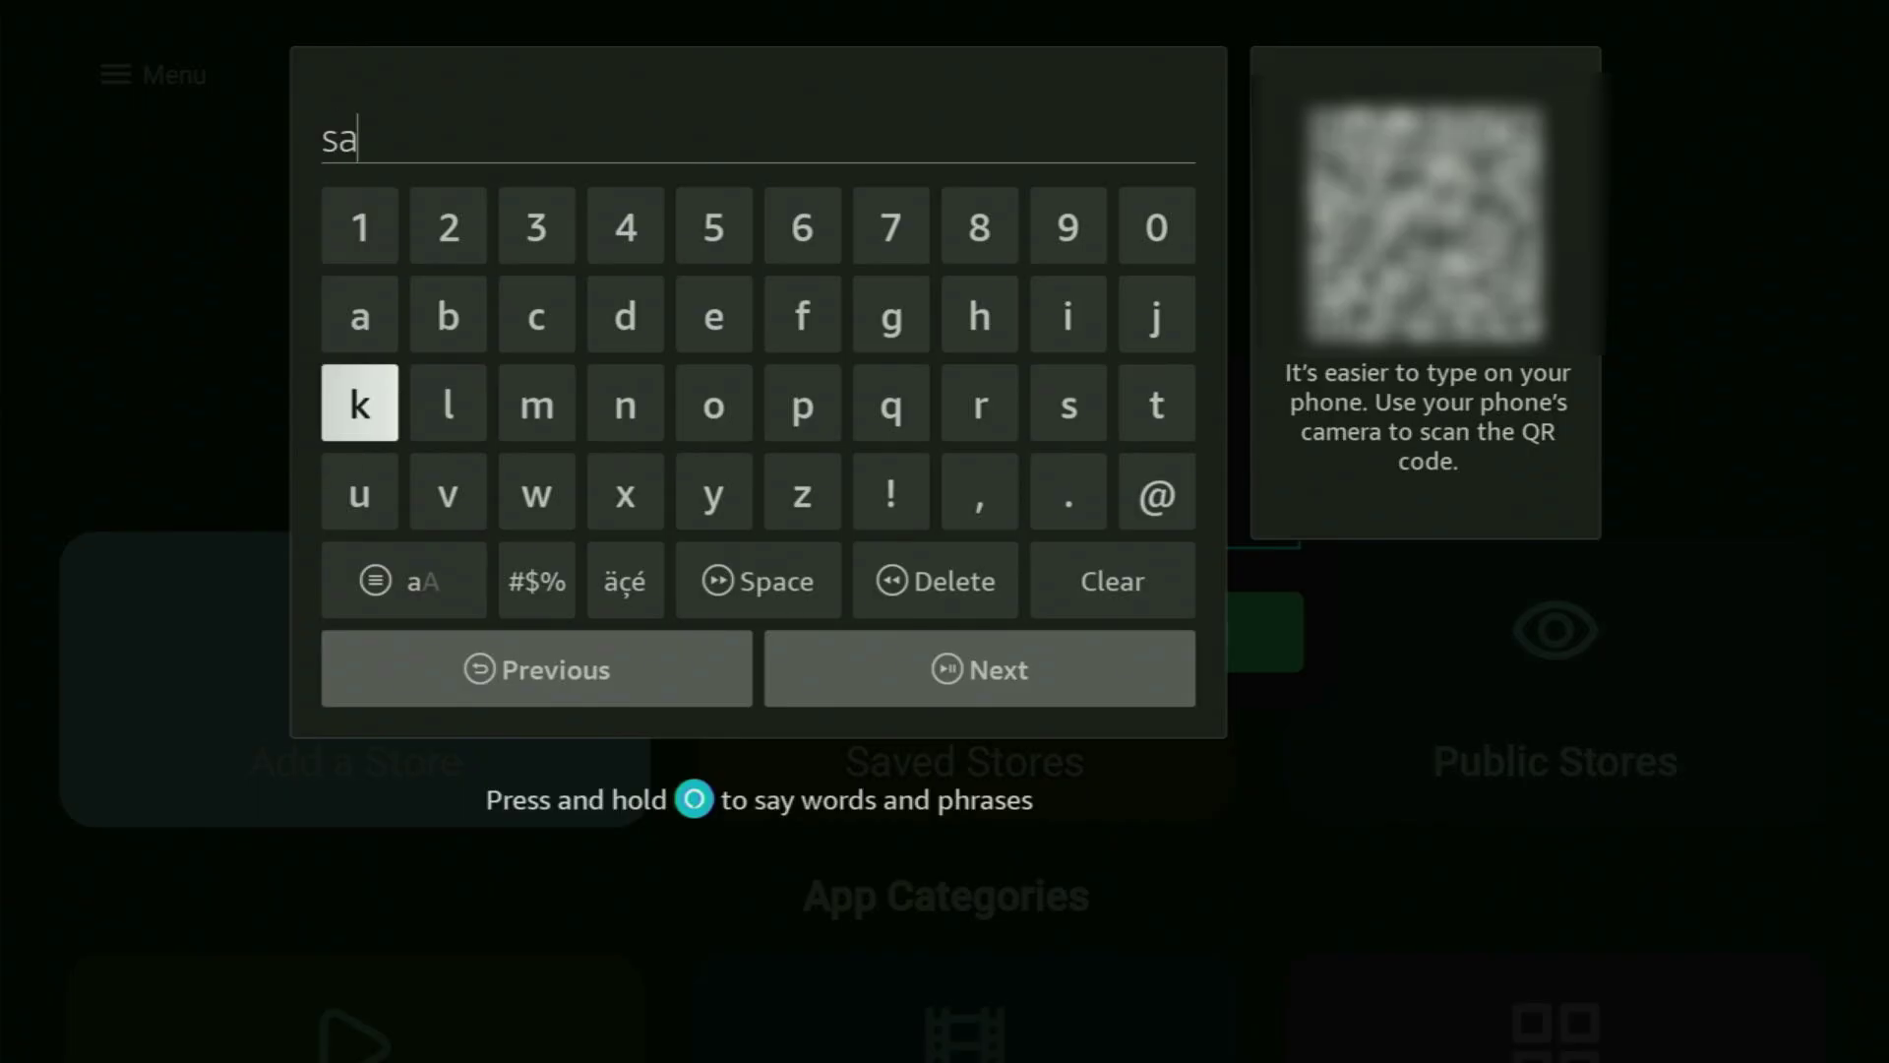
key(Right)
key(Right)
key(Return)
key(Up)
key(Up)
key(Left)
key(Return)
key(Left)
key(Return)
key(Right)
key(Return)
key(Left)
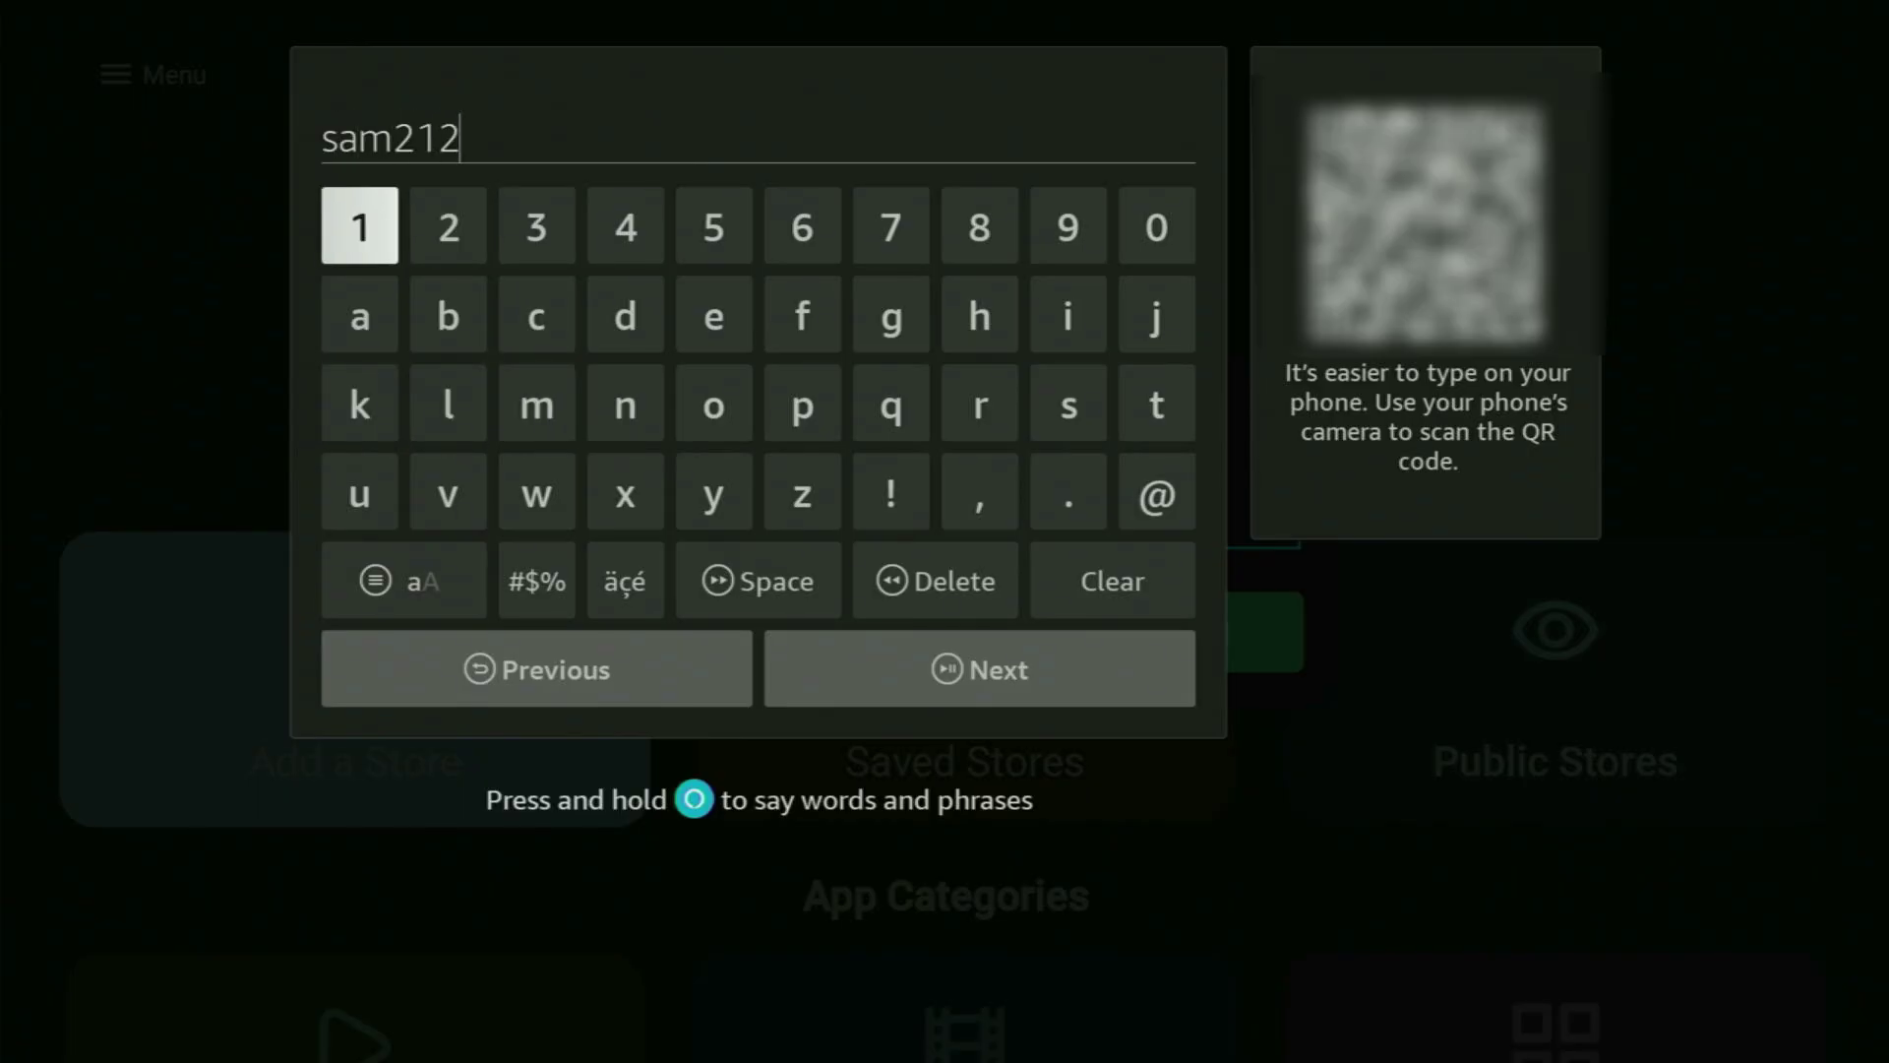
key(Return)
key(Down)
key(Down)
key(Down)
key(Down)
key(Down)
key(Right)
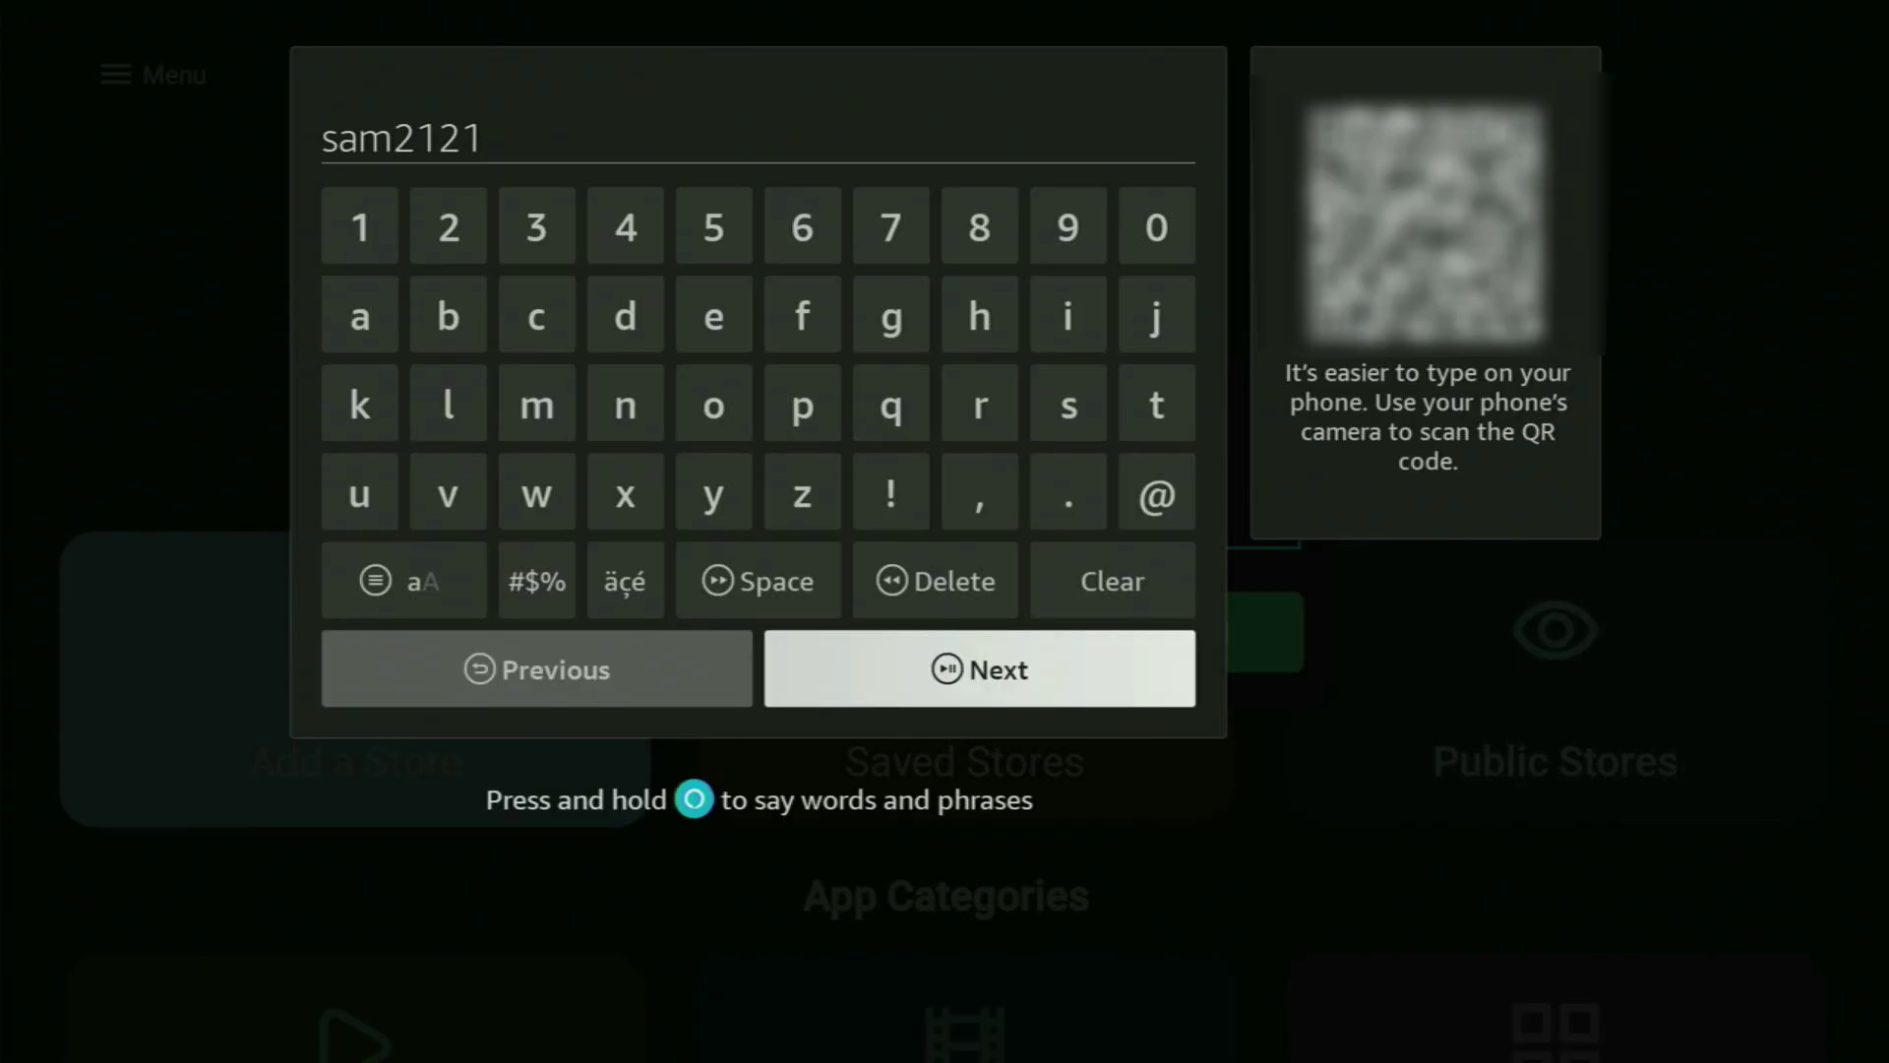
key(Return)
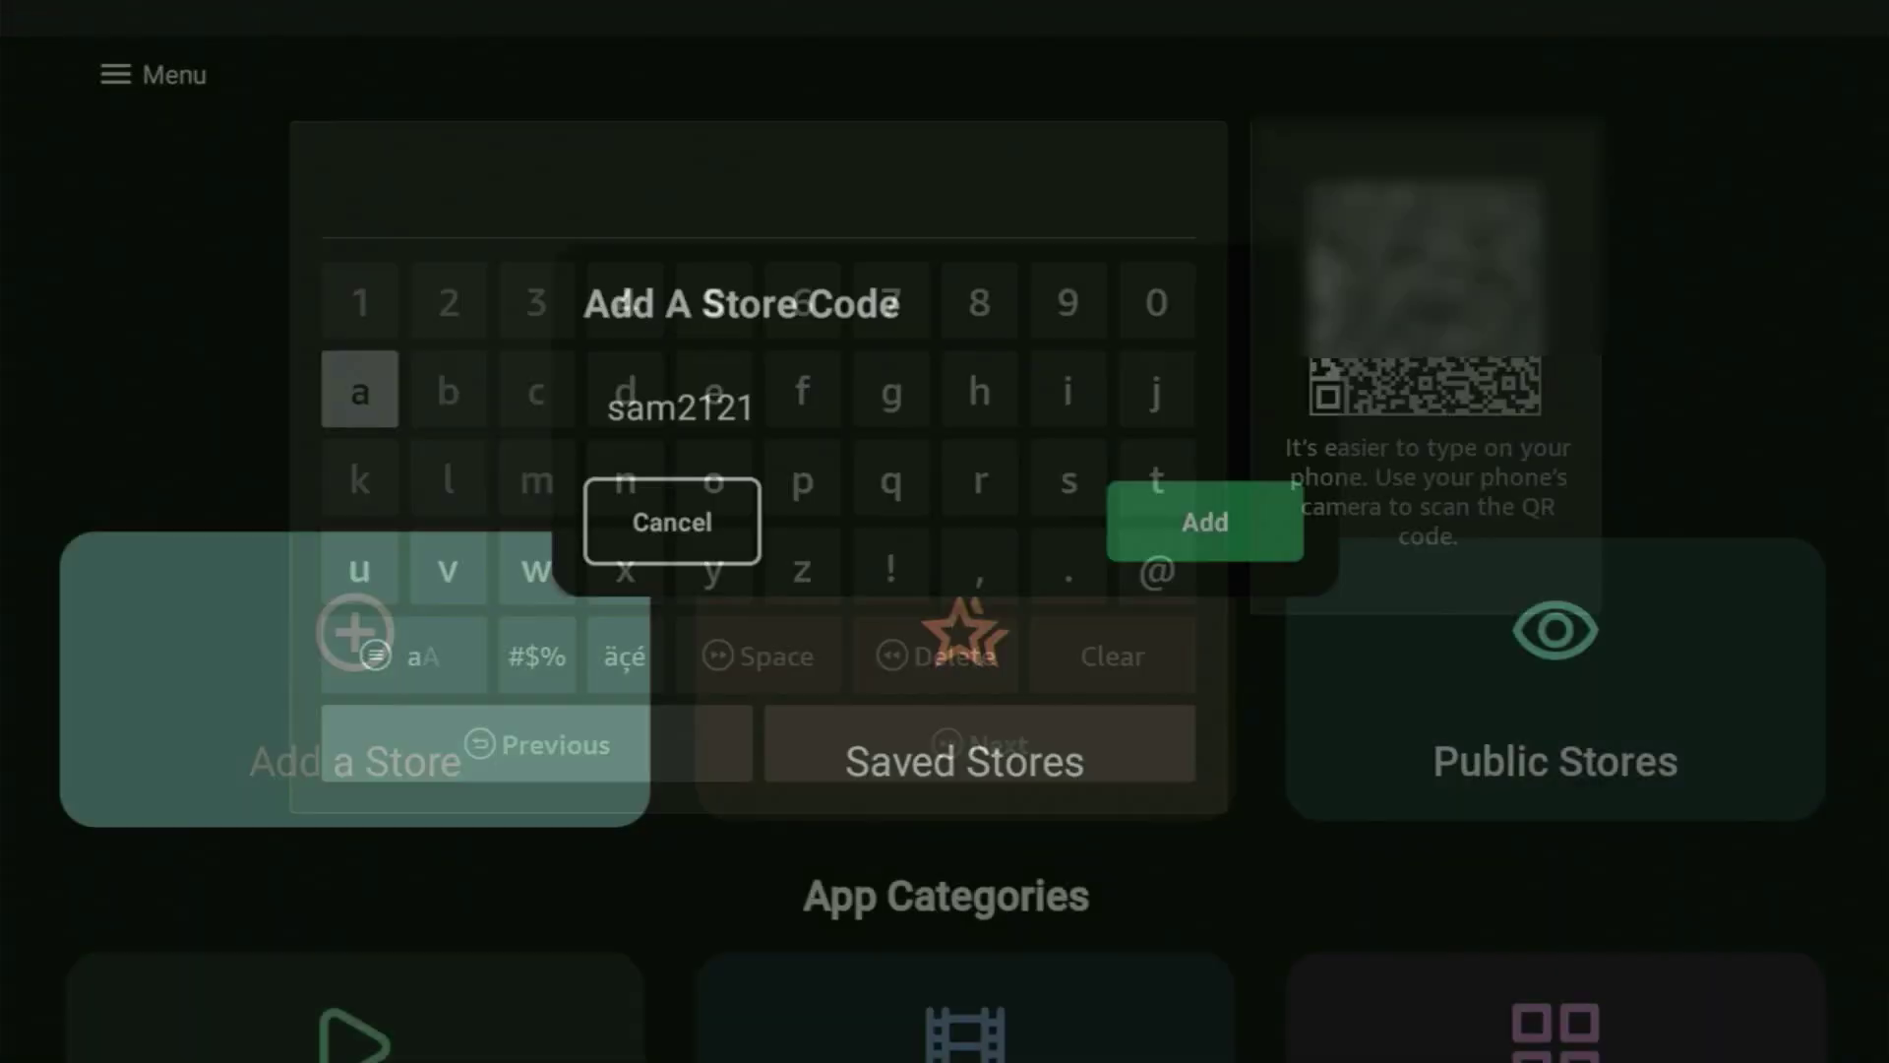
Add the sam2121 store code to AppLinked
key(Right)
key(Return)
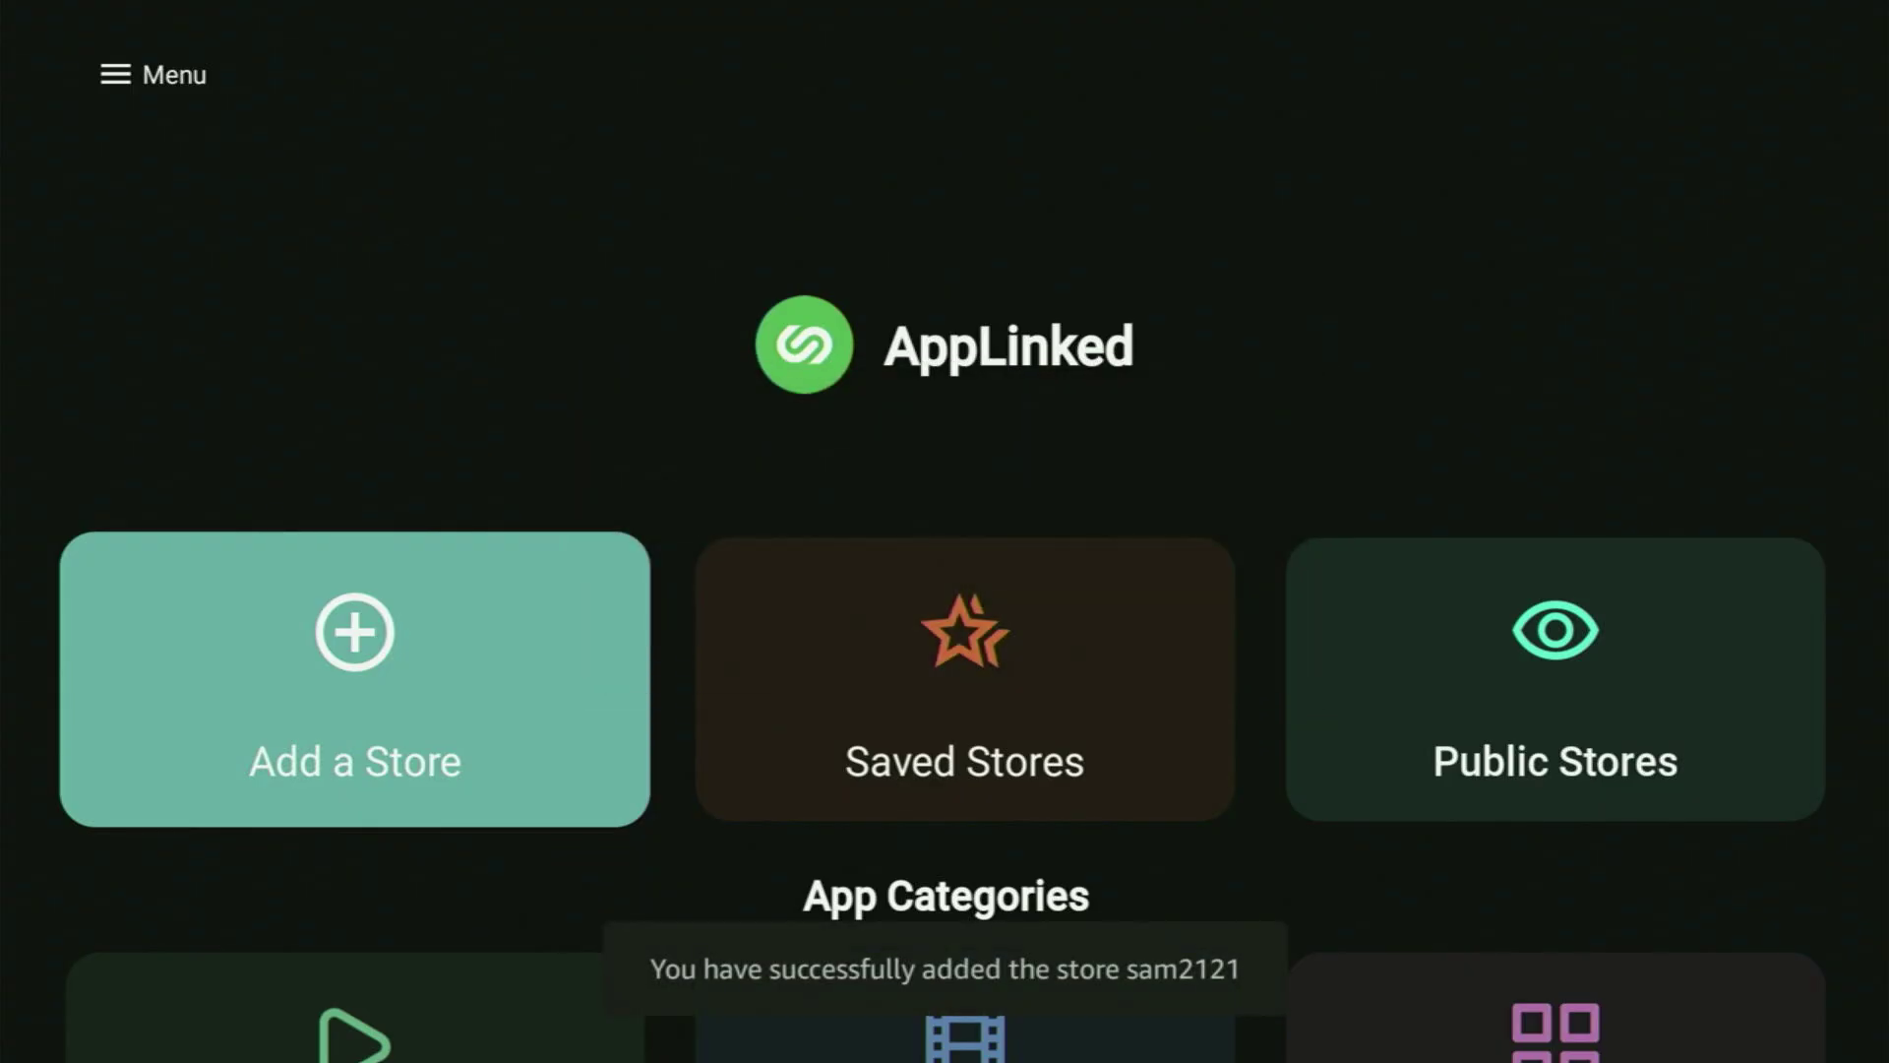
key(Right)
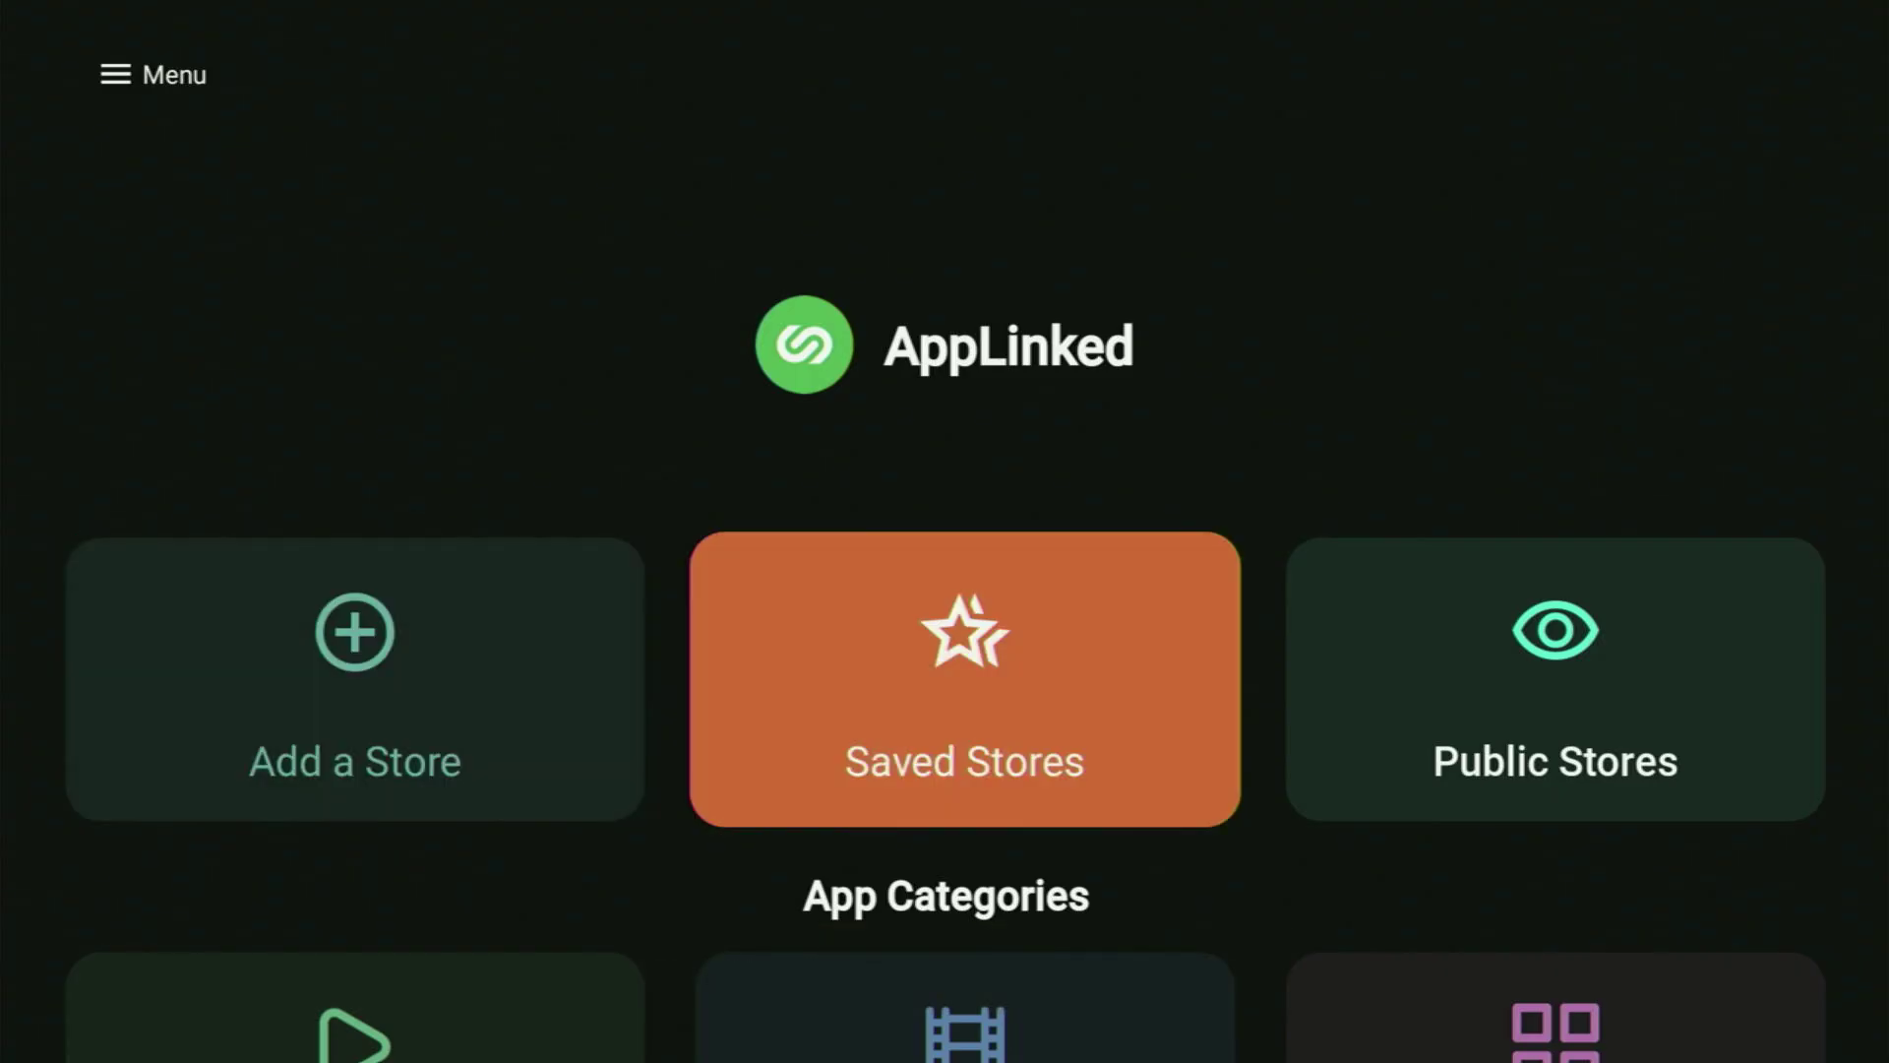
key(Return)
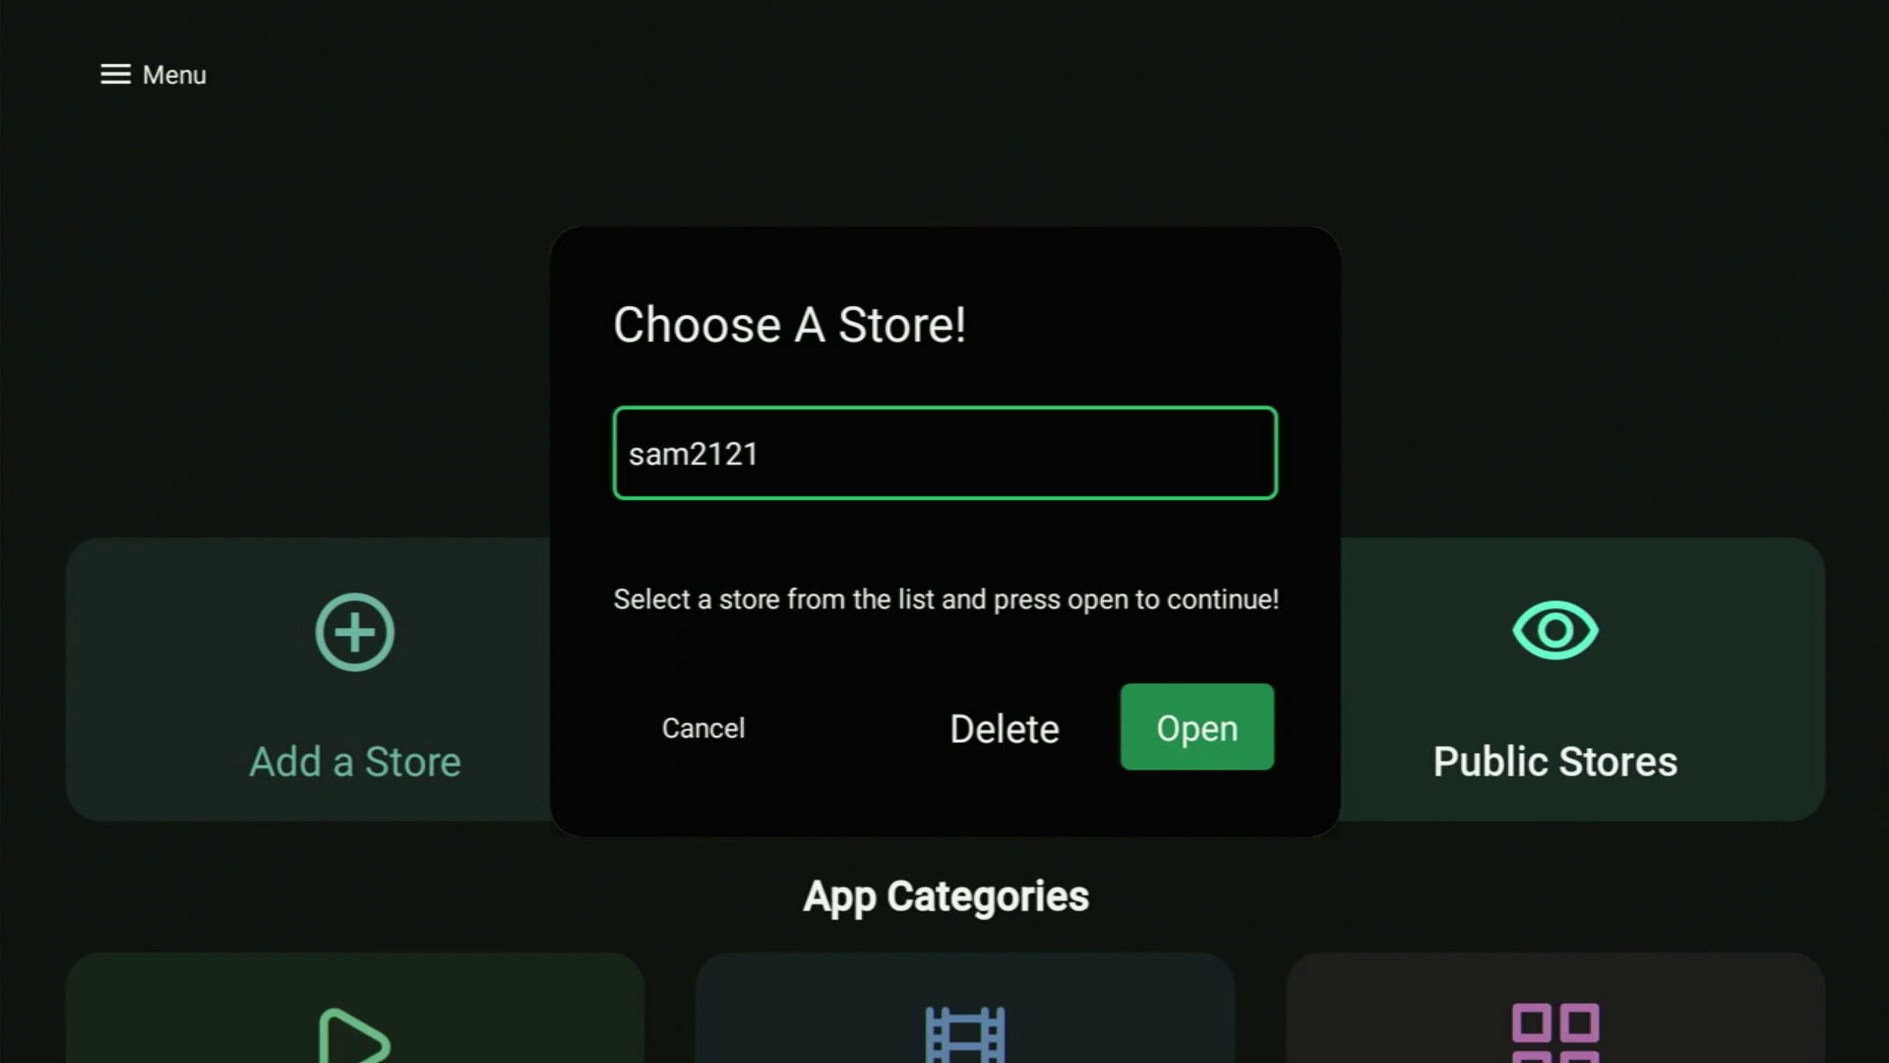
key(Down)
key(Up)
key(Down)
key(Right)
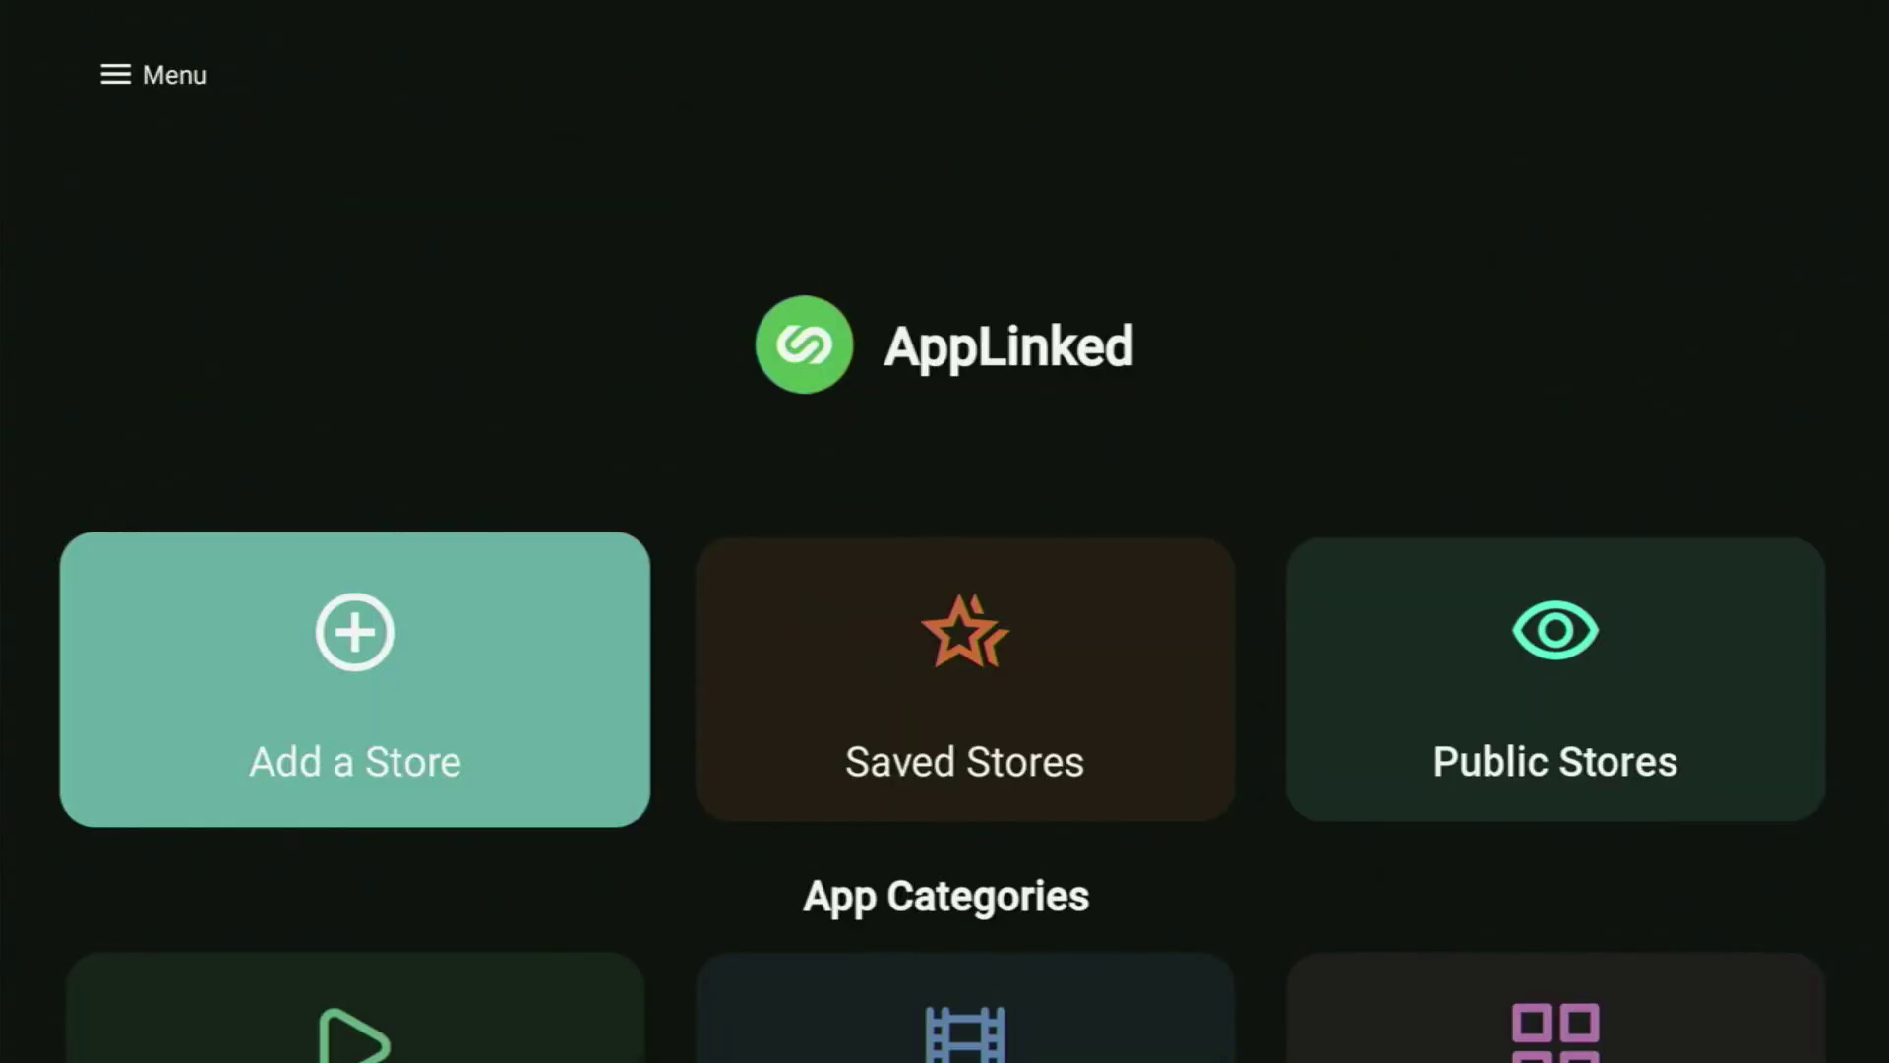
In Add a Store, type the code 88099 on the on-screen keyboard
key(Return)
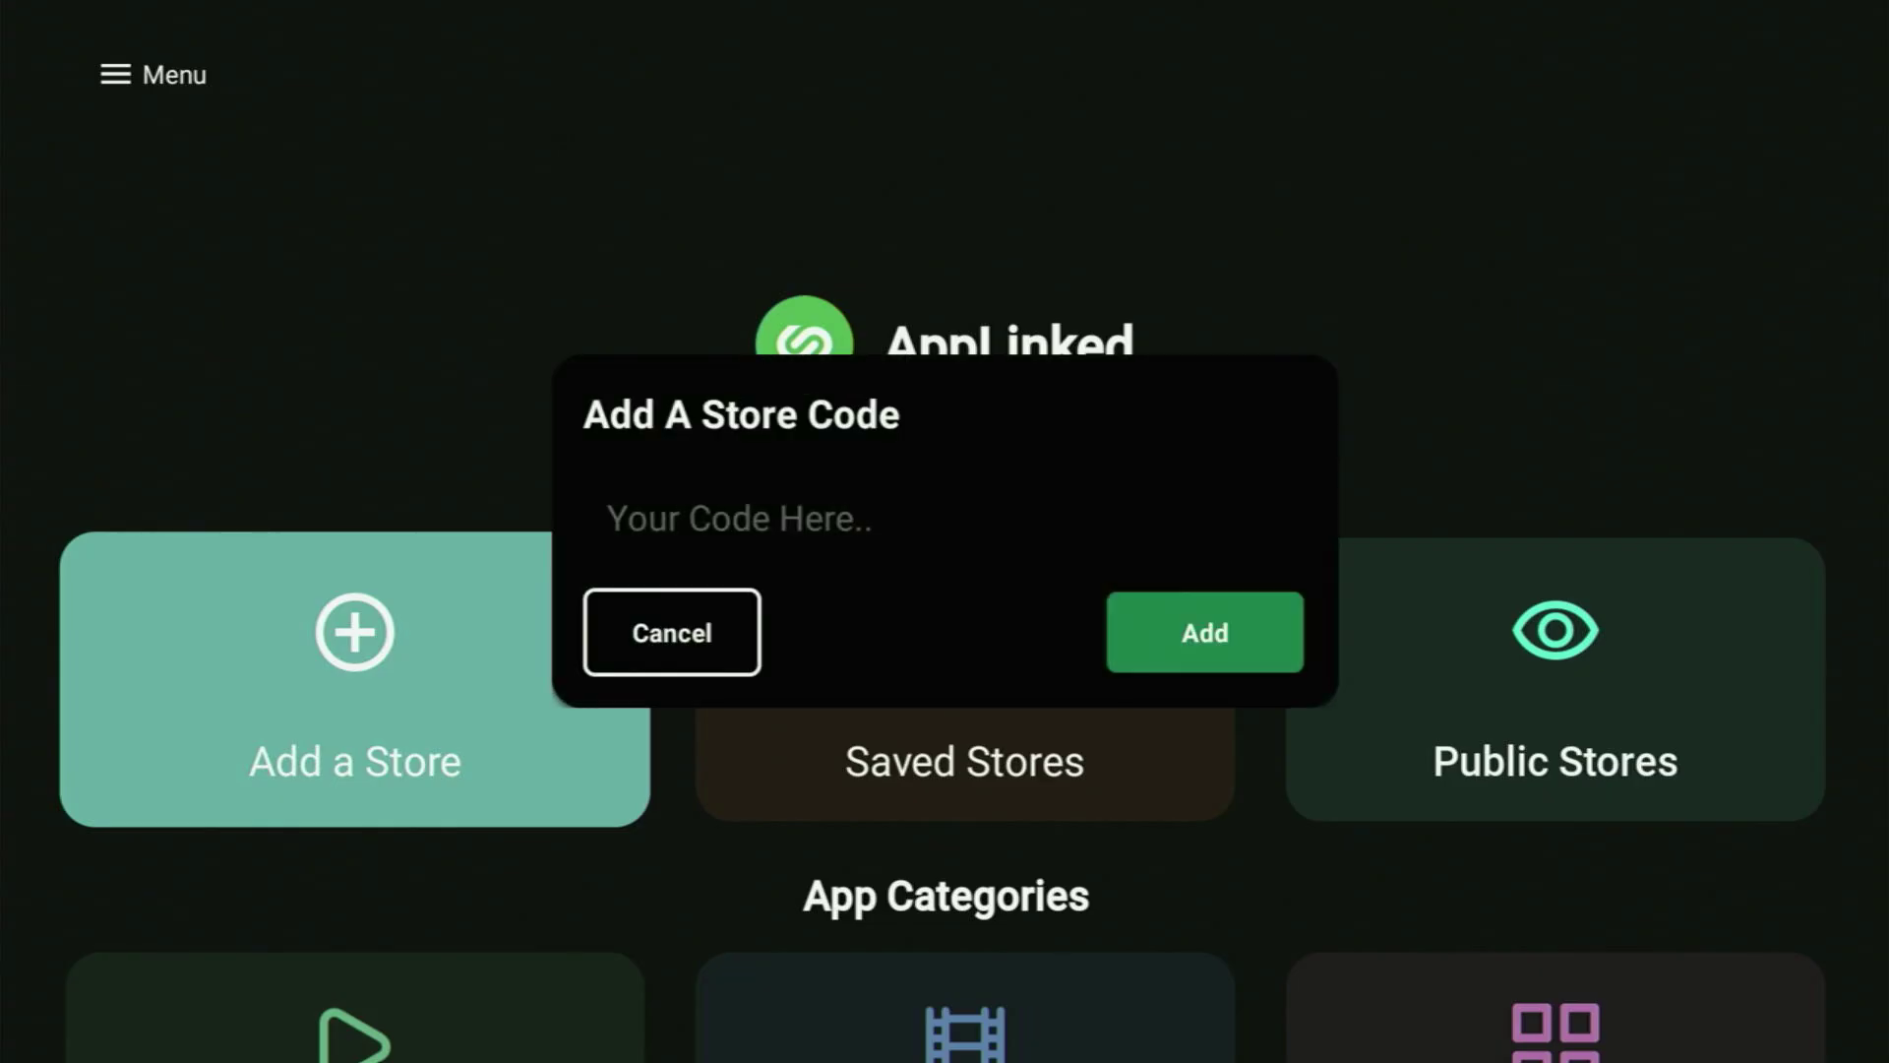
key(Up)
key(Return)
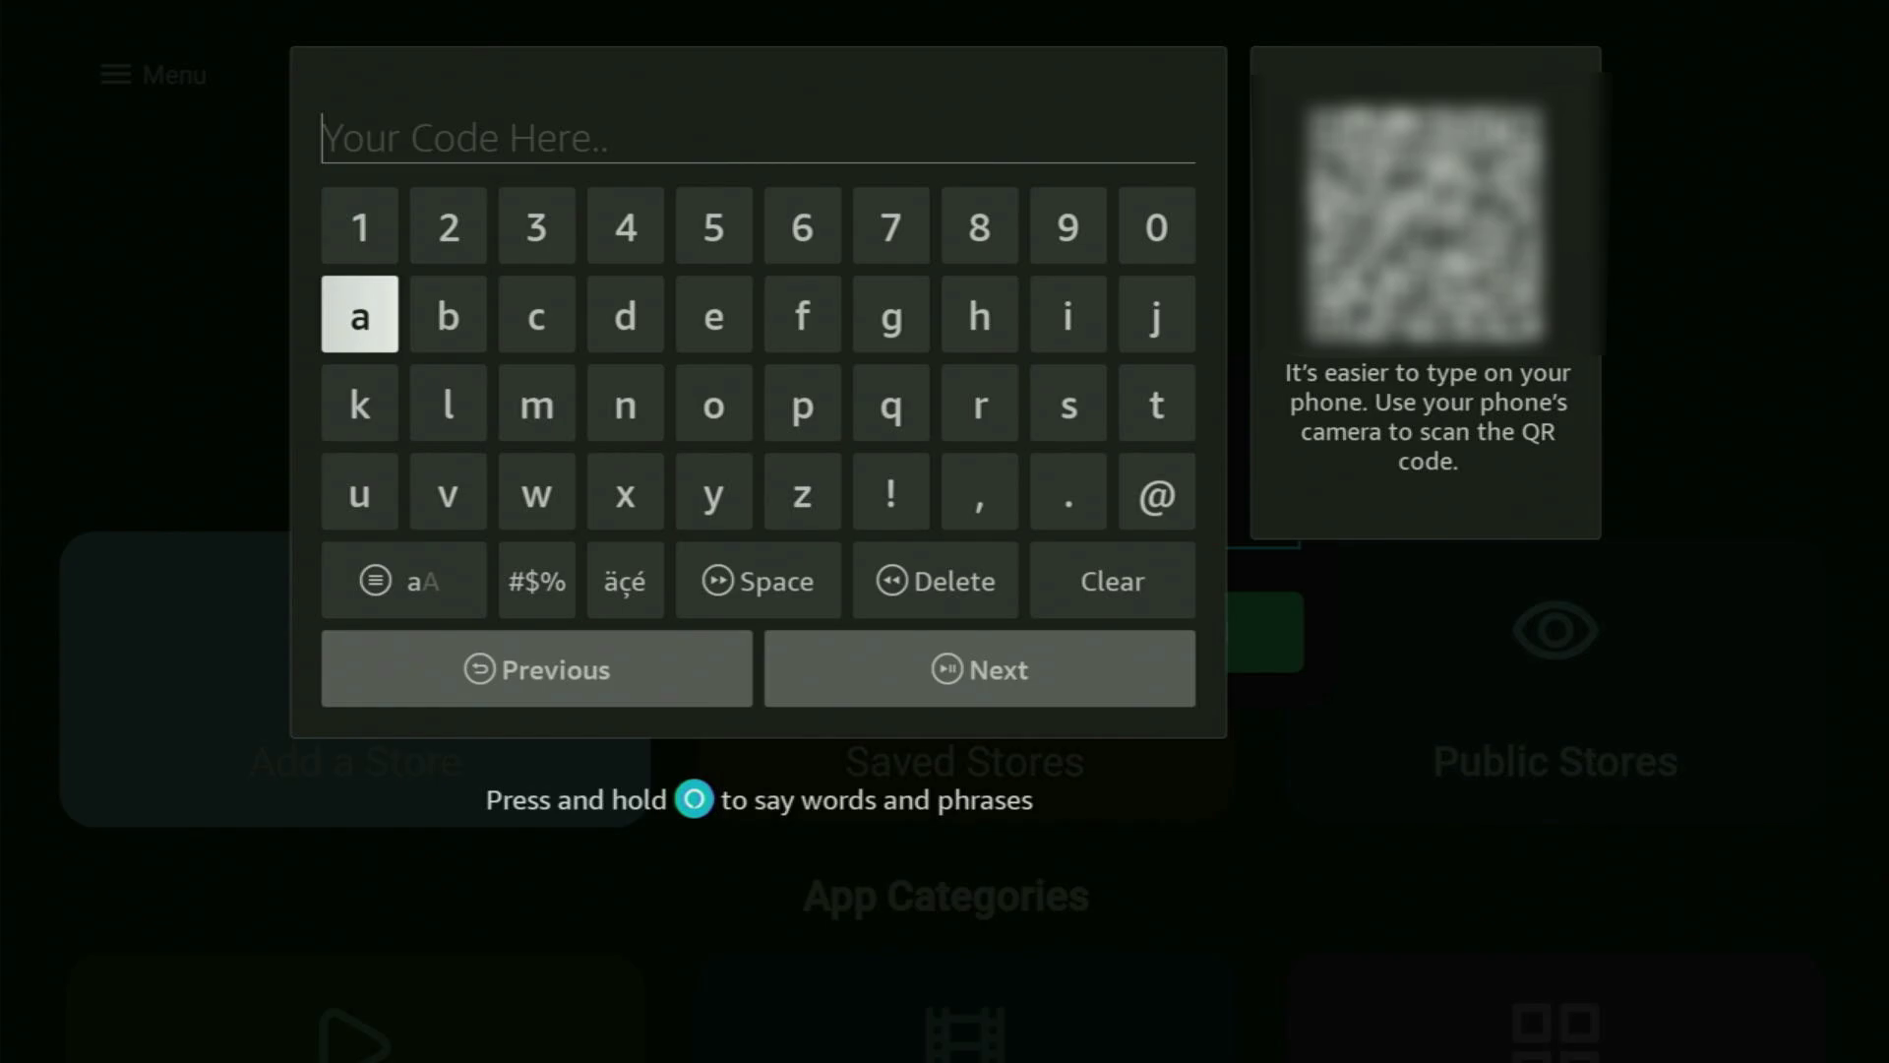
key(Up)
key(Left)
key(Left)
key(Left)
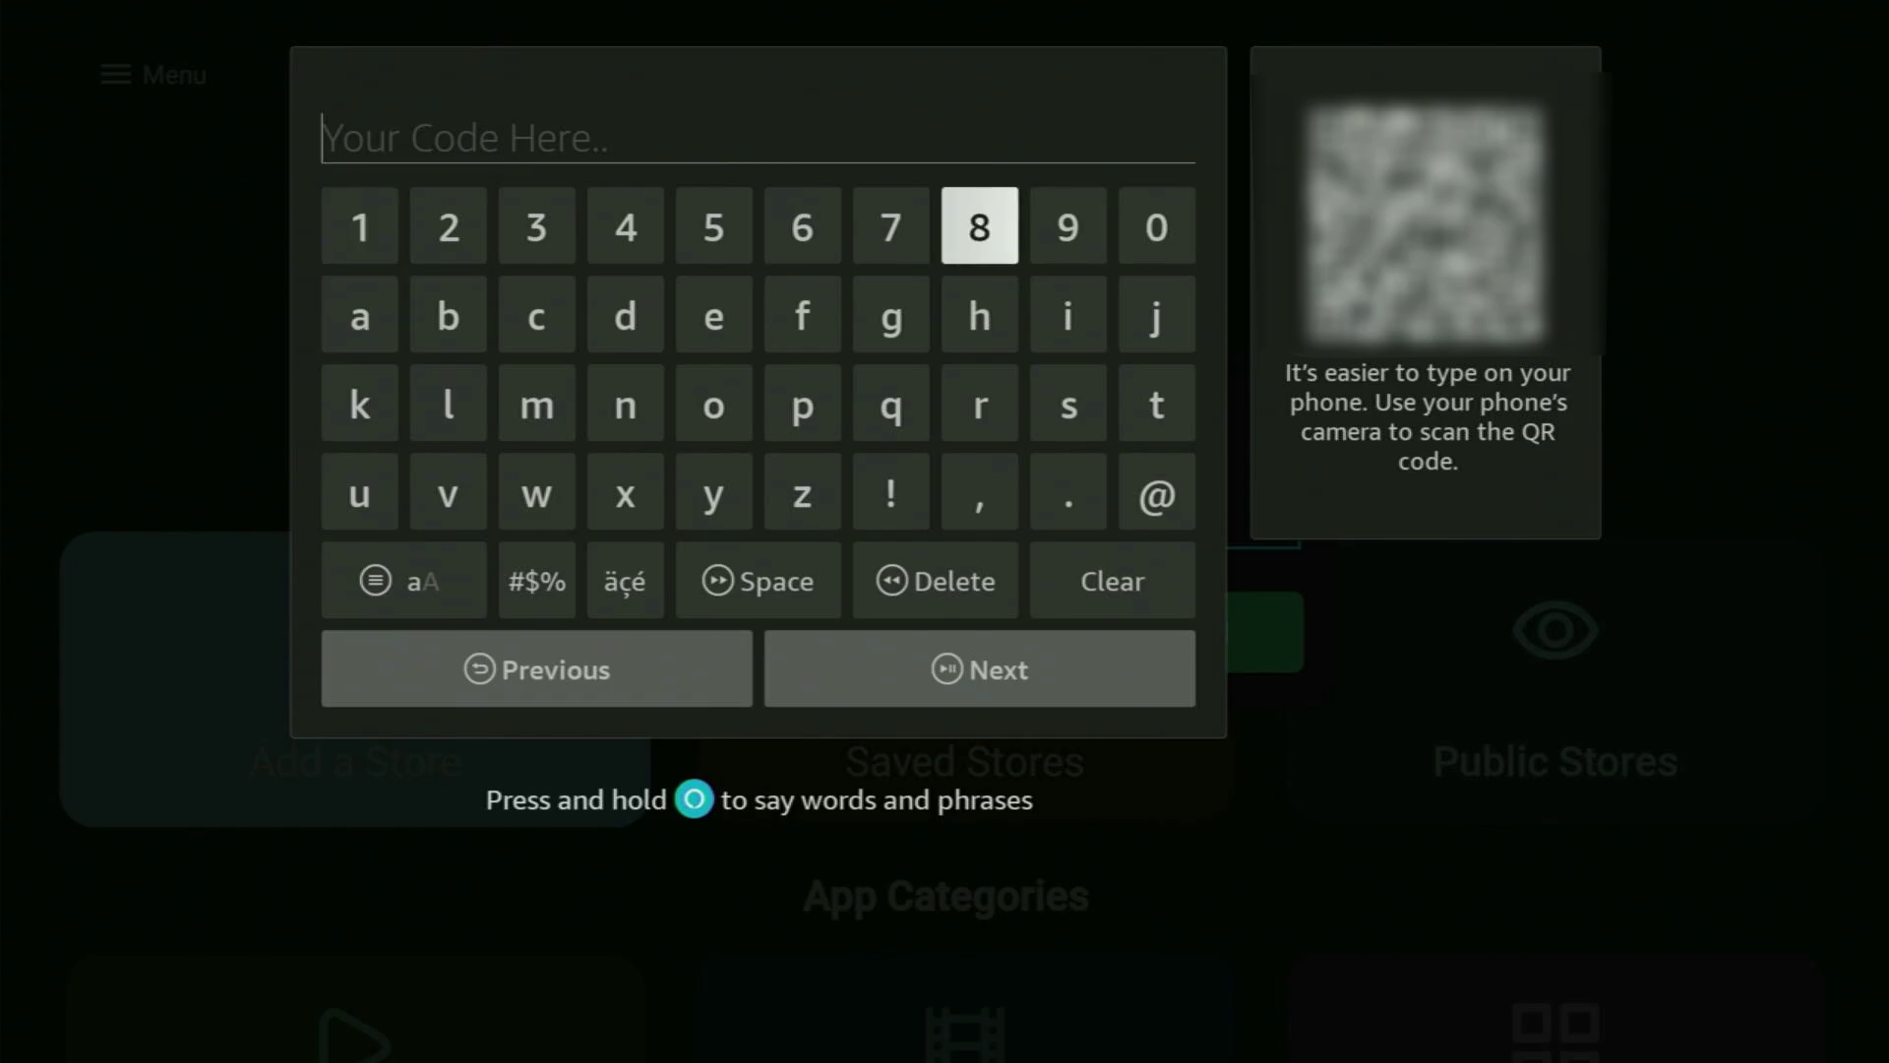
key(Return)
key(Return)
key(Right)
key(Right)
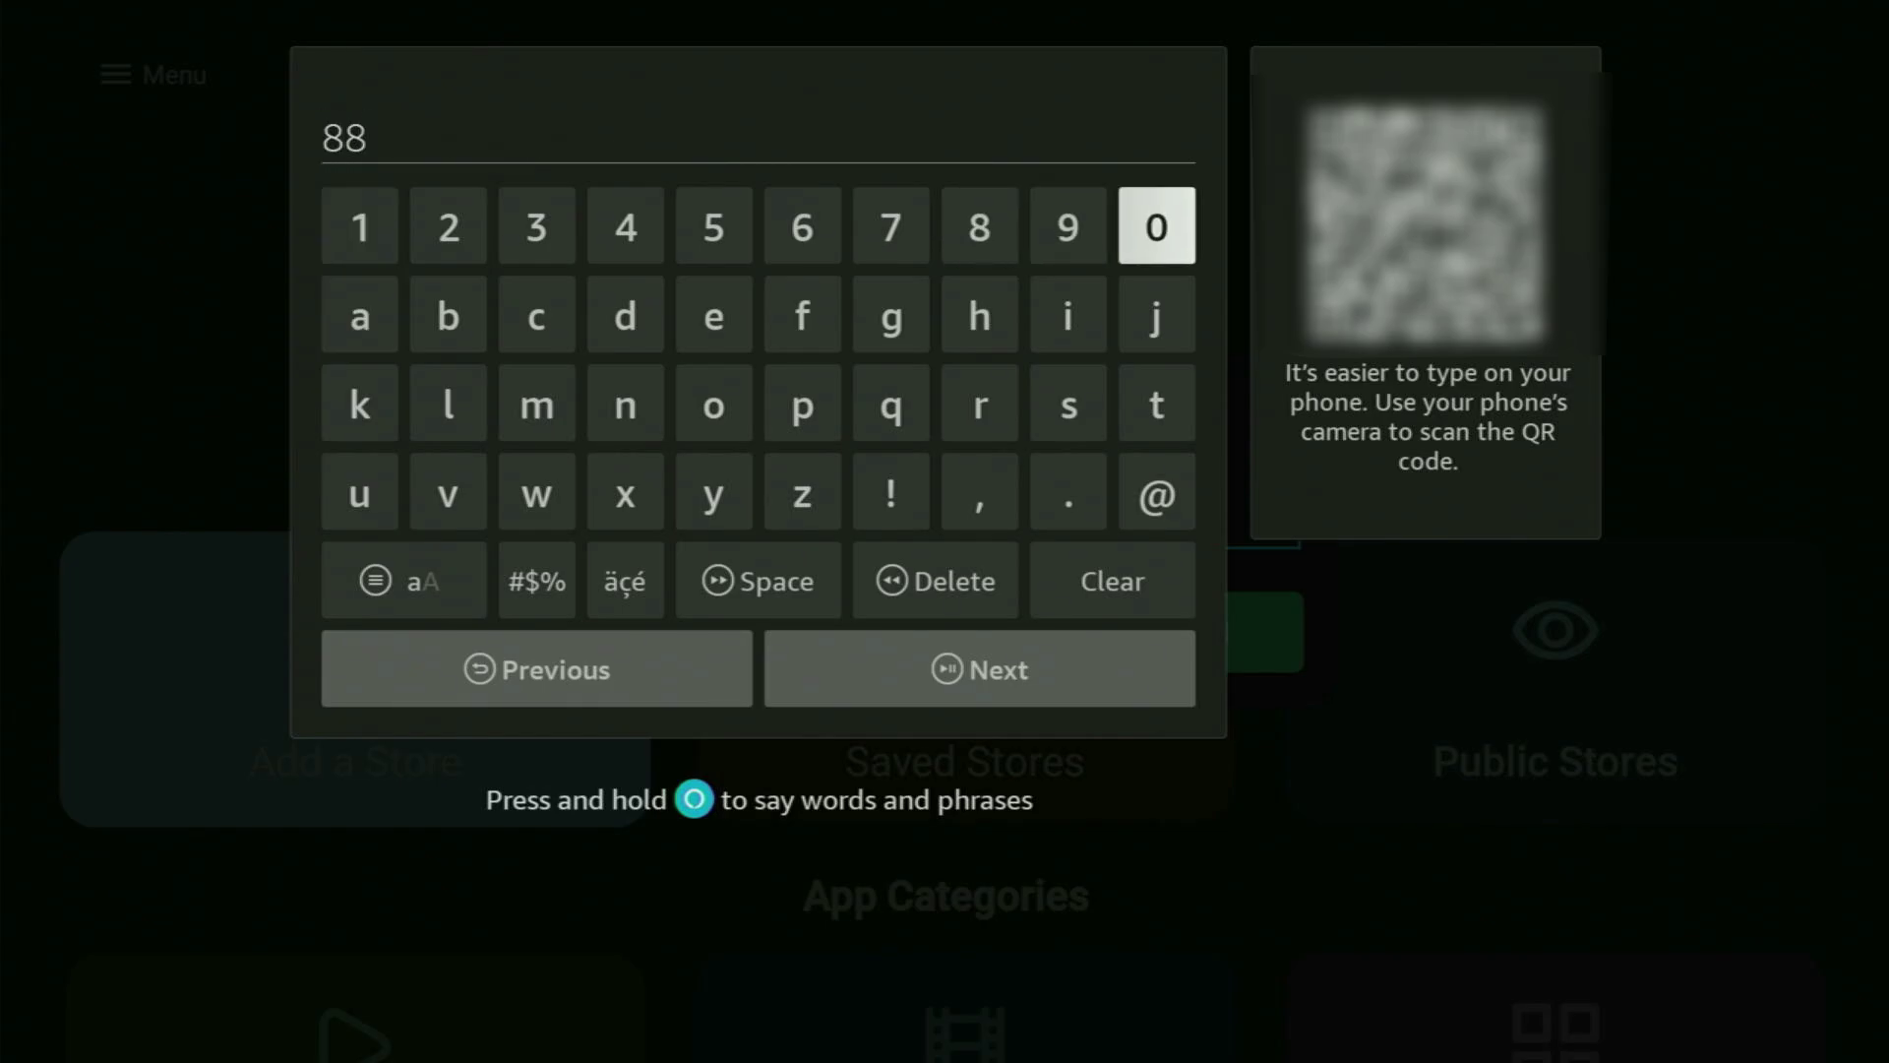
key(Left)
key(Return)
key(Return)
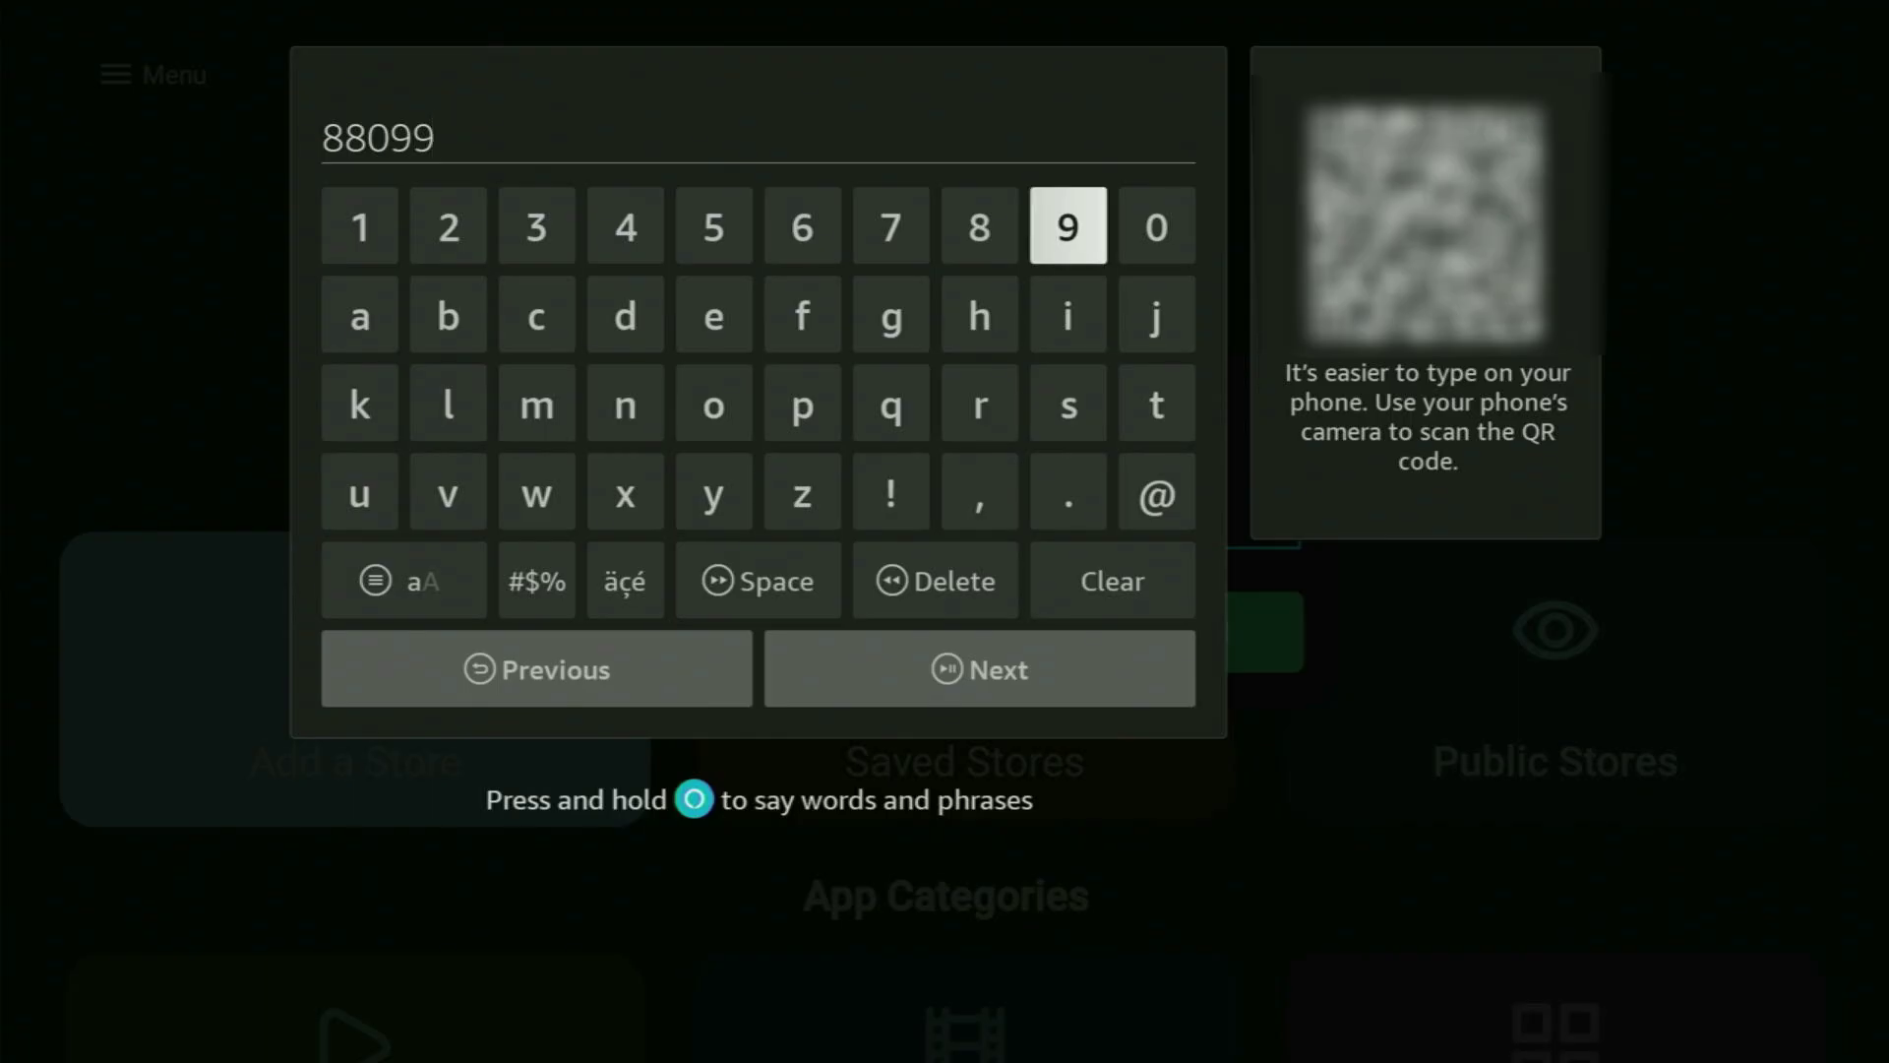
key(Down)
key(Down)
key(Down)
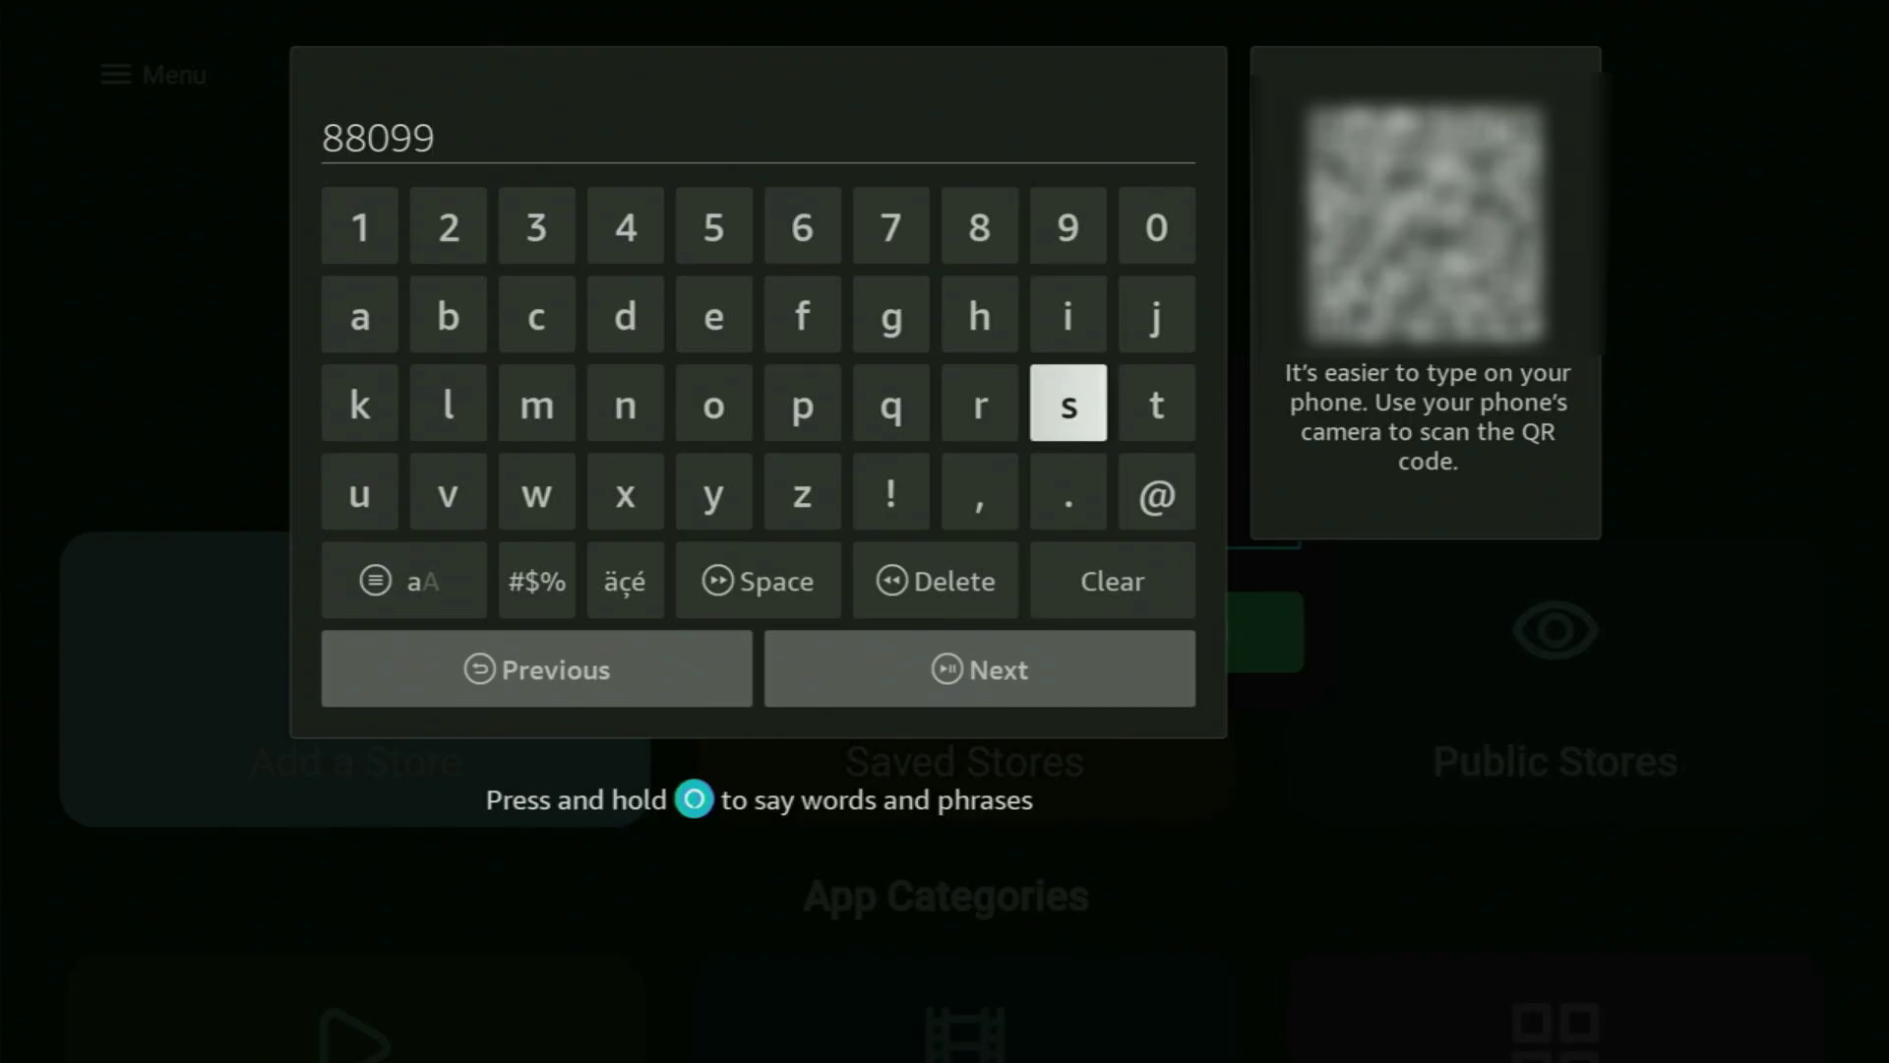
key(Return)
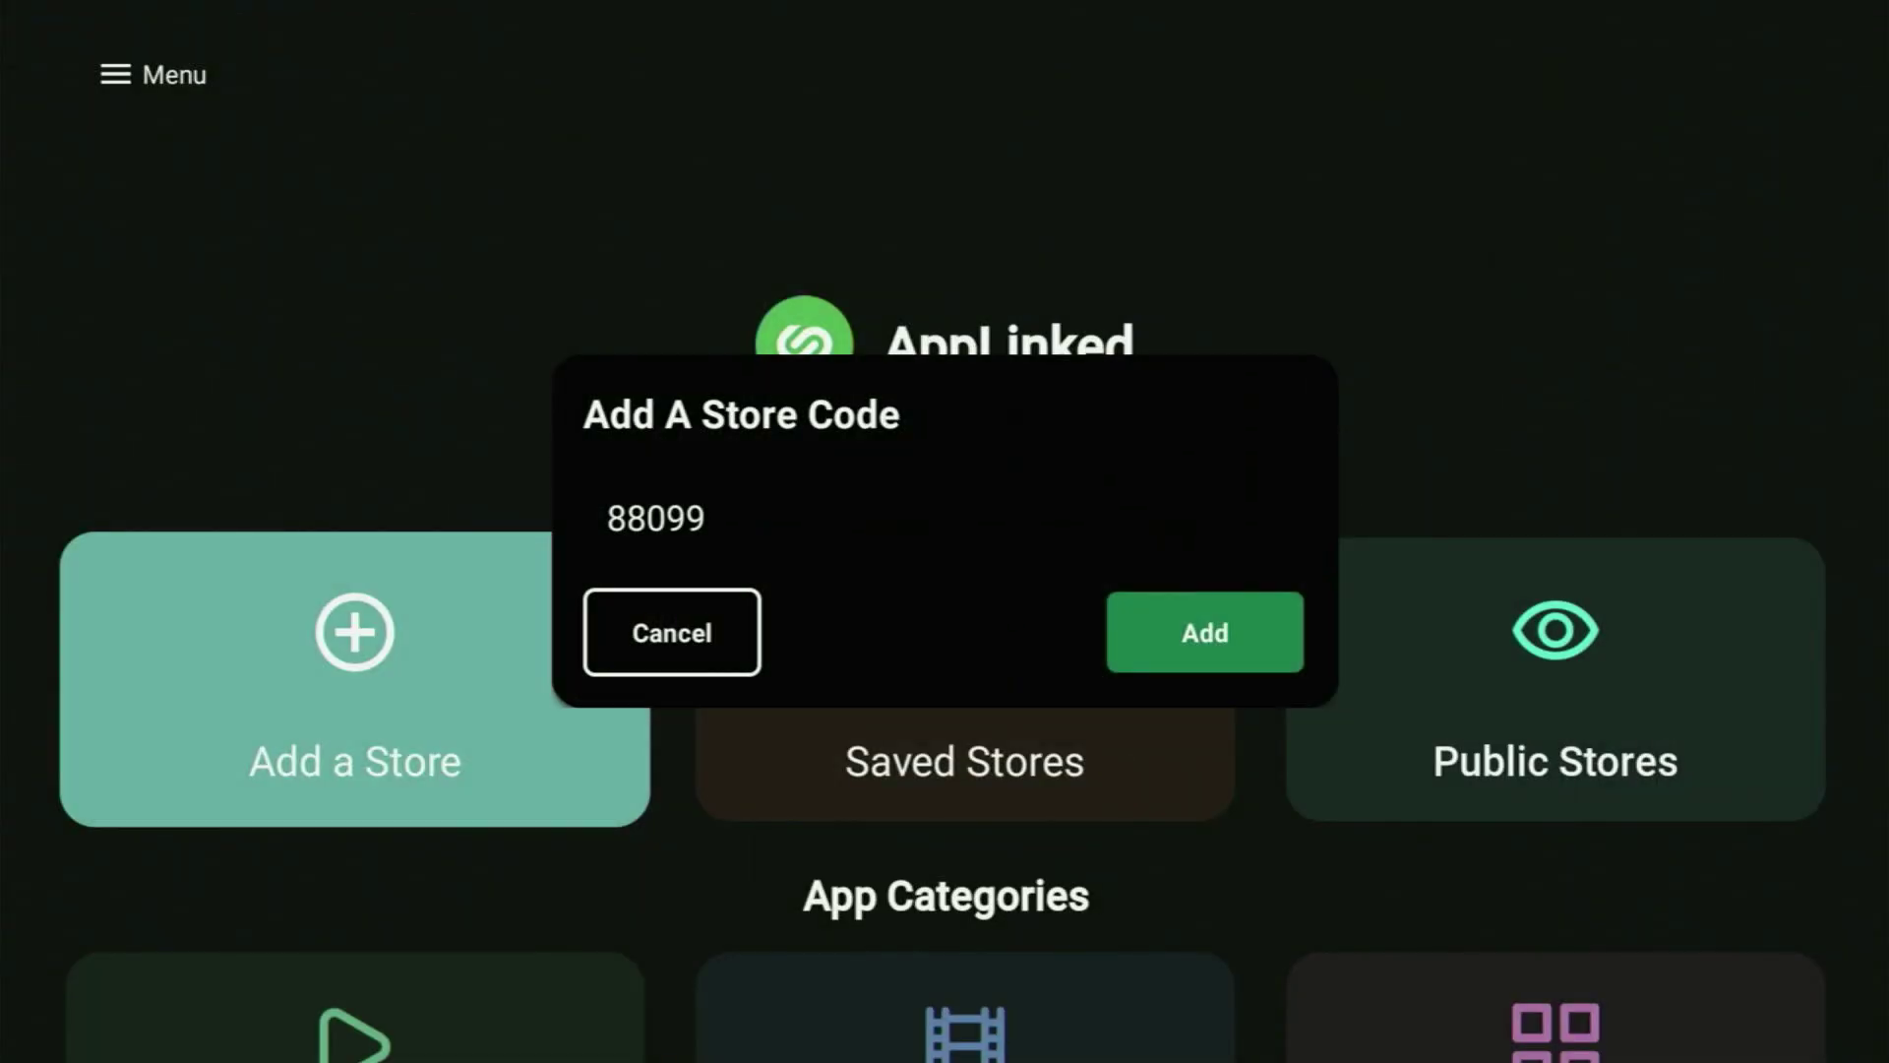
Add store 88099 to AppLinked
key(Right)
key(Return)
key(Right)
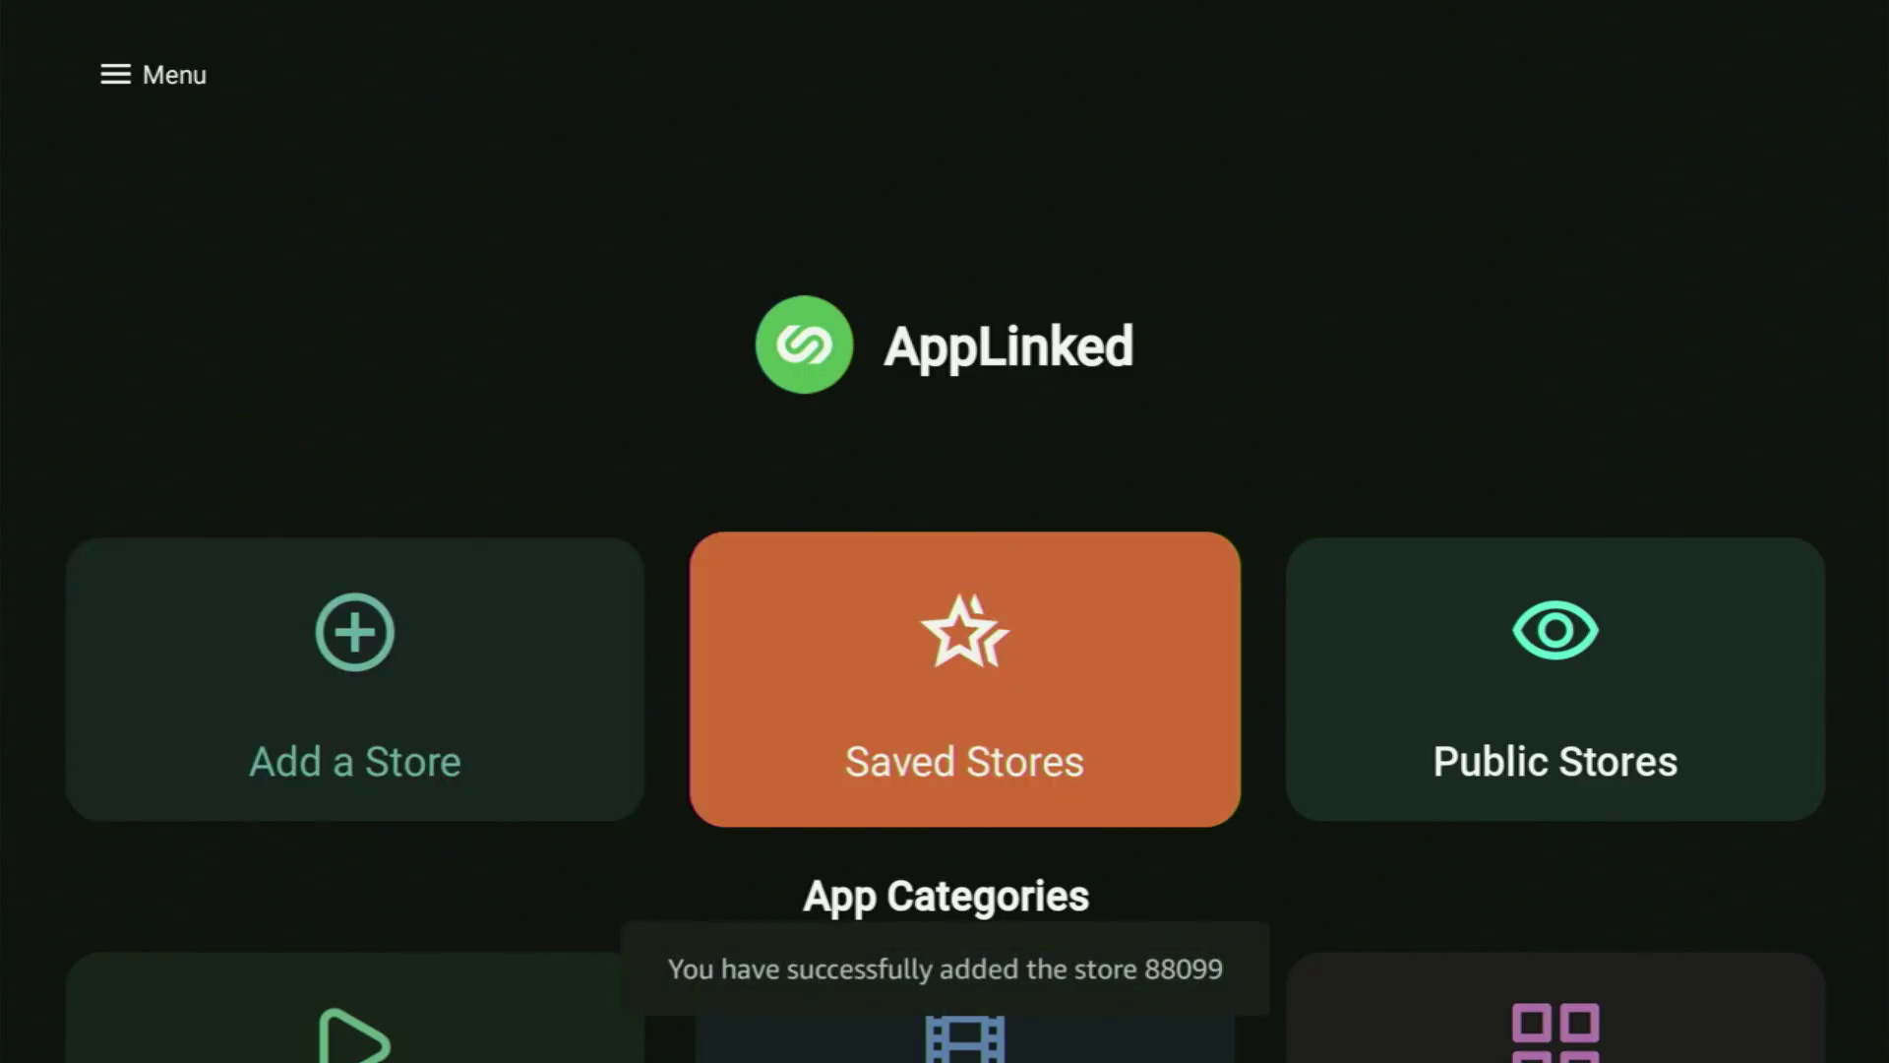
Choose store 88099 from Saved Stores and open it
key(Return)
key(Down)
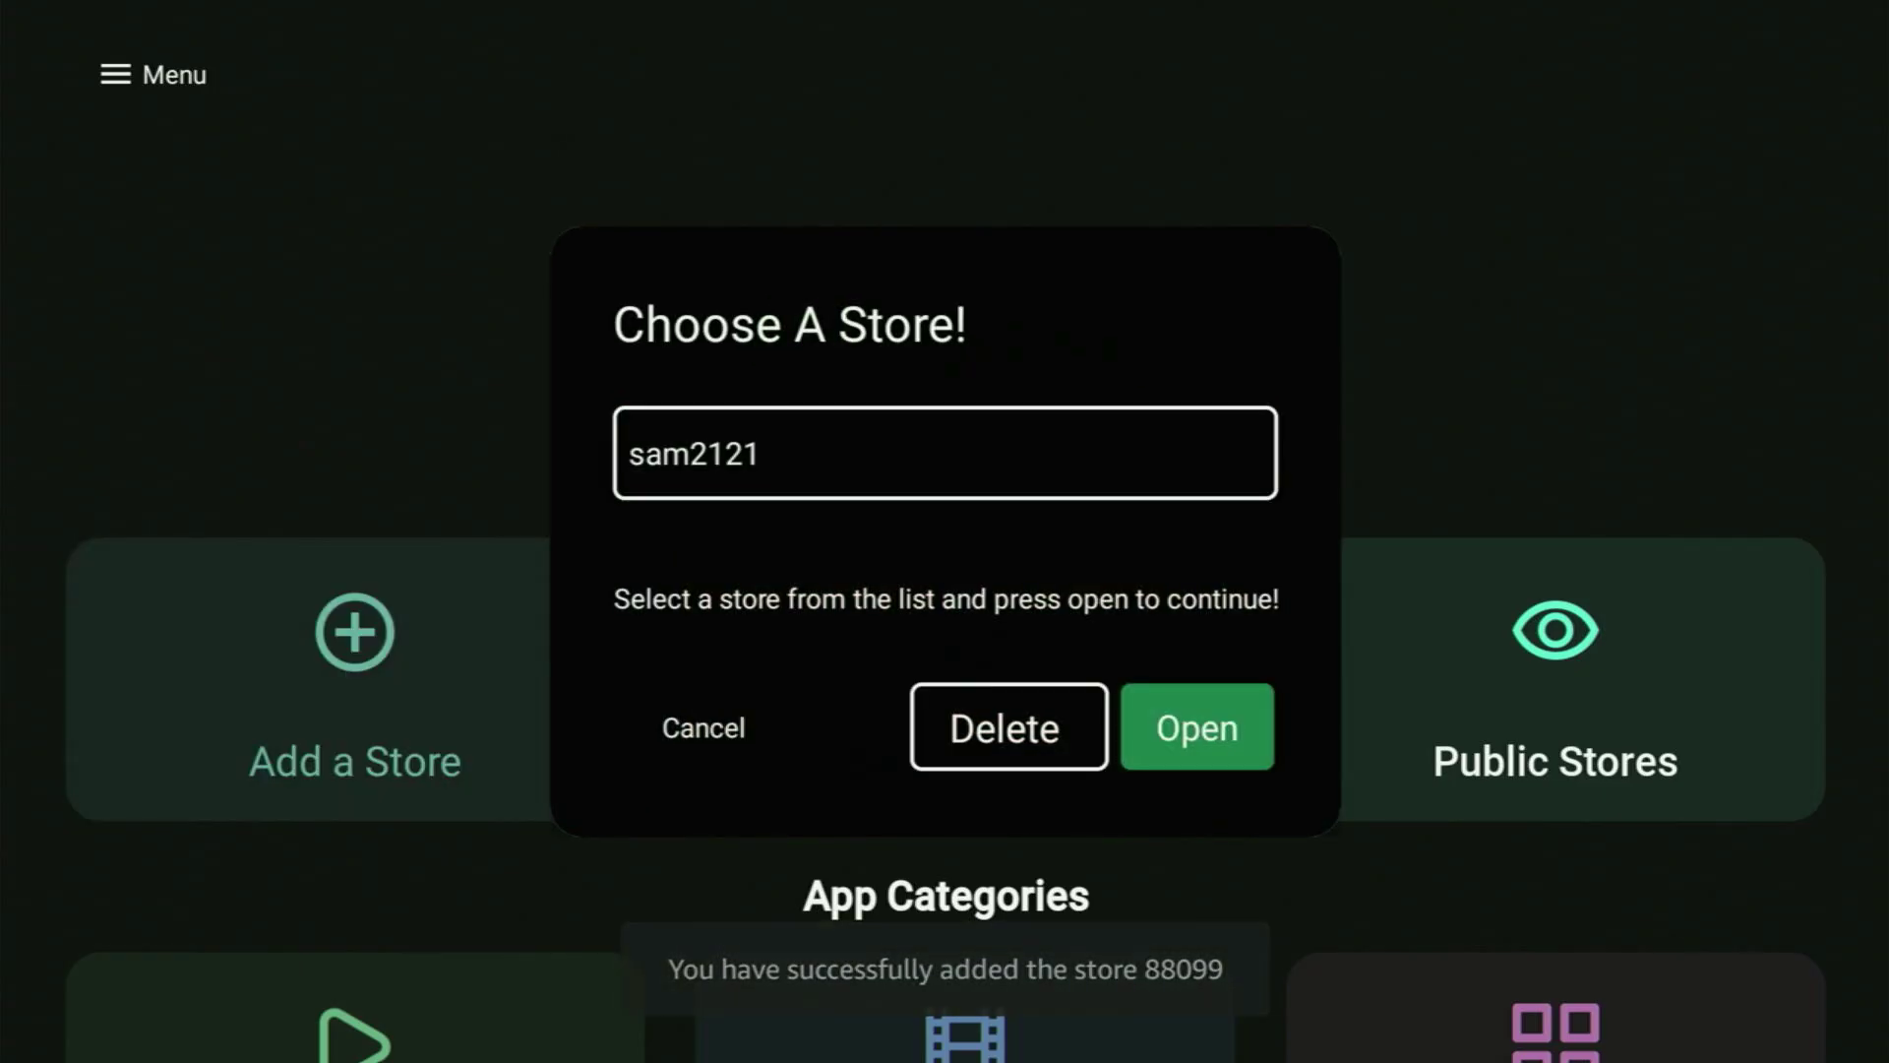
key(Up)
key(Return)
key(Down)
key(Return)
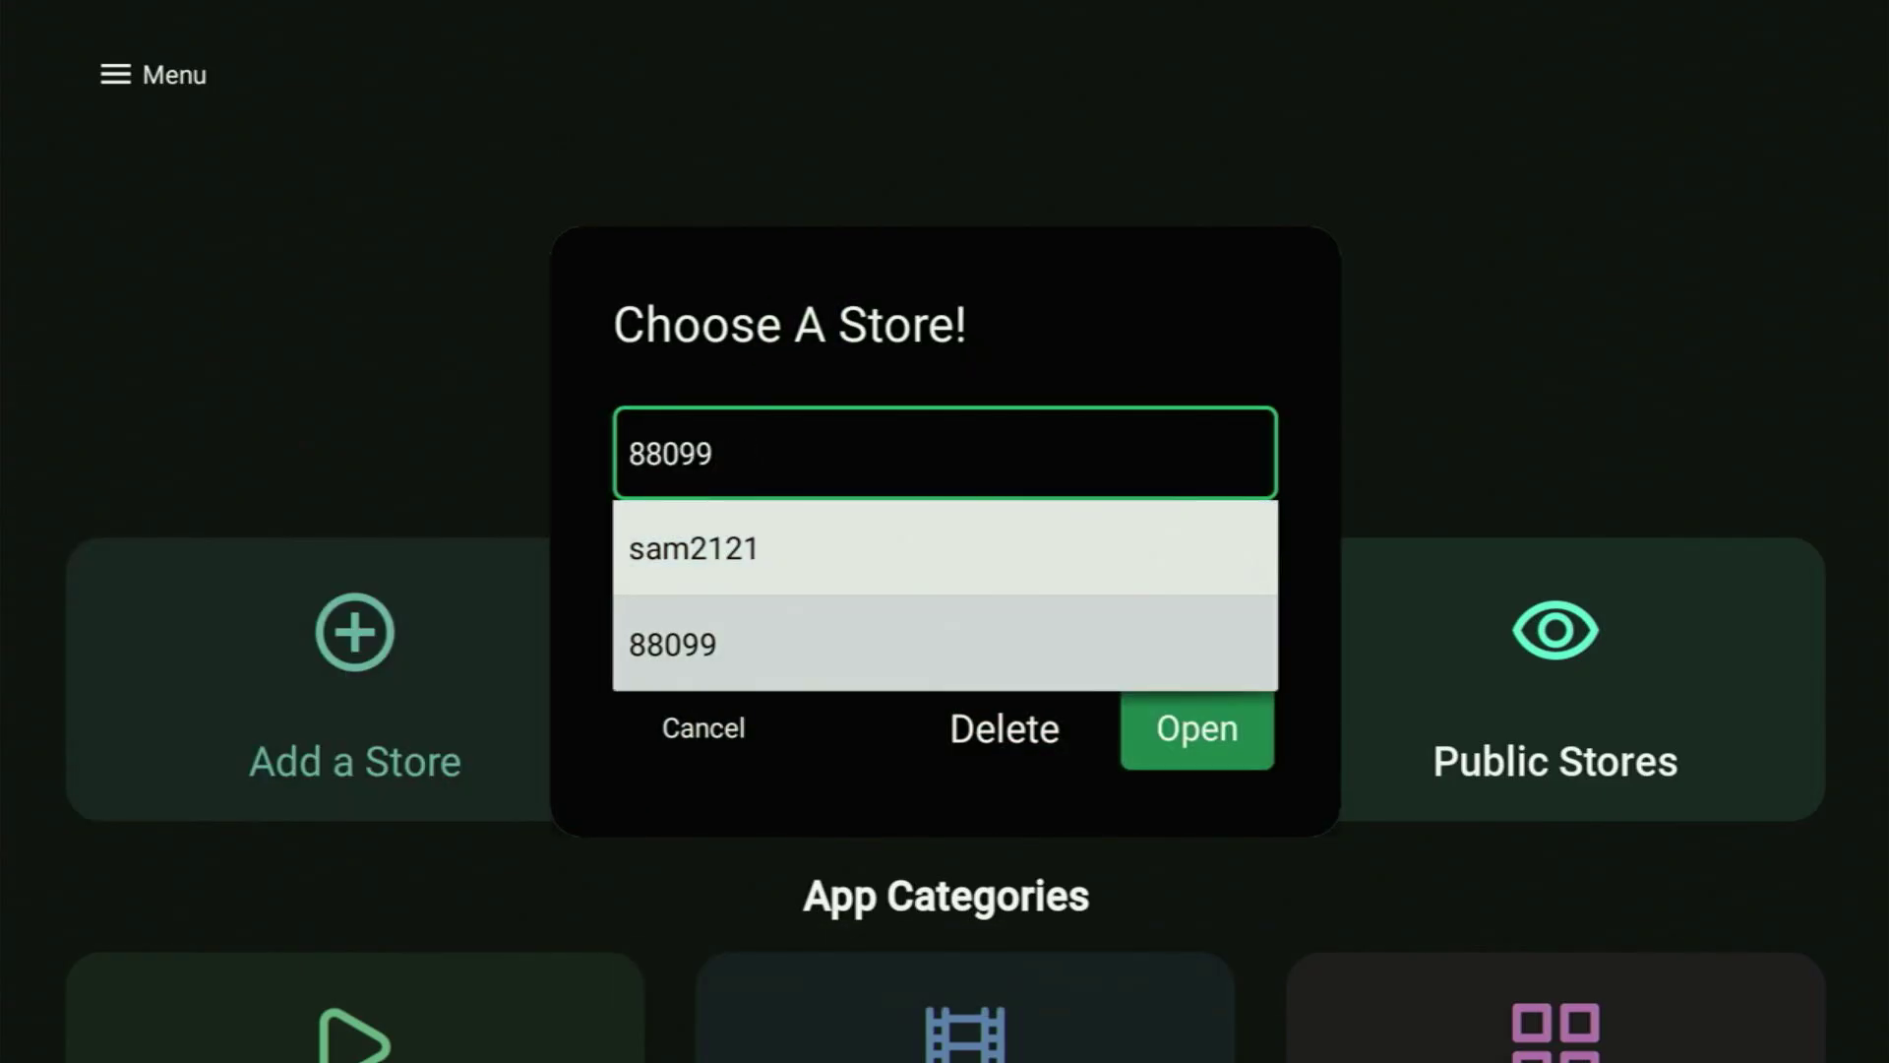
key(Down)
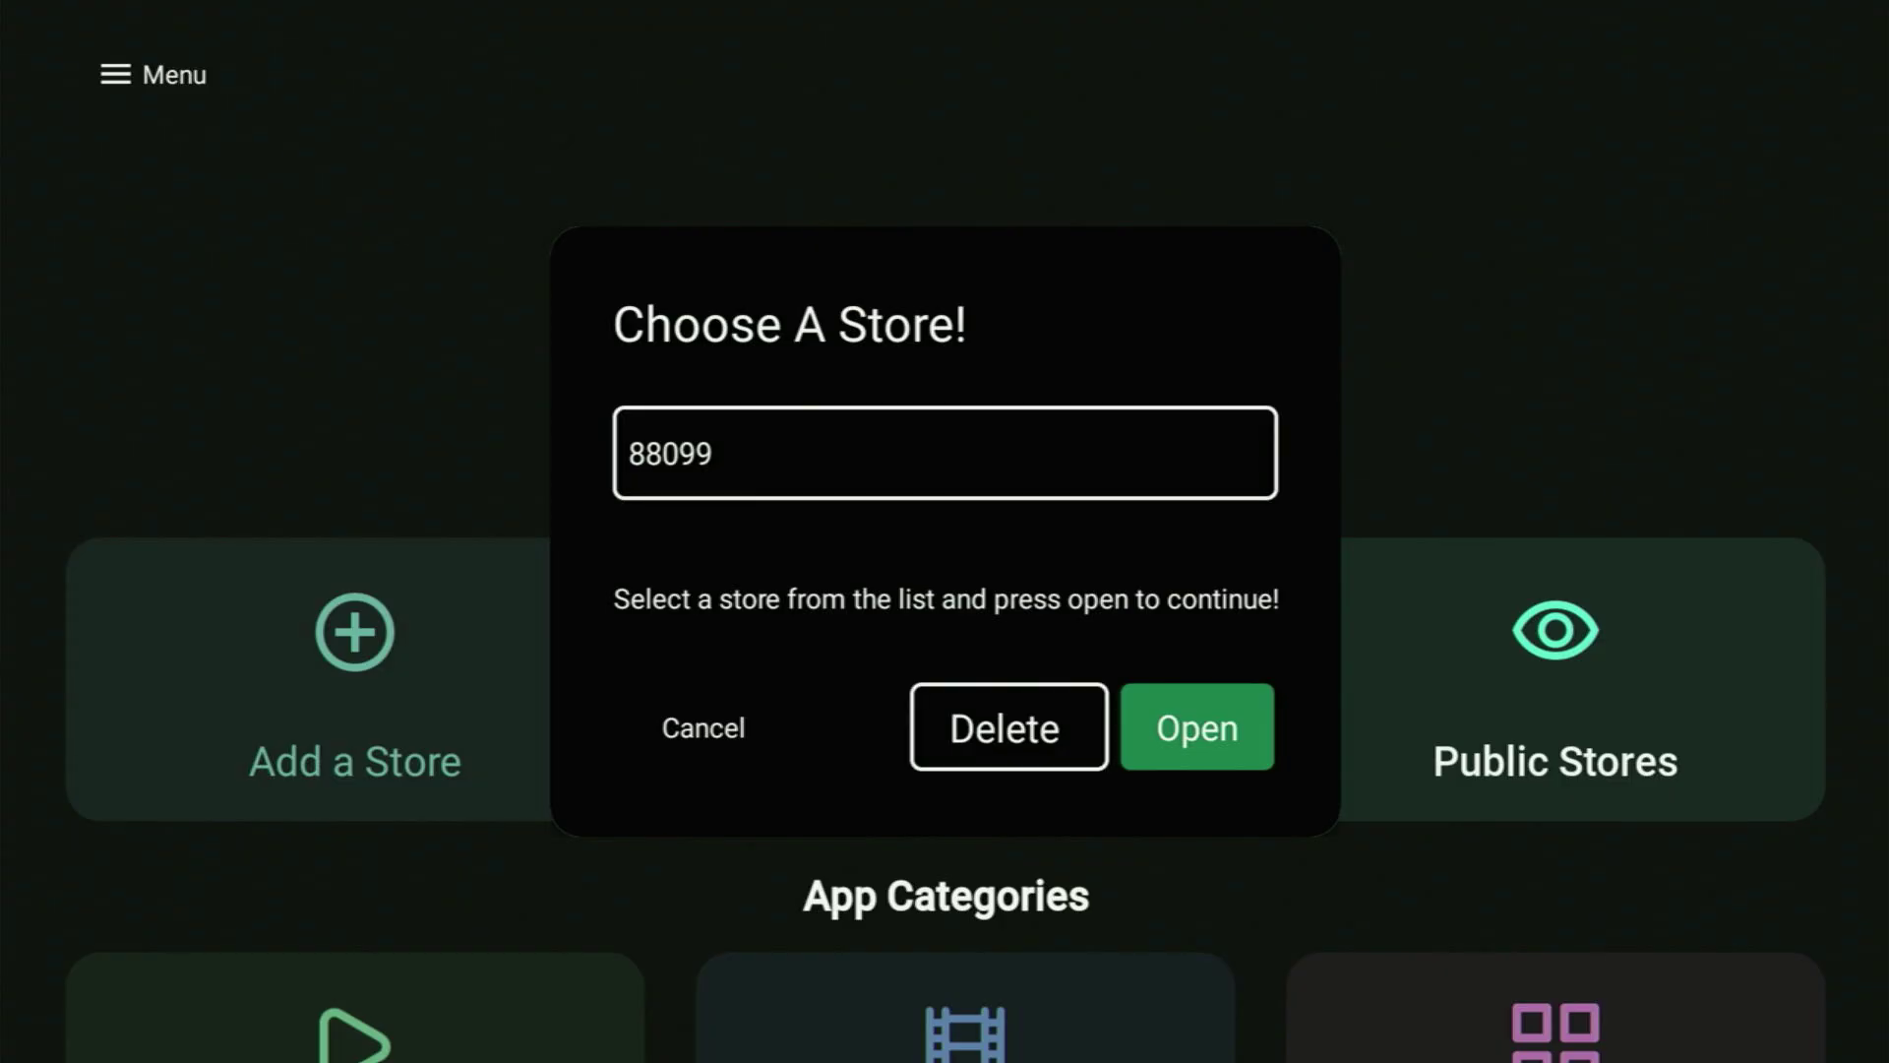
key(Right)
key(Return)
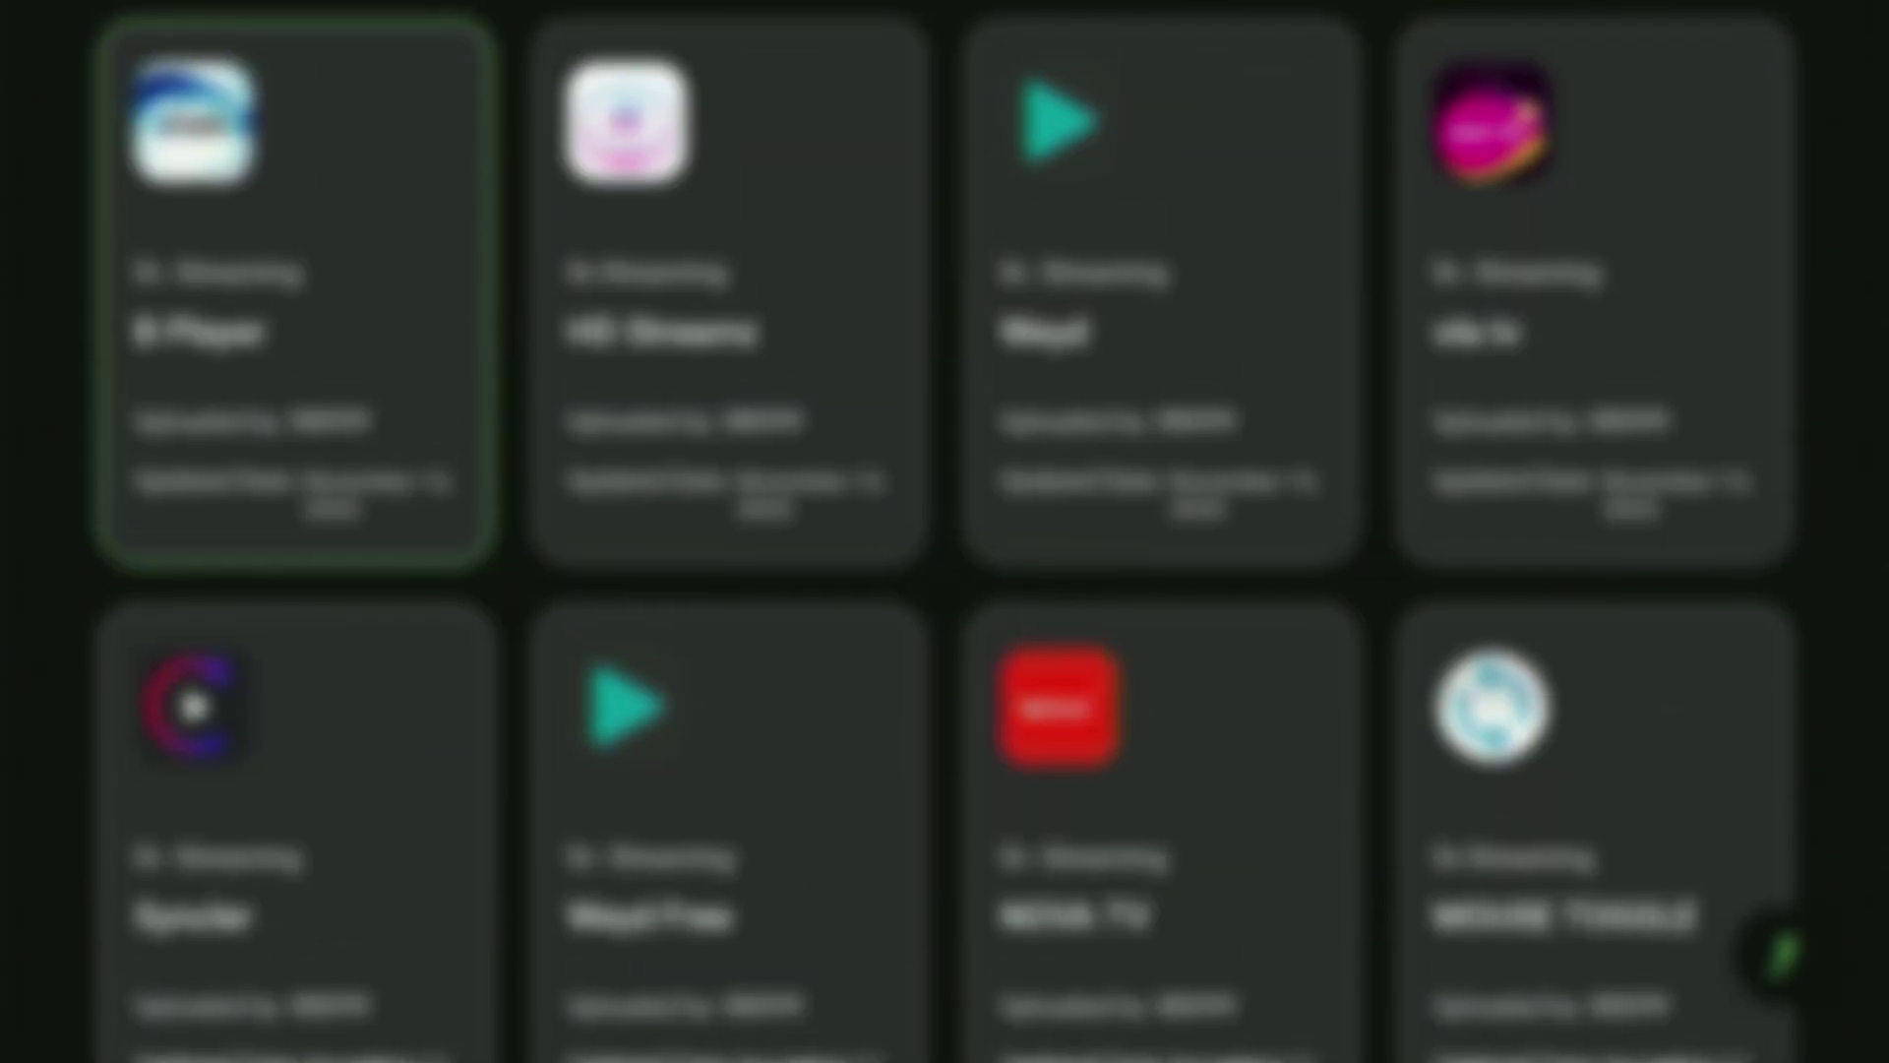
key(Up)
key(Up)
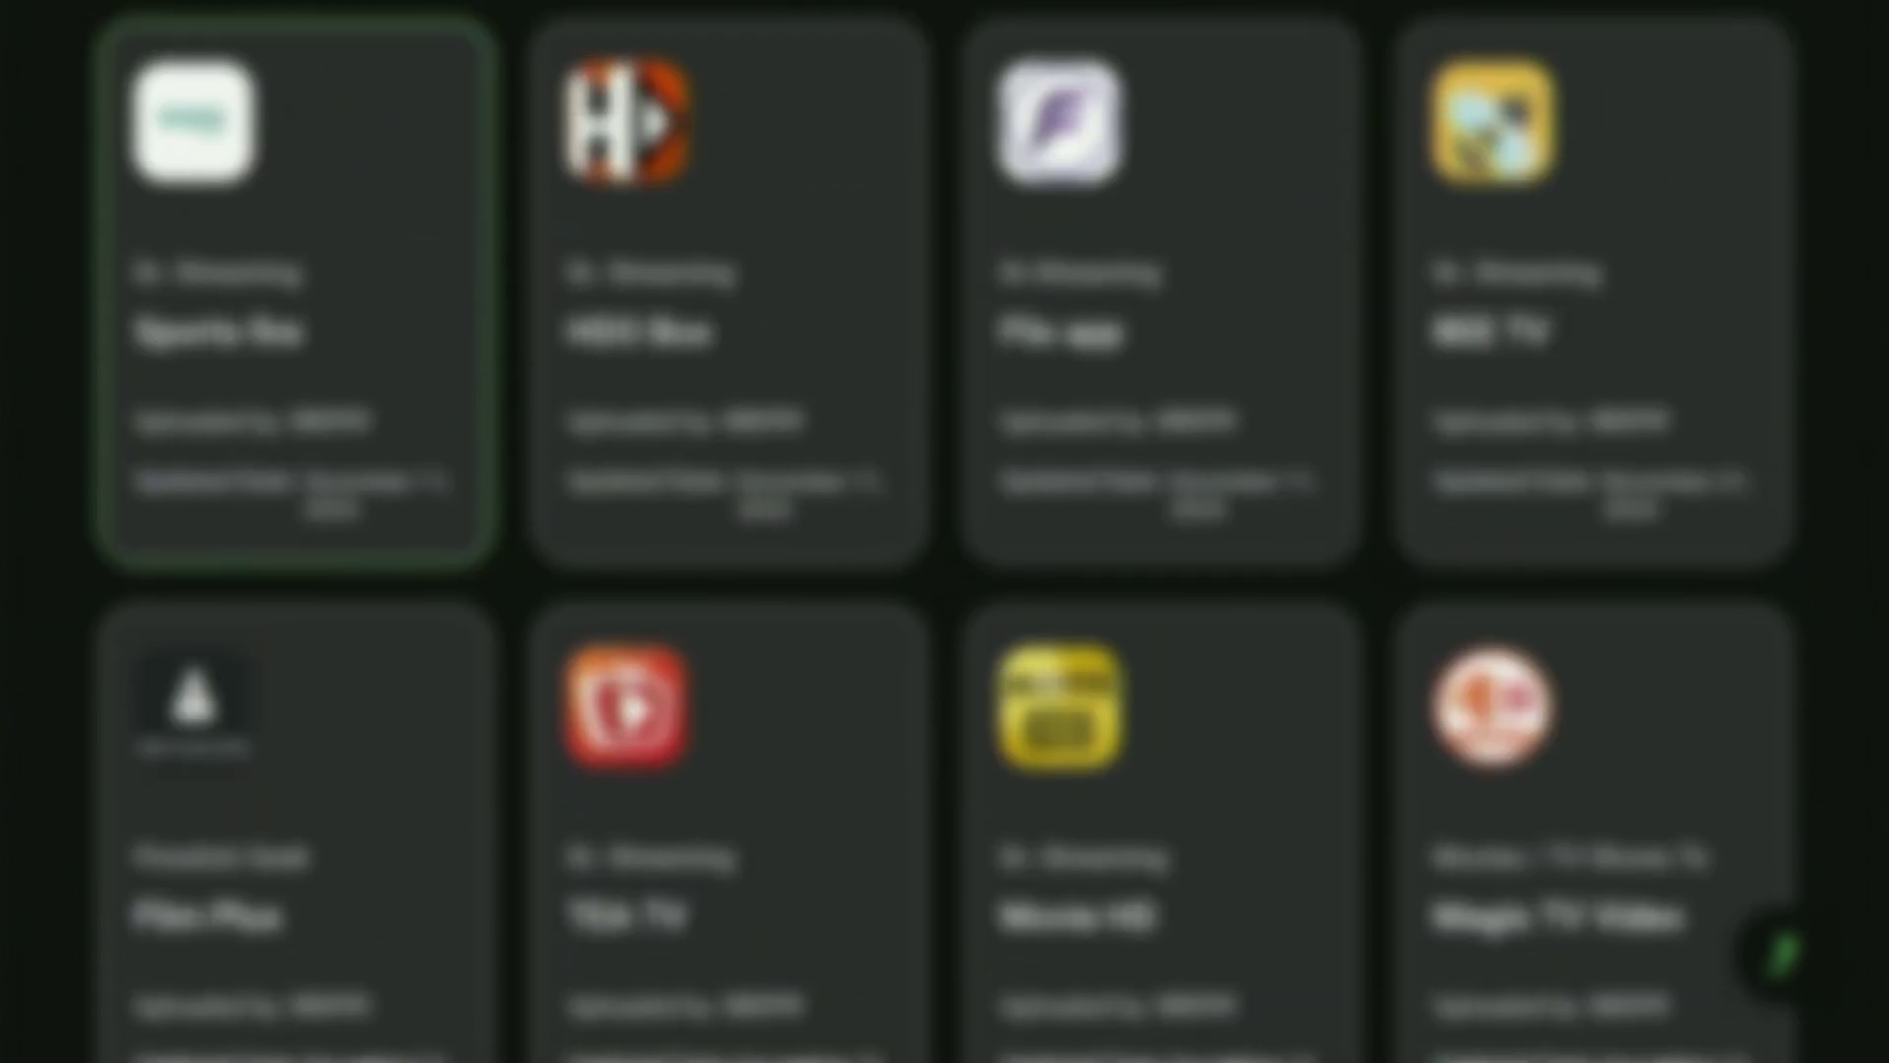
Browse through the 88099 store's app grid
key(Down)
key(Right)
key(Down)
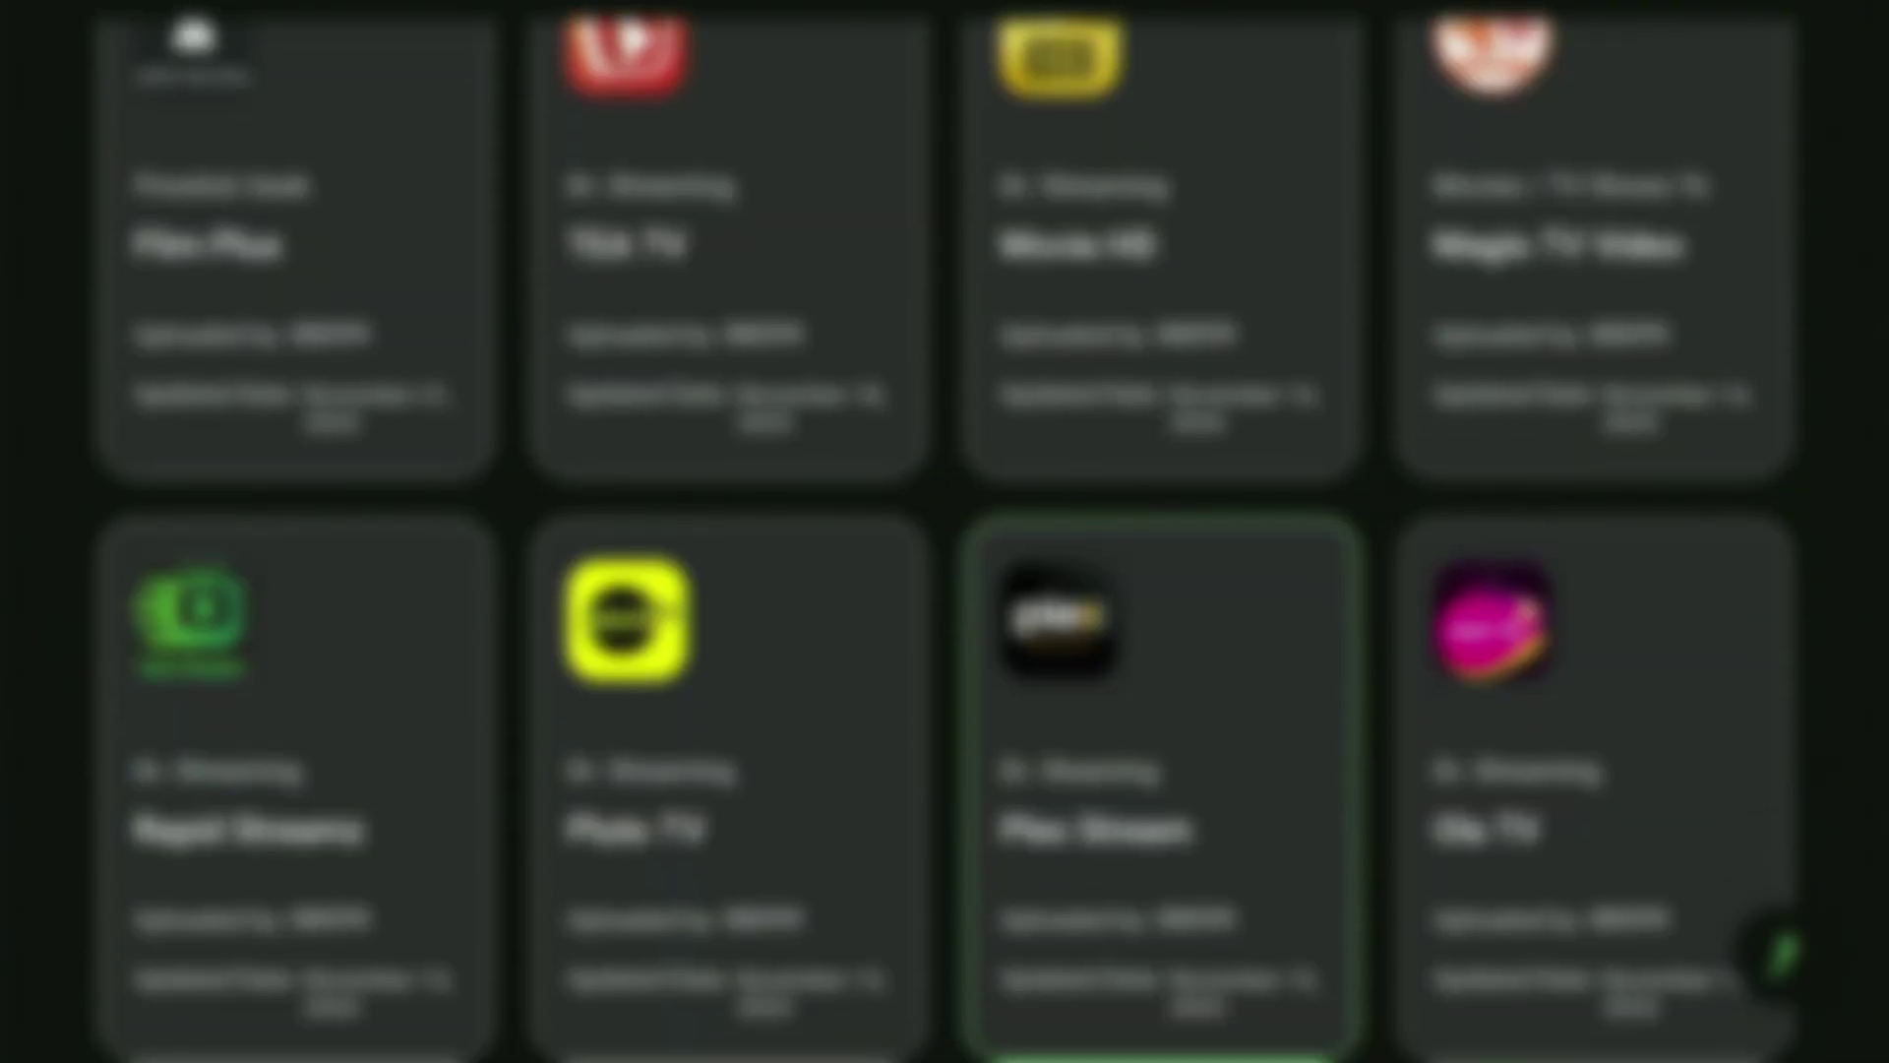
key(Down)
key(Down)
key(Up)
key(Up)
key(Left)
key(Left)
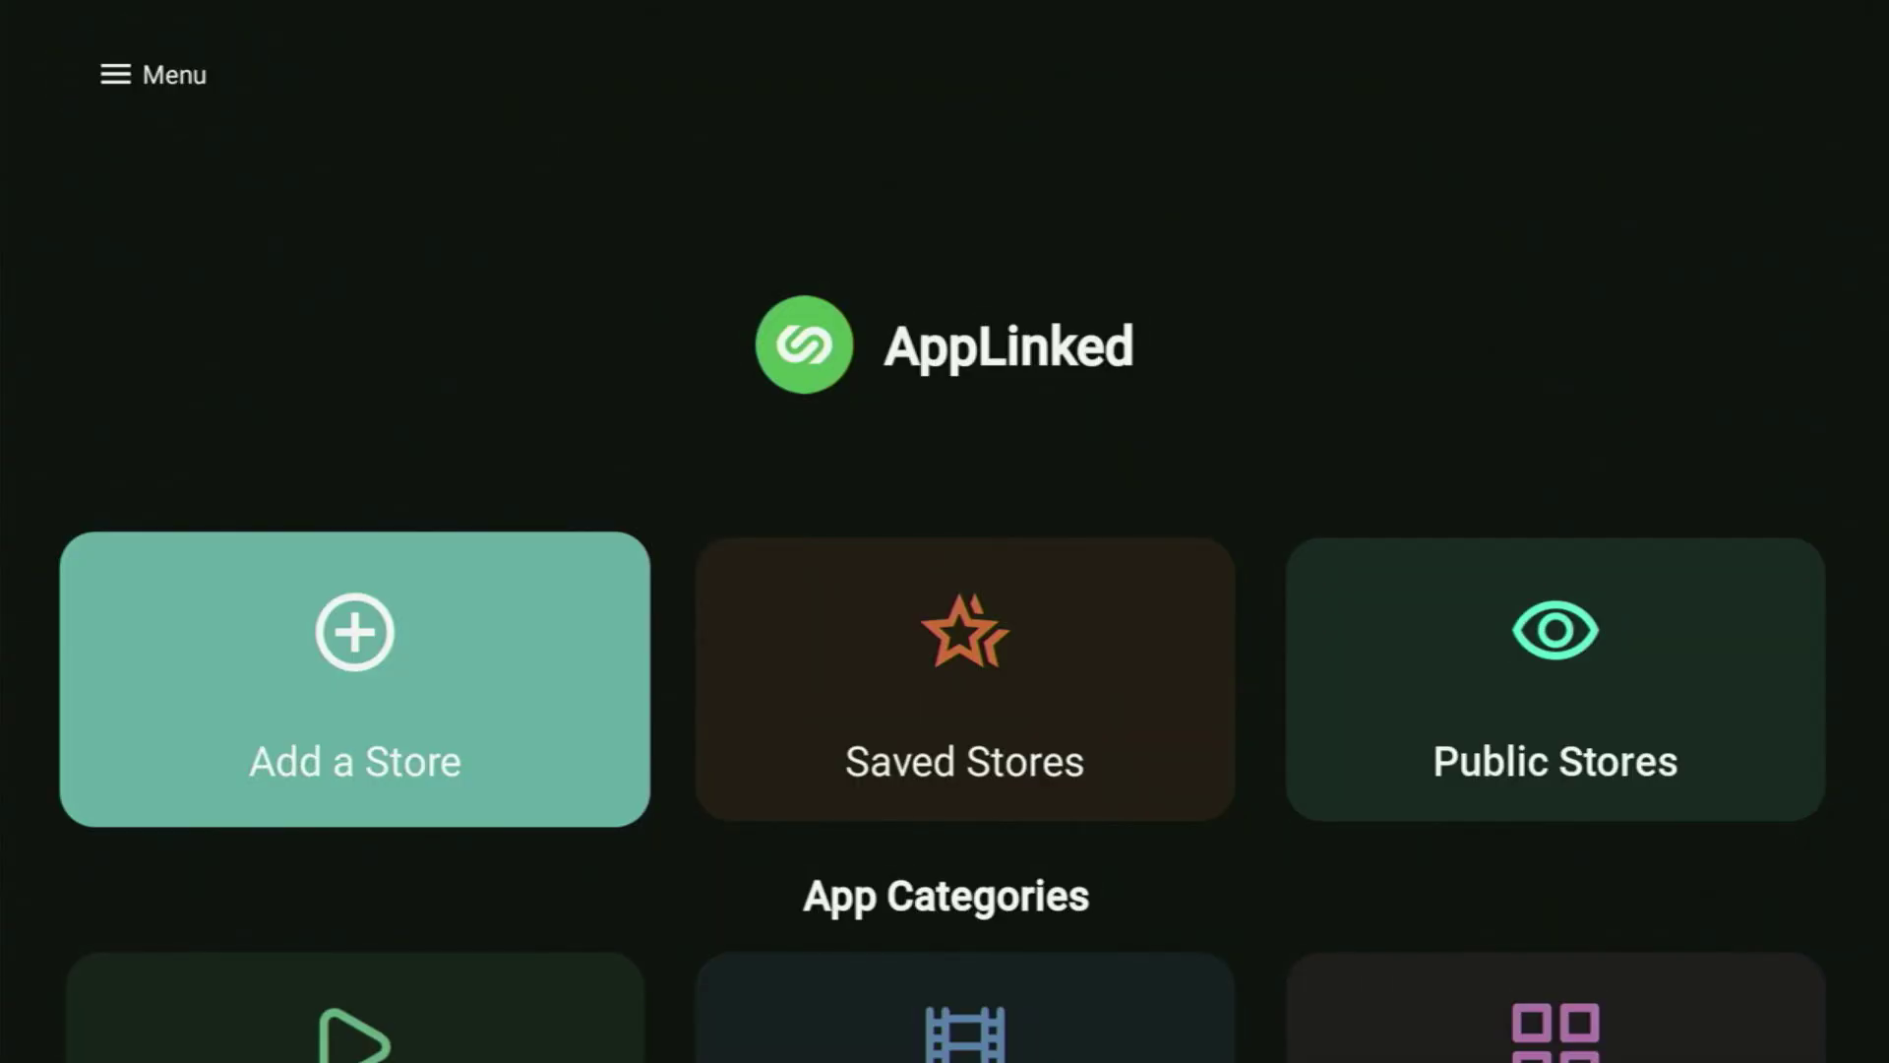
Open the Add A Store Code field and type the first digits, 434
key(Return)
key(Up)
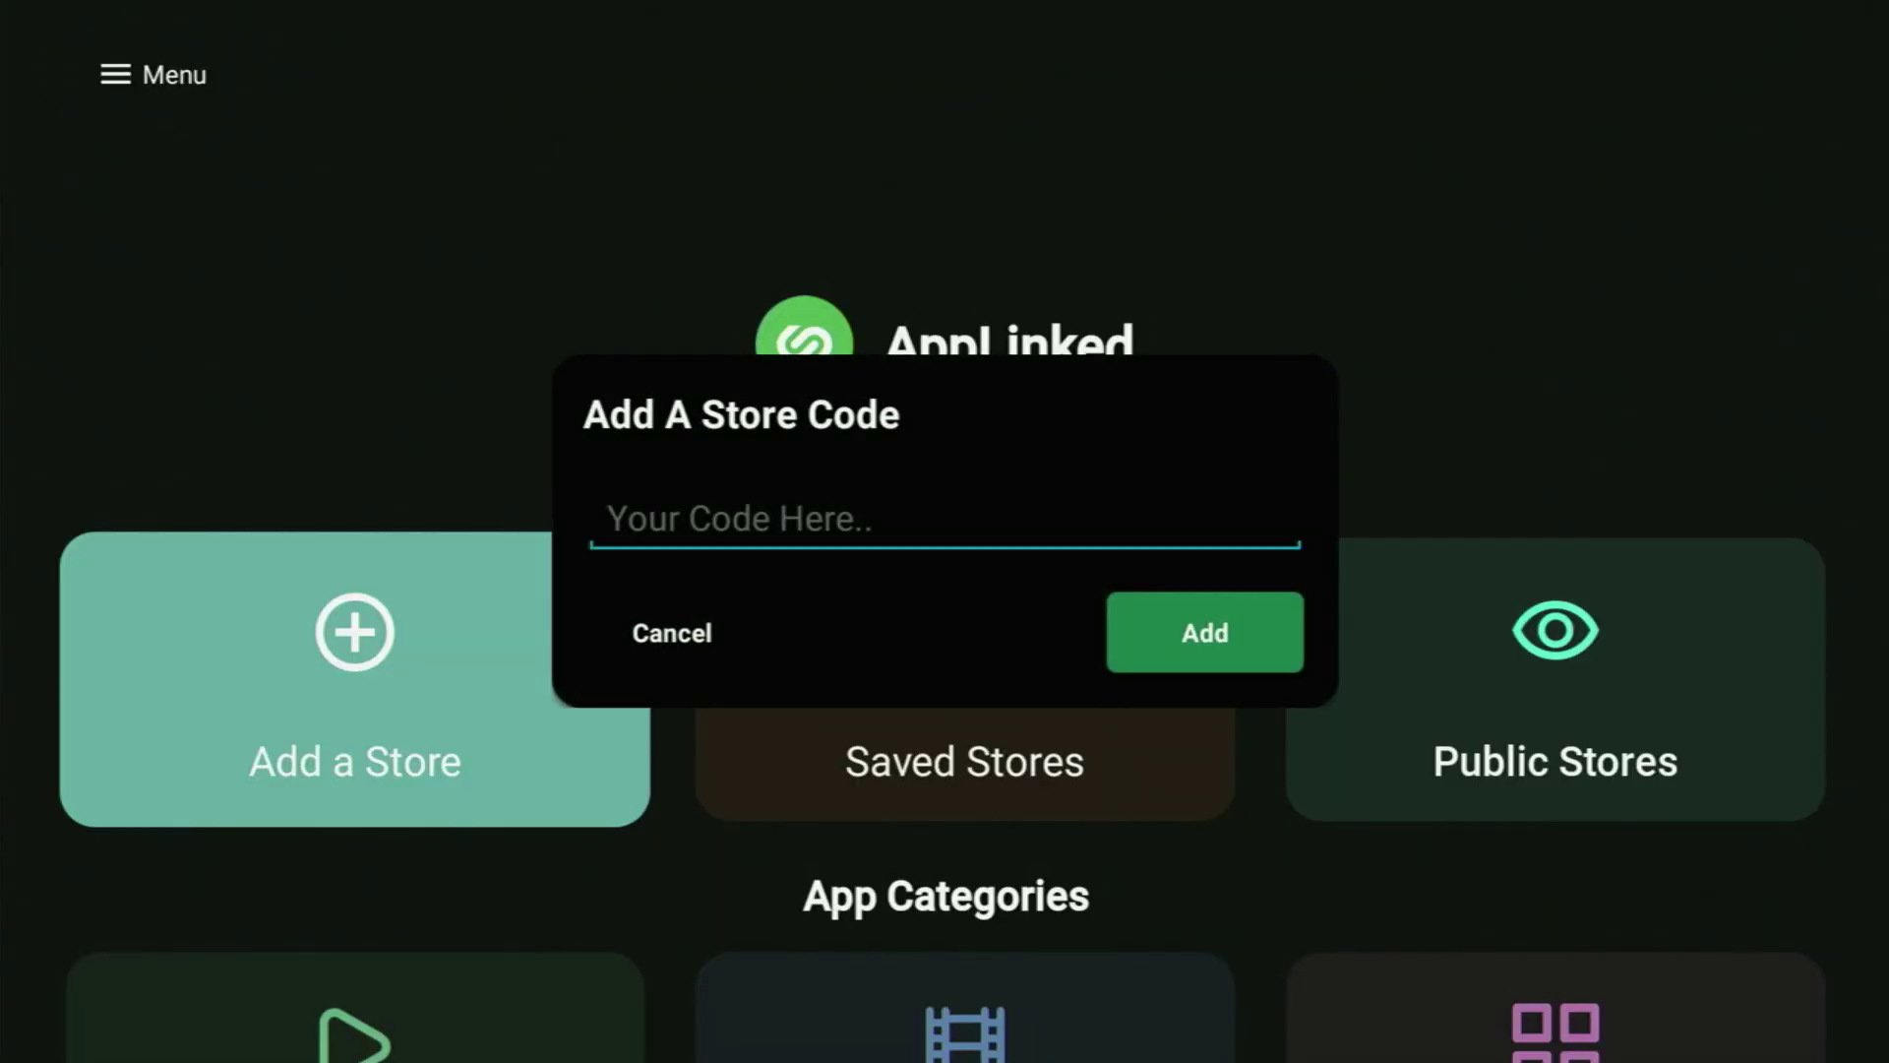
key(Return)
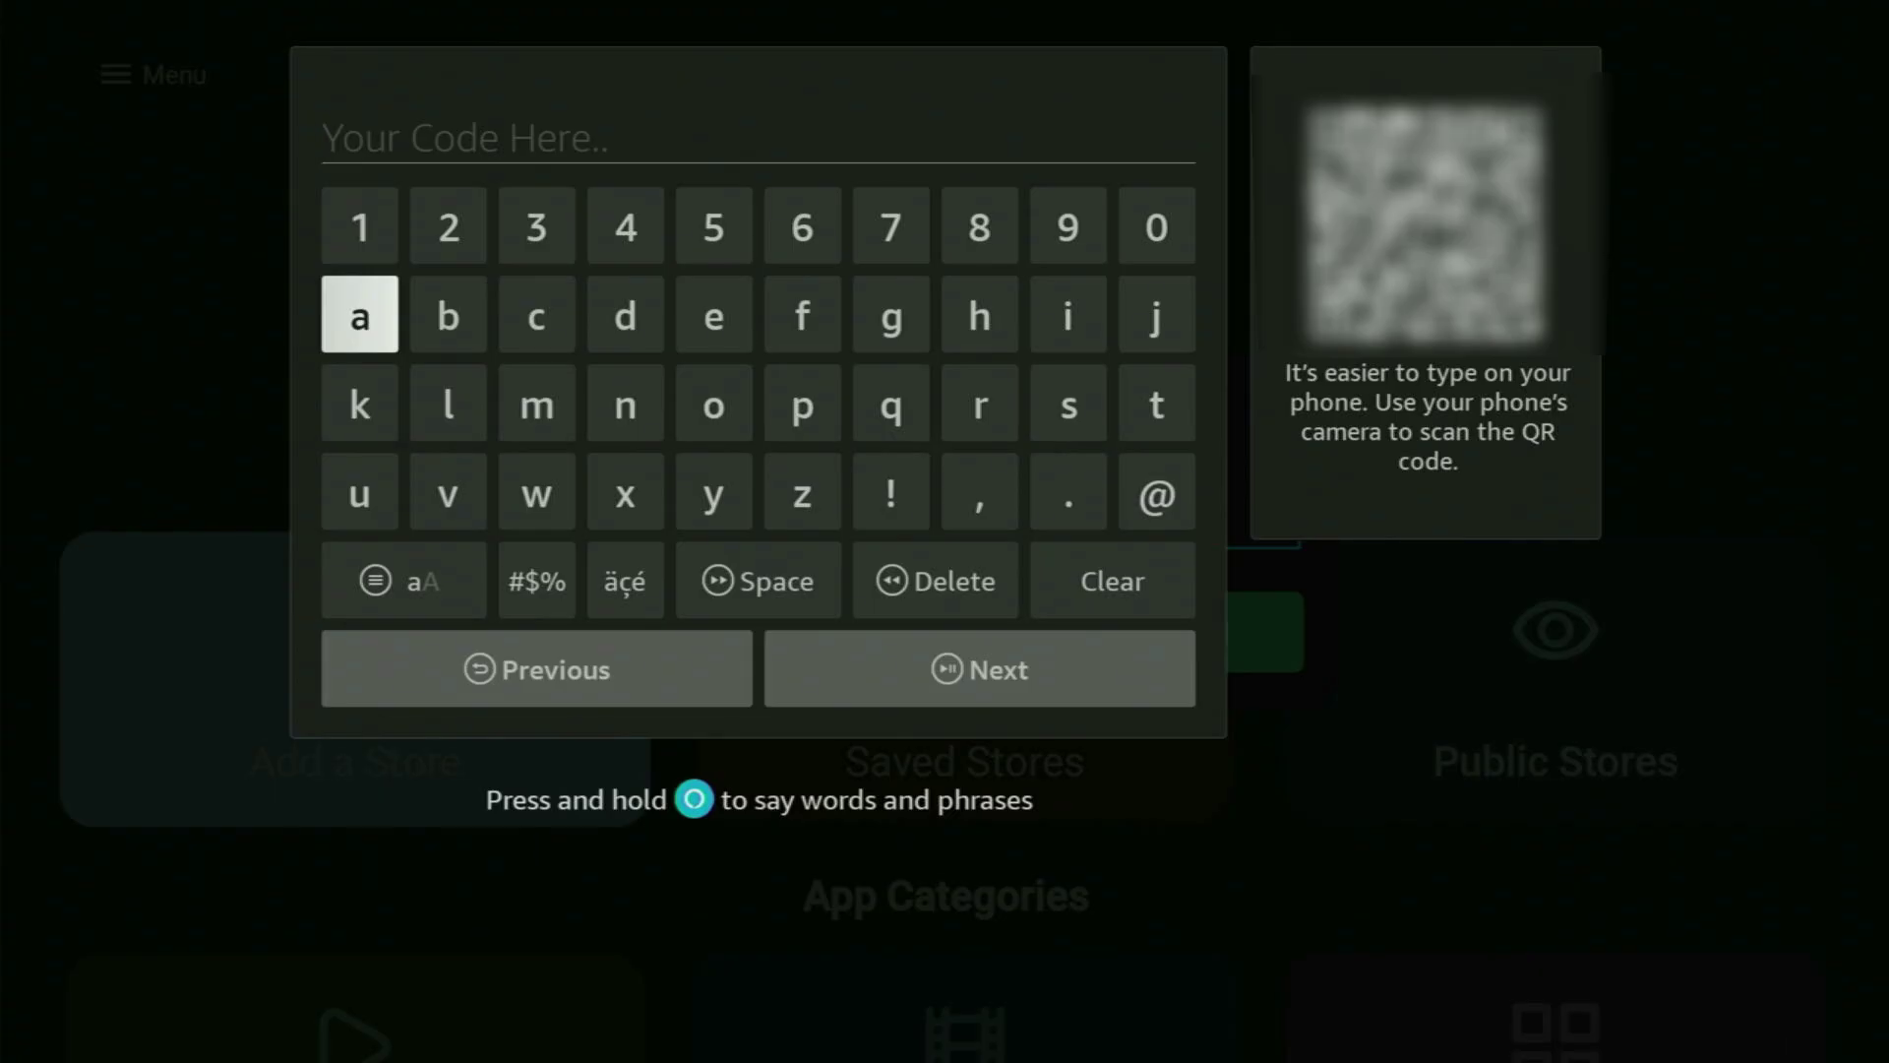
key(Up)
key(Right)
key(Right)
key(Right)
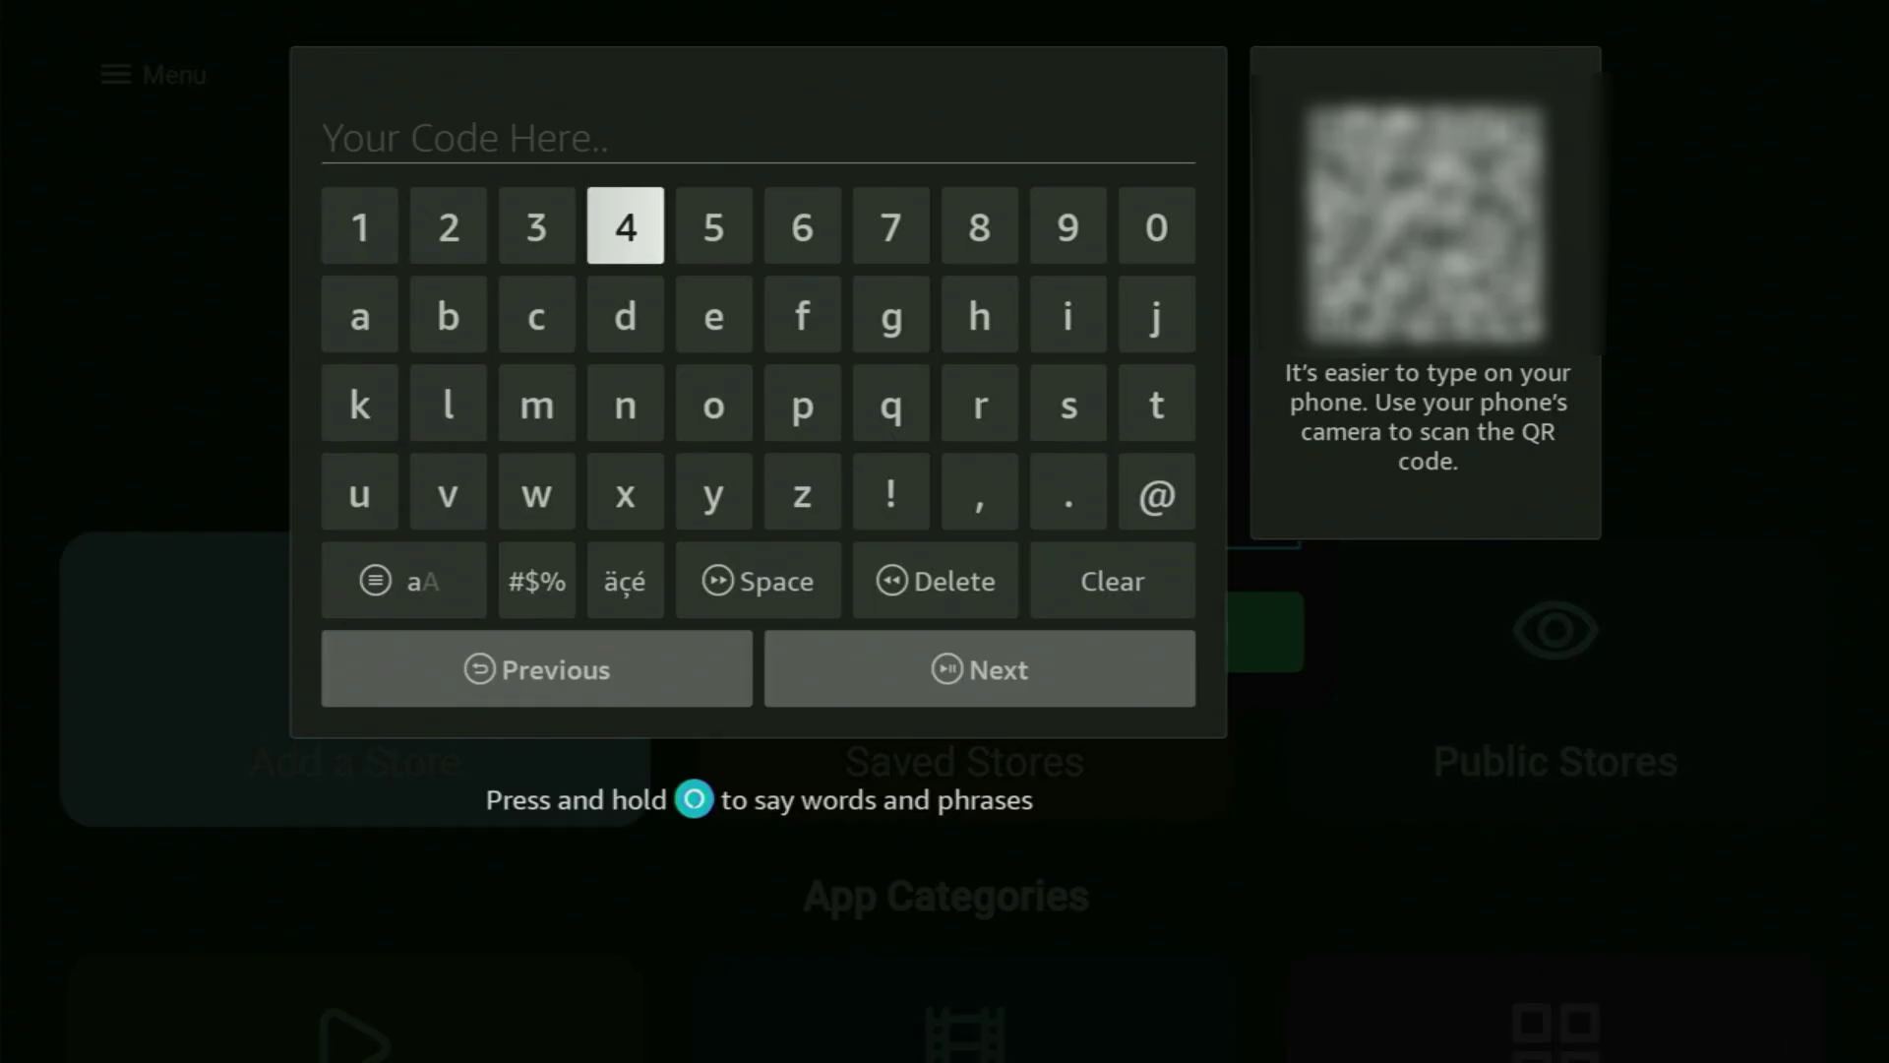
key(Return)
key(Left)
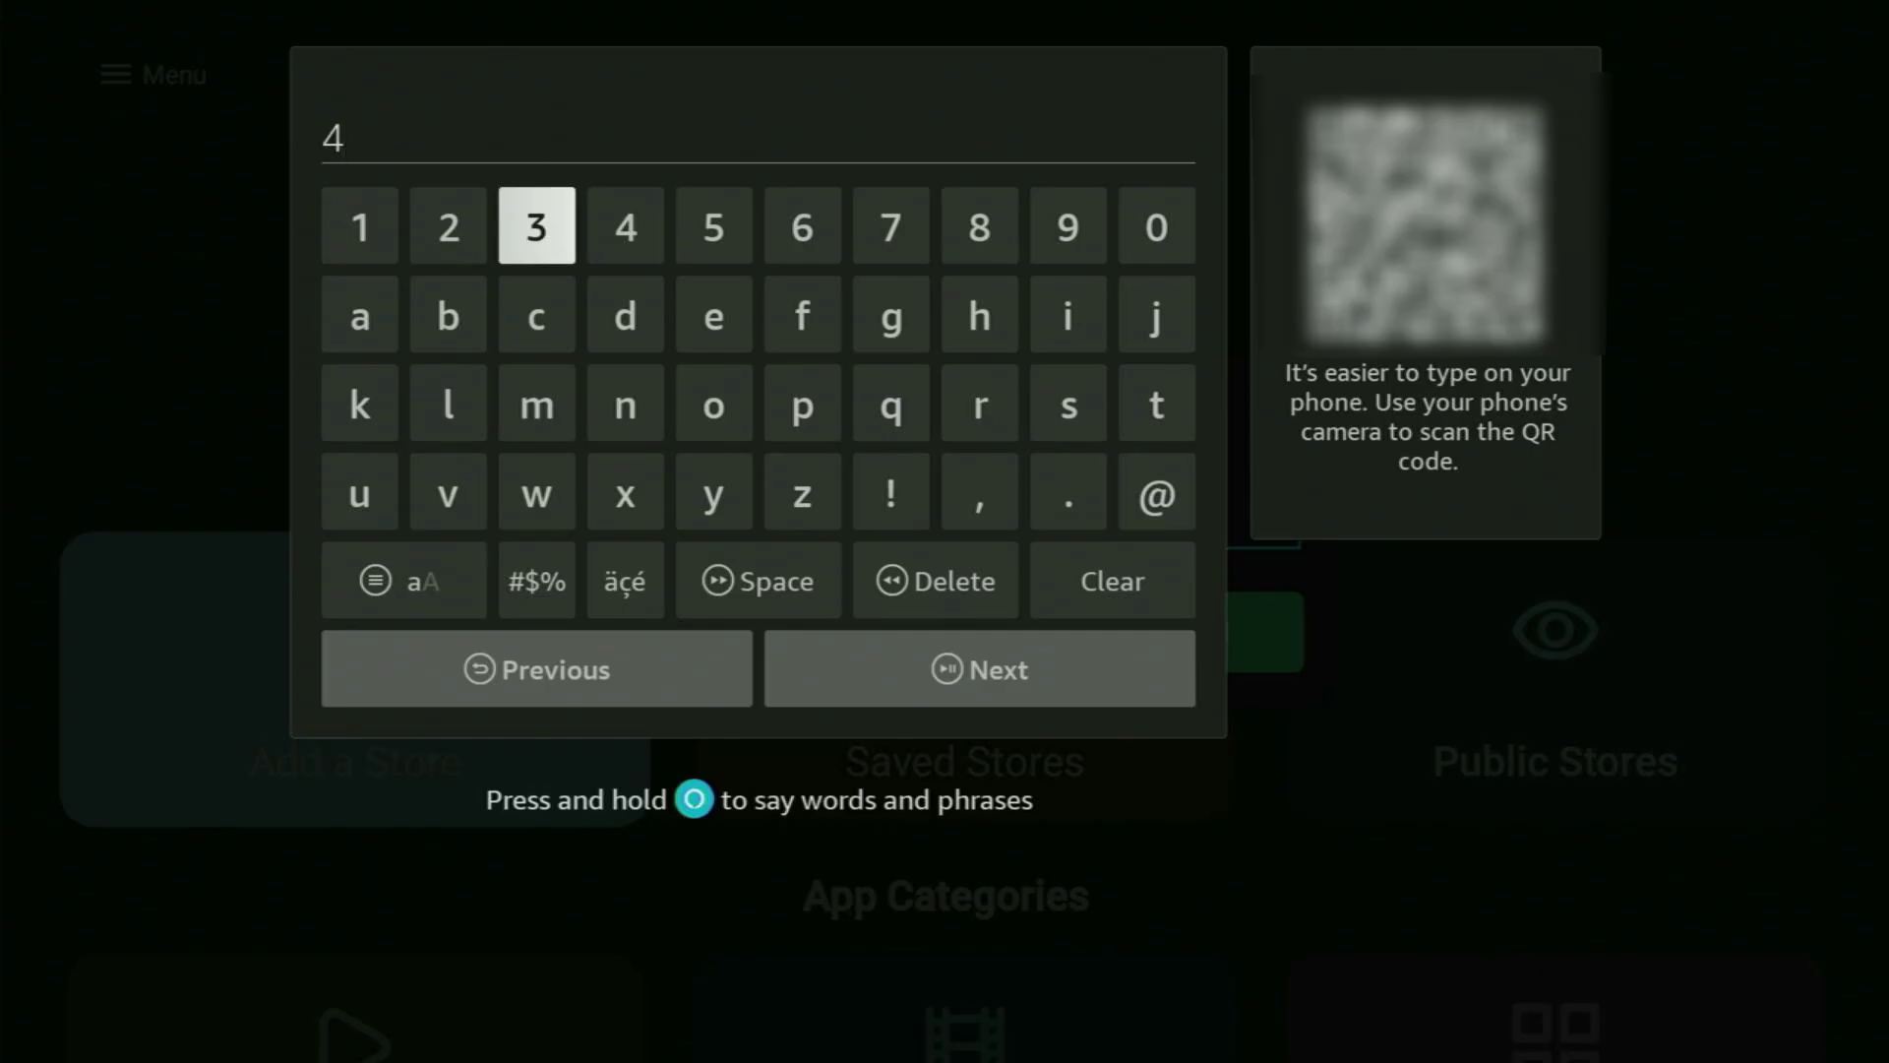
key(Return)
key(Right)
key(Return)
Finish the code so it reads 43463712 and confirm it with Next
key(Right)
key(Right)
key(Return)
key(Left)
key(Left)
key(Left)
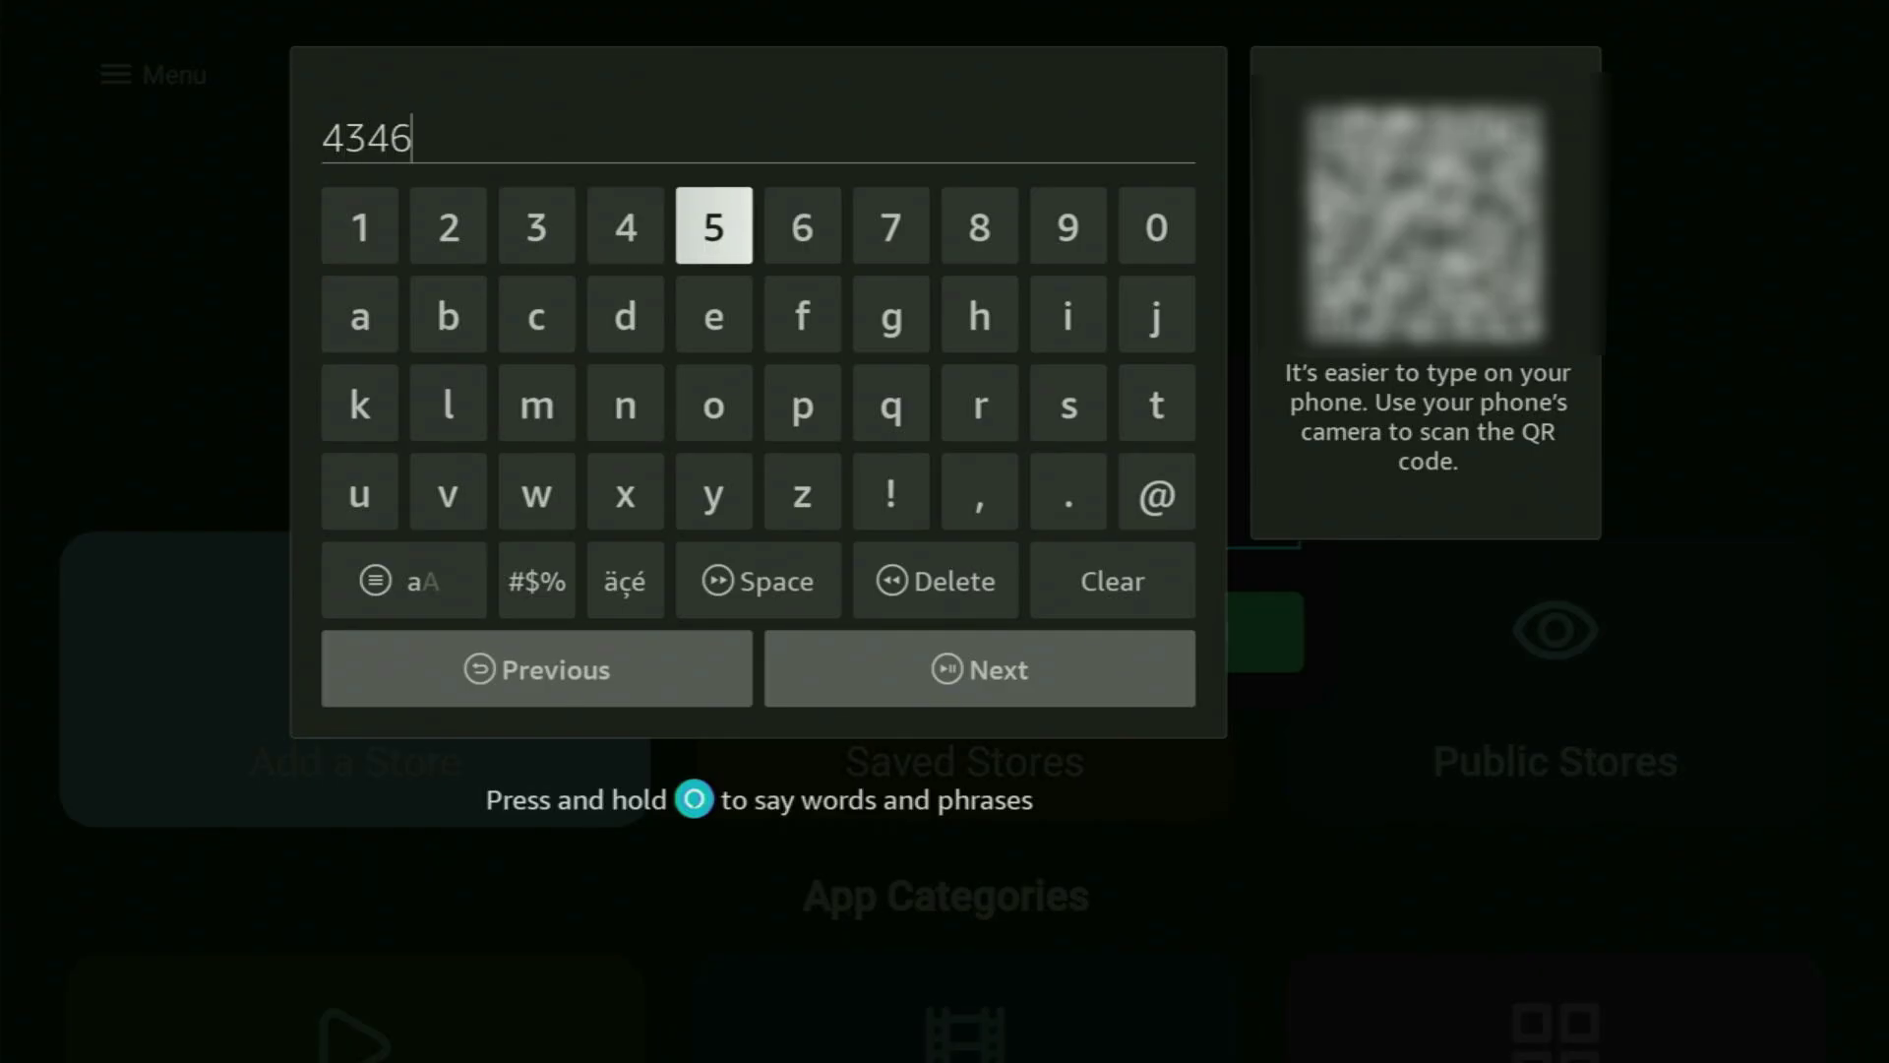
key(Return)
key(Right)
key(Right)
key(Right)
key(Return)
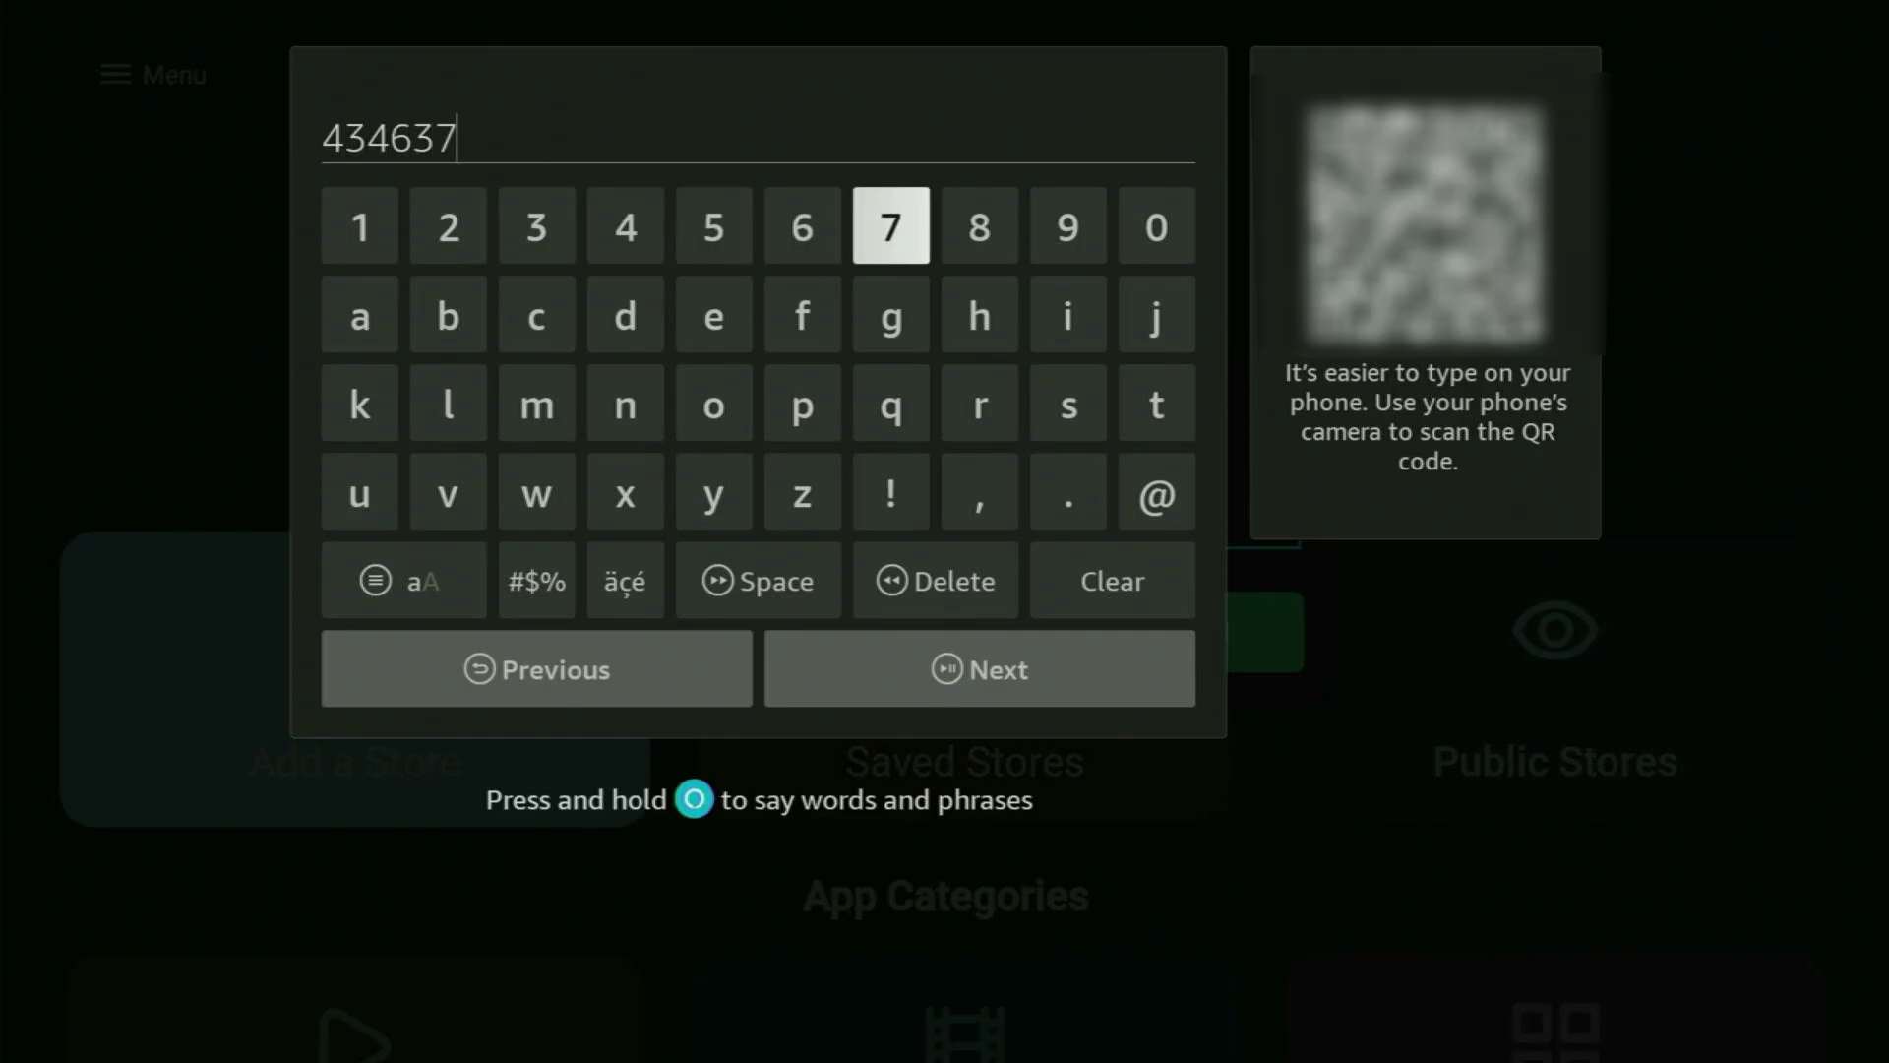
key(Left)
key(Left)
key(Left)
key(Left)
key(Left)
key(Left)
key(Left)
key(Right)
key(Return)
key(Right)
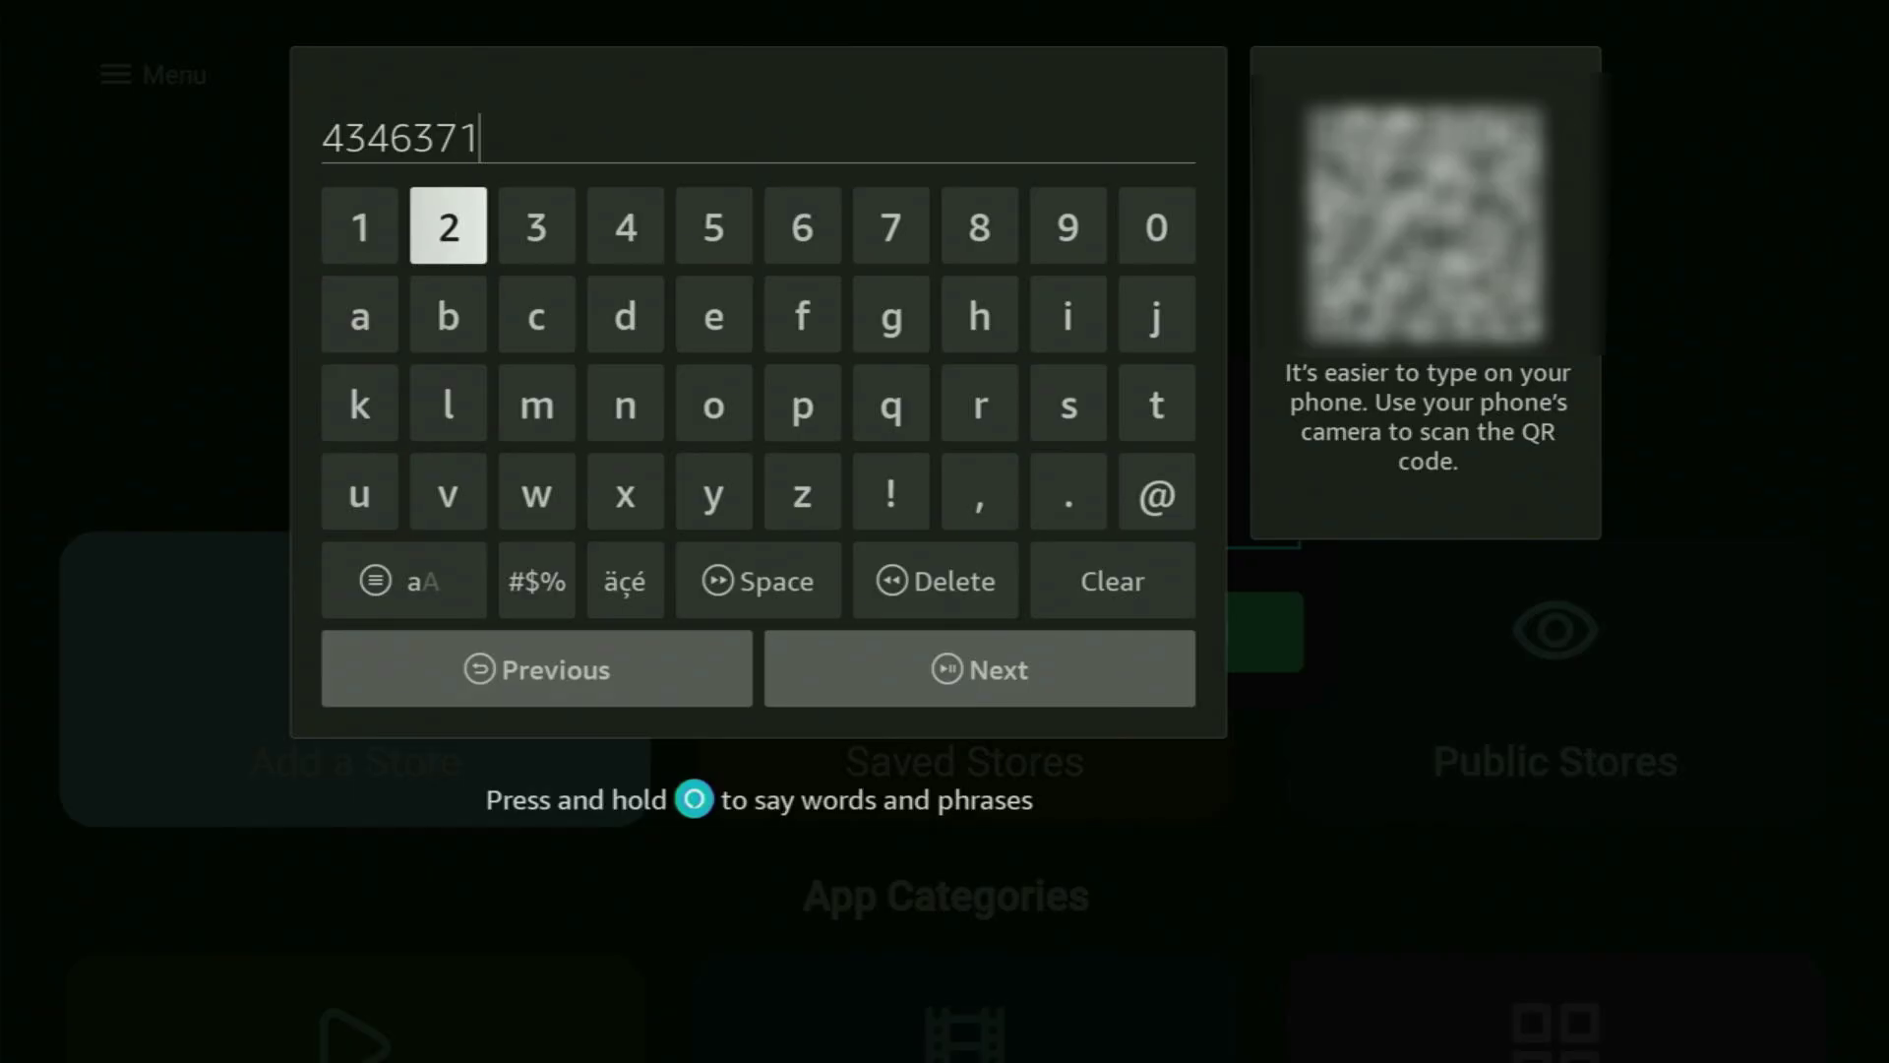
key(Return)
key(Down)
key(Down)
key(Down)
key(Down)
key(Down)
key(Right)
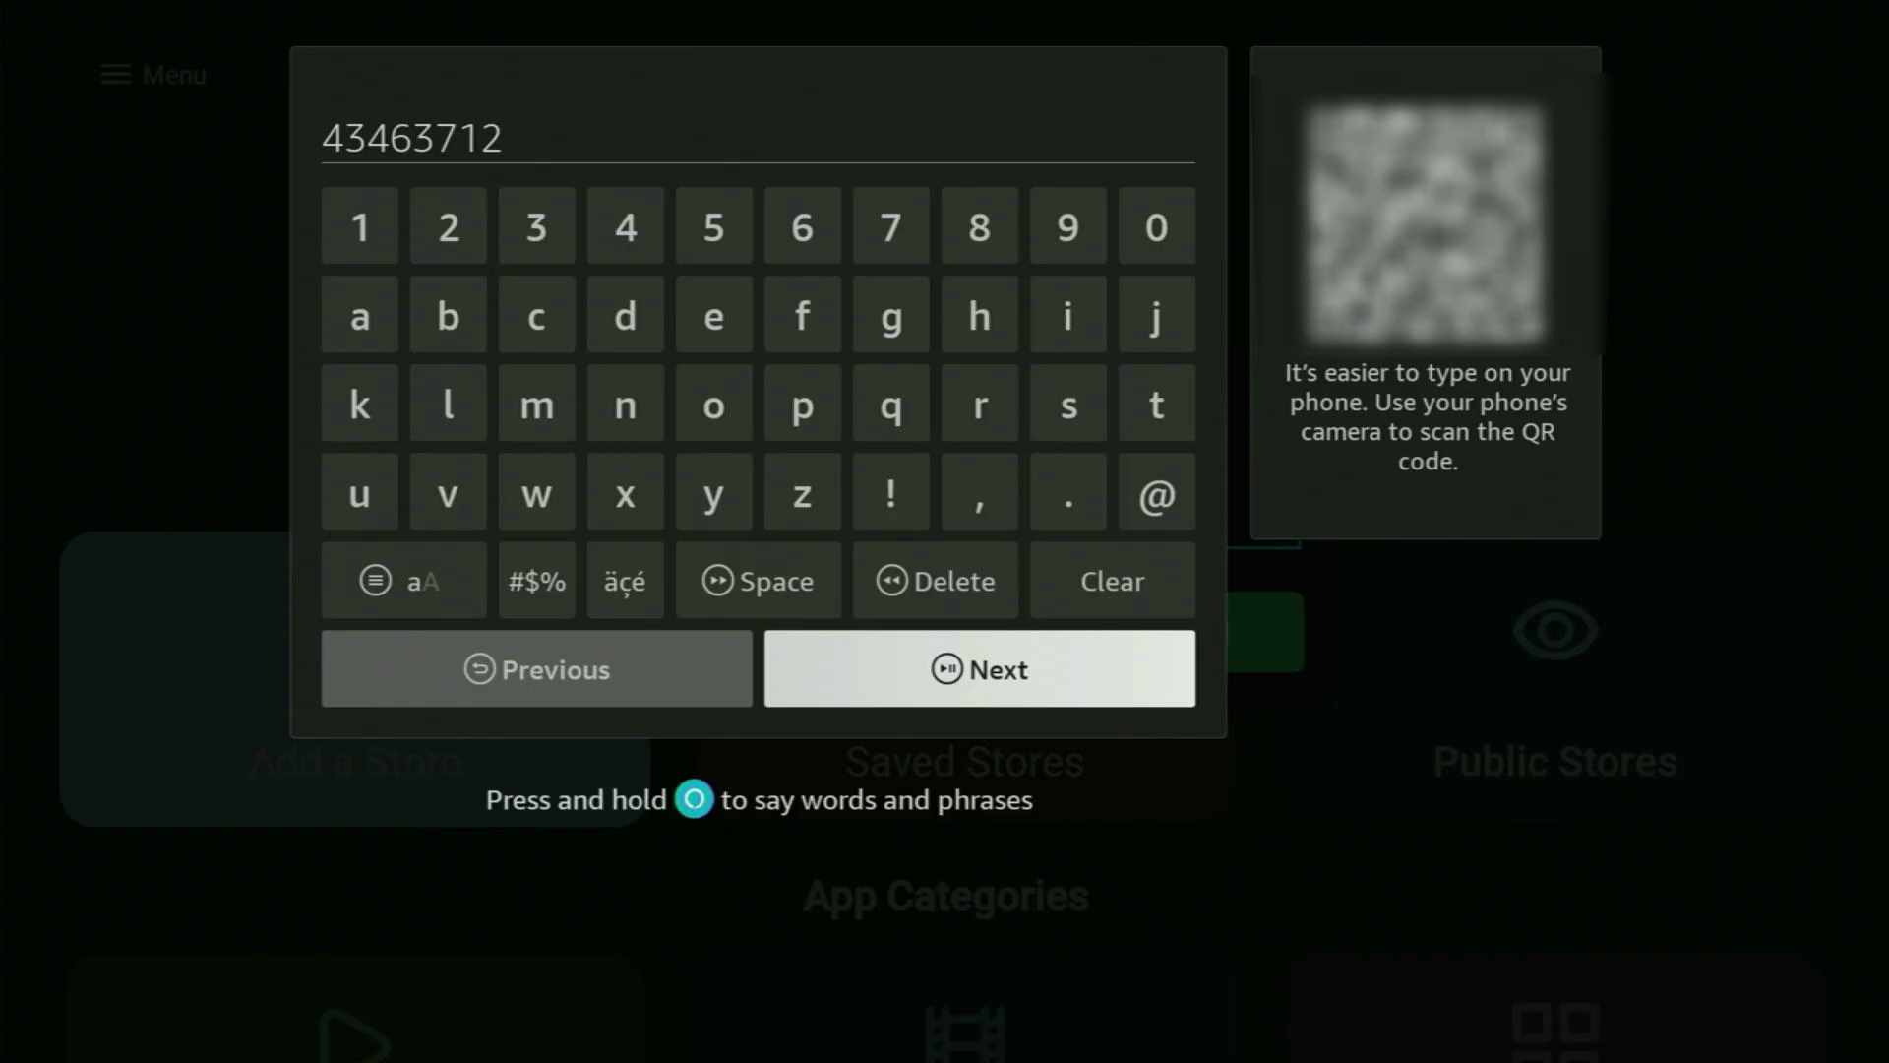
key(Return)
key(Right)
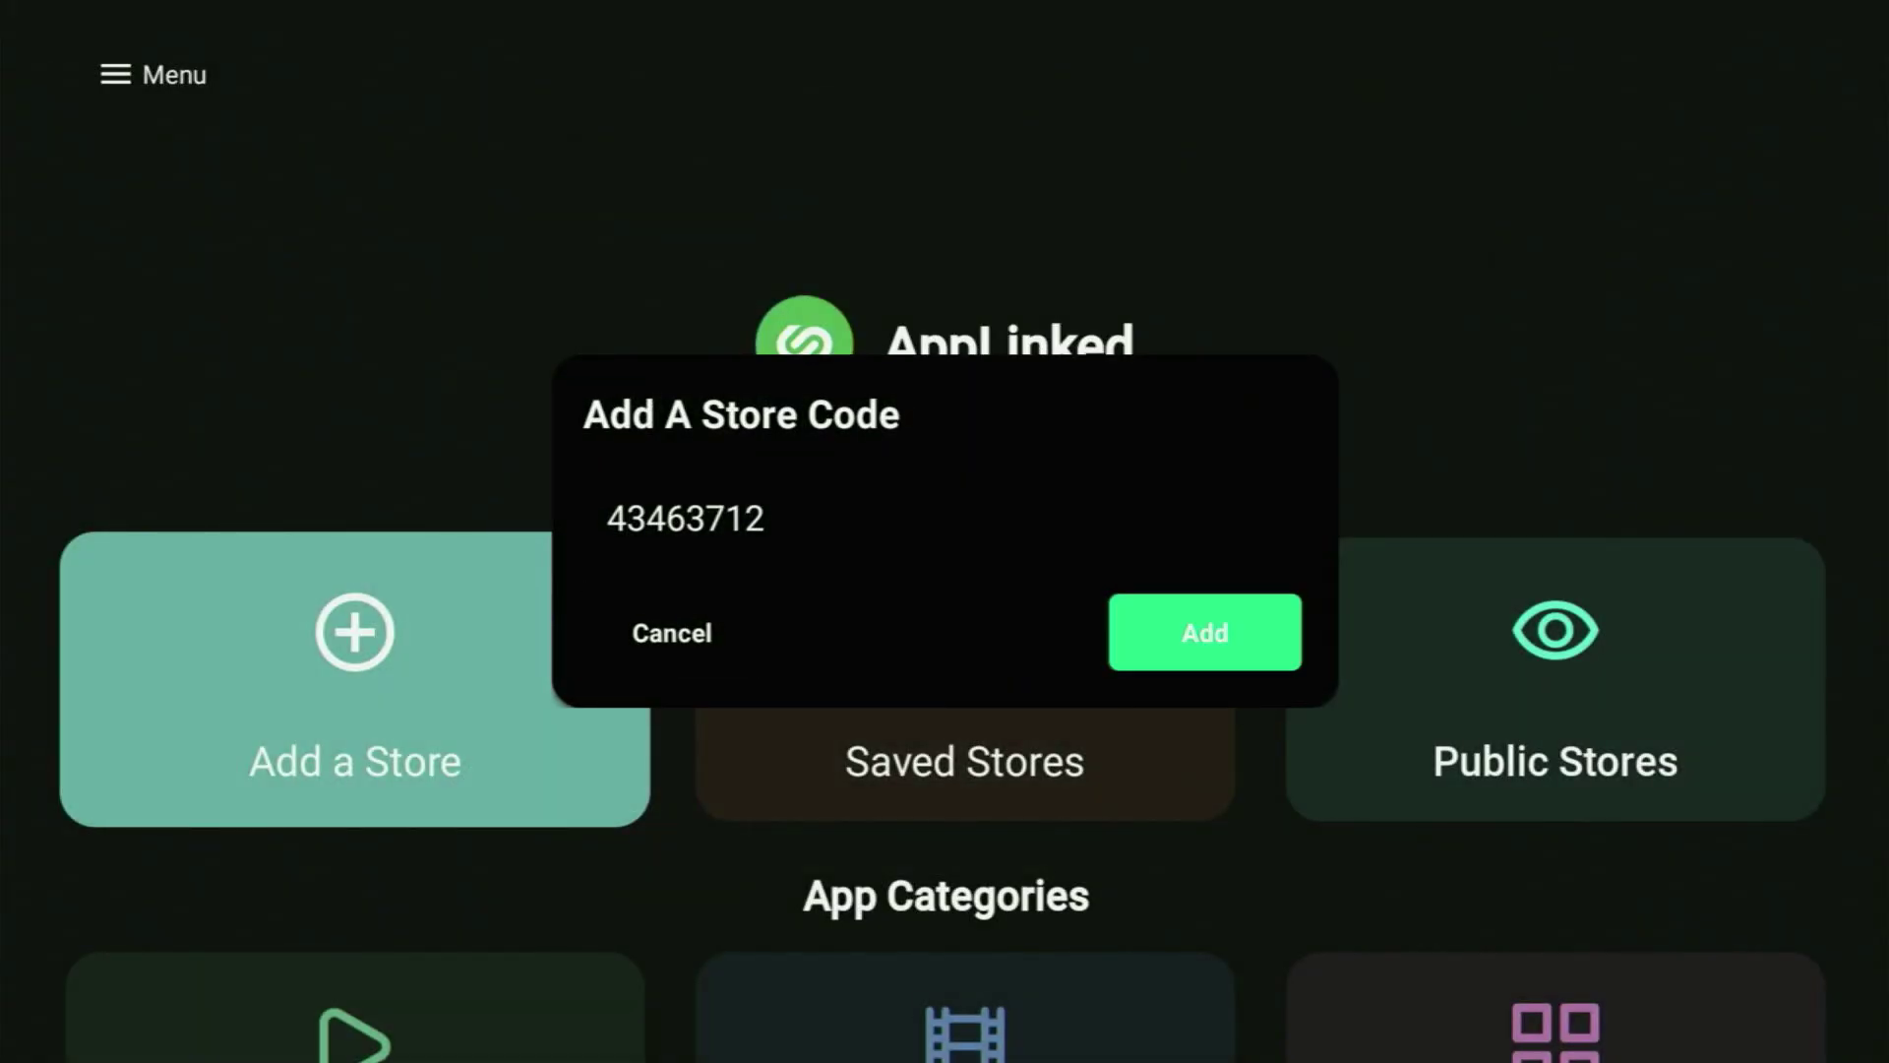
Add store 43463712 and check it in the Saved Stores dropdown list
key(Return)
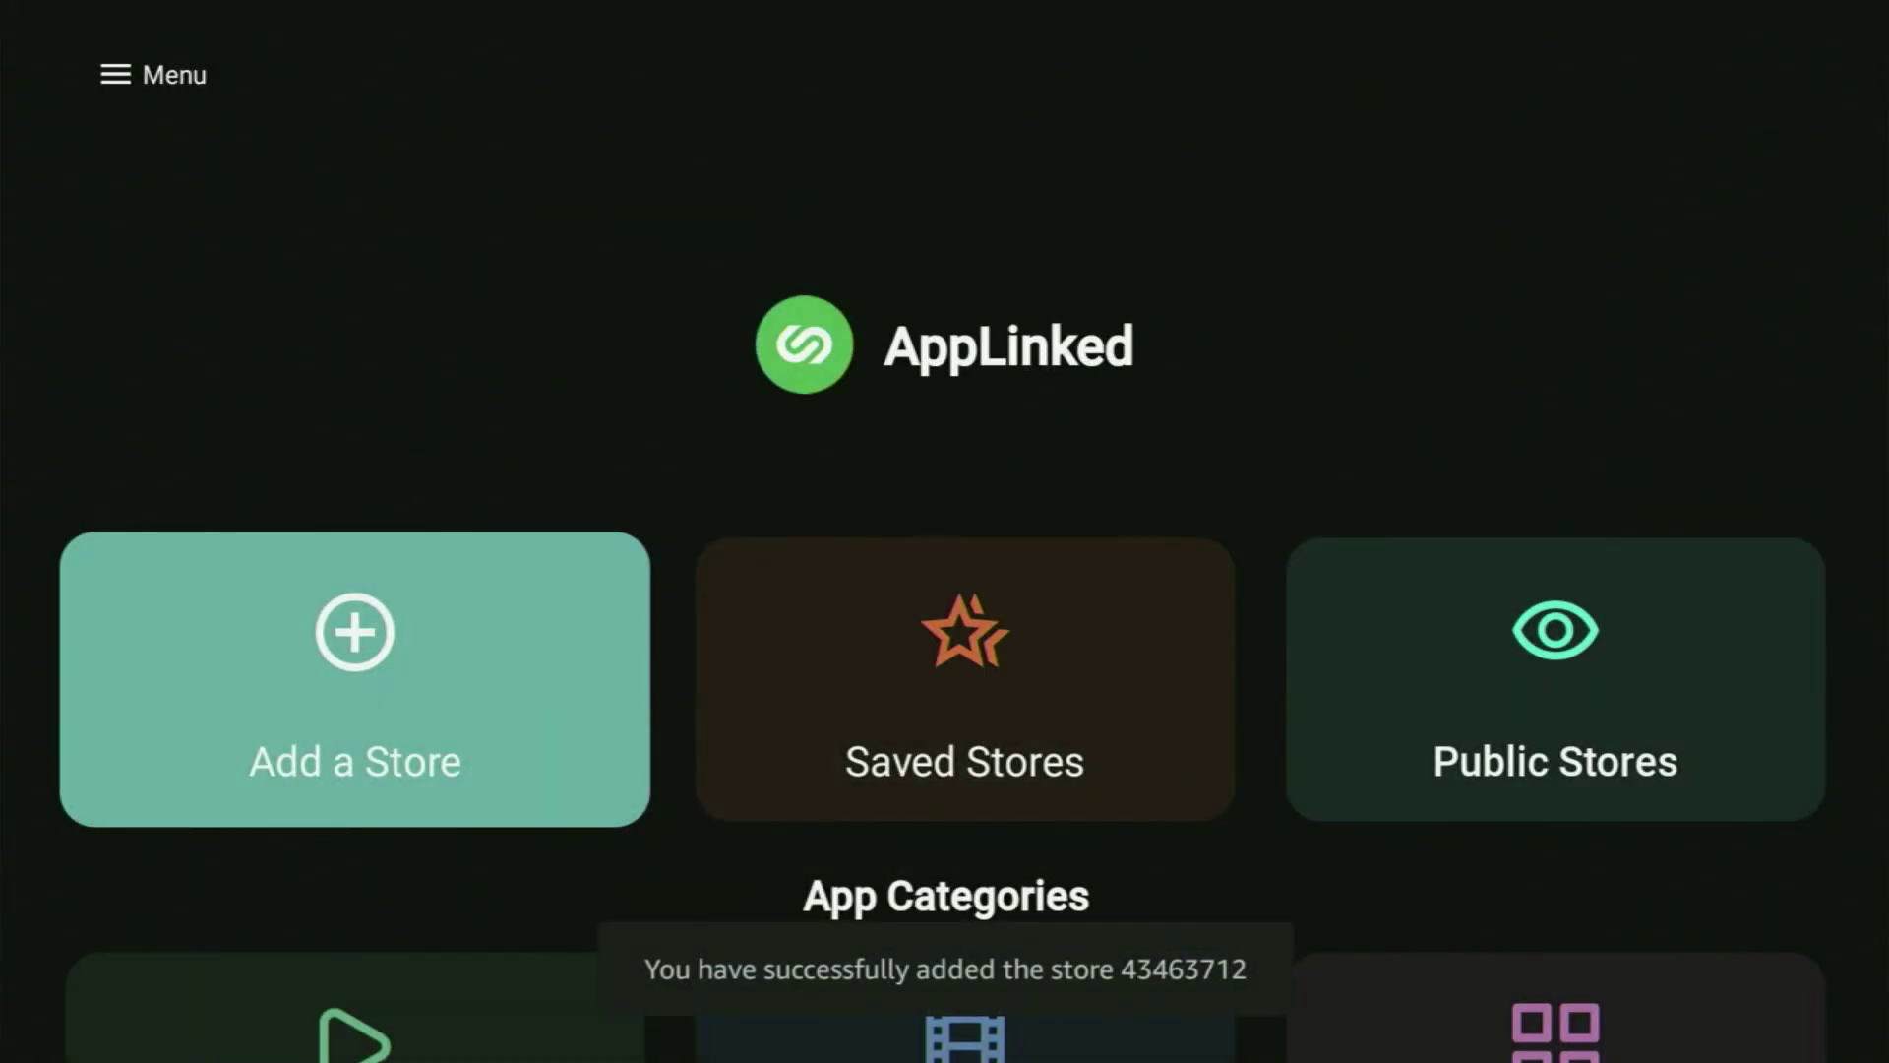
key(Right)
key(Return)
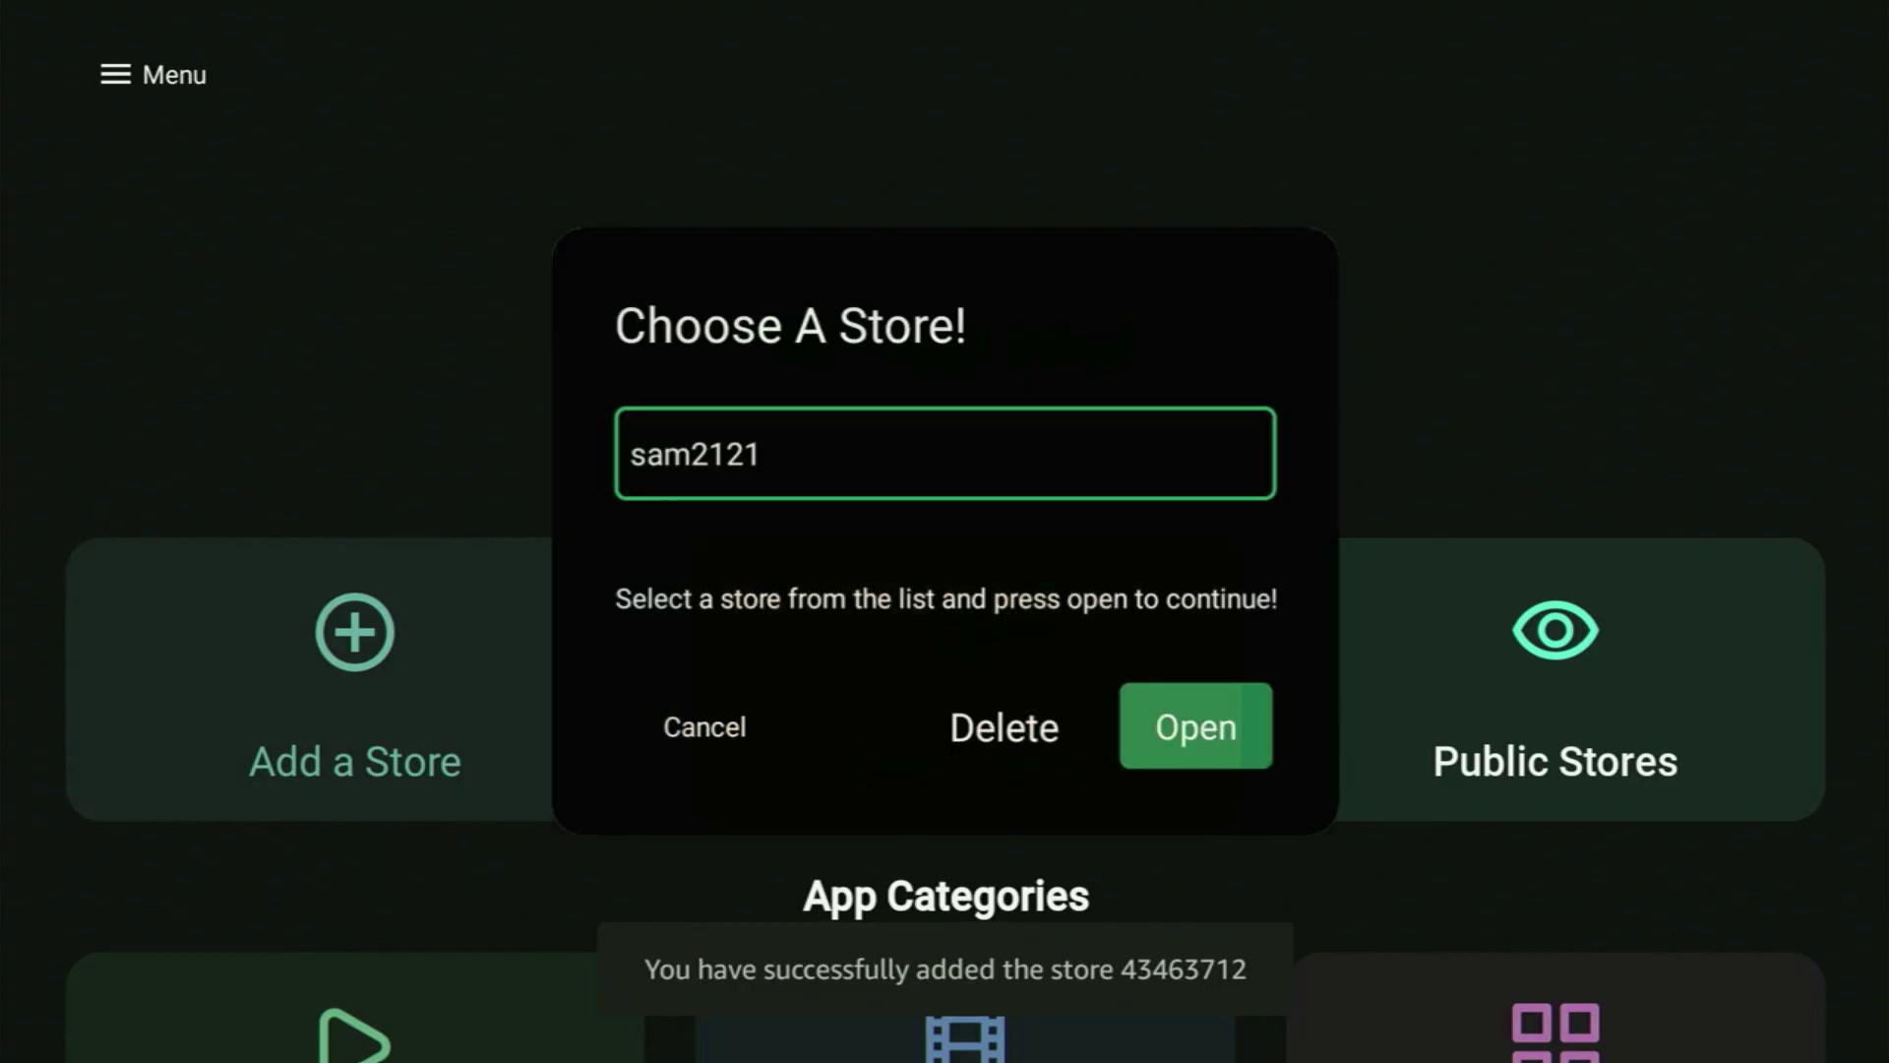
key(Return)
key(Down)
key(Down)
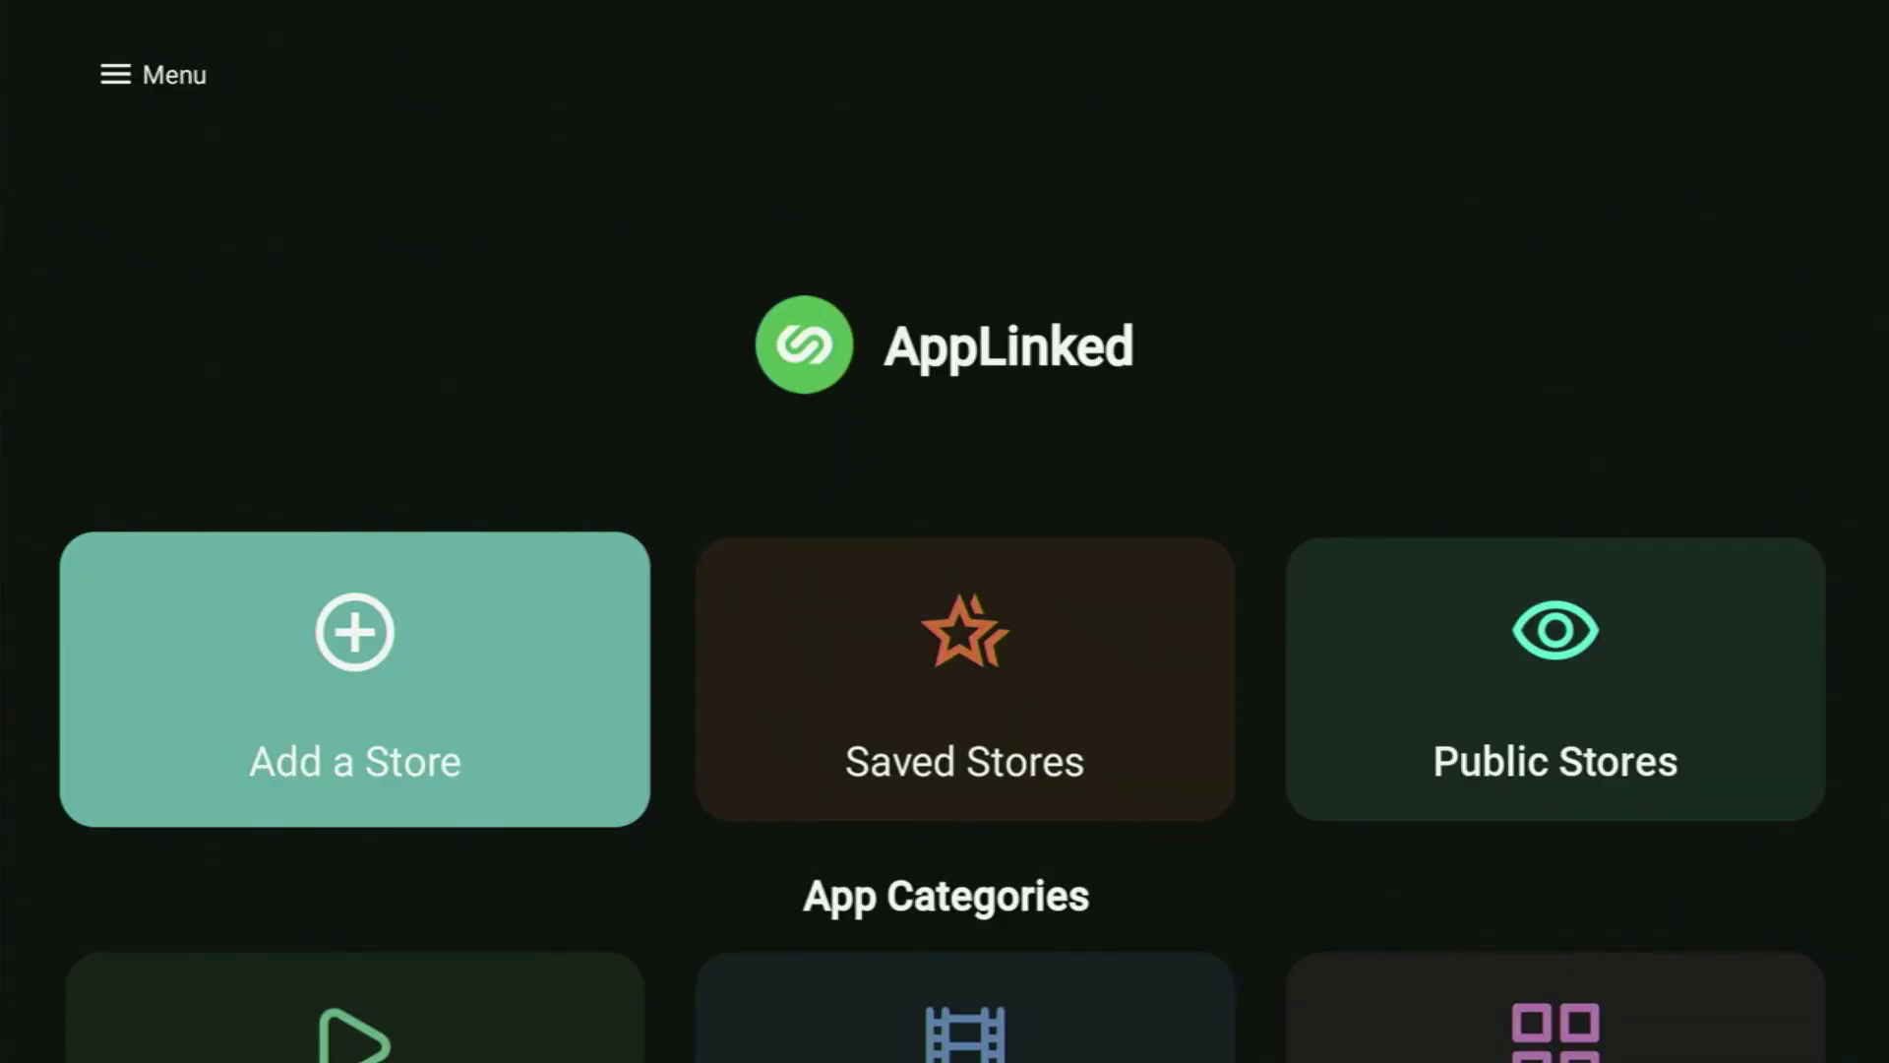
Open the Add A Store Code field and enter the first digit, 8
key(Return)
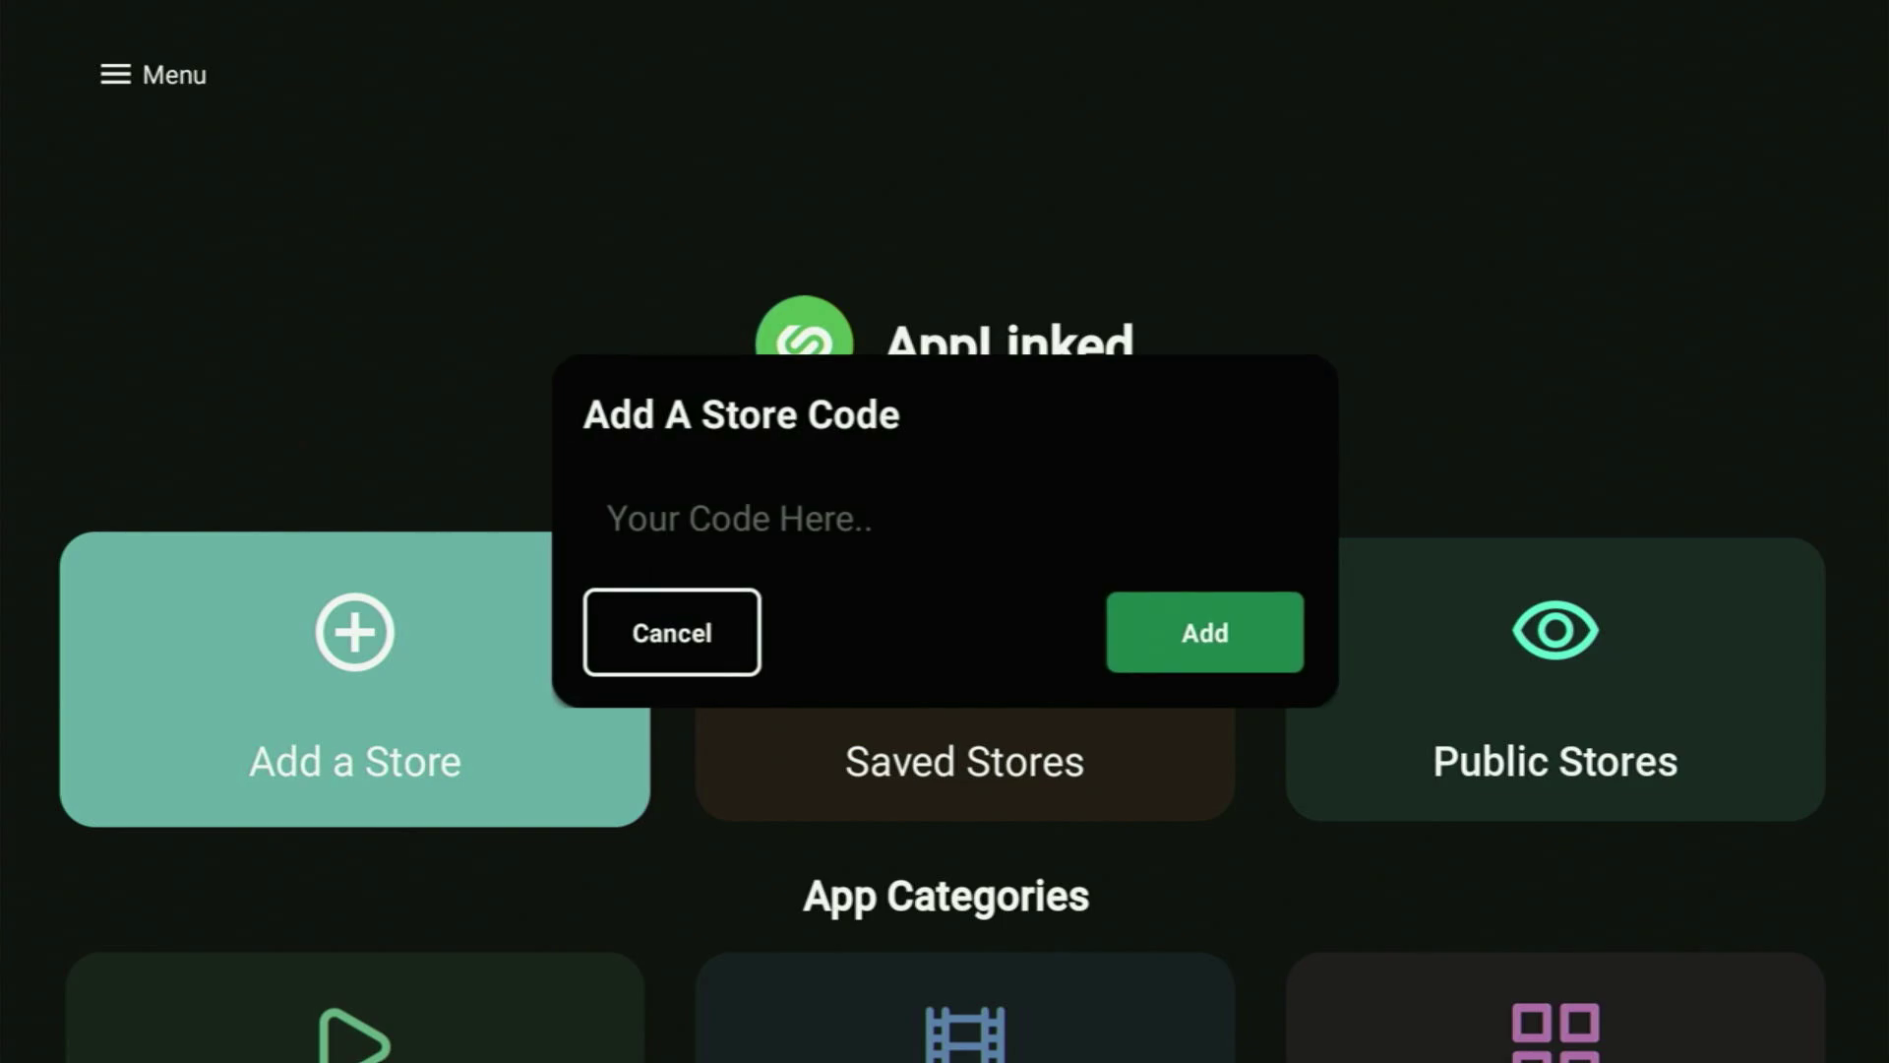
key(Up)
key(Return)
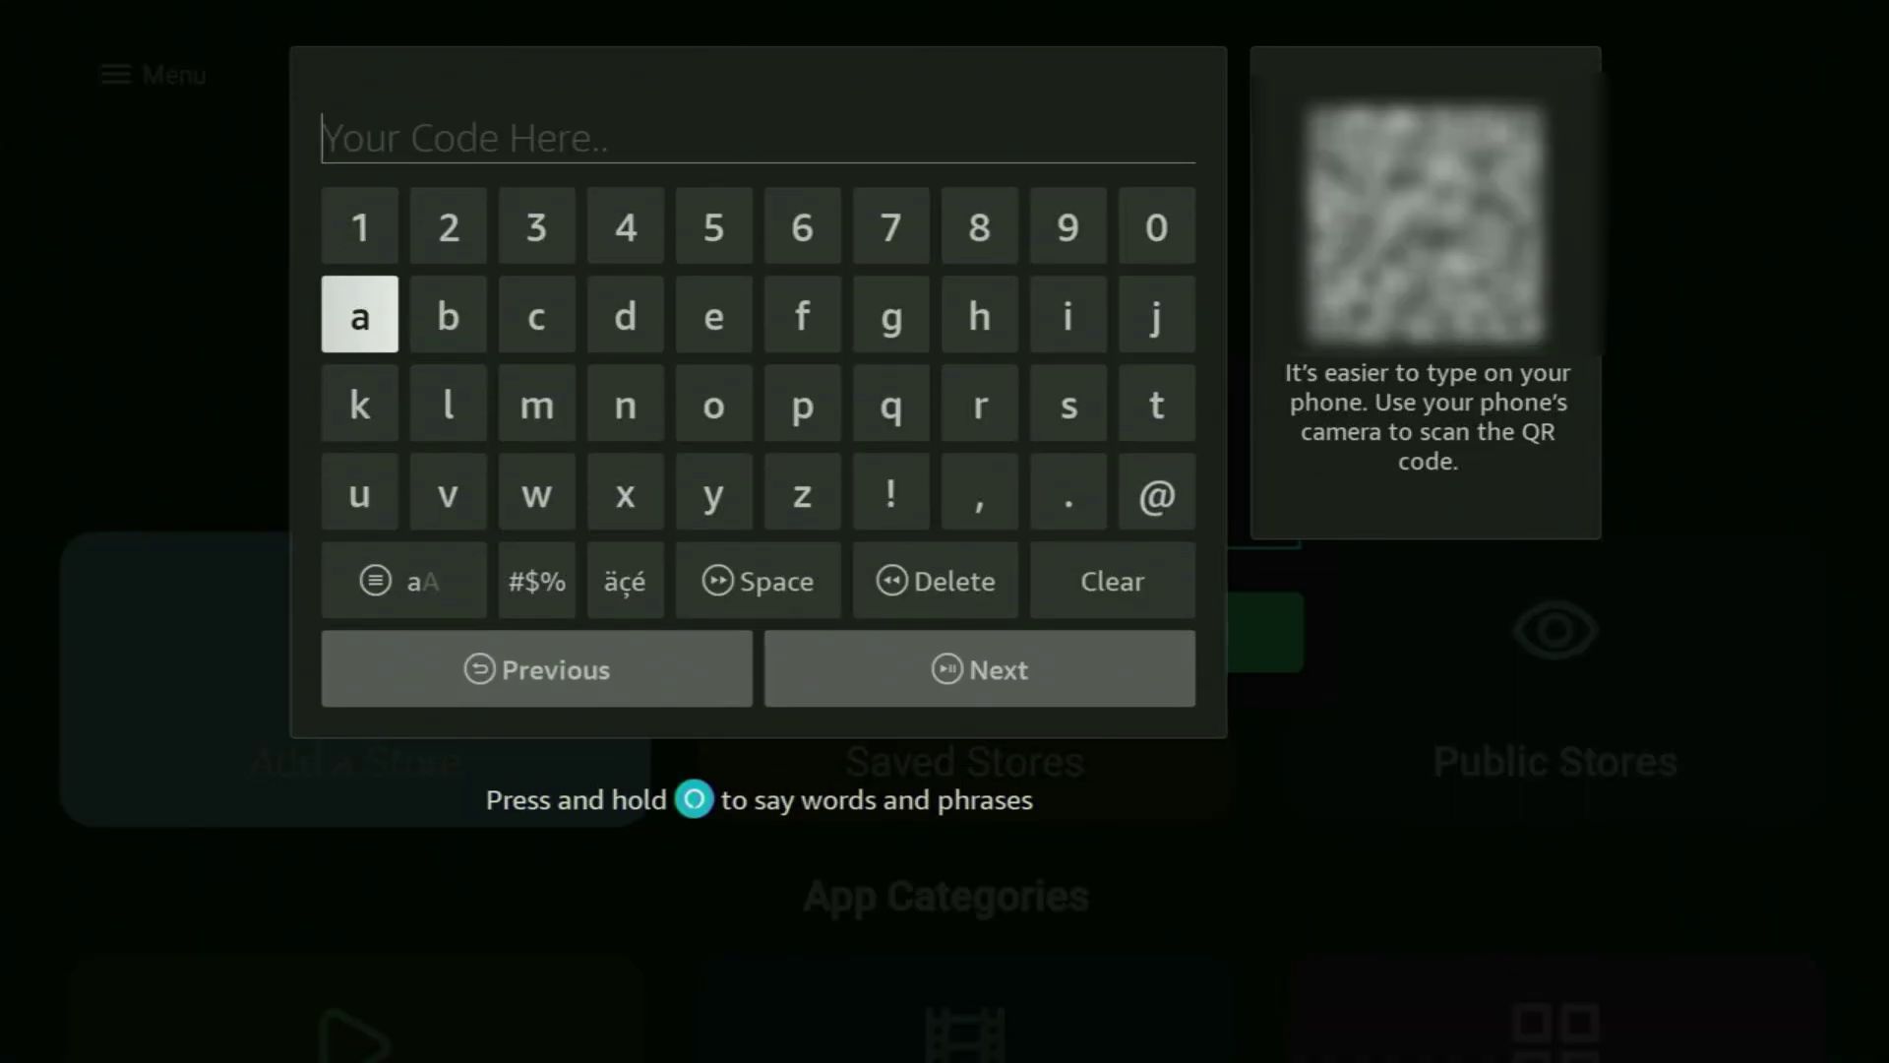
key(Up)
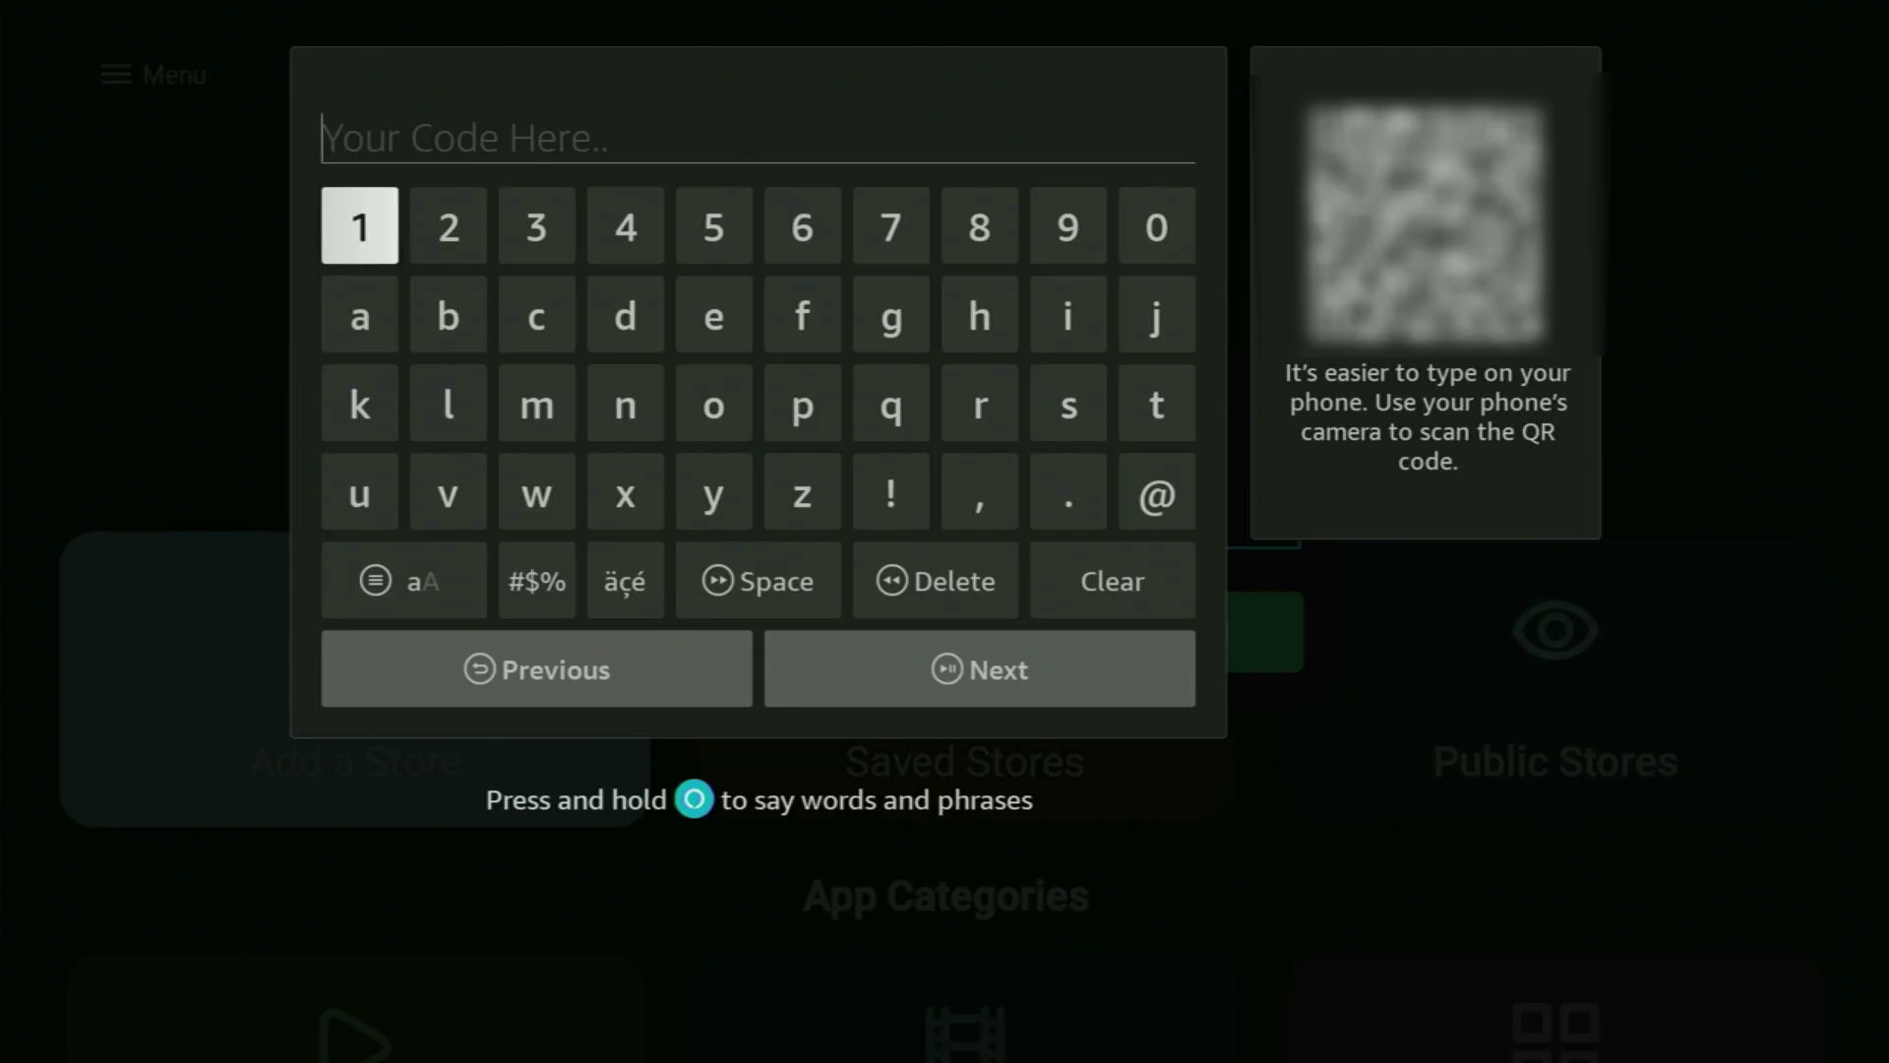
key(Right)
key(Right)
key(Right)
key(Right)
key(Right)
key(Right)
key(Right)
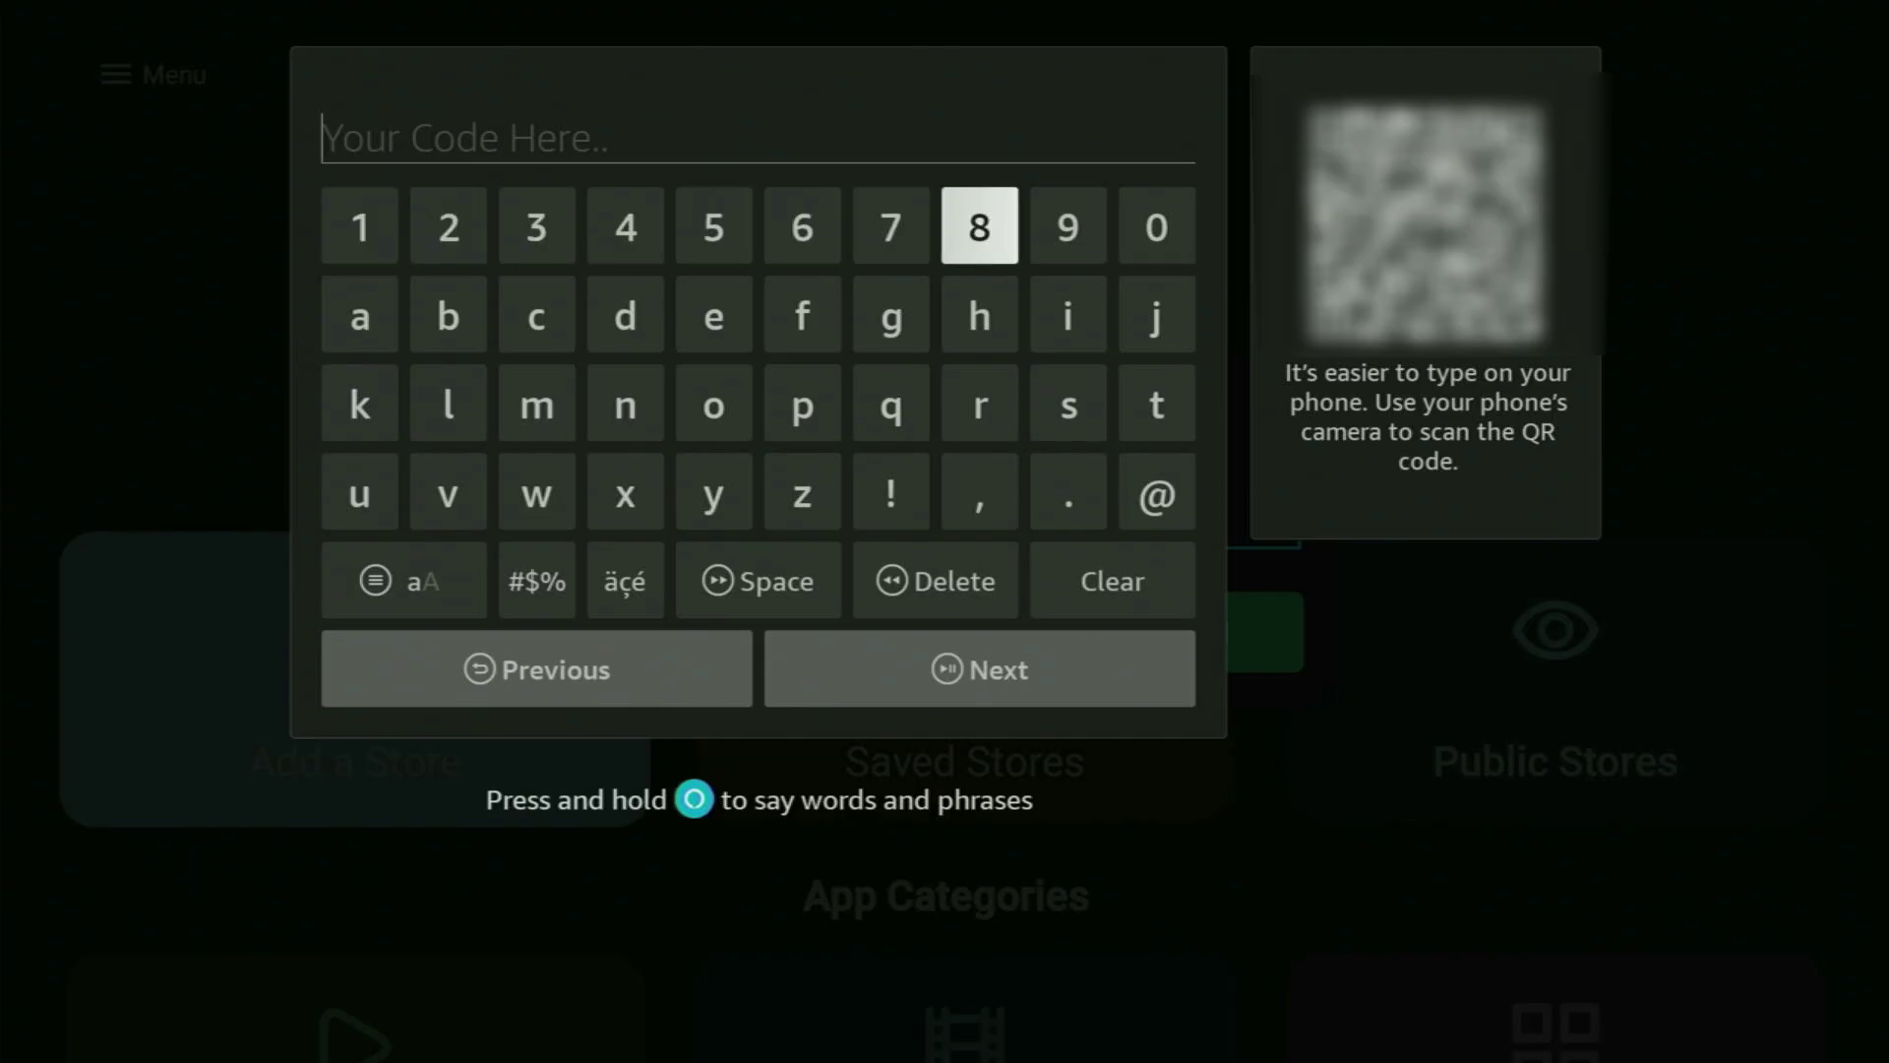
key(Return)
Finish entering store code 8970 and submit it with Next and Add
key(Right)
key(Return)
key(Left)
key(Left)
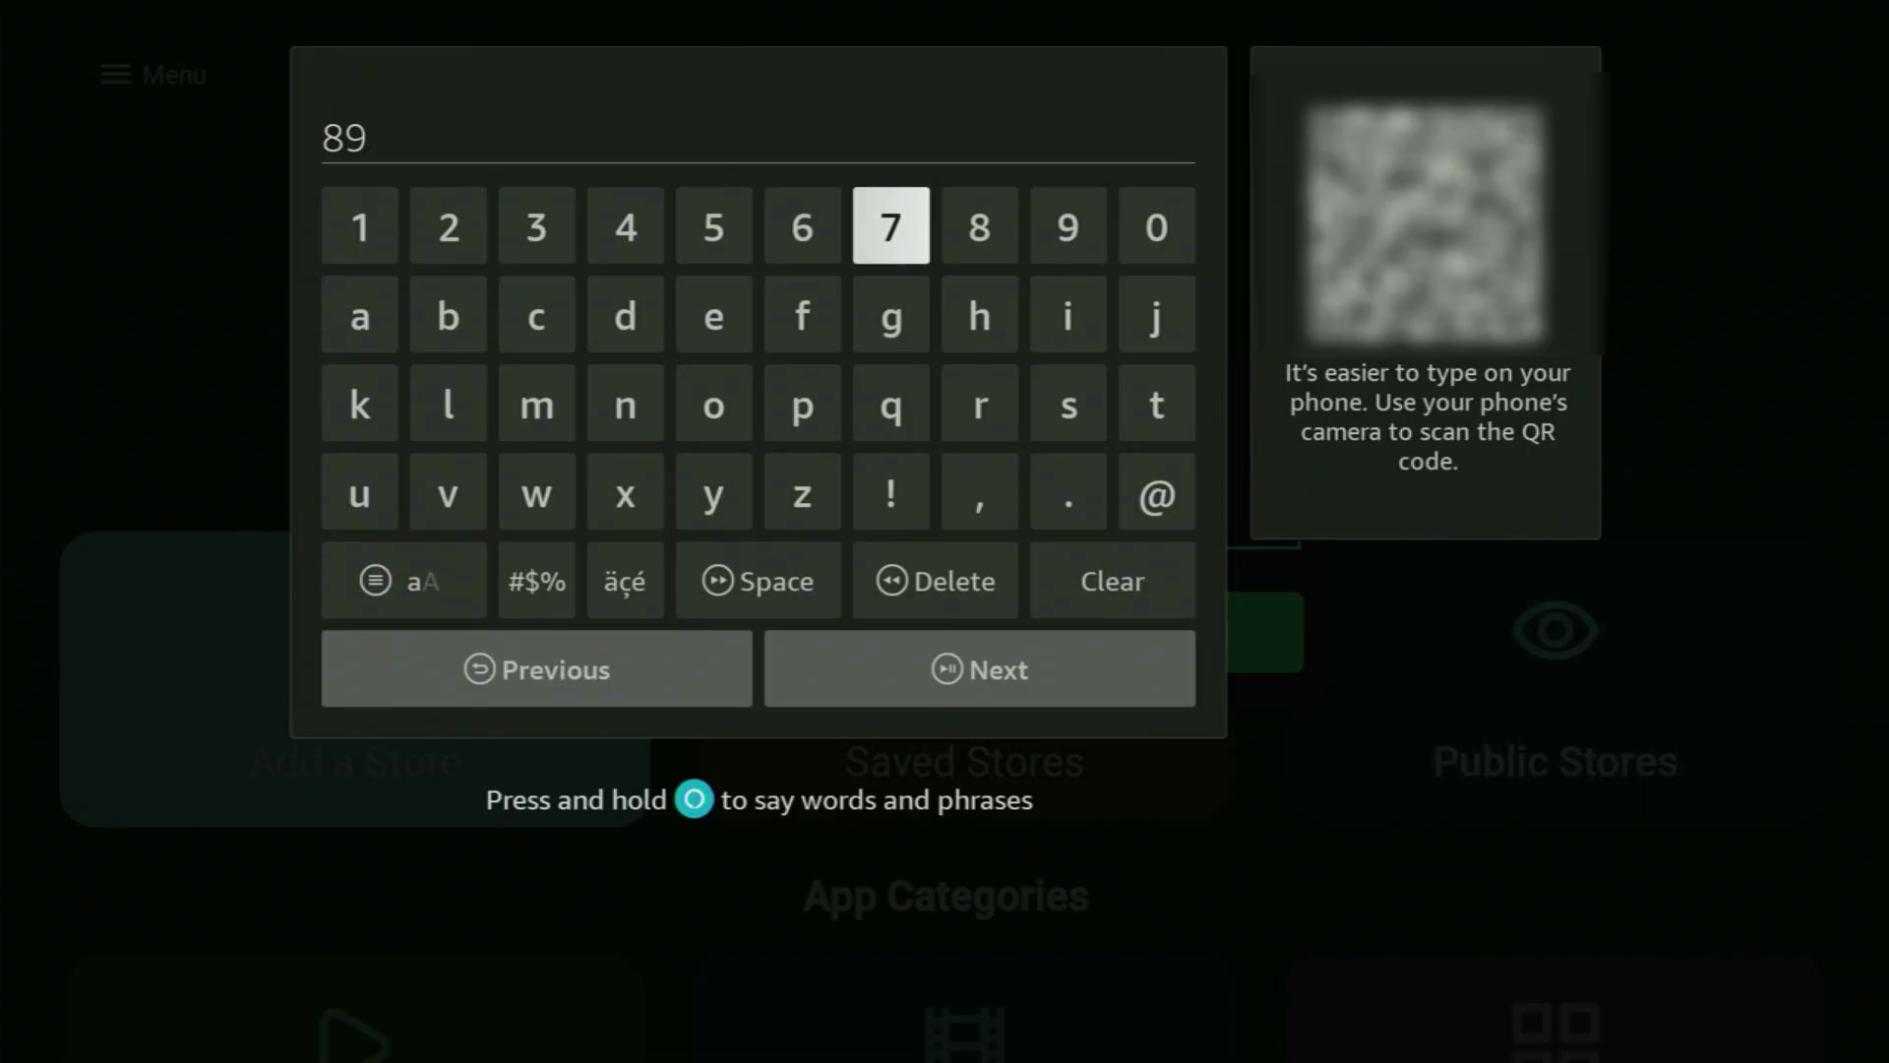
key(Left)
key(Right)
key(Return)
key(Right)
key(Right)
key(Right)
key(Right)
key(Left)
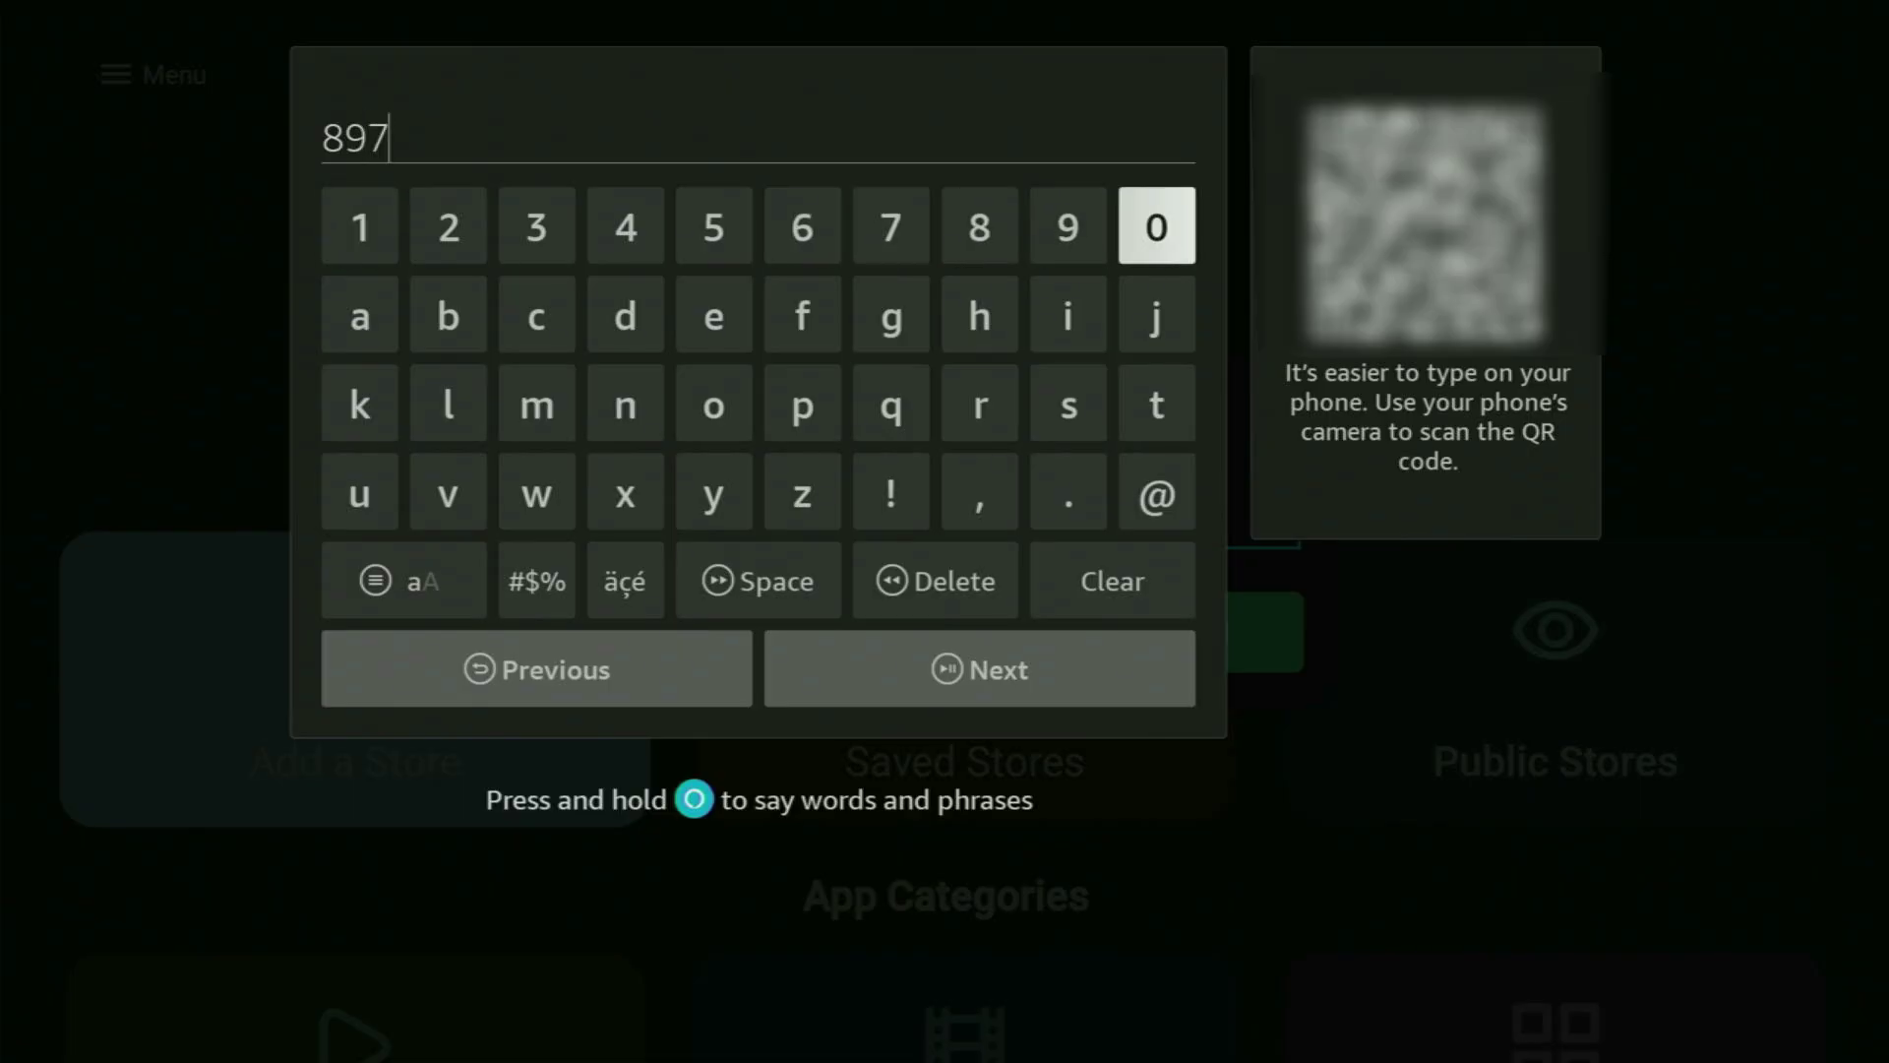
key(Return)
key(Down)
key(Down)
key(Down)
key(Down)
key(Down)
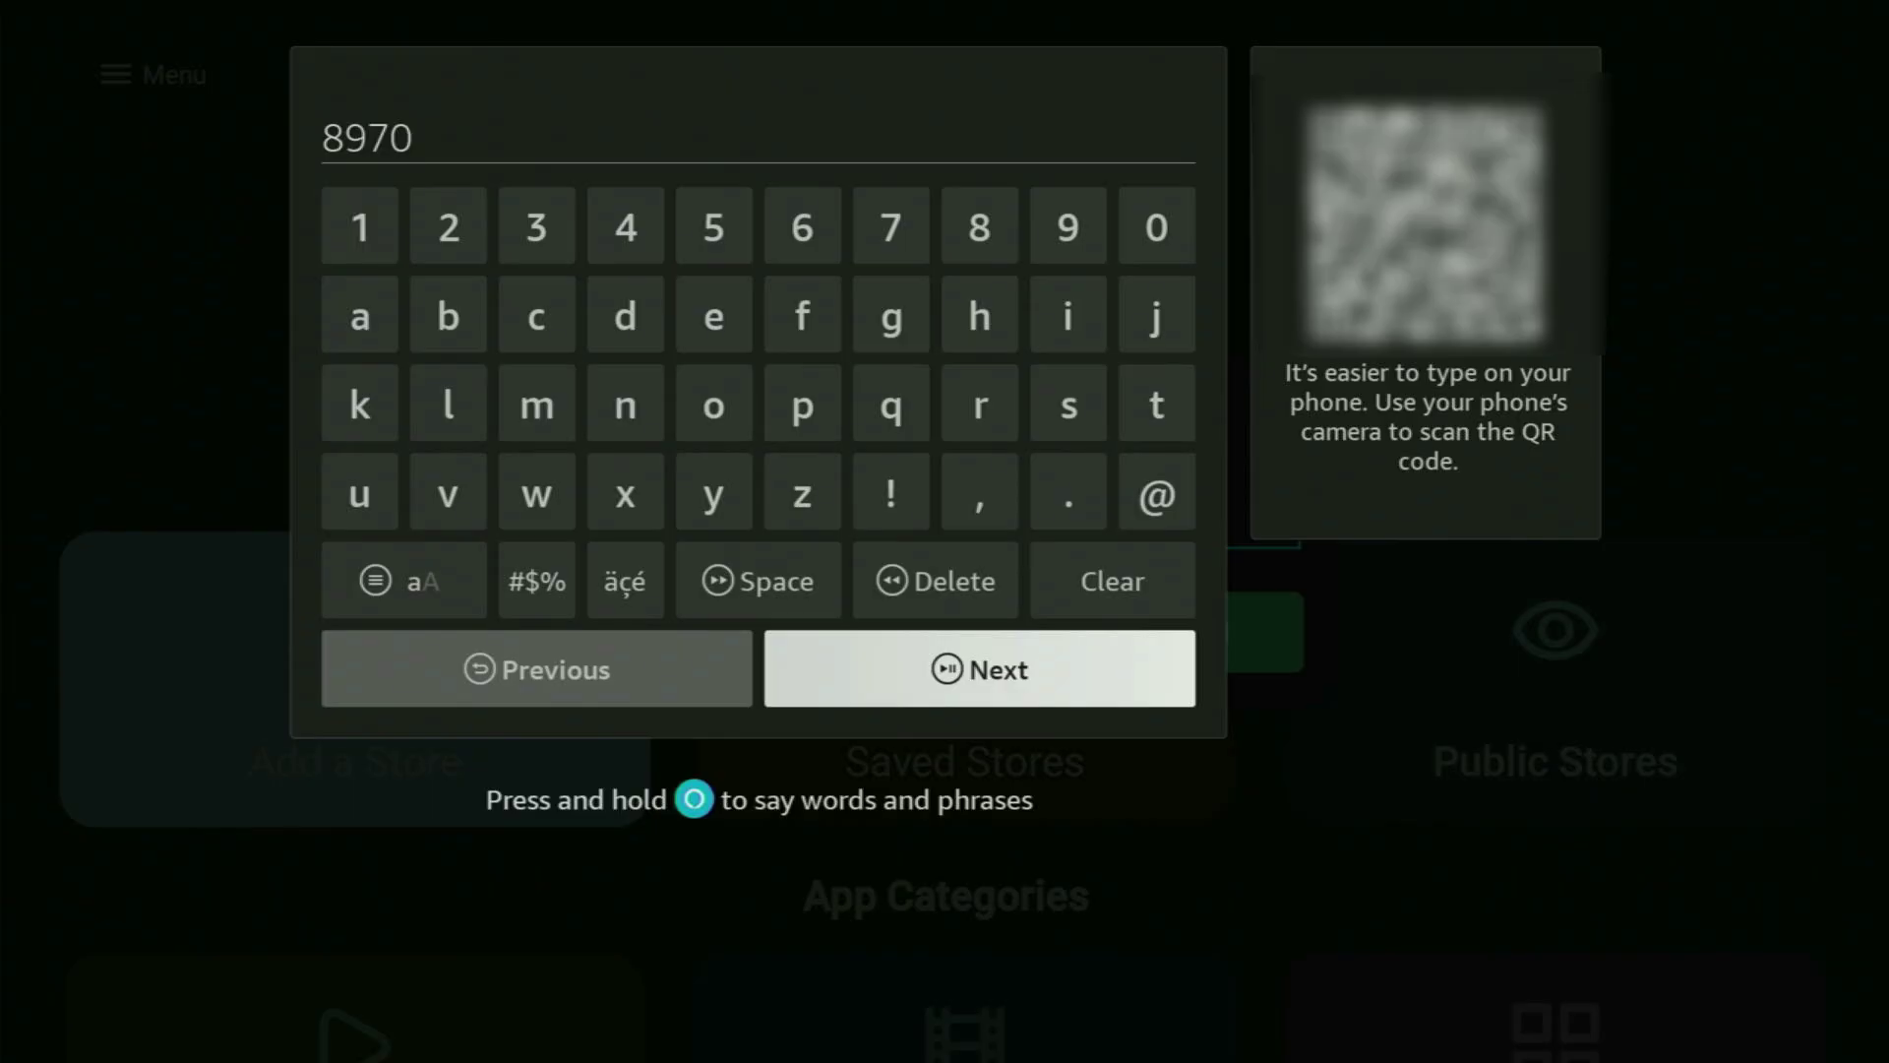
key(Return)
key(Right)
key(Return)
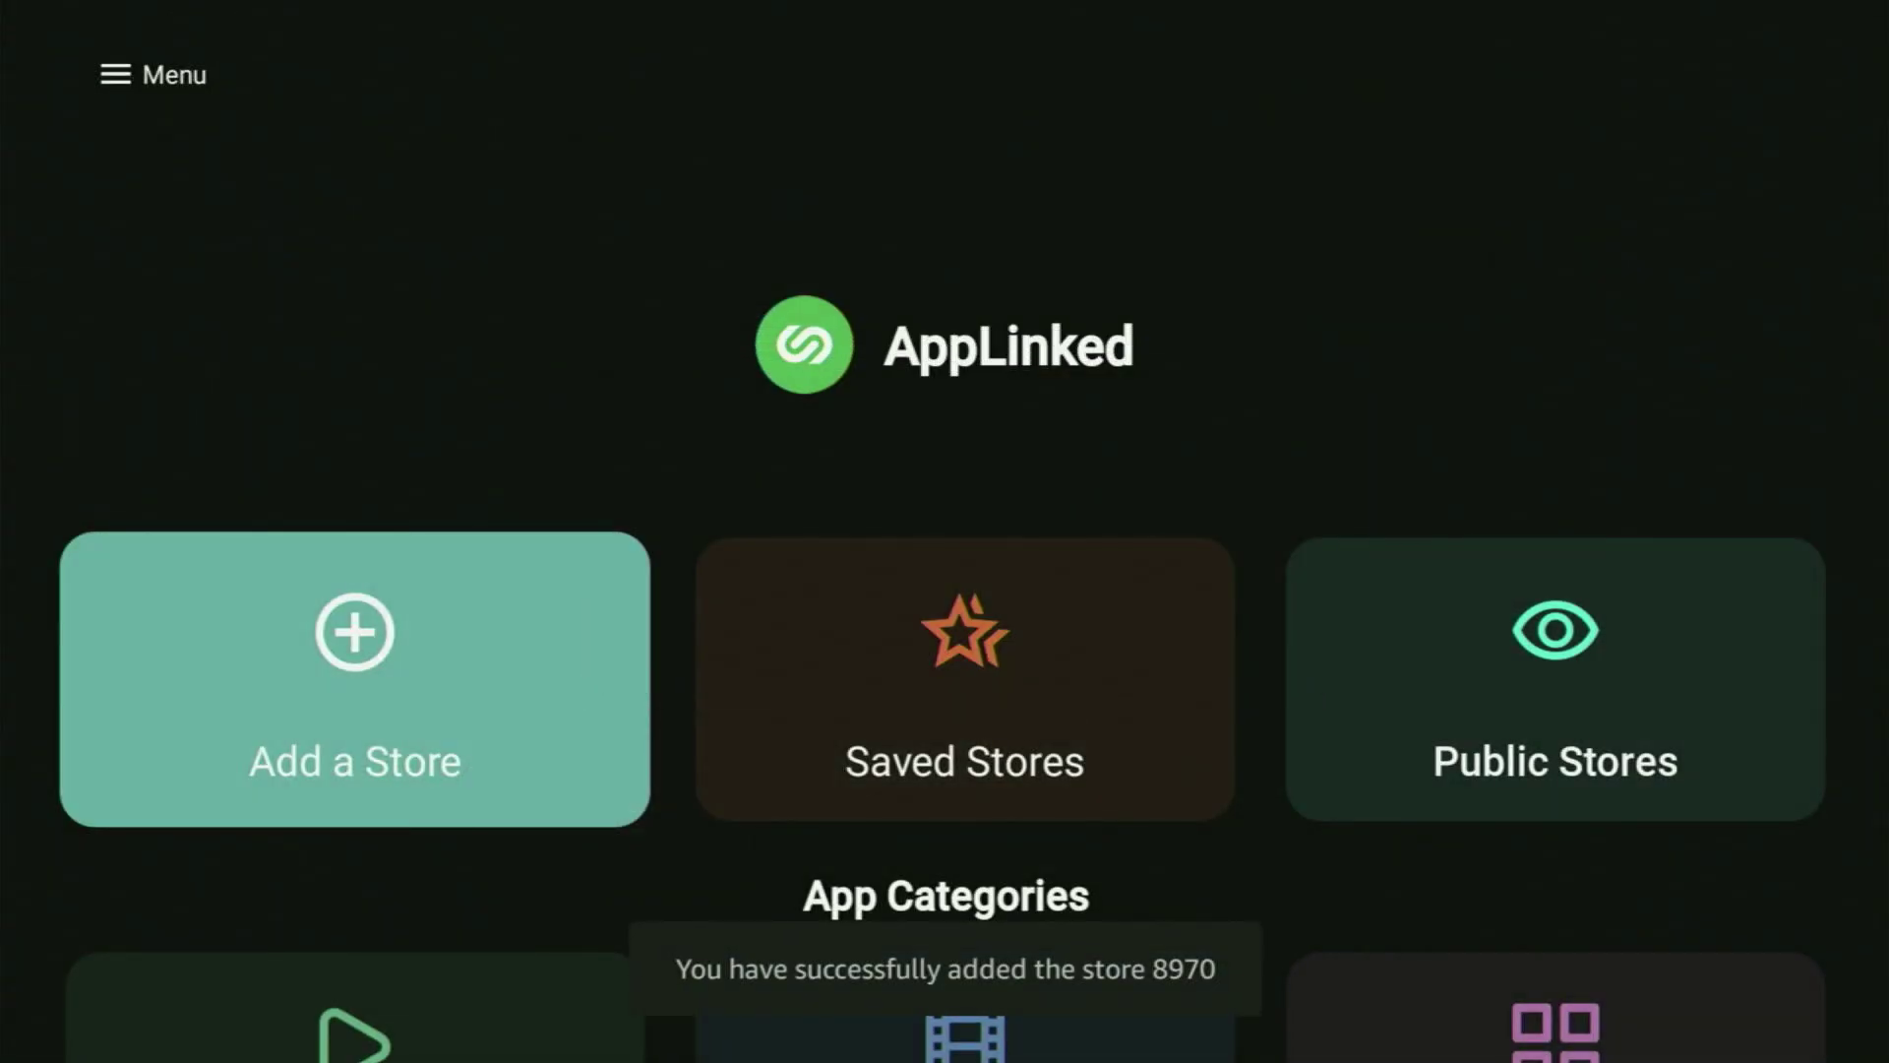
key(Right)
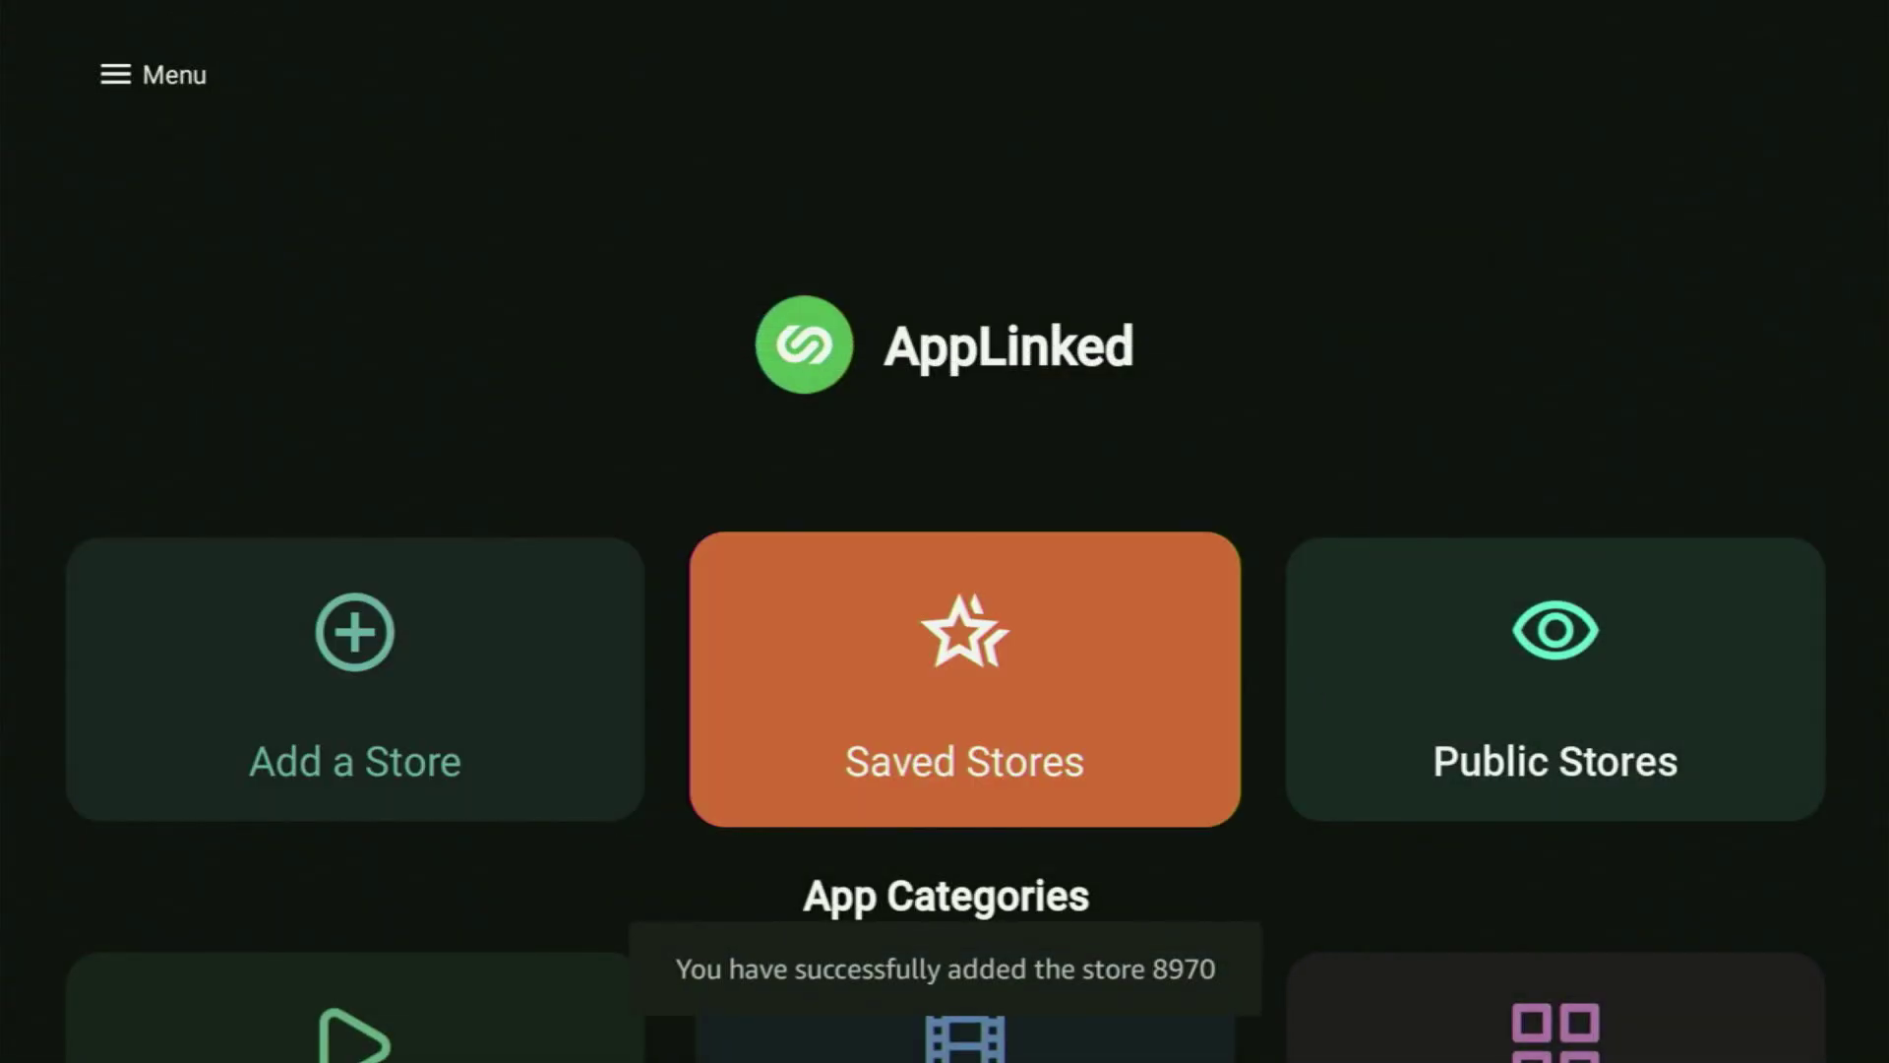
key(Return)
key(Return)
key(Down)
key(Down)
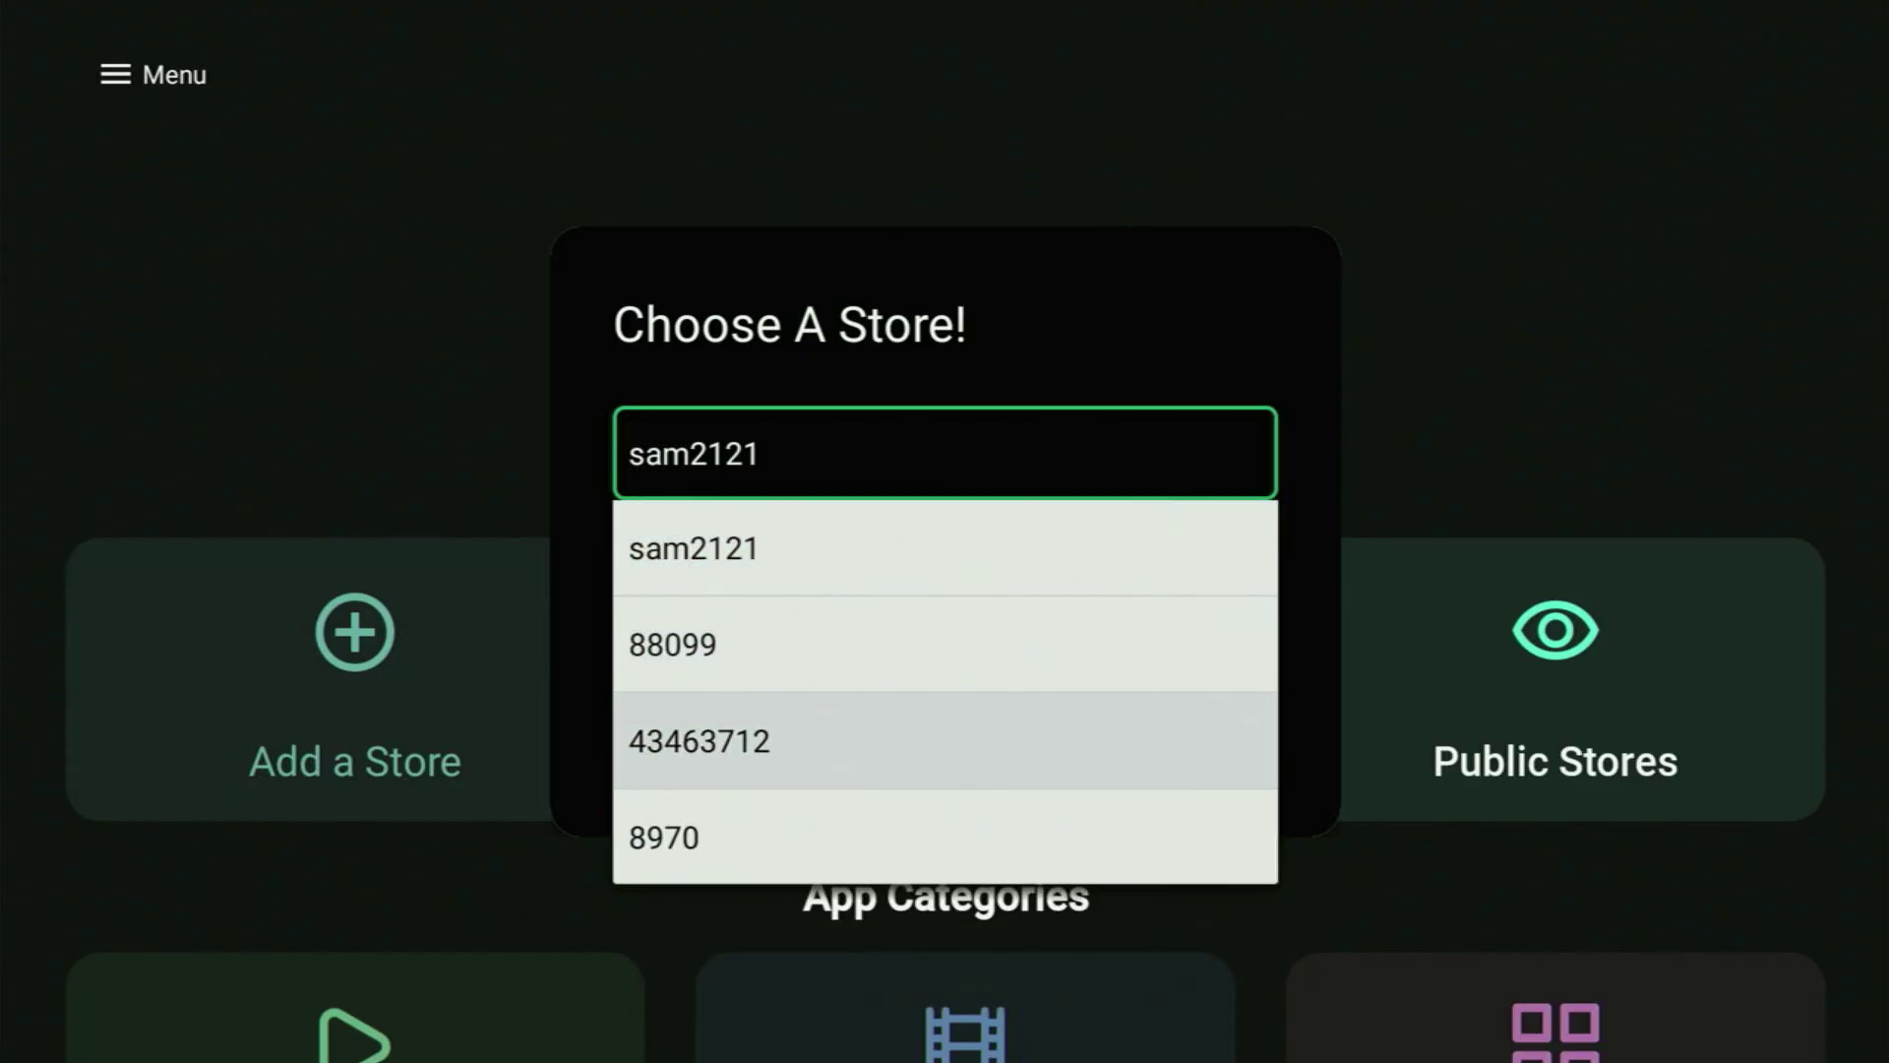
key(Return)
key(Return)
key(Down)
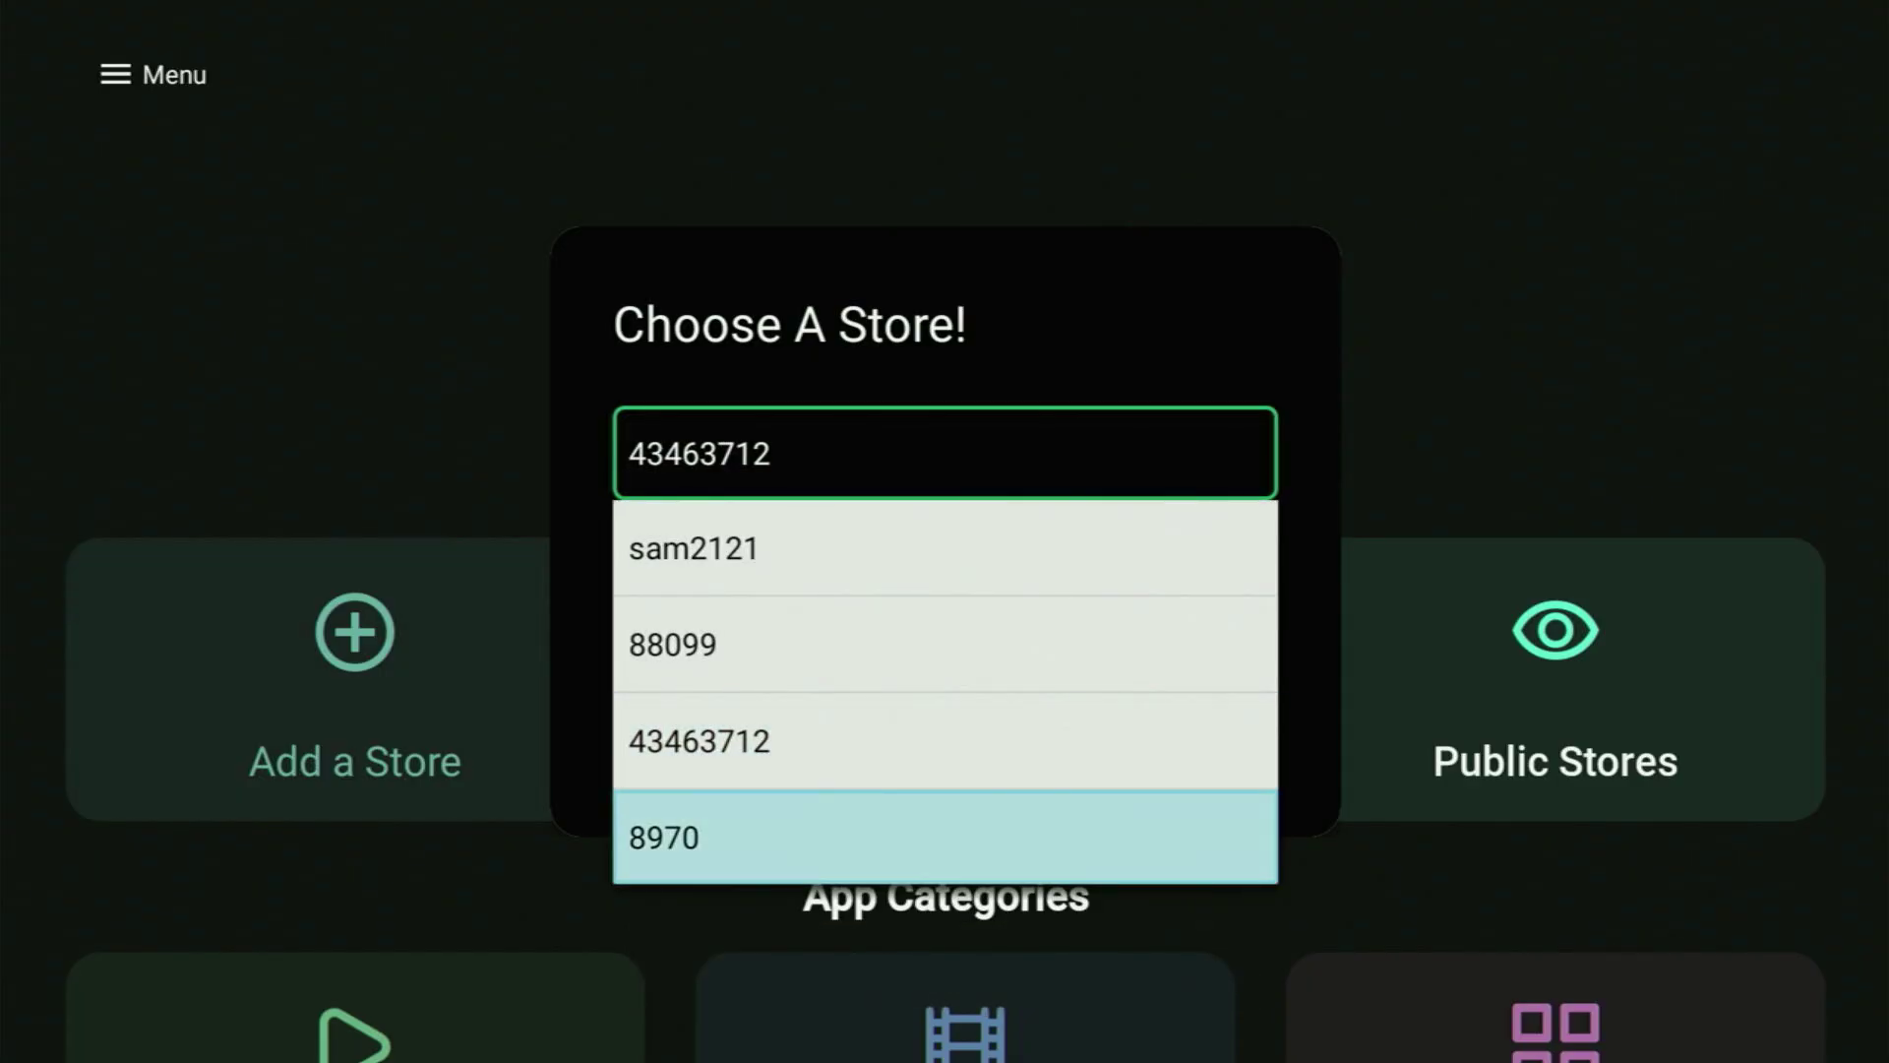
key(Return)
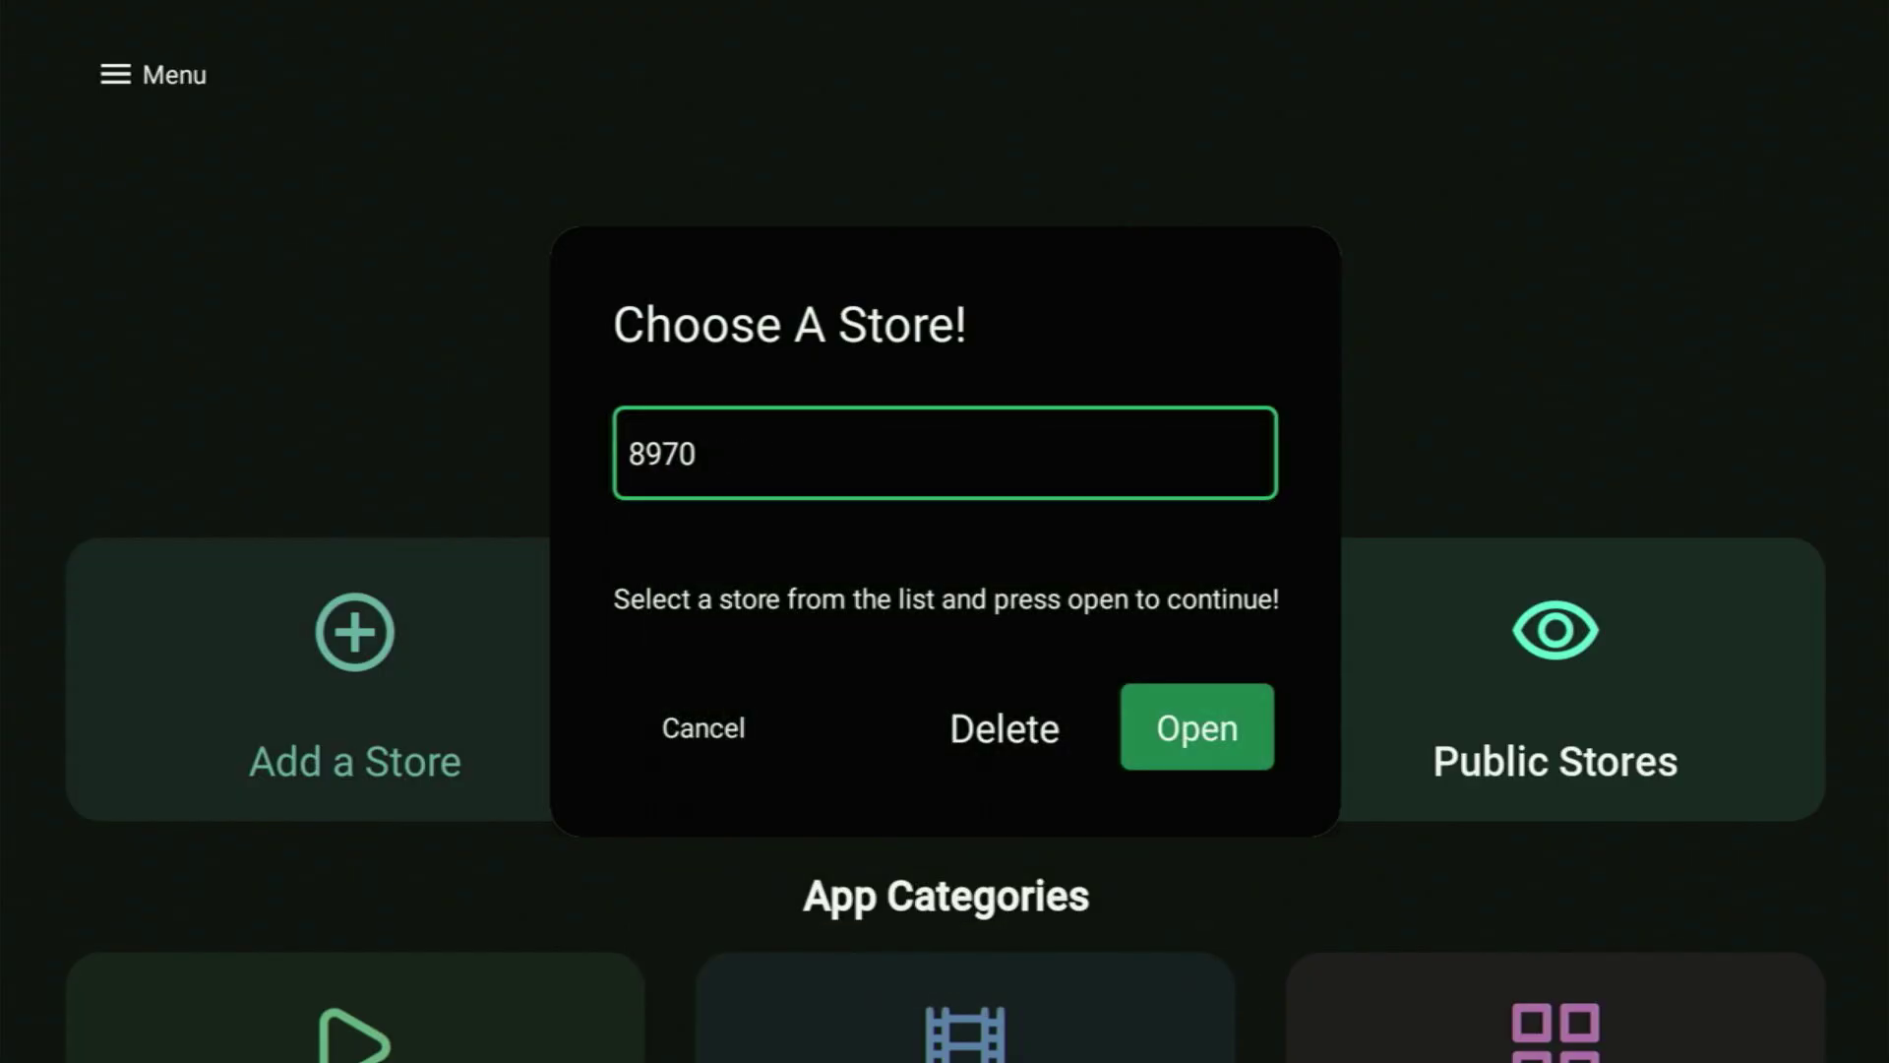
key(Down)
key(Right)
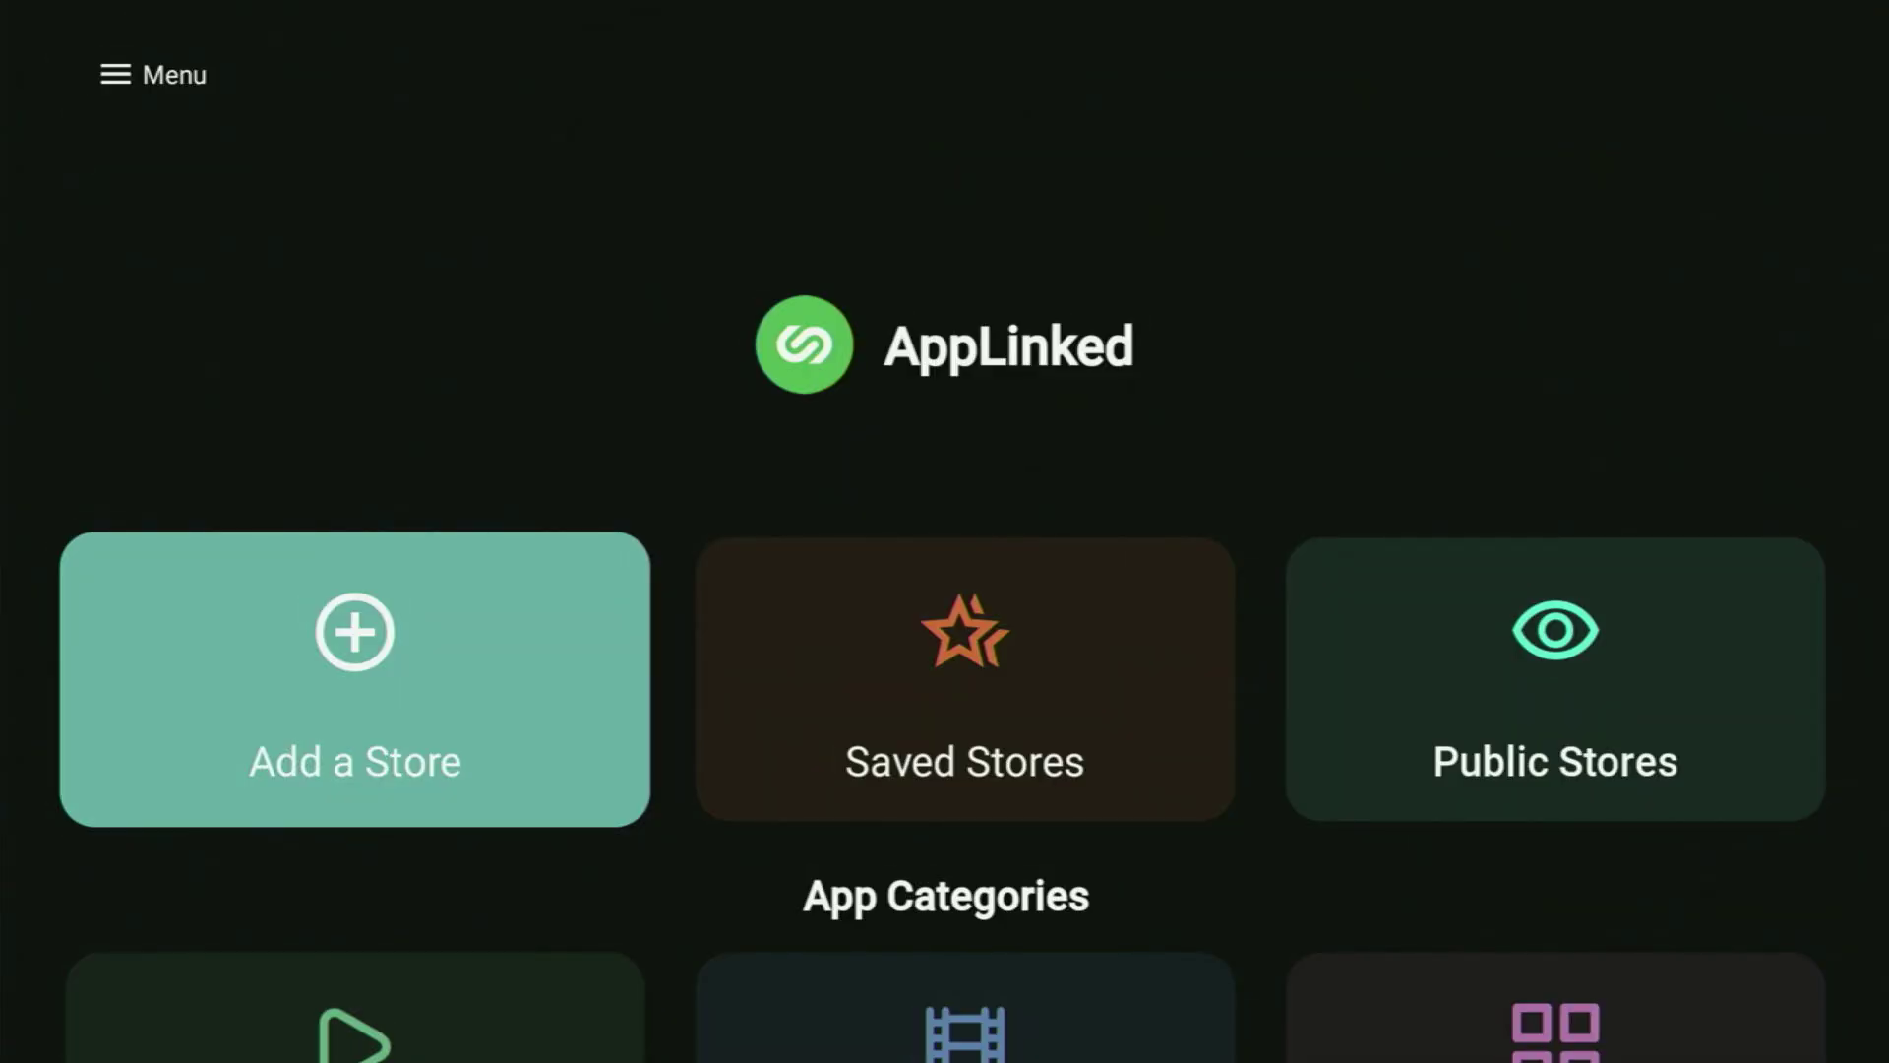
Open the Add A Store Code field and begin typing the code 812051690
key(Return)
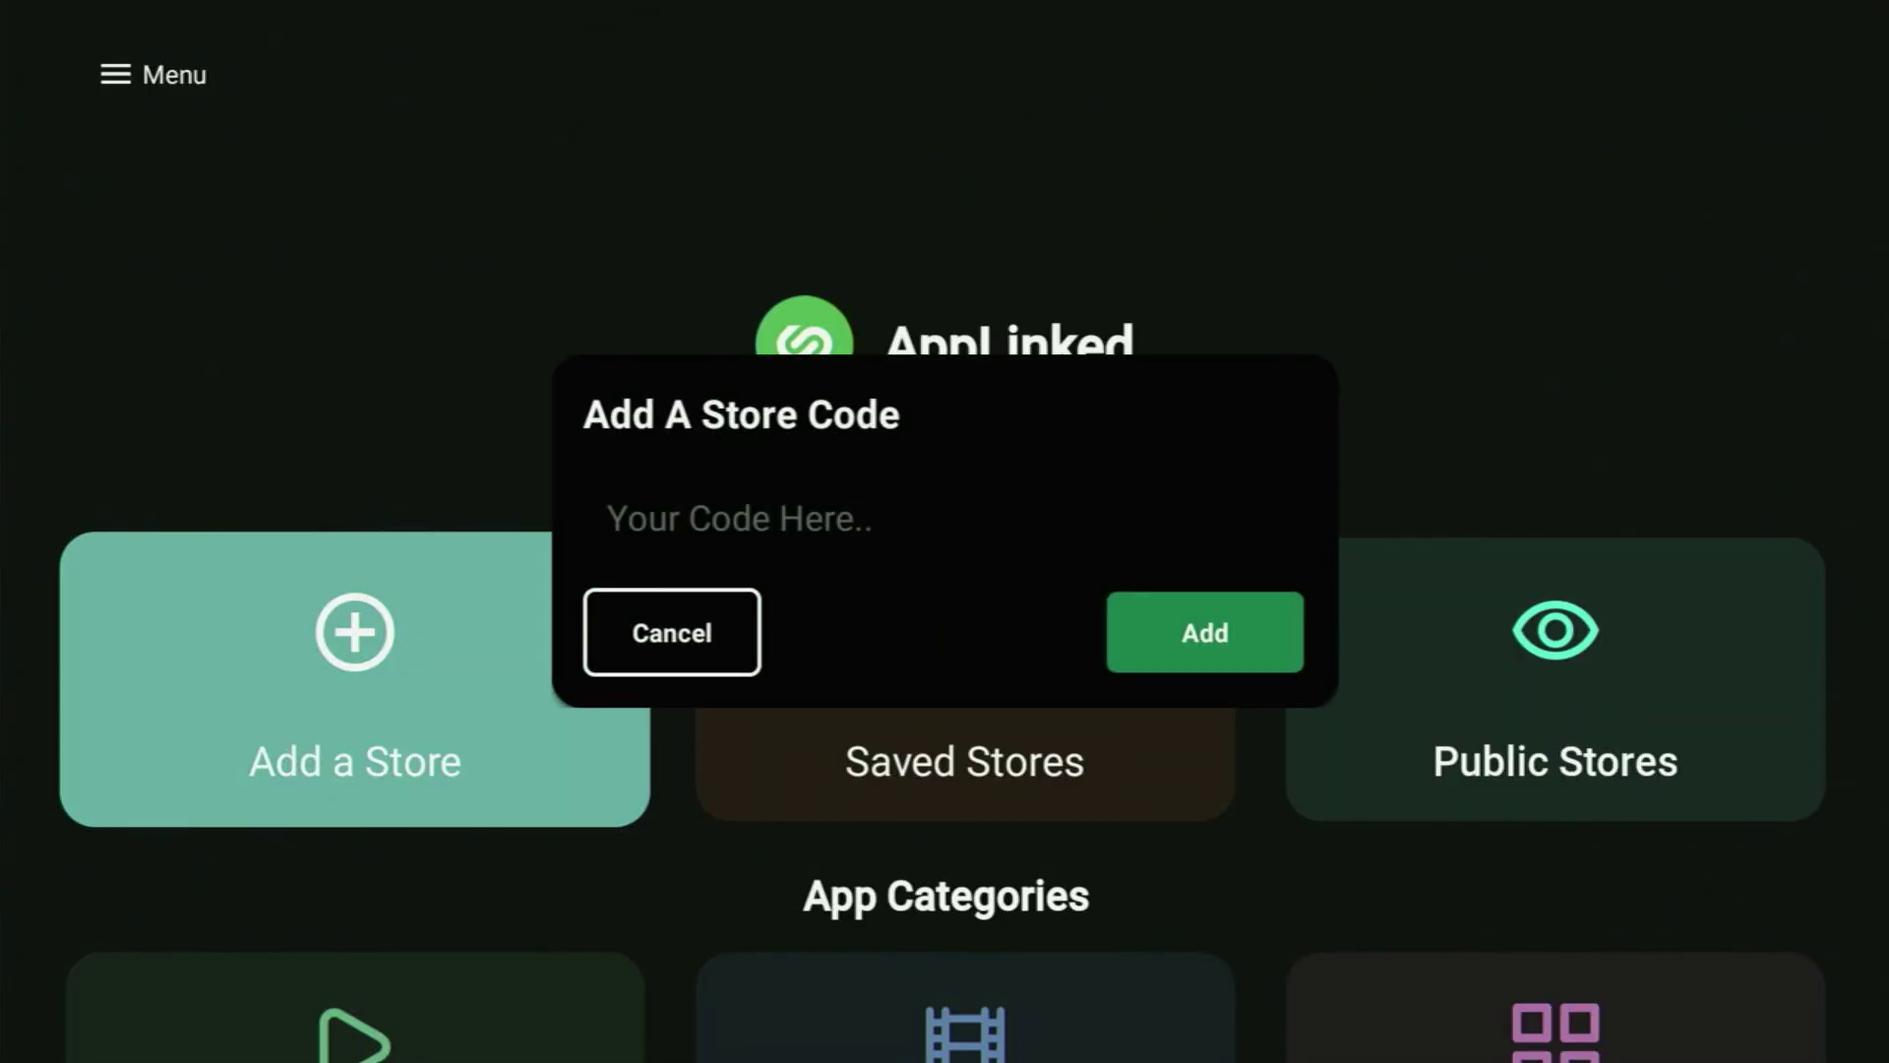
key(Up)
key(Return)
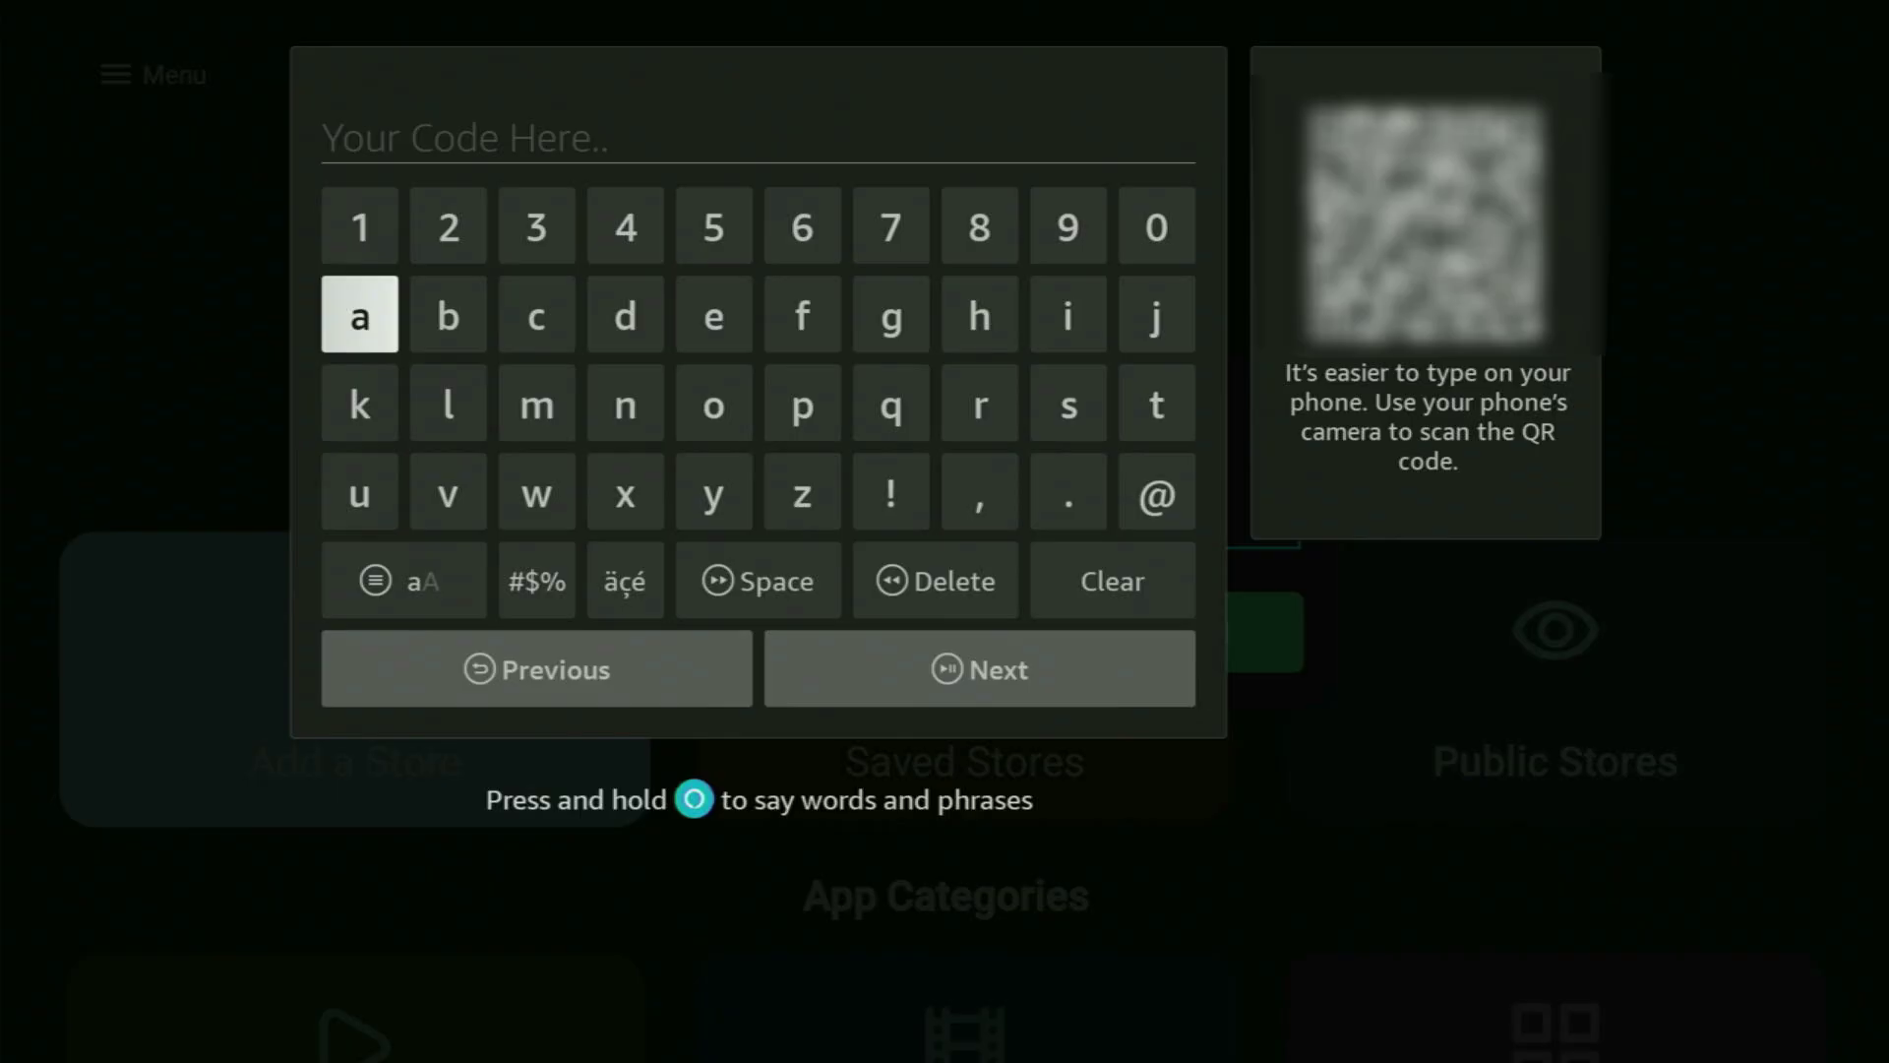
key(Up)
key(Left)
key(Left)
key(Left)
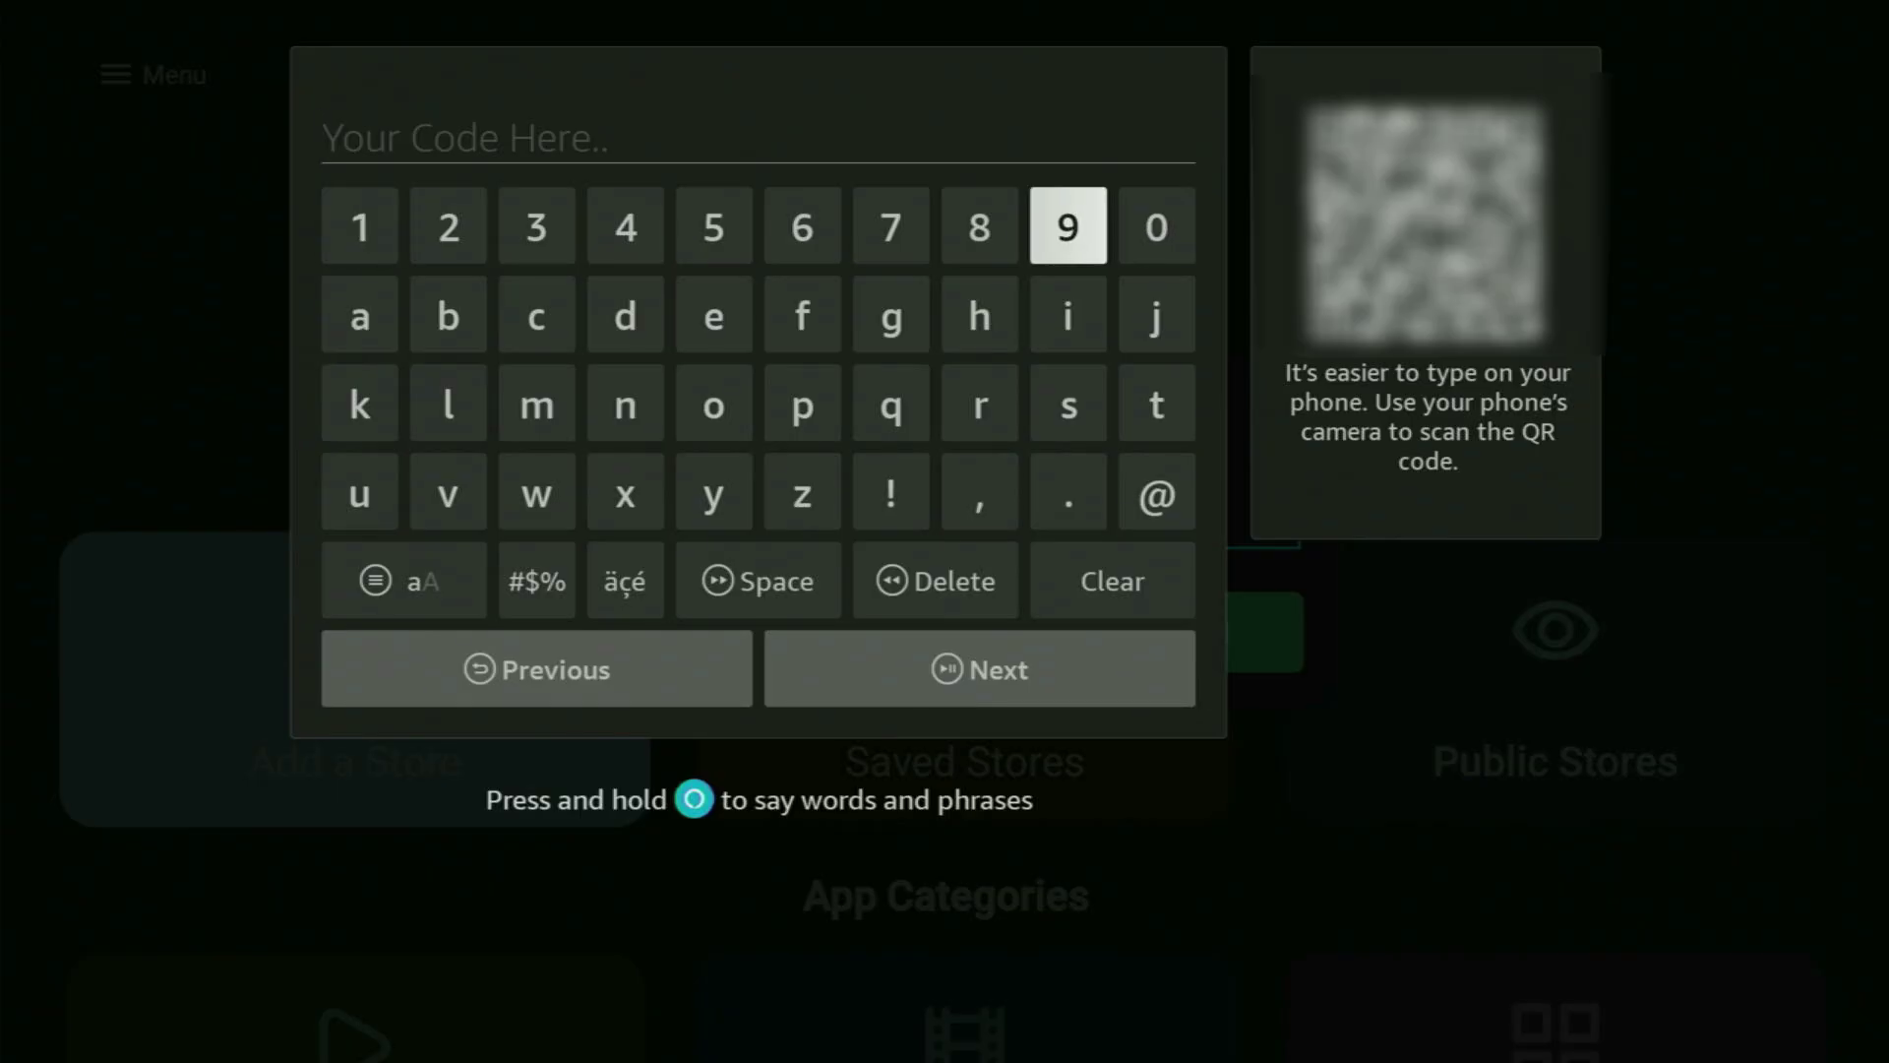
key(Return)
key(Right)
key(Right)
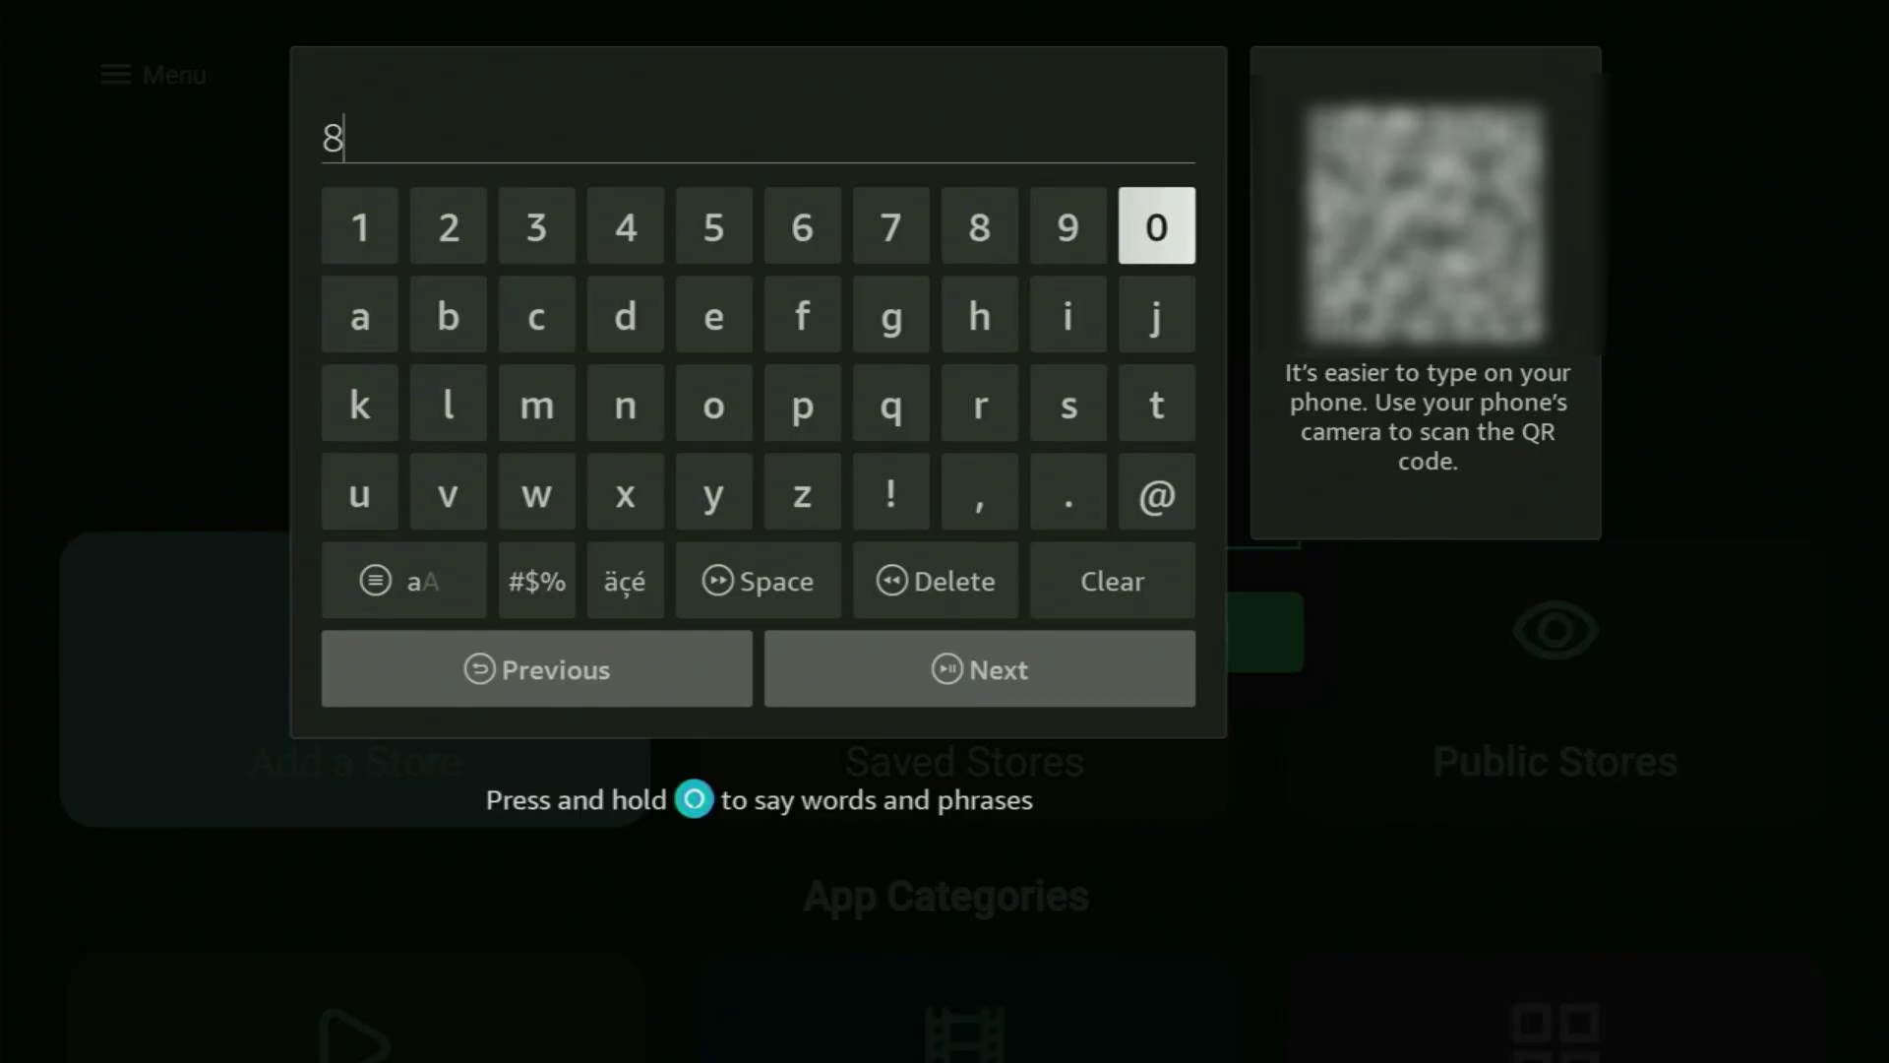
key(Right)
key(Return)
key(Right)
key(Return)
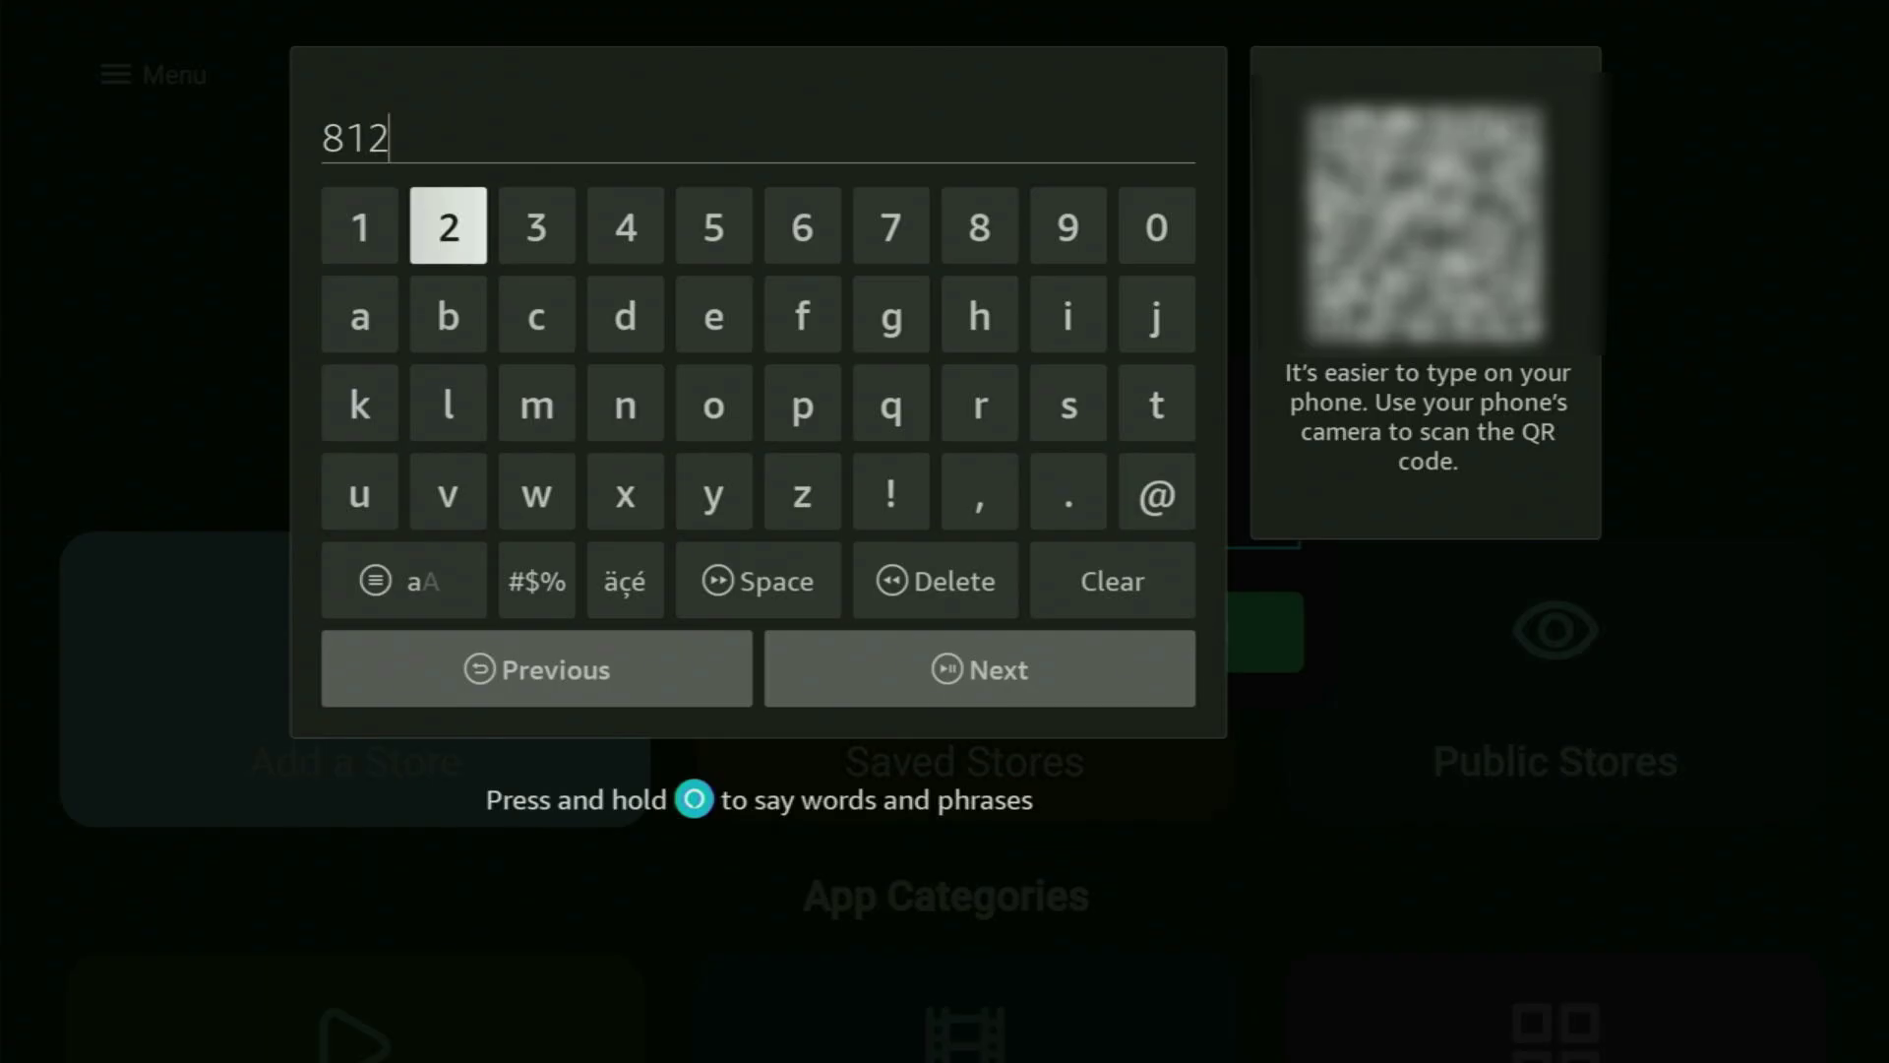
key(Left)
key(Left)
key(Return)
key(Left)
key(Left)
key(Left)
key(Left)
key(Left)
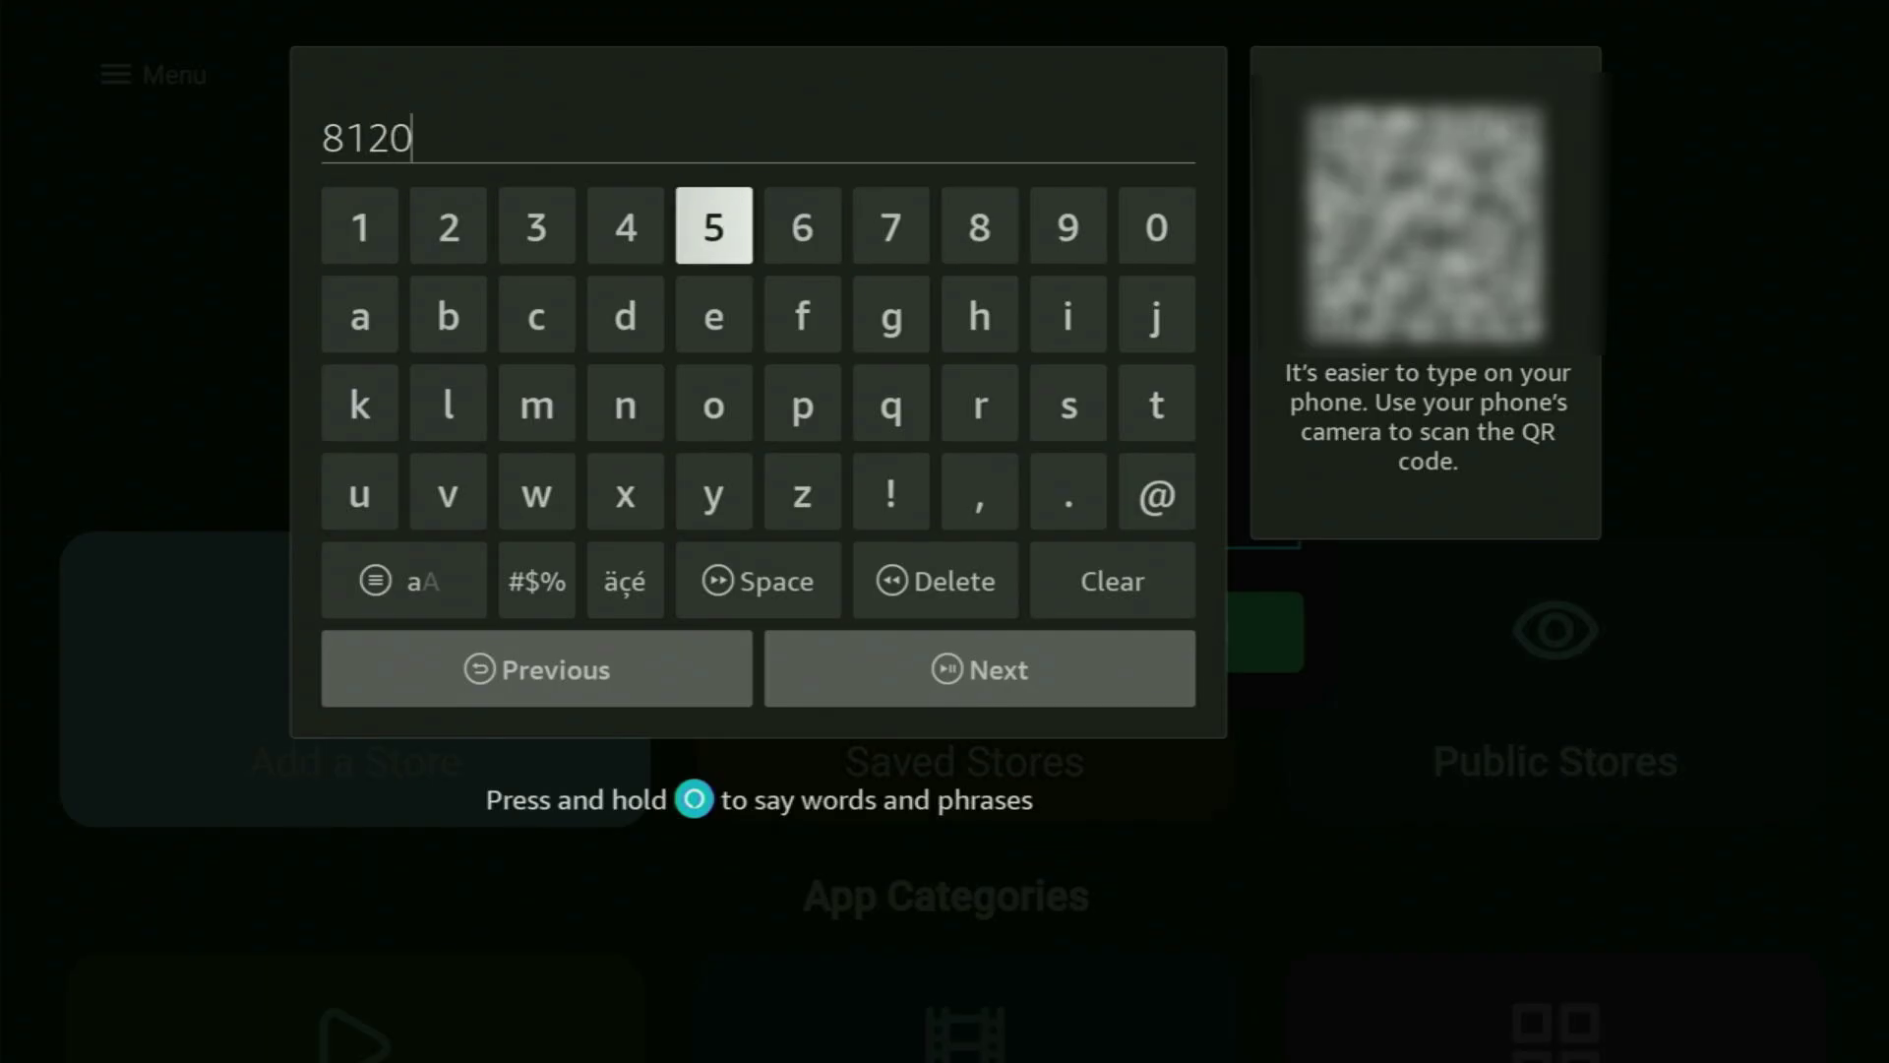
key(Return)
key(Left)
key(Left)
key(Left)
key(Left)
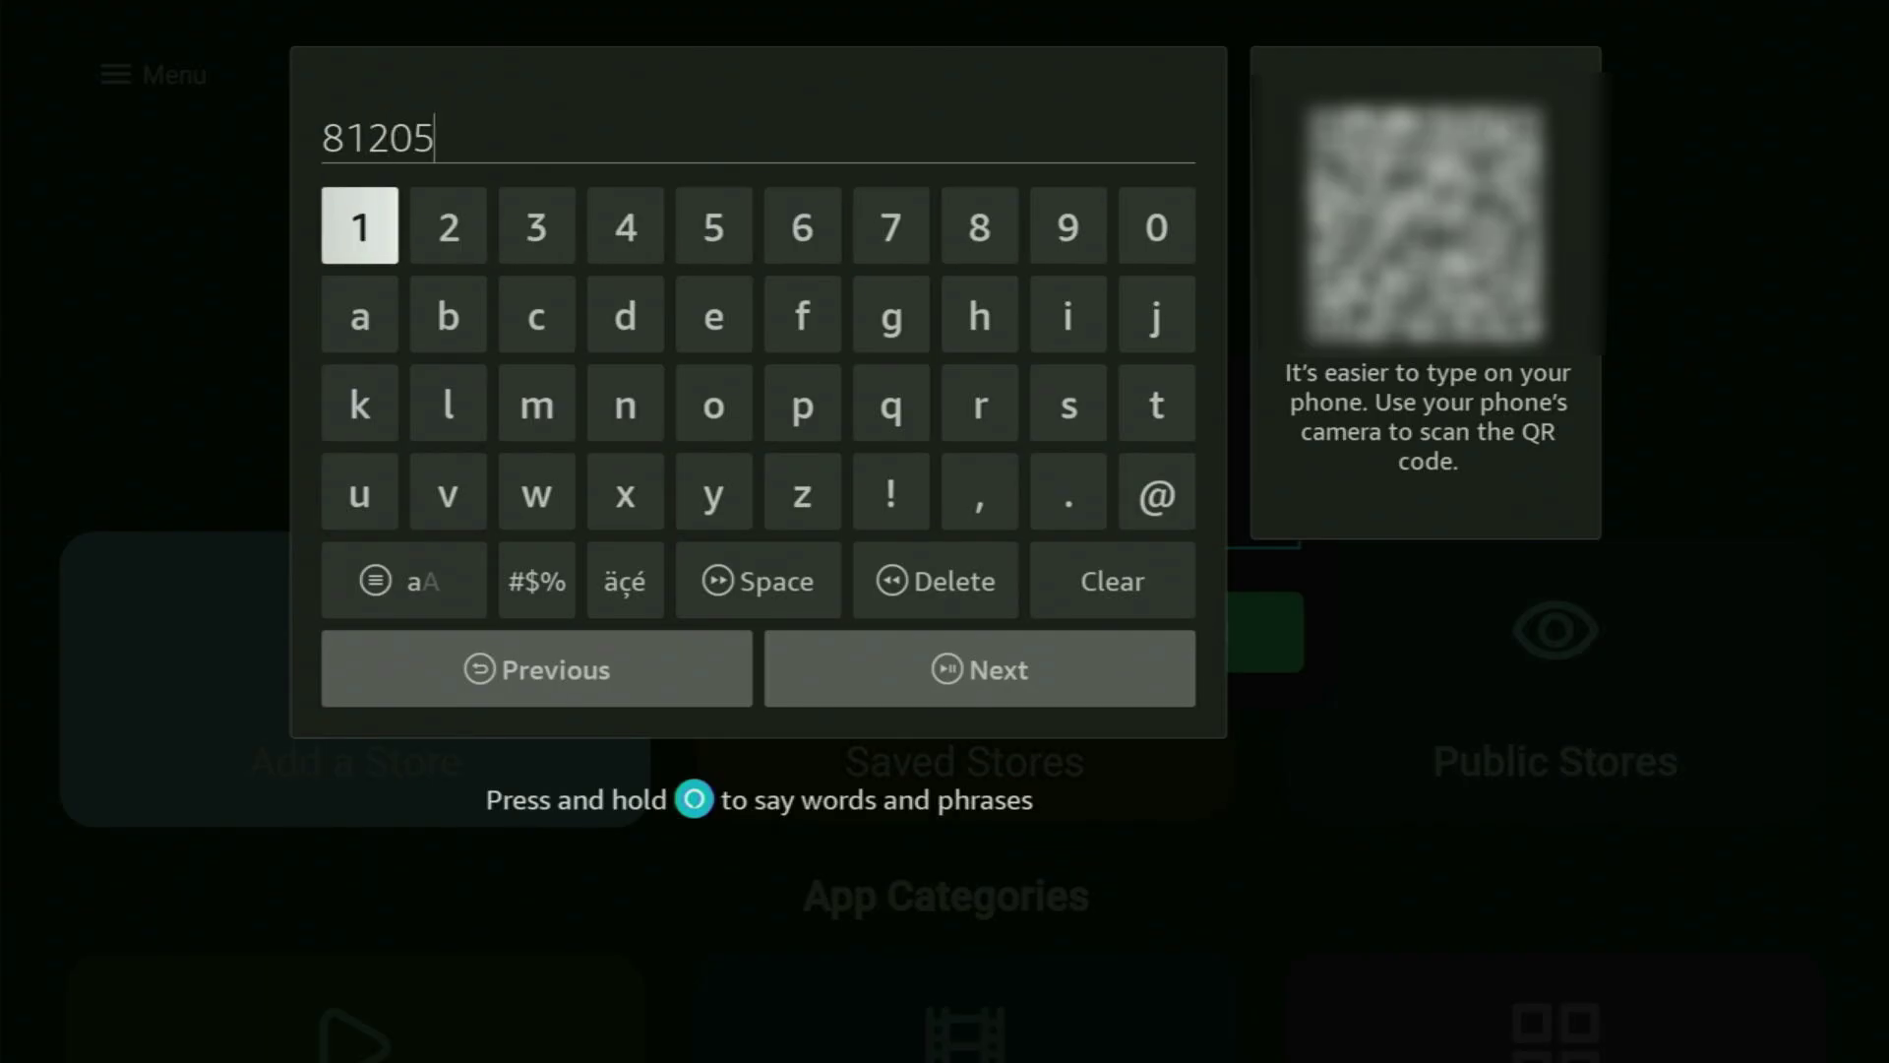
key(Return)
key(Right)
key(Right)
key(Right)
key(Right)
key(Right)
key(Return)
key(Right)
key(Right)
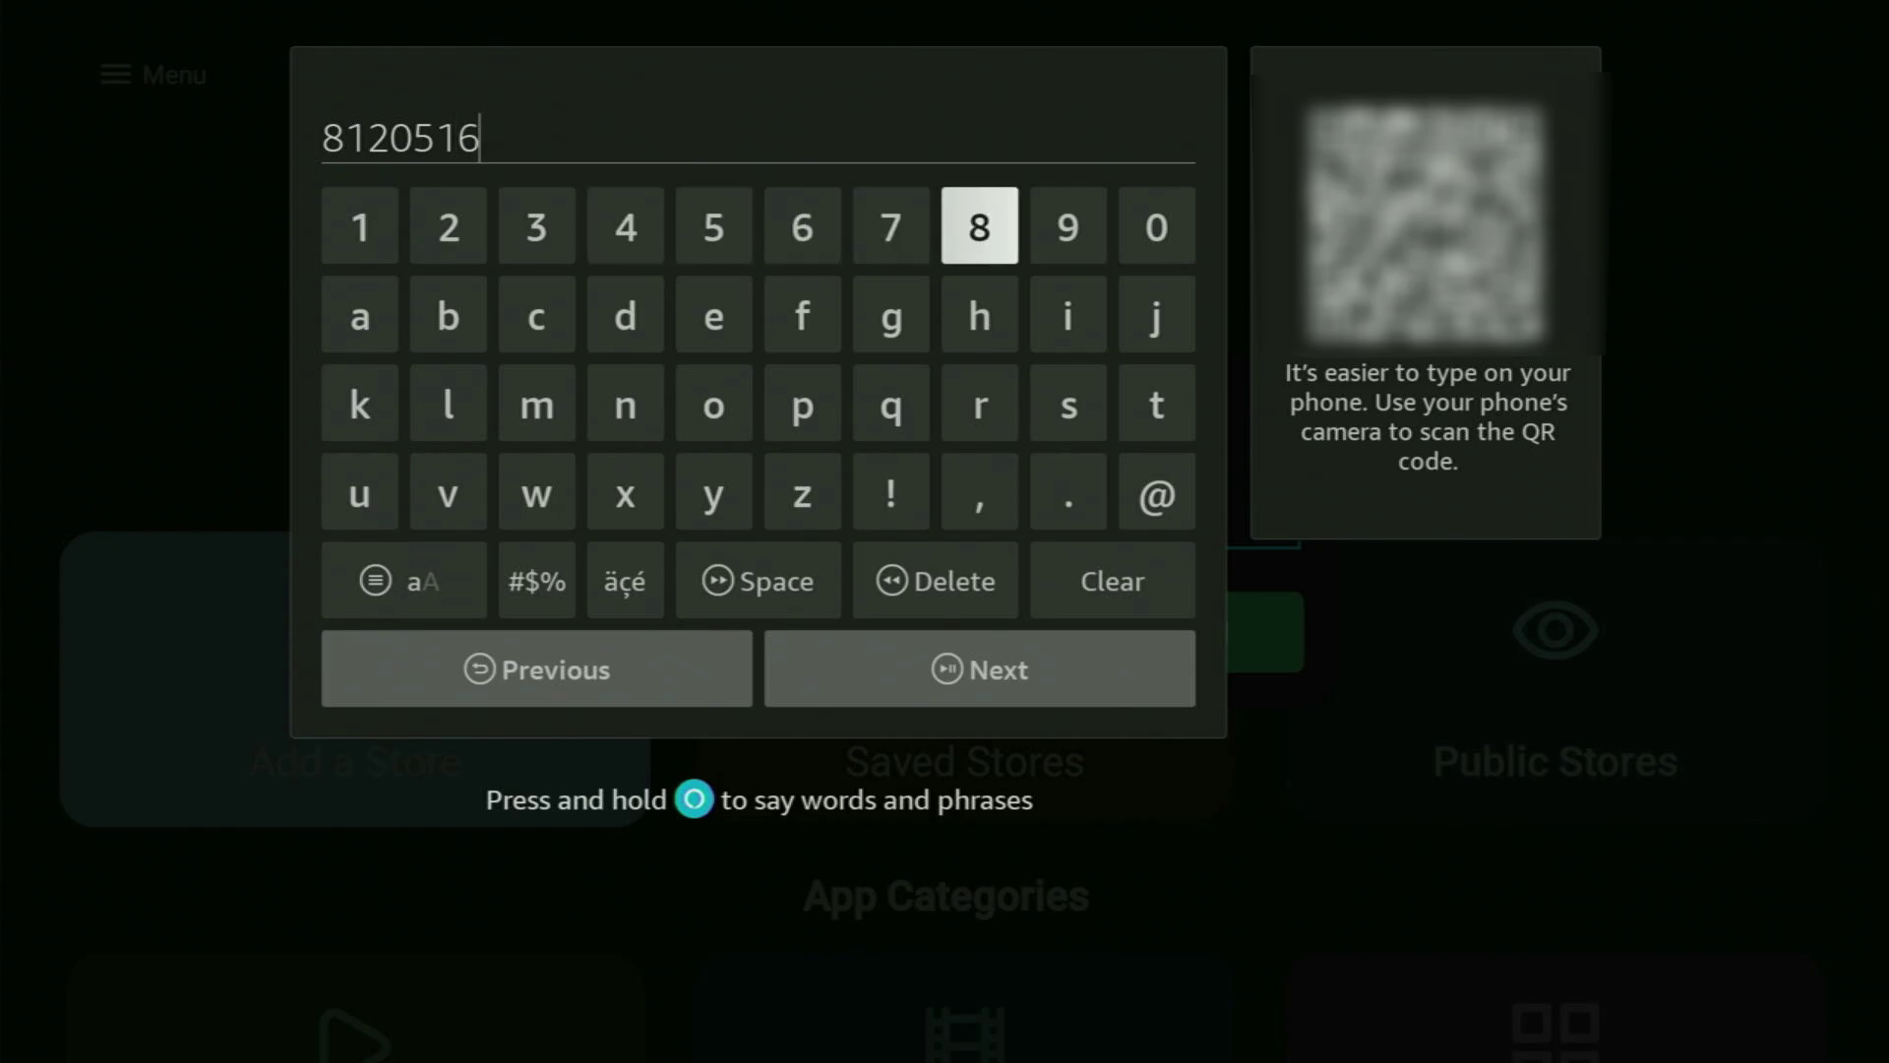
key(Right)
key(Return)
key(Right)
key(Return)
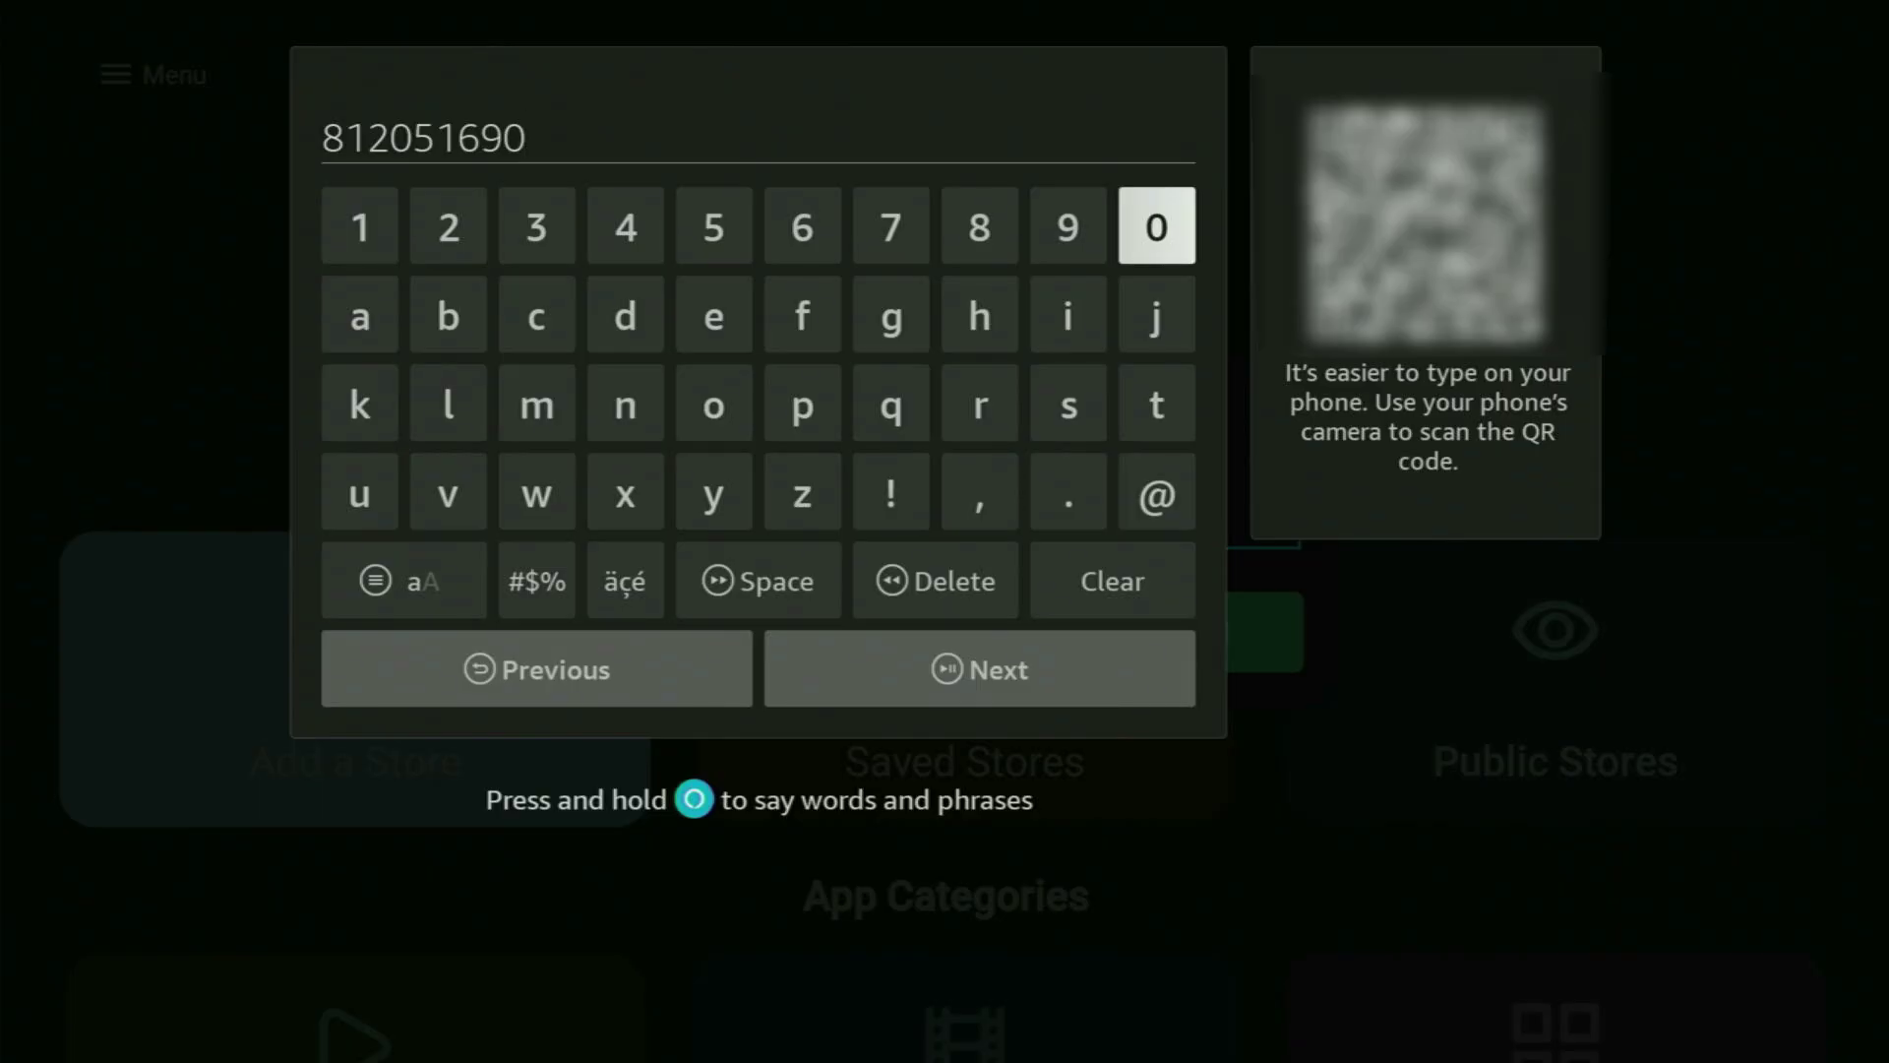
key(Down)
key(Down)
key(Down)
key(Down)
key(Down)
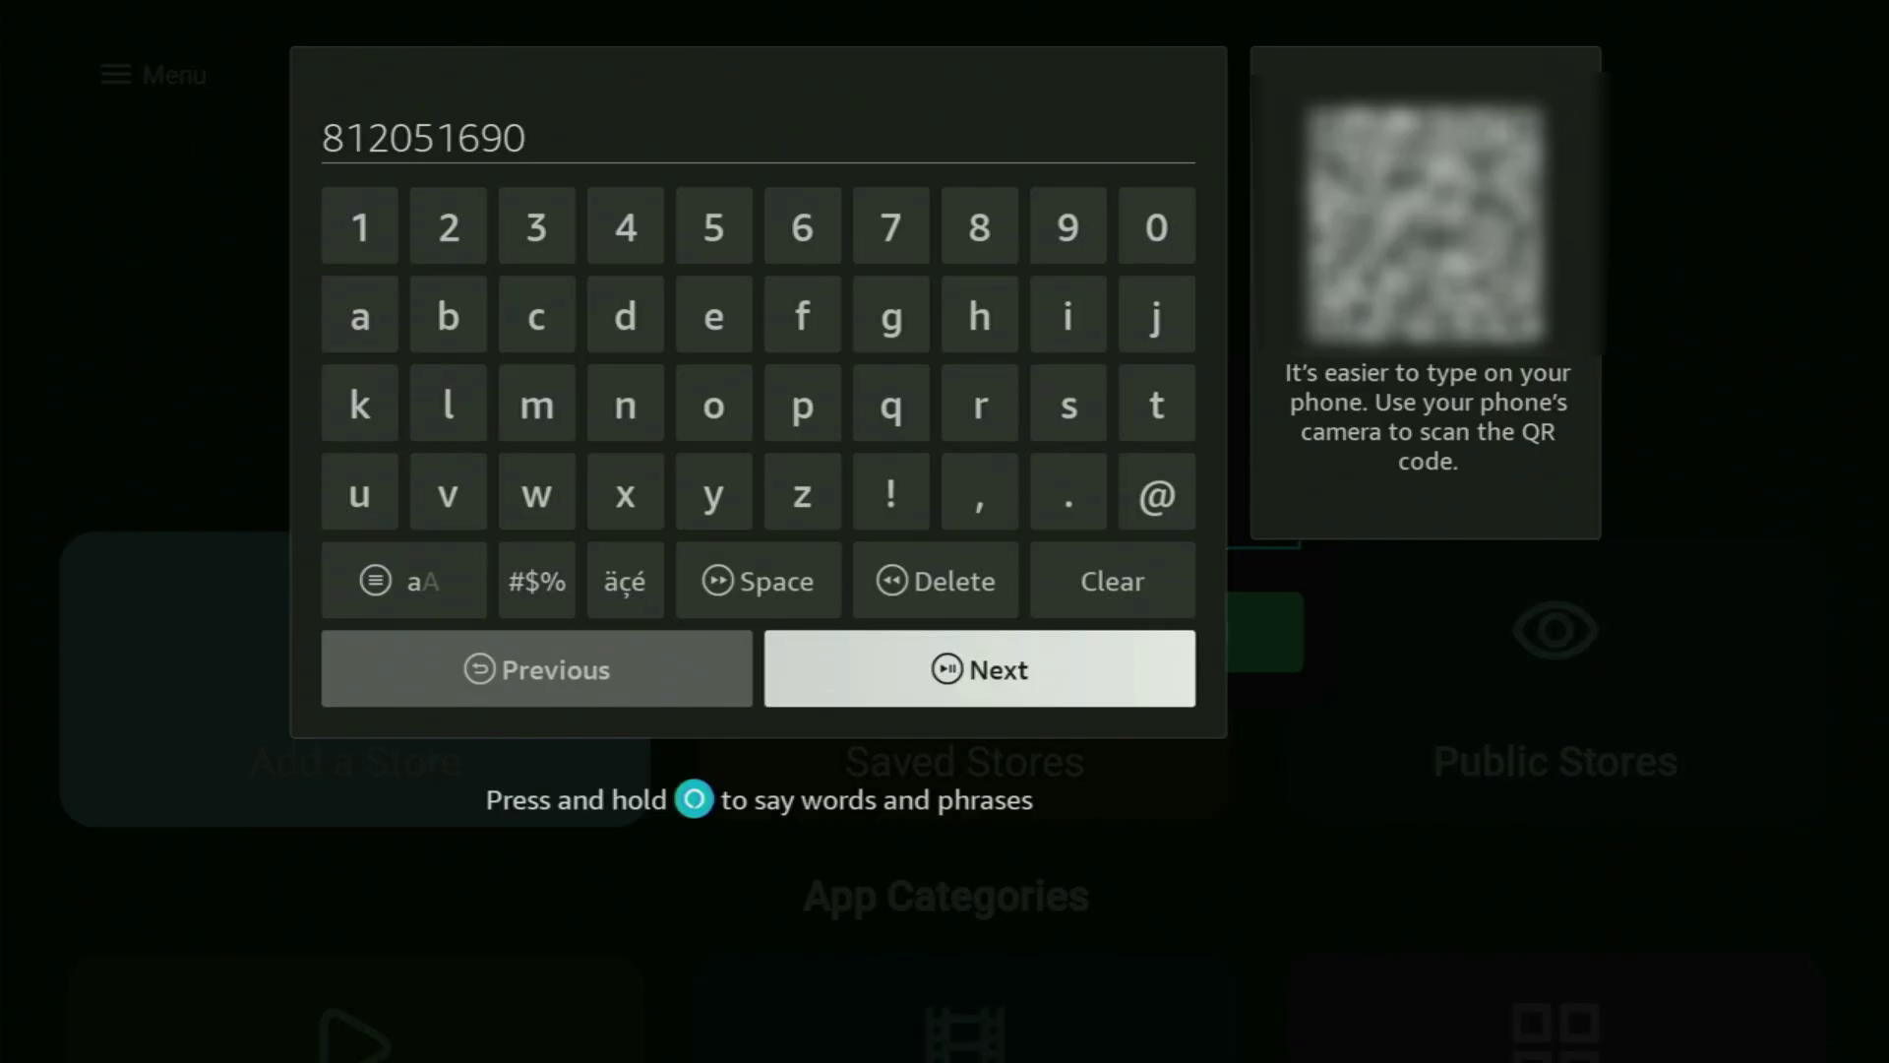
key(Return)
Add store 812051690, pick it from the Saved Stores chooser, and open it
key(Right)
key(Return)
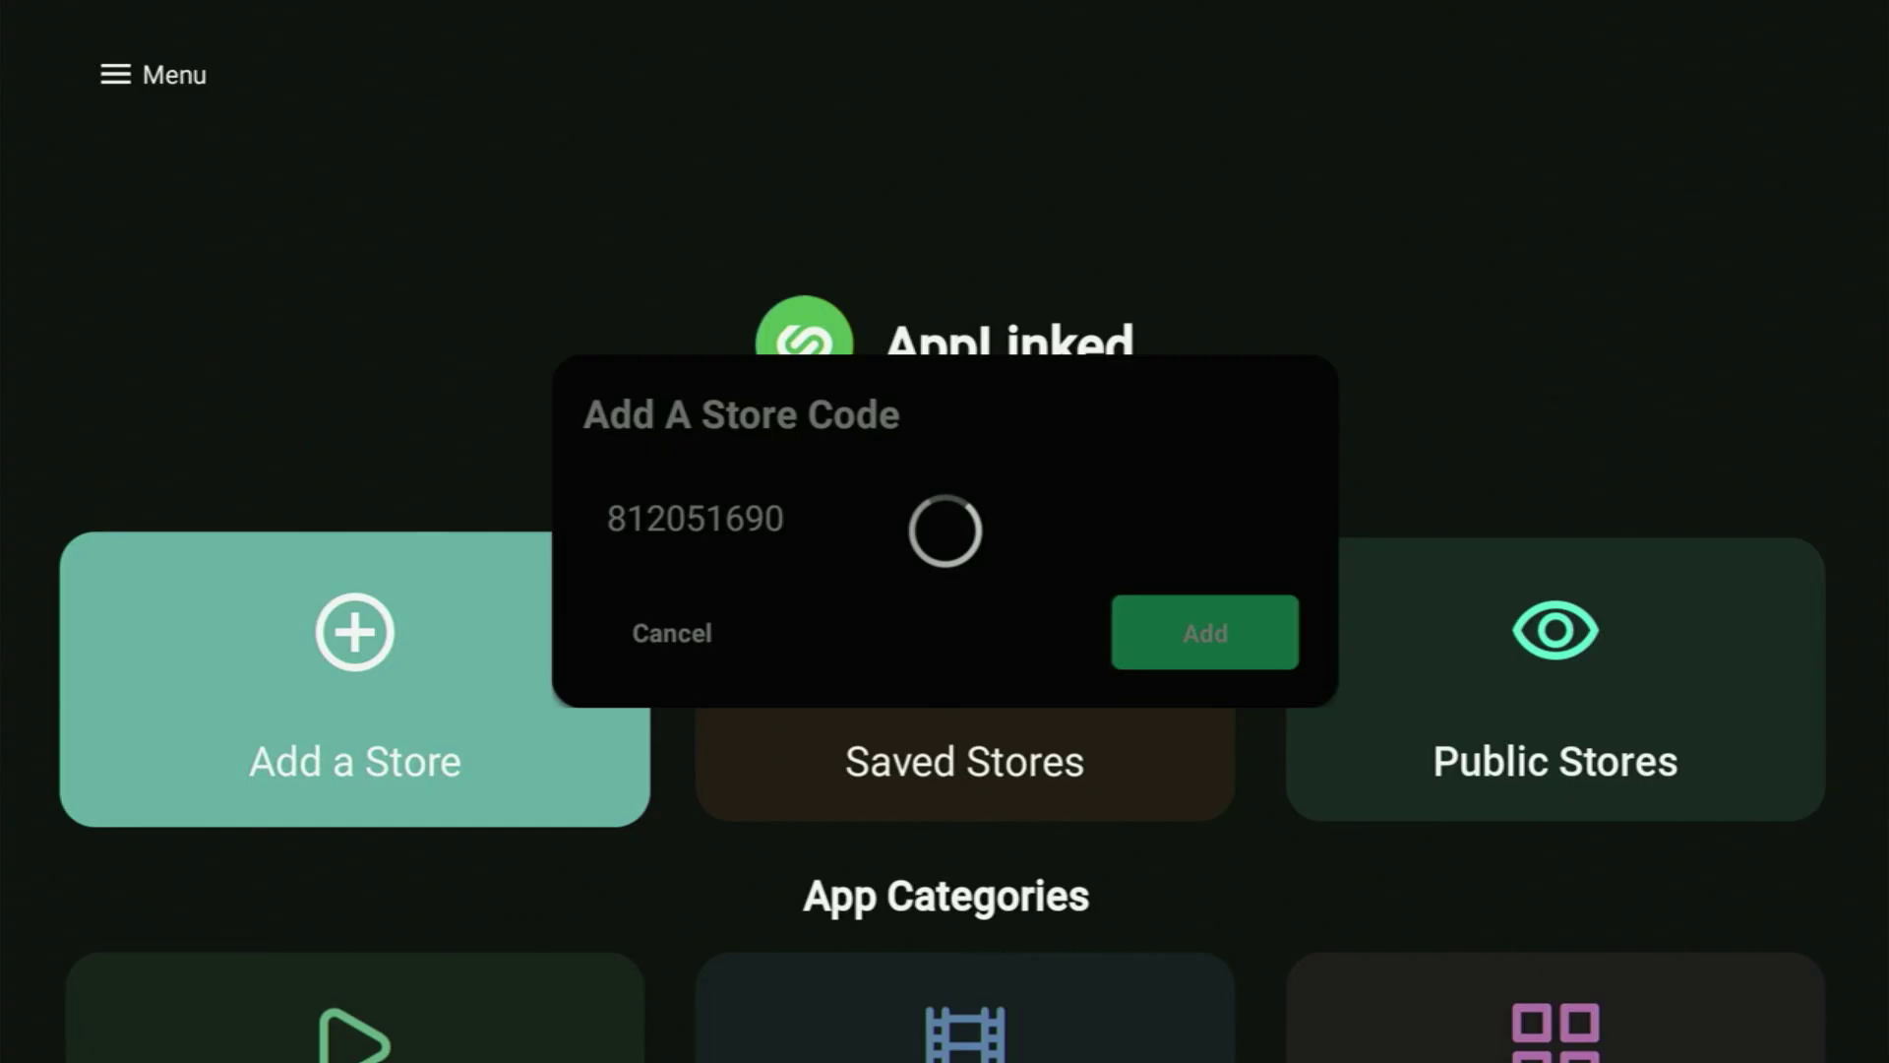
key(Right)
key(Return)
key(Down)
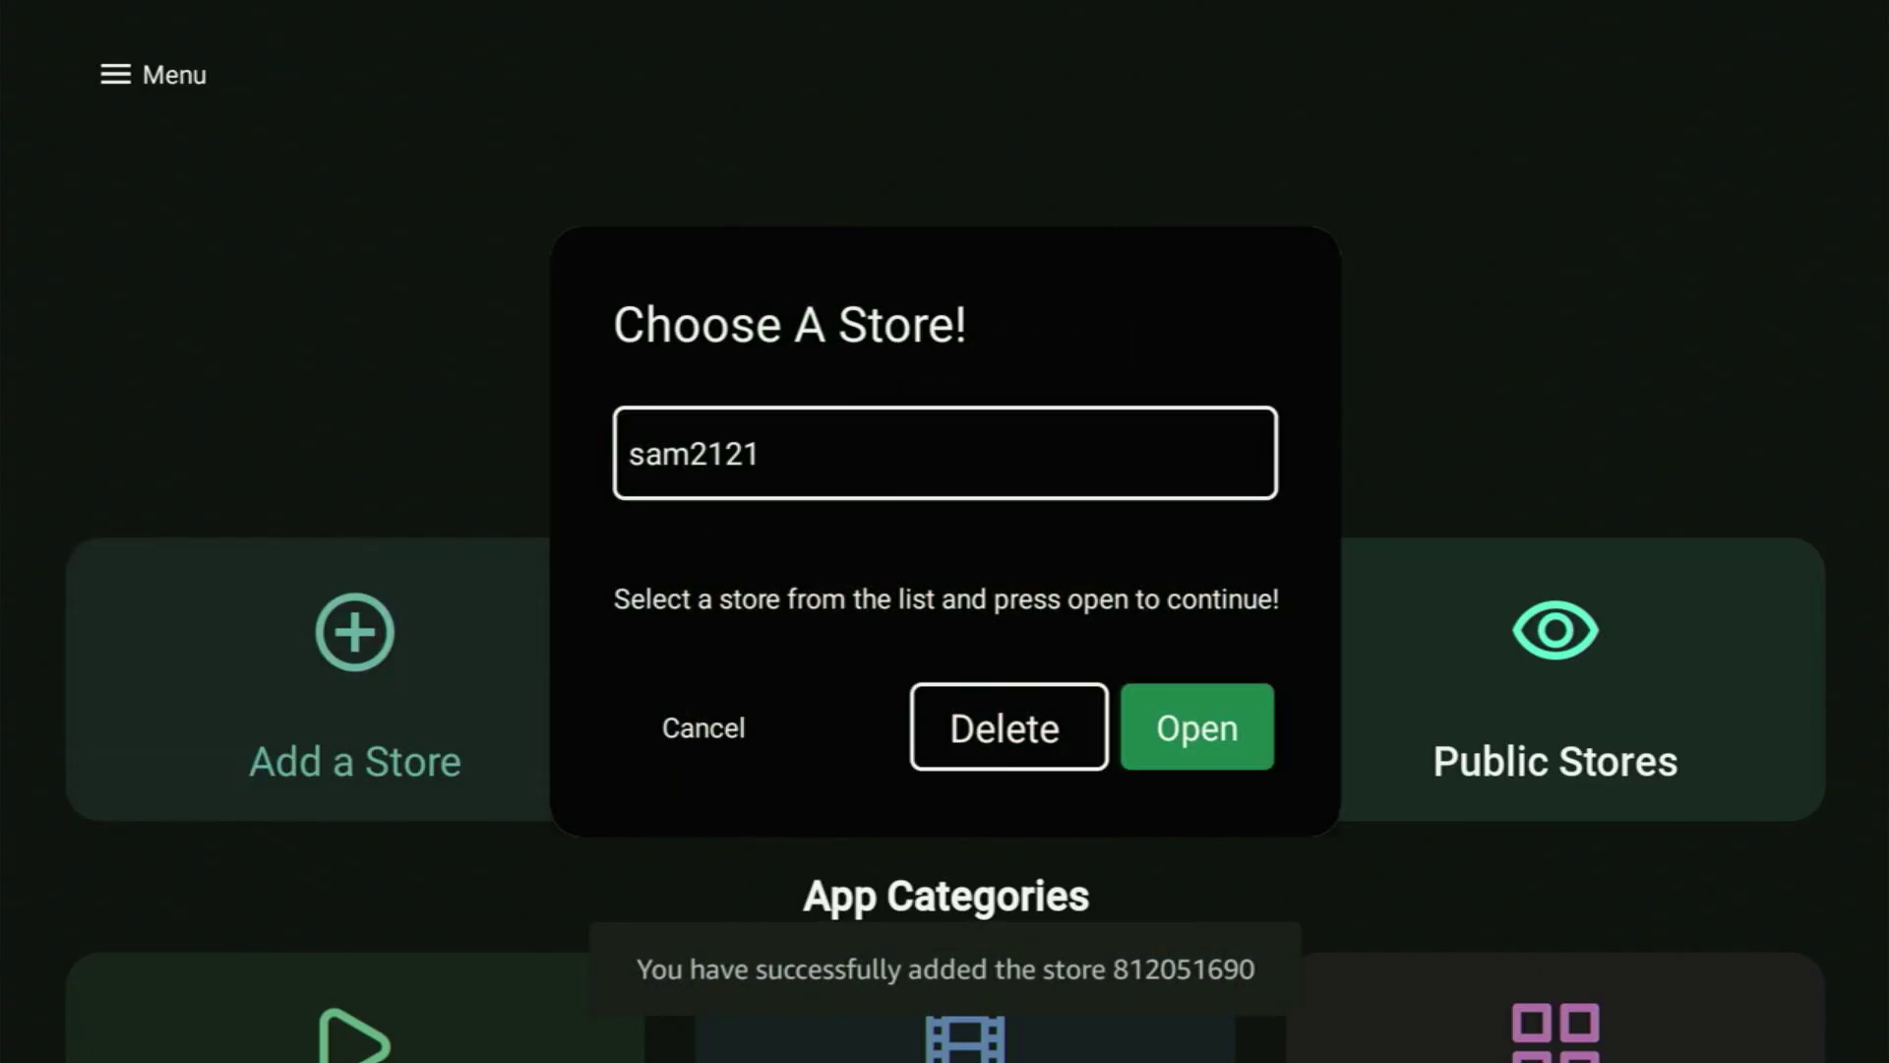
key(Up)
key(Return)
key(Down)
key(Down)
key(Down)
key(Down)
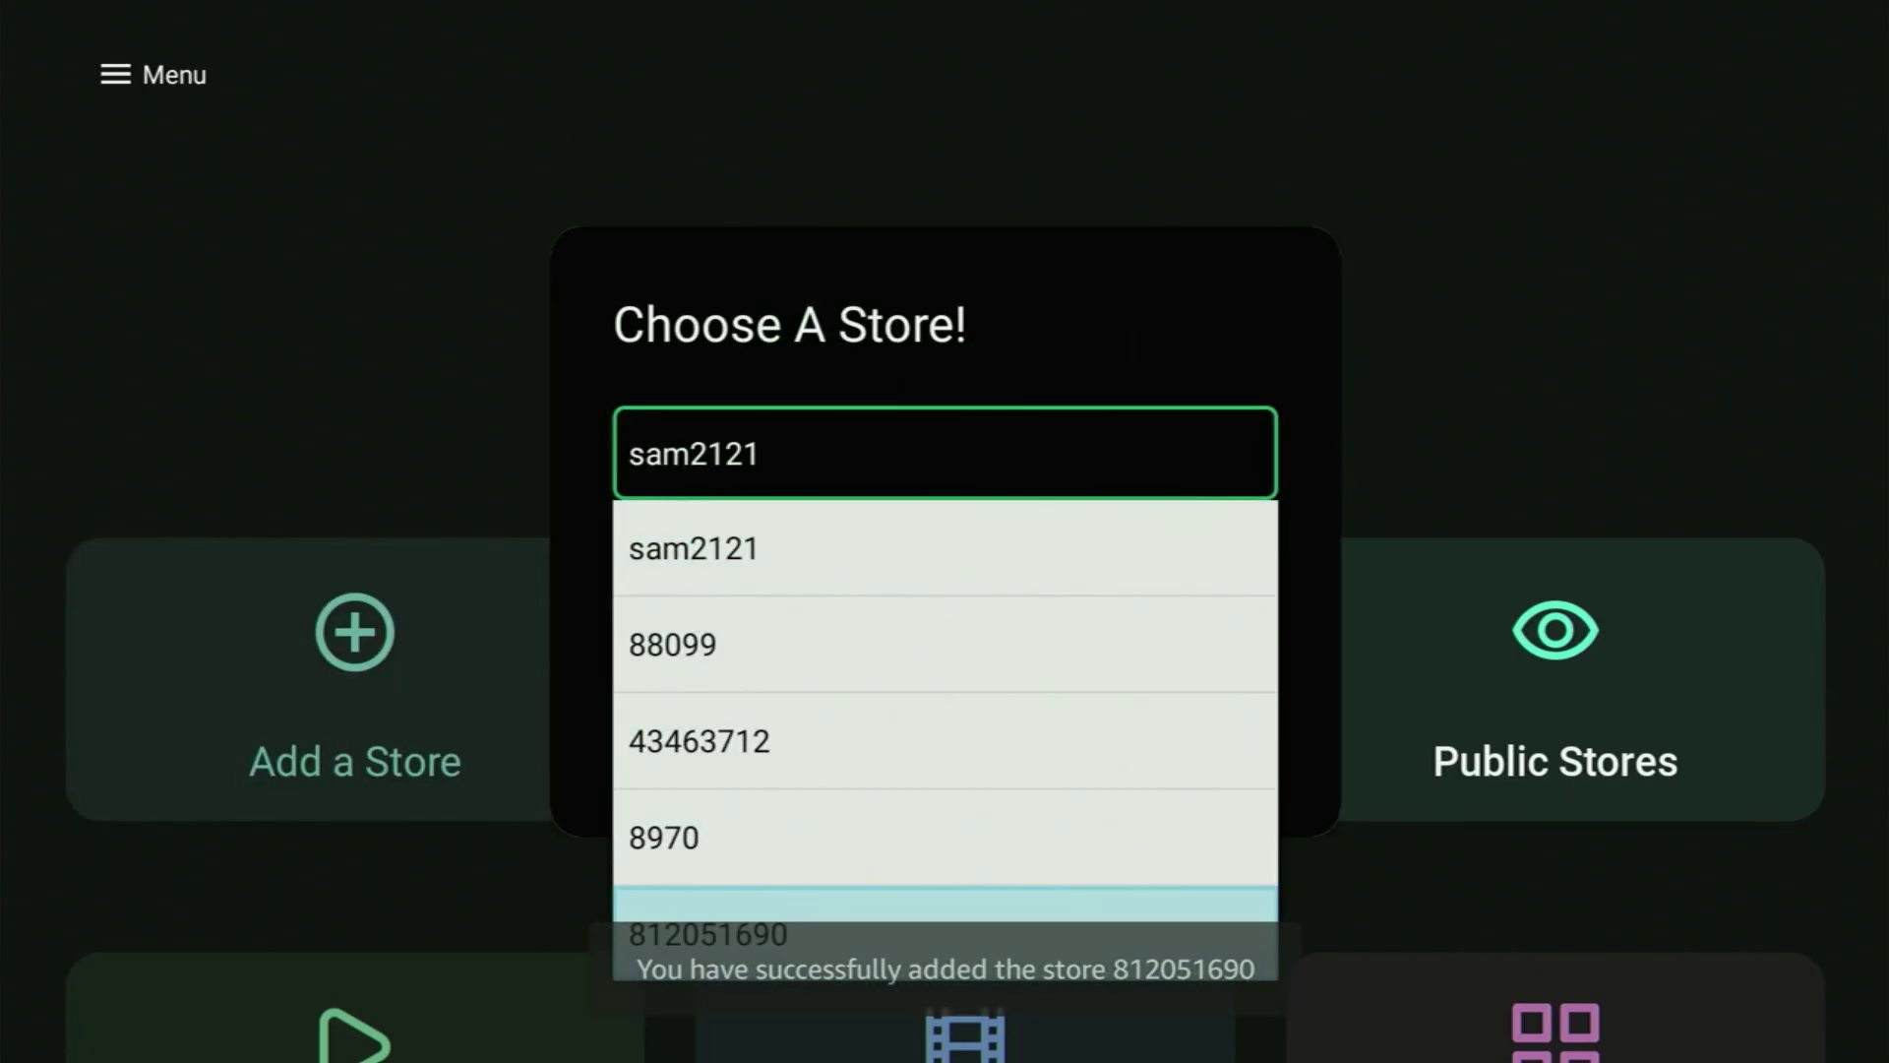
key(Return)
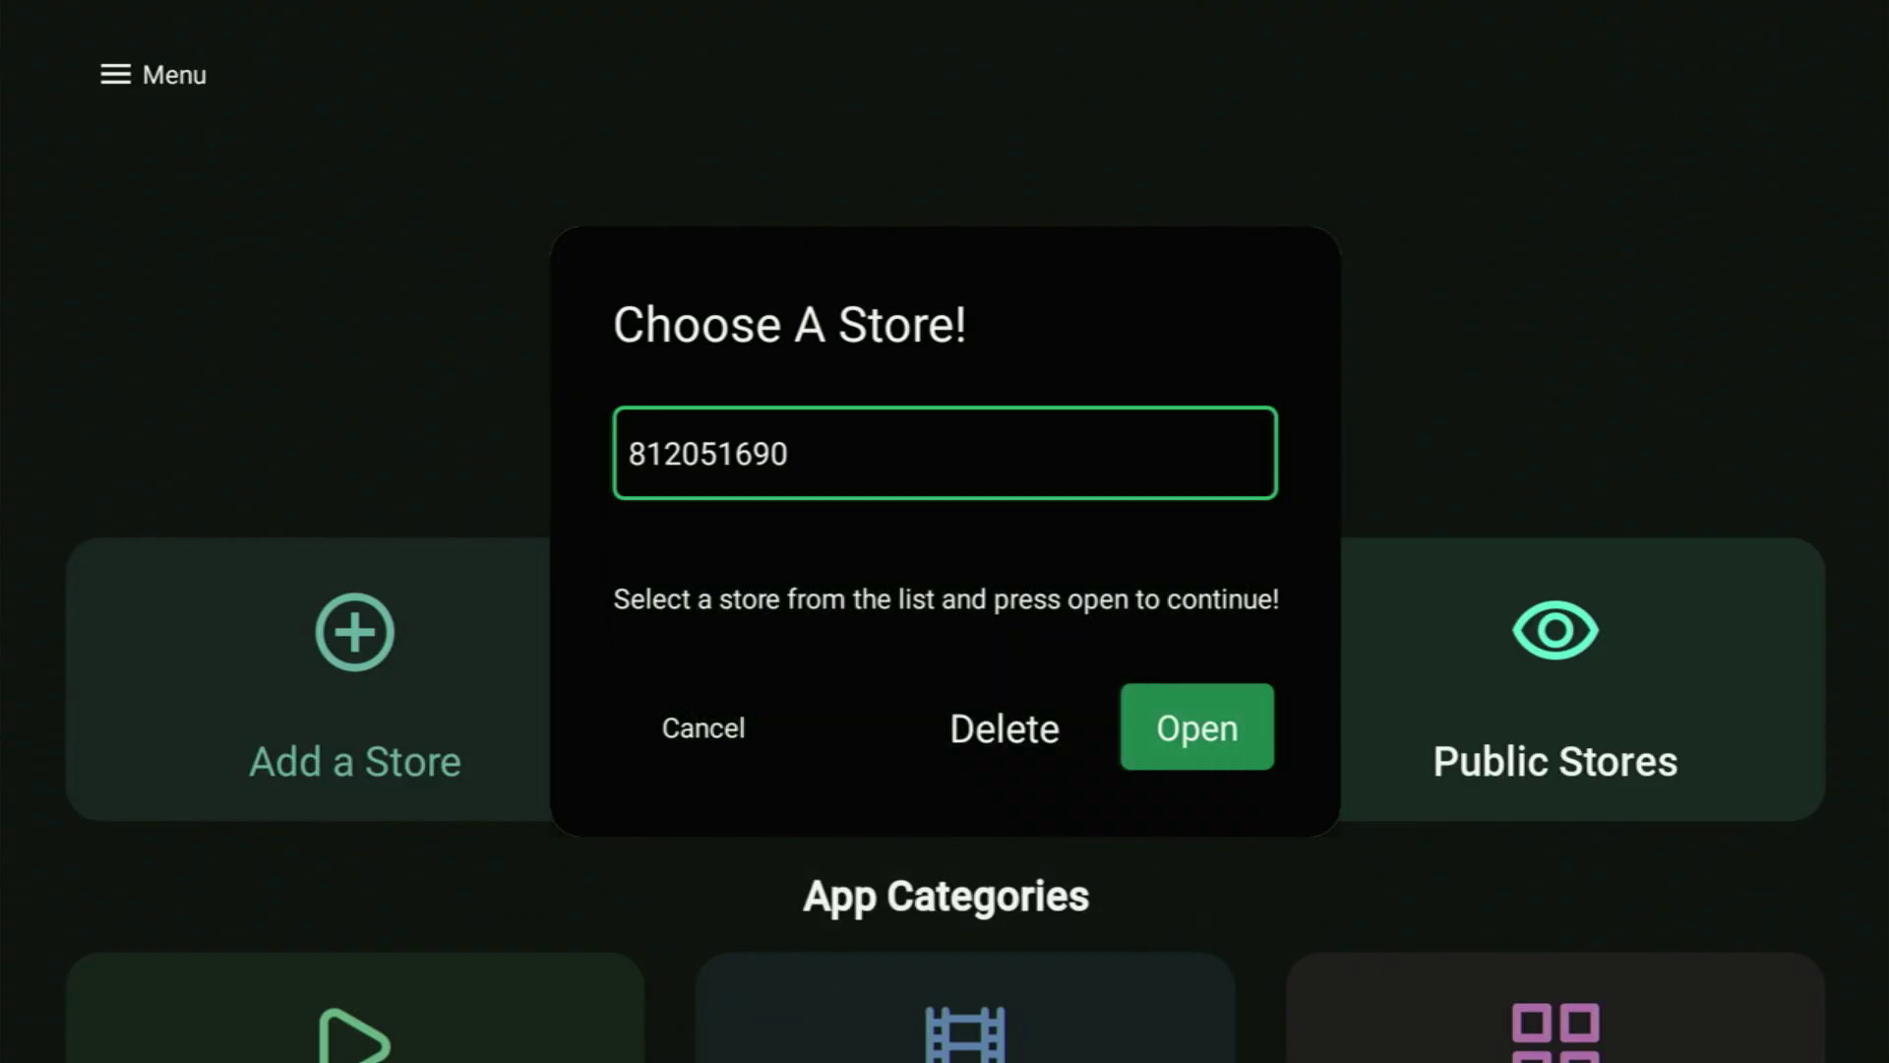
key(Down)
key(Right)
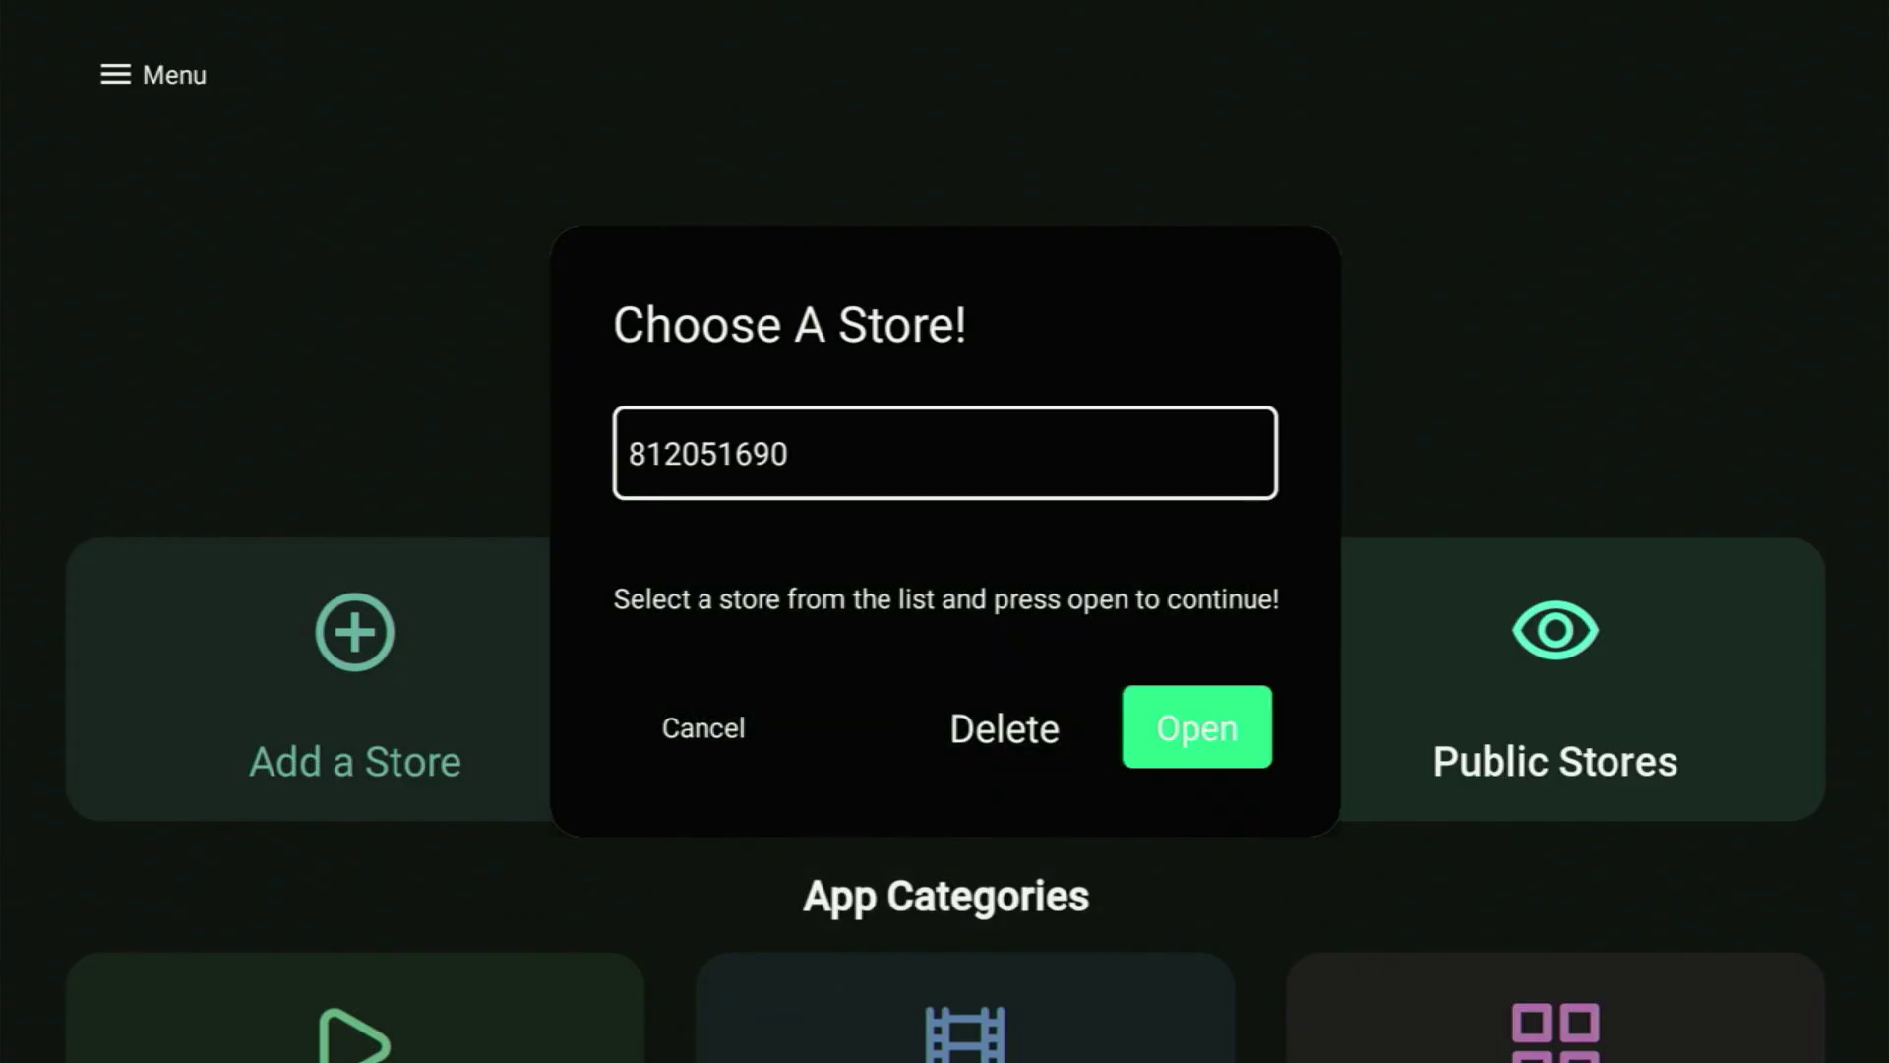